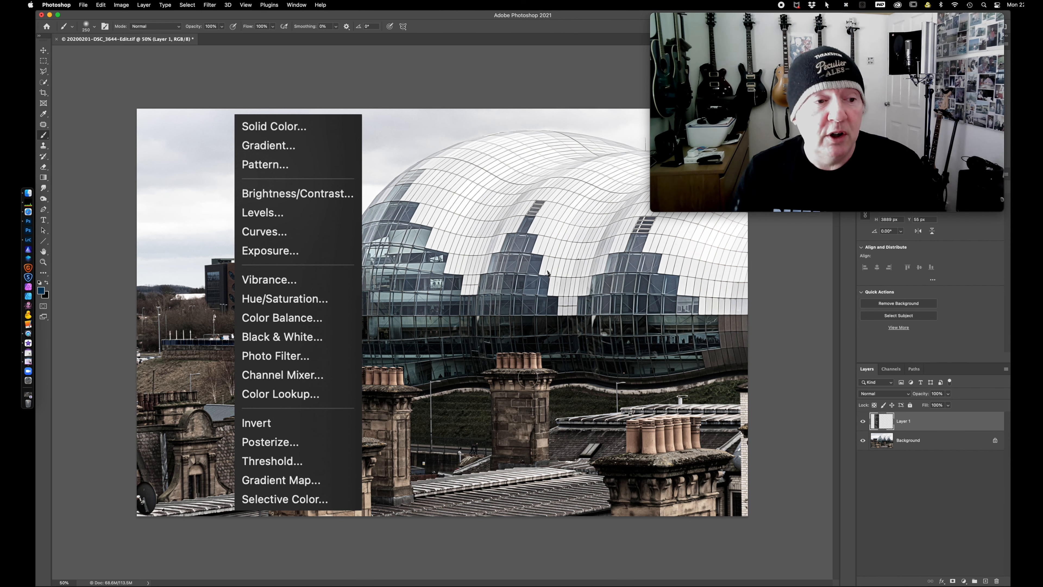
{"action": "left_click", "coordinate": [27, 242]}
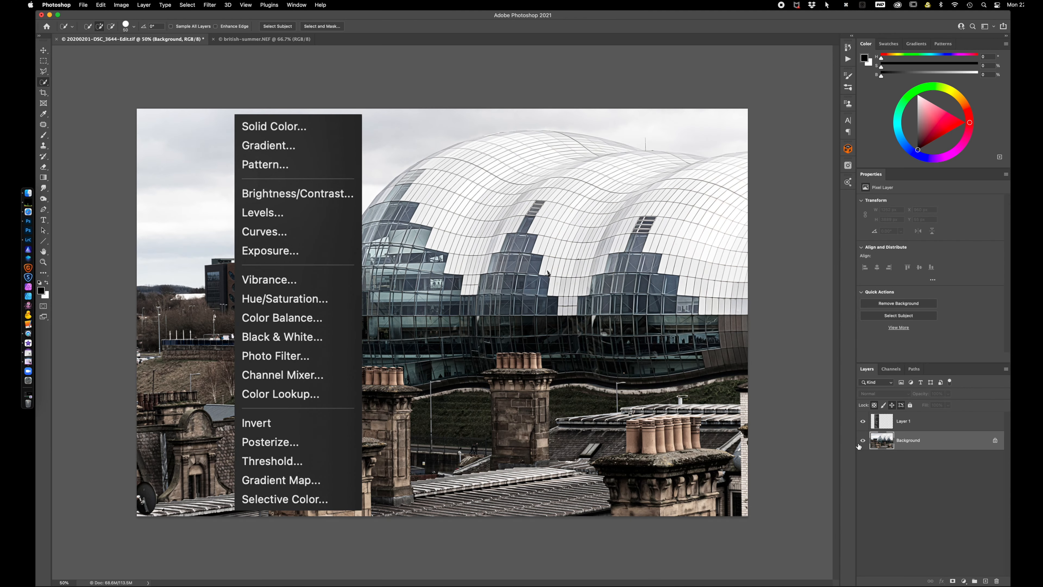
Hide Layer 1 and add a muted teal Solid Color fill layer directly above the Background
{"action": "left_click", "coordinate": [864, 422]}
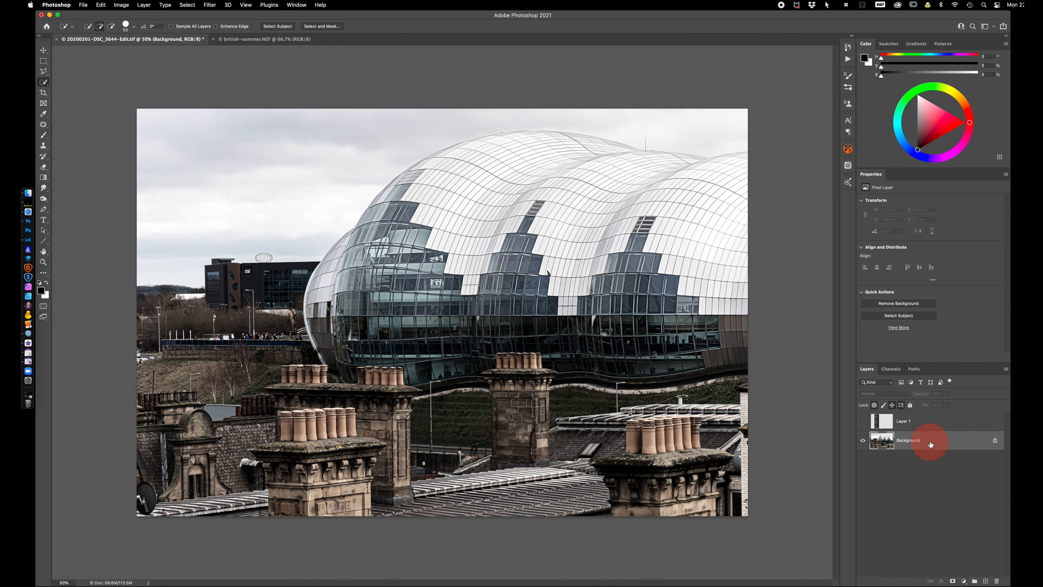
{"action": "left_click", "coordinate": [964, 581]}
{"action": "left_click", "coordinate": [987, 396]}
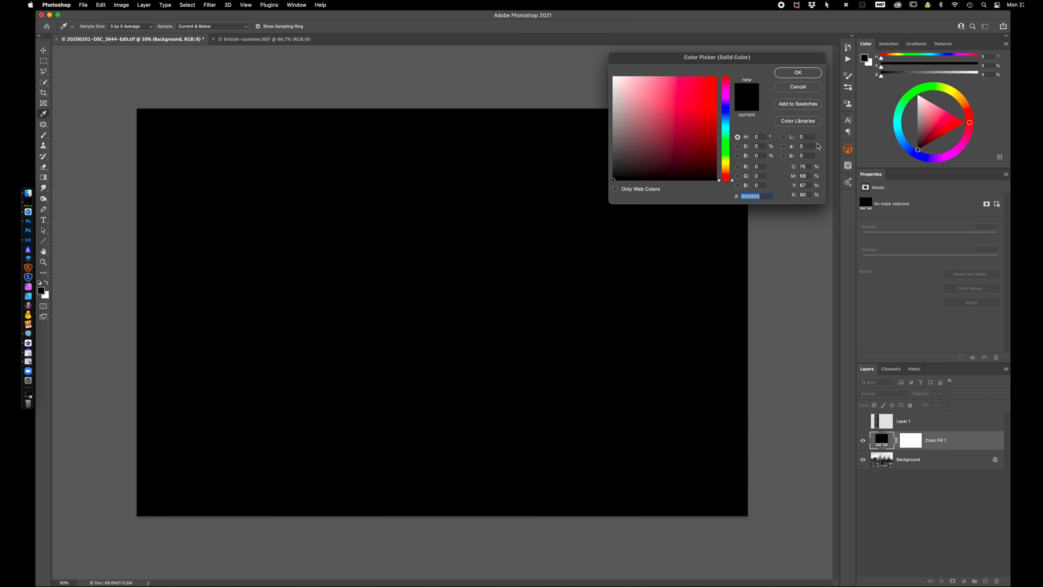
{"action": "left_click", "coordinate": [727, 123]}
{"action": "left_click_drag", "start_coordinate": [639, 119], "coordinate": [634, 139]}
{"action": "left_click", "coordinate": [793, 74]}
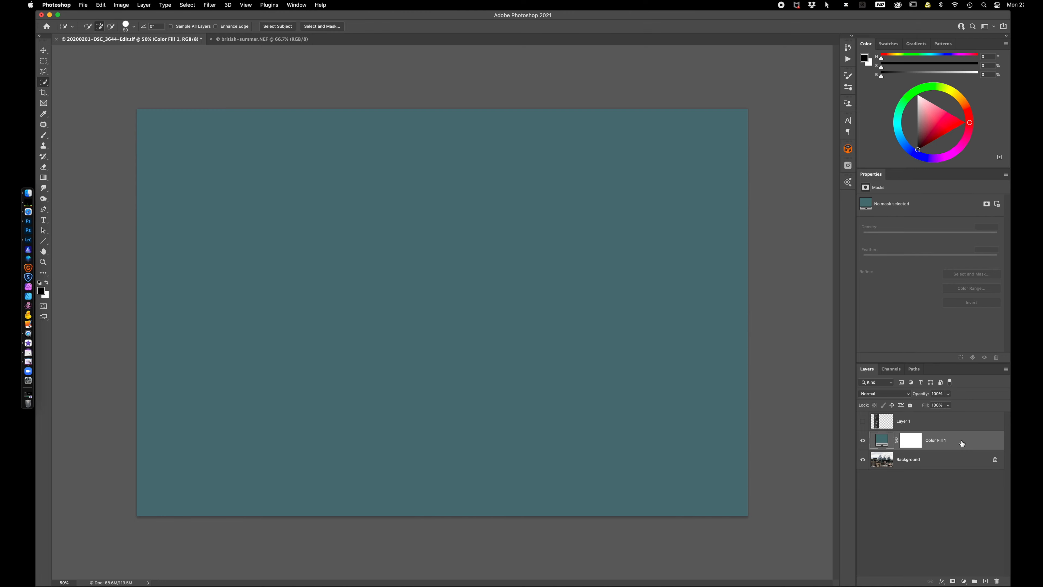
Set the teal fill layer's blend mode to Color and invert its layer mask to black
{"action": "left_click", "coordinate": [887, 394]}
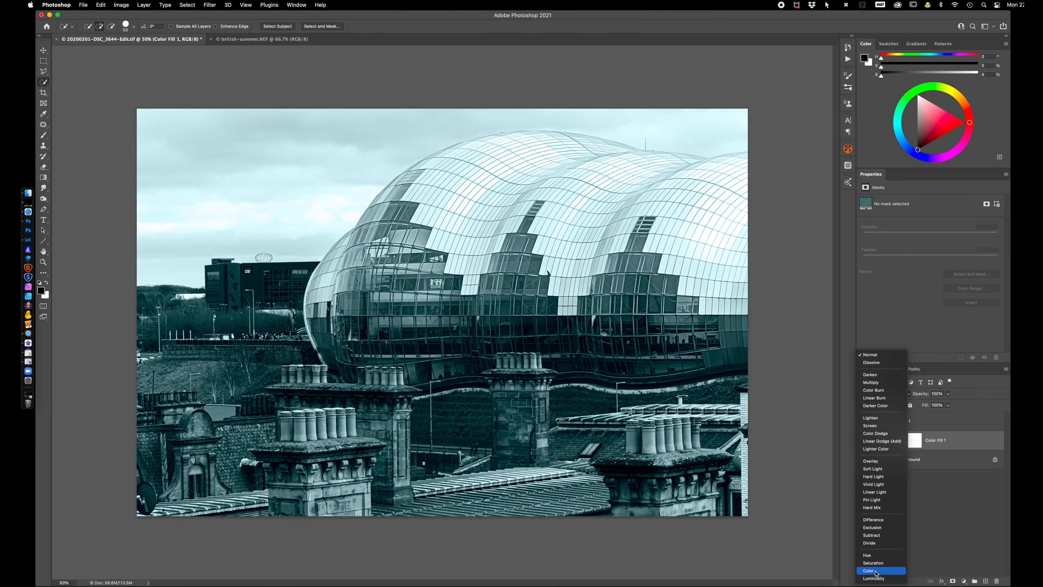
{"action": "left_click", "coordinate": [879, 567]}
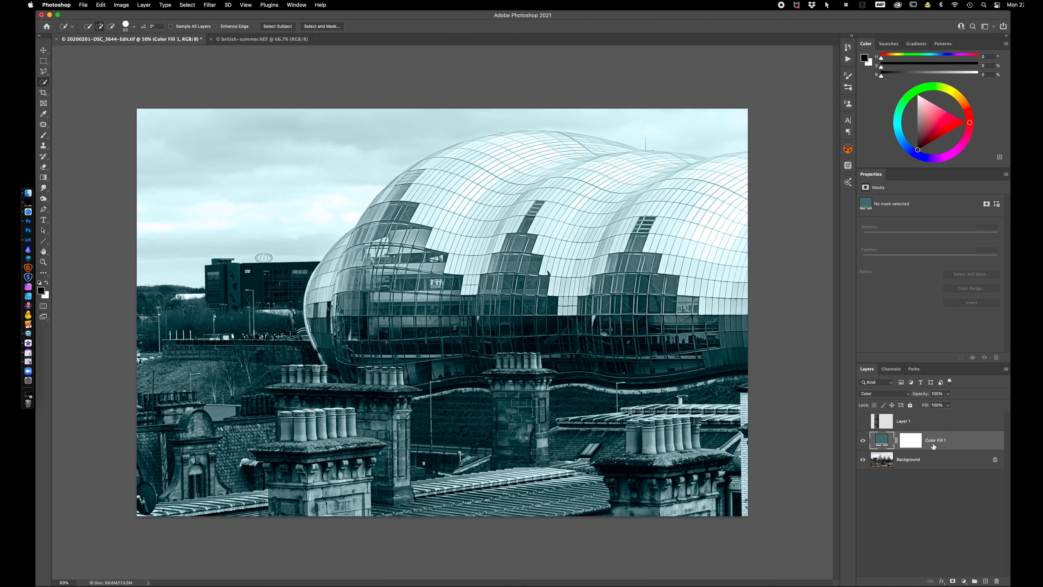
{"action": "left_click", "coordinate": [916, 446]}
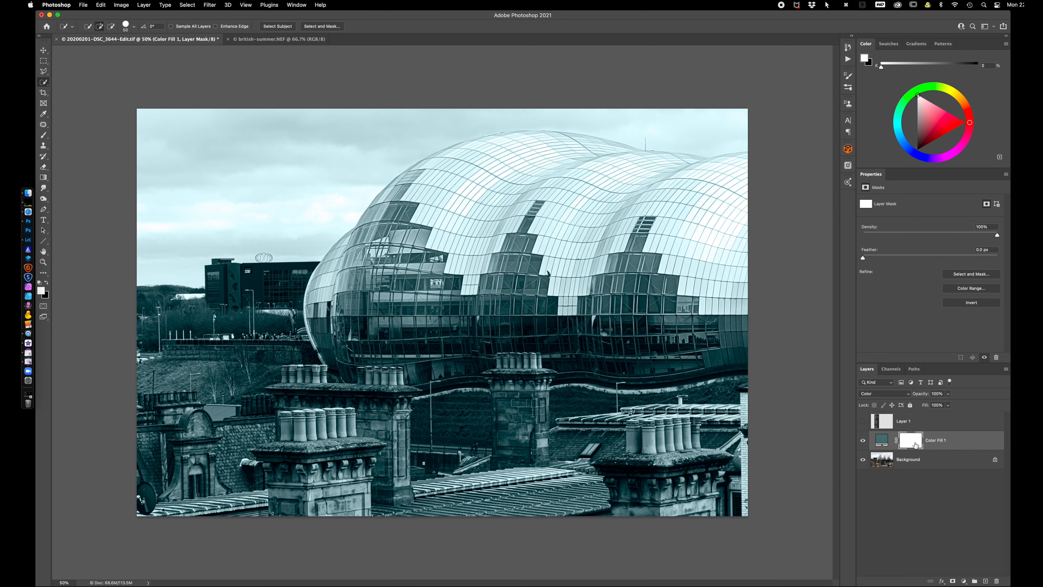
{"action": "key", "text": "super+i"}
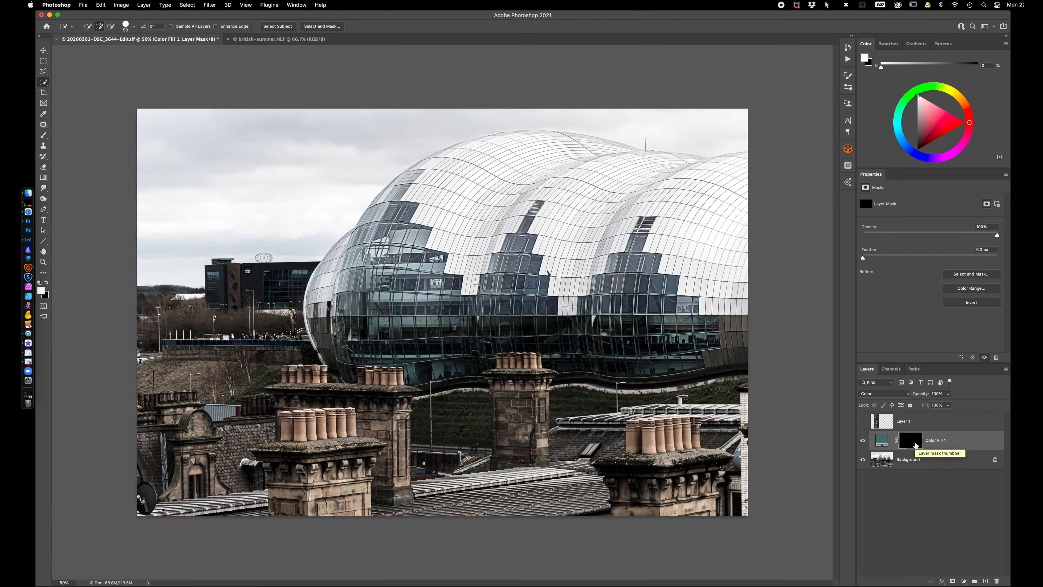
Paint white with the Brush on the teal fill's mask over the building's dark glass sections
{"action": "key", "text": "b"}
{"action": "key", "text": "d"}
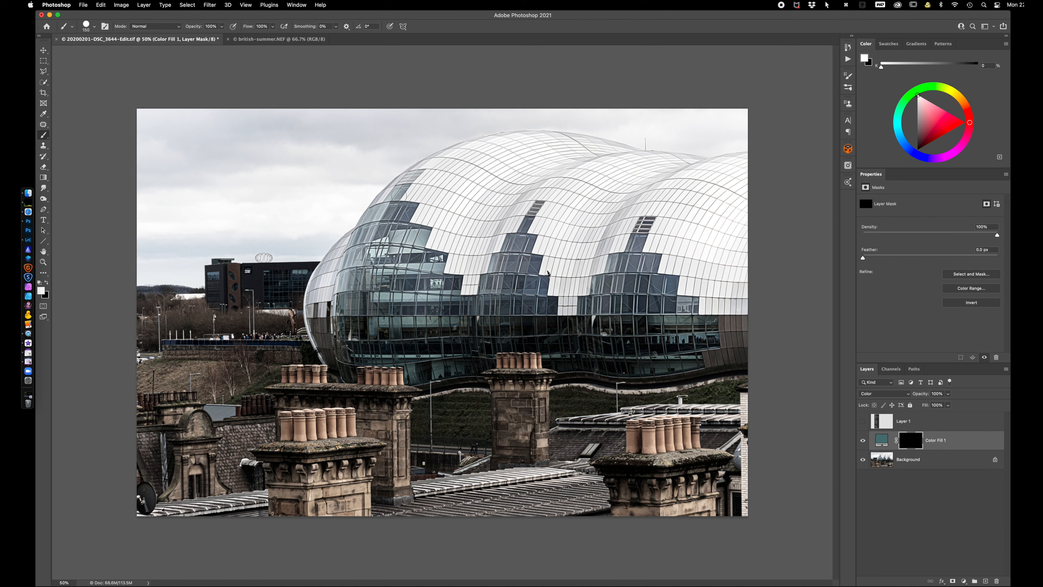
{"action": "mouse_move", "coordinate": [399, 192]}
{"action": "left_mouse_down"}
{"action": "mouse_move", "coordinate": [382, 217]}
{"action": "mouse_move", "coordinate": [371, 217]}
{"action": "mouse_move", "coordinate": [407, 213]}
{"action": "mouse_move", "coordinate": [368, 237]}
{"action": "mouse_move", "coordinate": [410, 236]}
{"action": "mouse_move", "coordinate": [356, 258]}
{"action": "mouse_move", "coordinate": [433, 262]}
{"action": "mouse_move", "coordinate": [348, 284]}
{"action": "mouse_move", "coordinate": [451, 284]}
{"action": "mouse_move", "coordinate": [377, 286]}
{"action": "mouse_move", "coordinate": [346, 305]}
{"action": "mouse_move", "coordinate": [544, 304]}
{"action": "mouse_move", "coordinate": [525, 285]}
{"action": "mouse_move", "coordinate": [489, 288]}
{"action": "mouse_move", "coordinate": [535, 265]}
{"action": "mouse_move", "coordinate": [508, 266]}
{"action": "mouse_move", "coordinate": [516, 243]}
{"action": "mouse_move", "coordinate": [499, 272]}
{"action": "mouse_move", "coordinate": [537, 286]}
{"action": "left_mouse_up"}
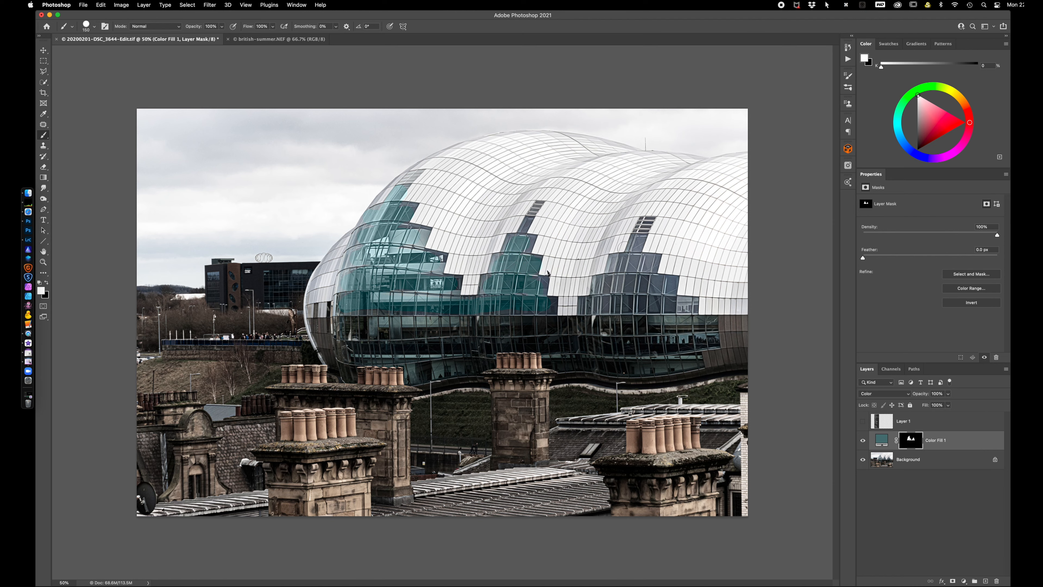
{"action": "mouse_move", "coordinate": [639, 238]}
{"action": "left_mouse_down"}
{"action": "mouse_move", "coordinate": [620, 255]}
{"action": "mouse_move", "coordinate": [653, 263]}
{"action": "mouse_move", "coordinate": [604, 286]}
{"action": "mouse_move", "coordinate": [665, 288]}
{"action": "mouse_move", "coordinate": [608, 306]}
{"action": "mouse_move", "coordinate": [664, 305]}
{"action": "mouse_move", "coordinate": [655, 324]}
{"action": "mouse_move", "coordinate": [711, 329]}
{"action": "mouse_move", "coordinate": [686, 329]}
{"action": "mouse_move", "coordinate": [659, 360]}
{"action": "mouse_move", "coordinate": [562, 362]}
{"action": "mouse_move", "coordinate": [601, 327]}
{"action": "mouse_move", "coordinate": [718, 322]}
{"action": "left_mouse_up"}
{"action": "mouse_move", "coordinate": [349, 326]}
{"action": "left_mouse_down"}
{"action": "mouse_move", "coordinate": [614, 325]}
{"action": "mouse_move", "coordinate": [551, 338]}
{"action": "mouse_move", "coordinate": [550, 349]}
{"action": "mouse_move", "coordinate": [469, 341]}
{"action": "mouse_move", "coordinate": [442, 364]}
{"action": "mouse_move", "coordinate": [369, 352]}
{"action": "mouse_move", "coordinate": [421, 330]}
{"action": "mouse_move", "coordinate": [402, 324]}
{"action": "mouse_move", "coordinate": [365, 327]}
{"action": "mouse_move", "coordinate": [355, 343]}
{"action": "left_mouse_up"}
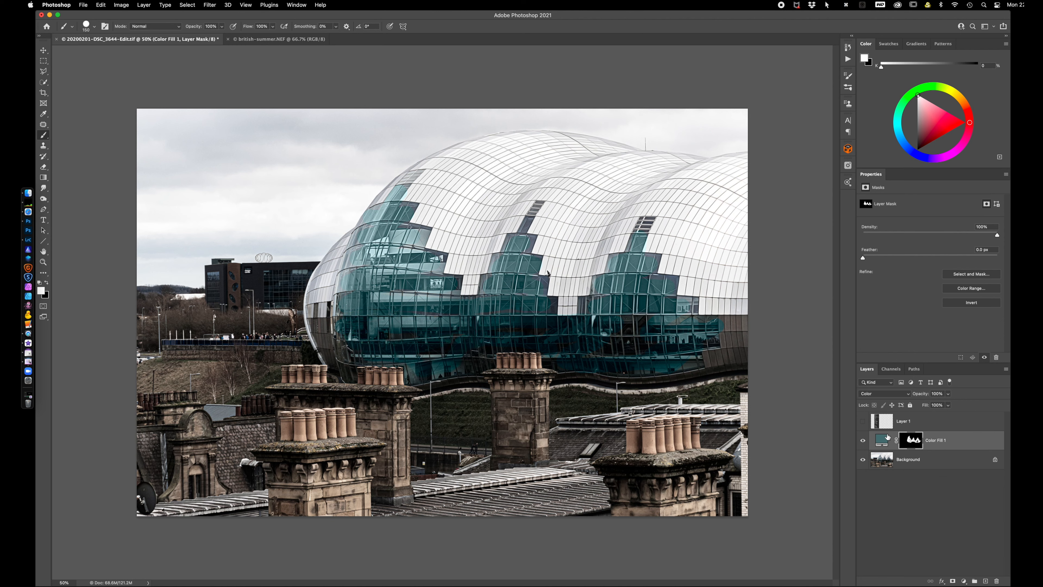
Reduce the teal fill layer's opacity to 69%, compare the image with and without it, and leave it hidden
{"action": "left_click_drag", "start_coordinate": [923, 393], "coordinate": [909, 393]}
{"action": "left_click", "coordinate": [864, 441]}
{"action": "left_click", "coordinate": [863, 440]}
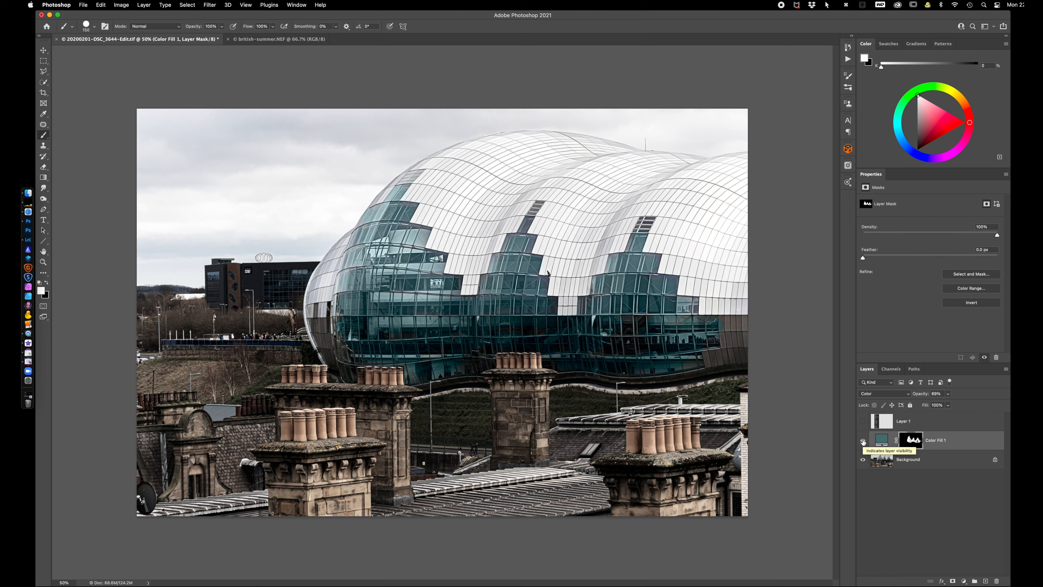
{"action": "left_click", "coordinate": [863, 441]}
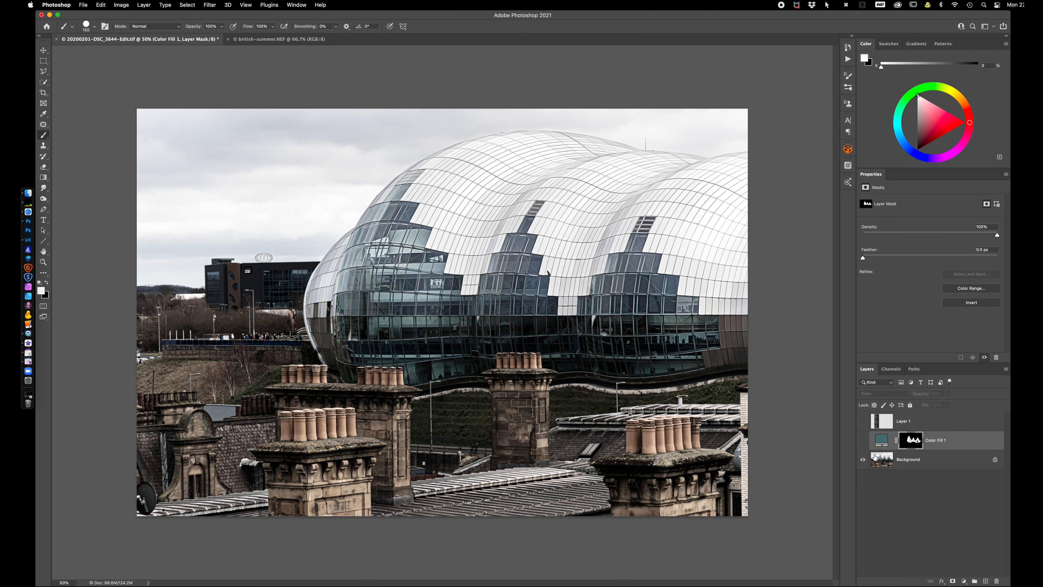
Select the building's white roof panels on the Background with Quick Selection, subtracting the sky above the roof
{"action": "left_click", "coordinate": [883, 462]}
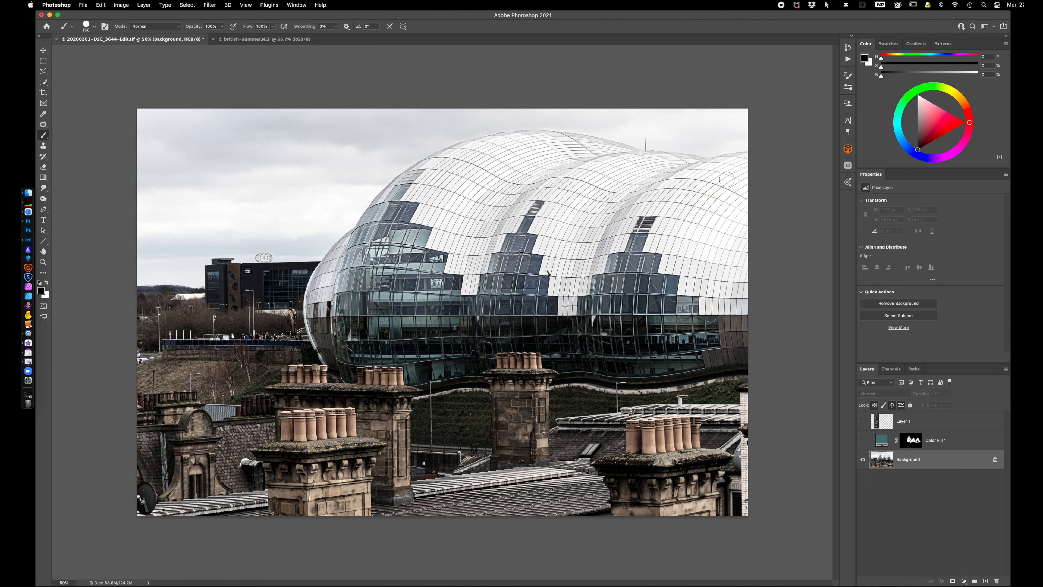
{"action": "key", "text": "w"}
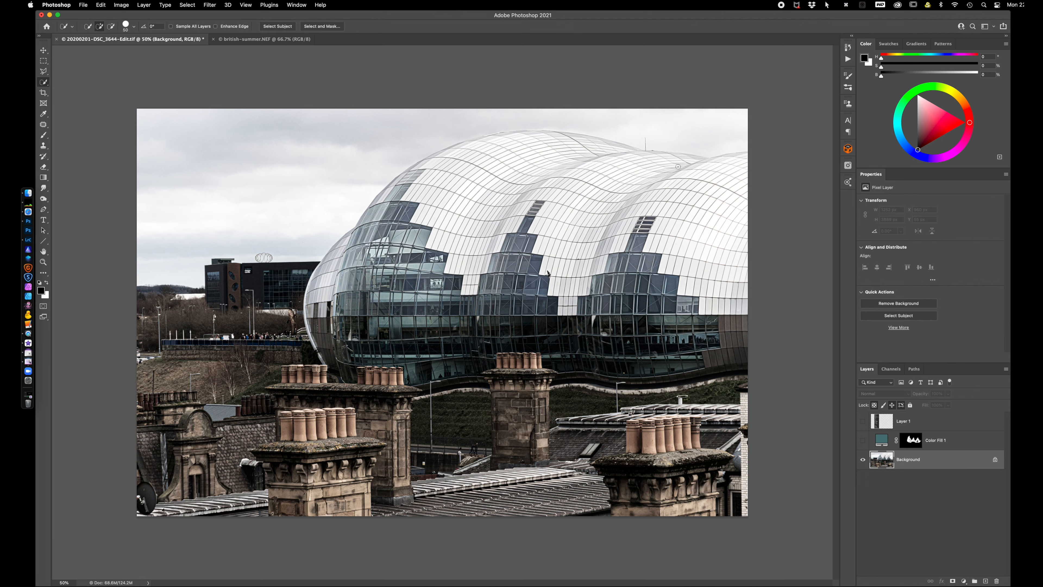
{"action": "mouse_move", "coordinate": [738, 164]}
{"action": "left_mouse_down"}
{"action": "mouse_move", "coordinate": [675, 173]}
{"action": "mouse_move", "coordinate": [559, 144]}
{"action": "mouse_move", "coordinate": [517, 149]}
{"action": "mouse_move", "coordinate": [421, 200]}
{"action": "mouse_move", "coordinate": [568, 255]}
{"action": "mouse_move", "coordinate": [590, 195]}
{"action": "mouse_move", "coordinate": [679, 190]}
{"action": "mouse_move", "coordinate": [716, 250]}
{"action": "mouse_move", "coordinate": [710, 184]}
{"action": "mouse_move", "coordinate": [694, 164]}
{"action": "mouse_move", "coordinate": [713, 163]}
{"action": "mouse_move", "coordinate": [668, 150]}
{"action": "left_mouse_up"}
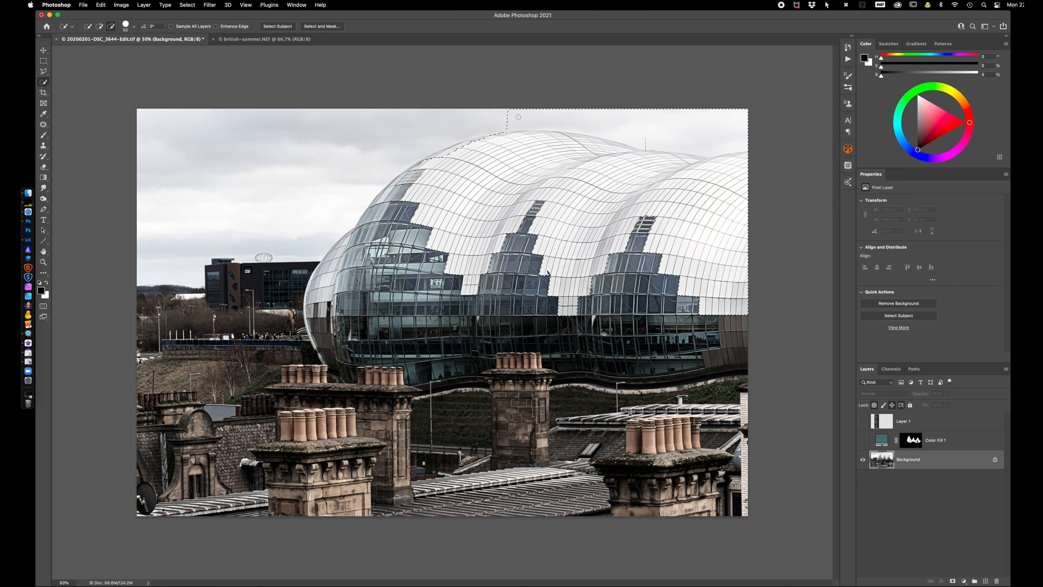
{"action": "mouse_move", "coordinate": [508, 121]}
{"action": "left_mouse_down"}
{"action": "mouse_move", "coordinate": [676, 127]}
{"action": "mouse_move", "coordinate": [635, 134]}
{"action": "left_mouse_up"}
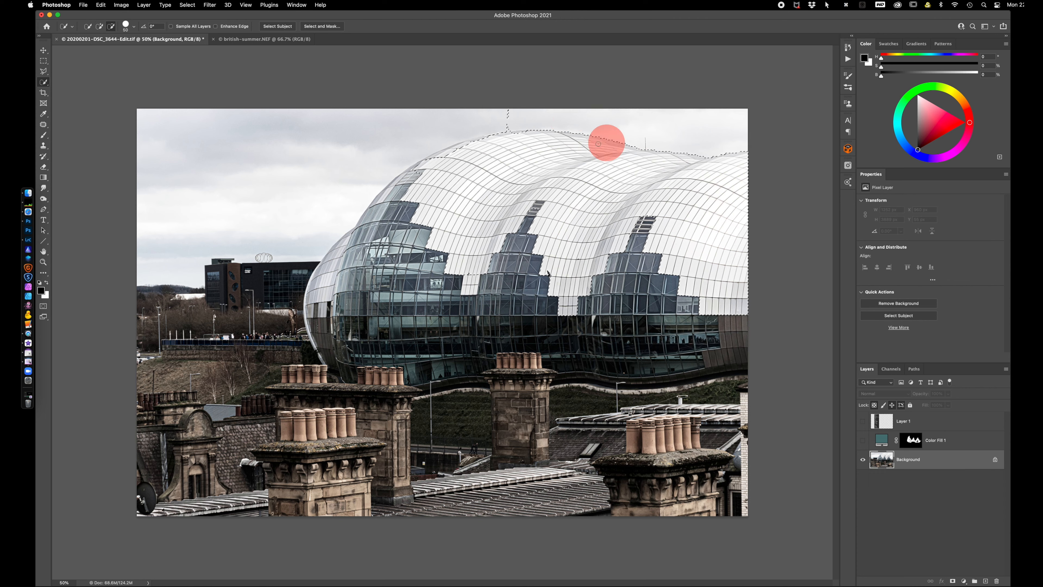
{"action": "left_click_drag", "start_coordinate": [450, 154], "coordinate": [506, 130]}
{"action": "left_click", "coordinate": [503, 124]}
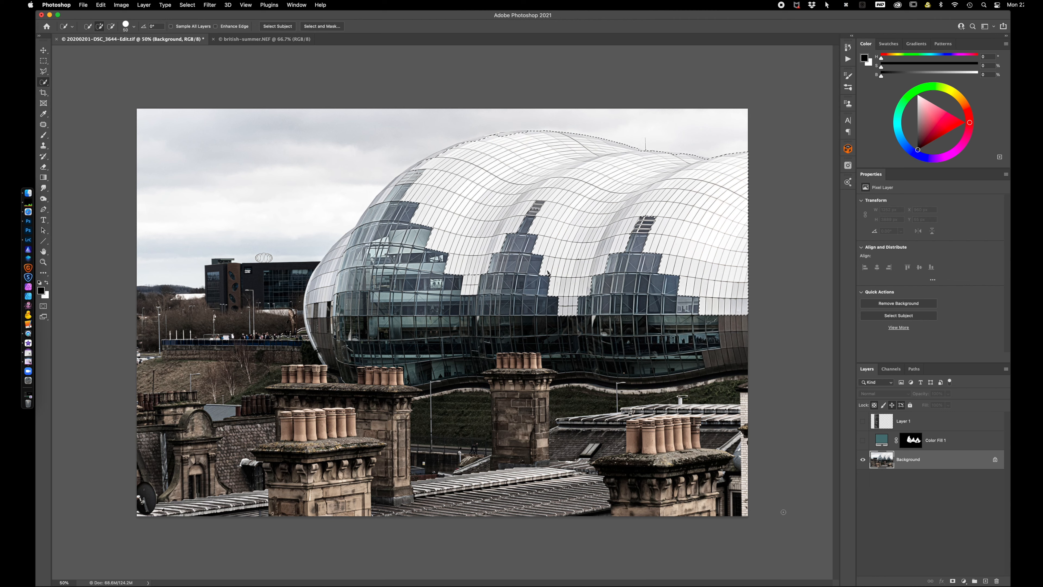
Add a Solid Color fill layer from the roof selection in dark reddish brown, #363030
{"action": "left_click", "coordinate": [963, 581]}
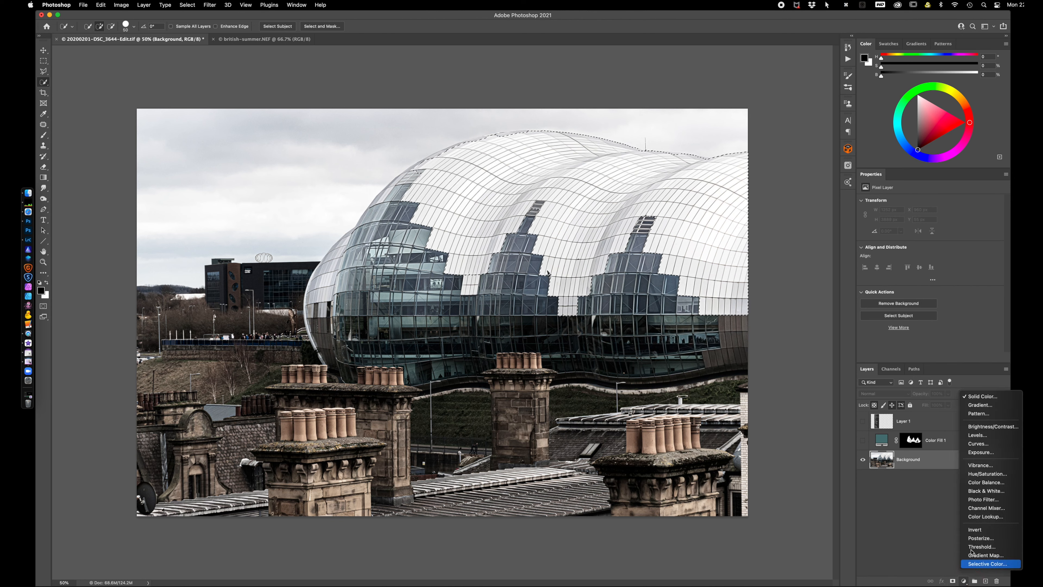
{"action": "left_click", "coordinate": [981, 396]}
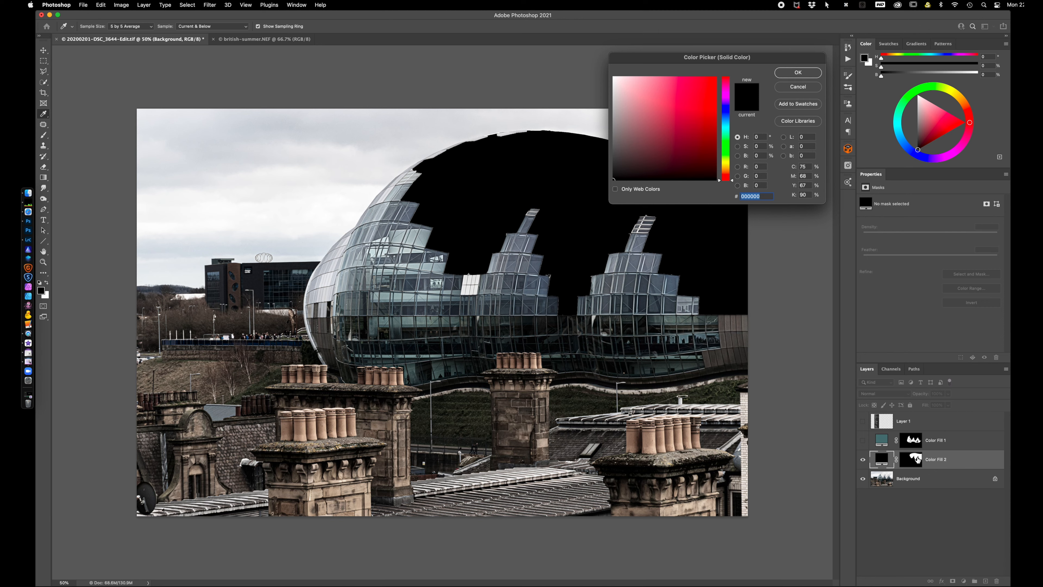
{"action": "mouse_move", "coordinate": [625, 159]}
{"action": "left_mouse_down"}
{"action": "mouse_move", "coordinate": [637, 152]}
{"action": "mouse_move", "coordinate": [623, 159]}
{"action": "left_mouse_up"}
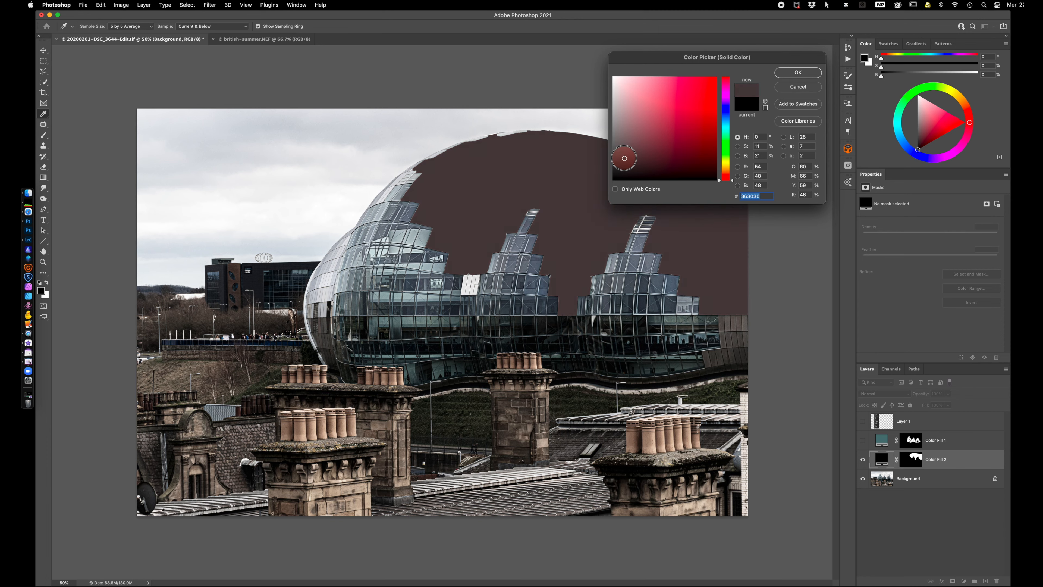
{"action": "left_click", "coordinate": [792, 73]}
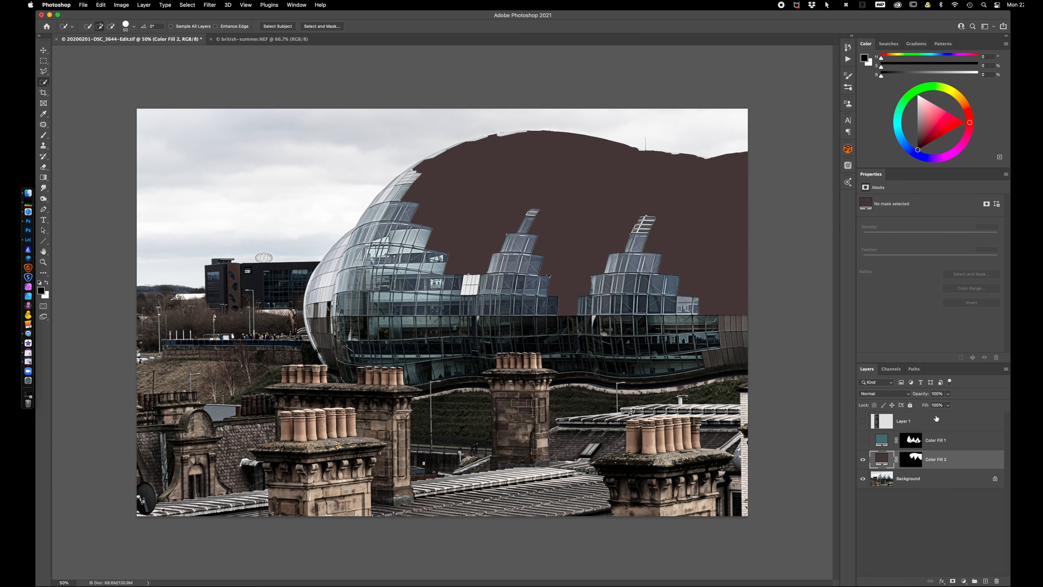
Set the roof fill layer's blend mode to Color and toggle its visibility to compare the tint
{"action": "left_click", "coordinate": [891, 394]}
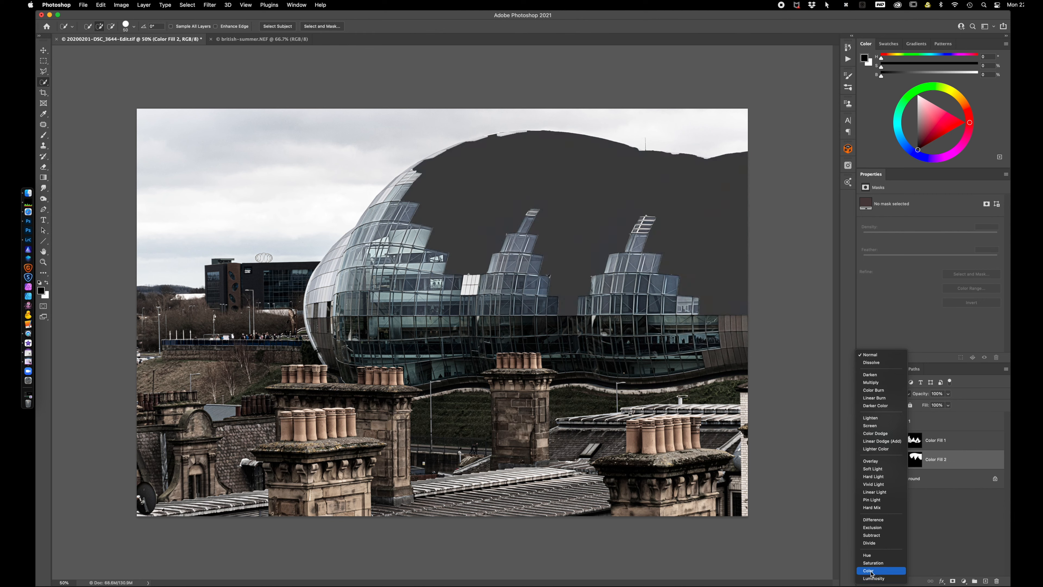
{"action": "left_click", "coordinate": [871, 568]}
{"action": "left_click", "coordinate": [865, 459]}
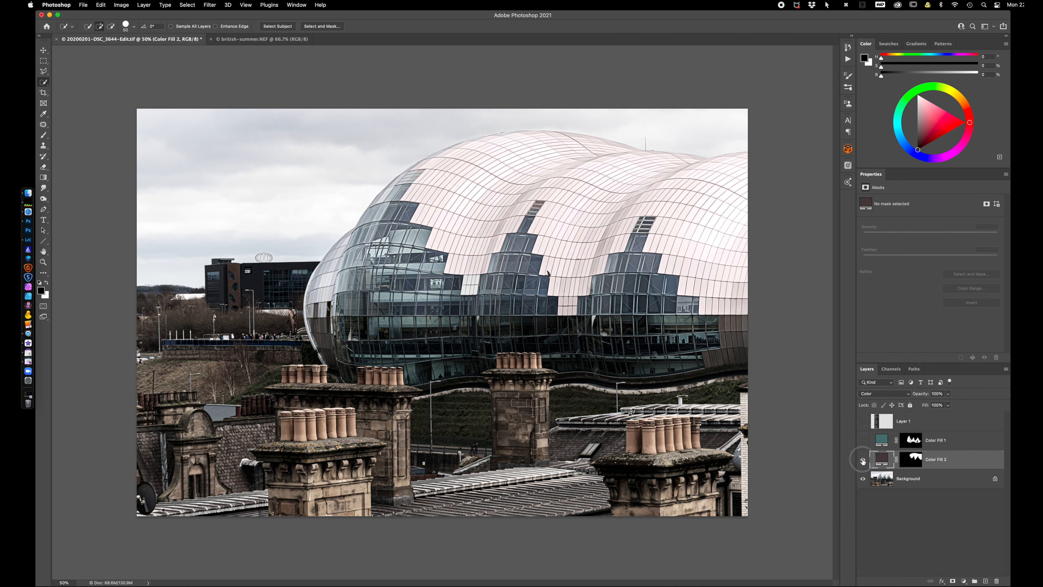
{"action": "left_click", "coordinate": [863, 461]}
Make Layer 1 visible again in the building image and switch to the british-summer.NEF document
{"action": "left_click", "coordinate": [227, 40]}
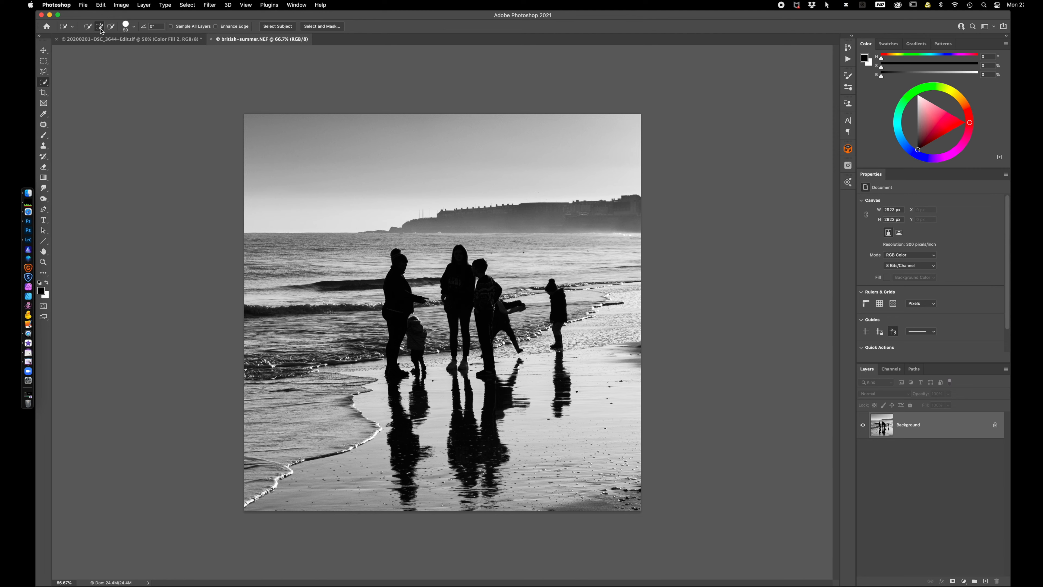
{"action": "left_click", "coordinate": [101, 40]}
{"action": "left_click", "coordinate": [863, 422]}
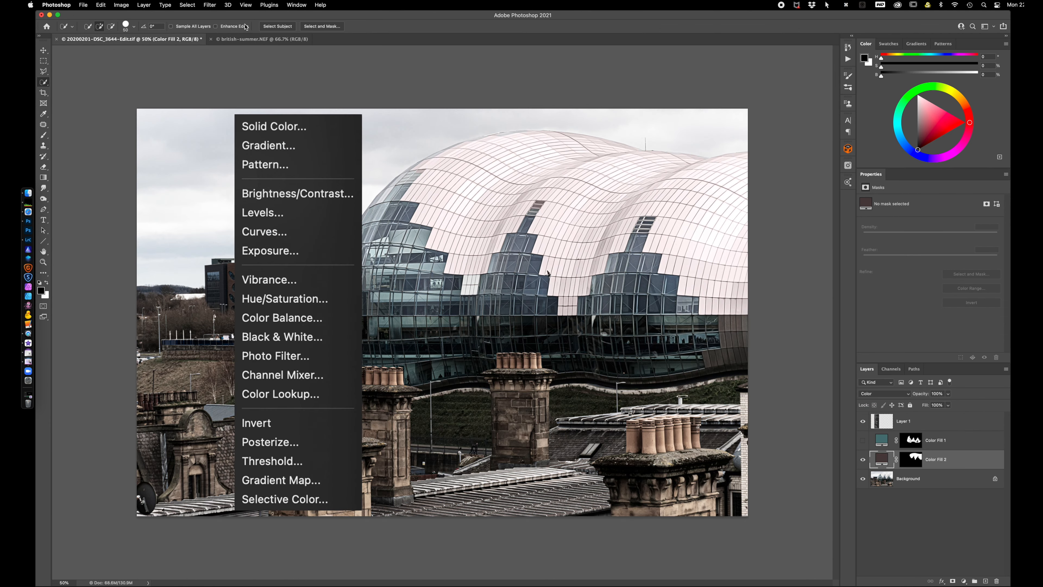
{"action": "left_click", "coordinate": [244, 42]}
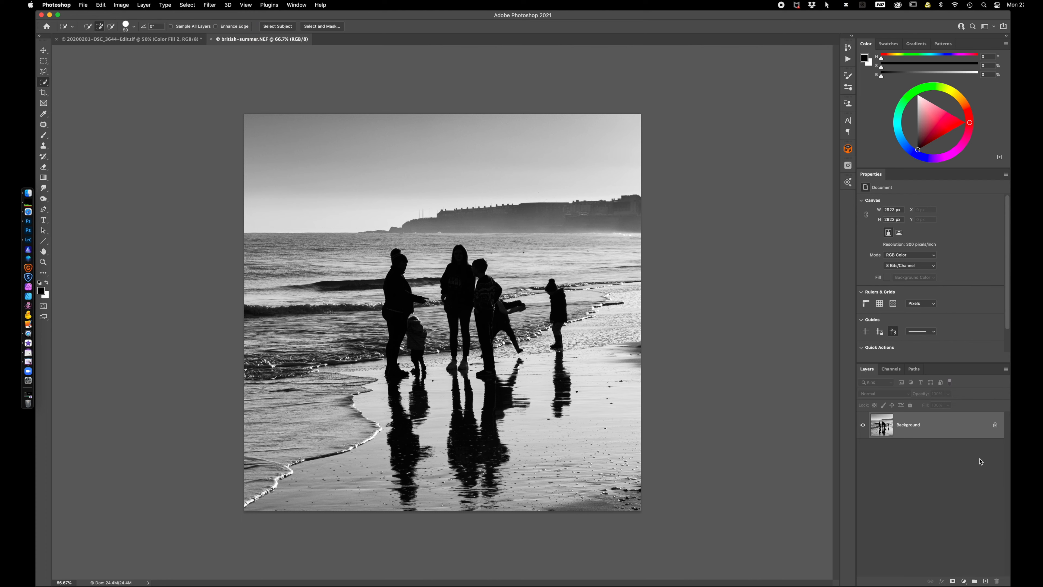
Try a linear black-to-transparent Gradient Fill layer over the beach photo, rotated to an angle of -91.74°
{"action": "left_click", "coordinate": [964, 581]}
{"action": "left_click", "coordinate": [979, 405]}
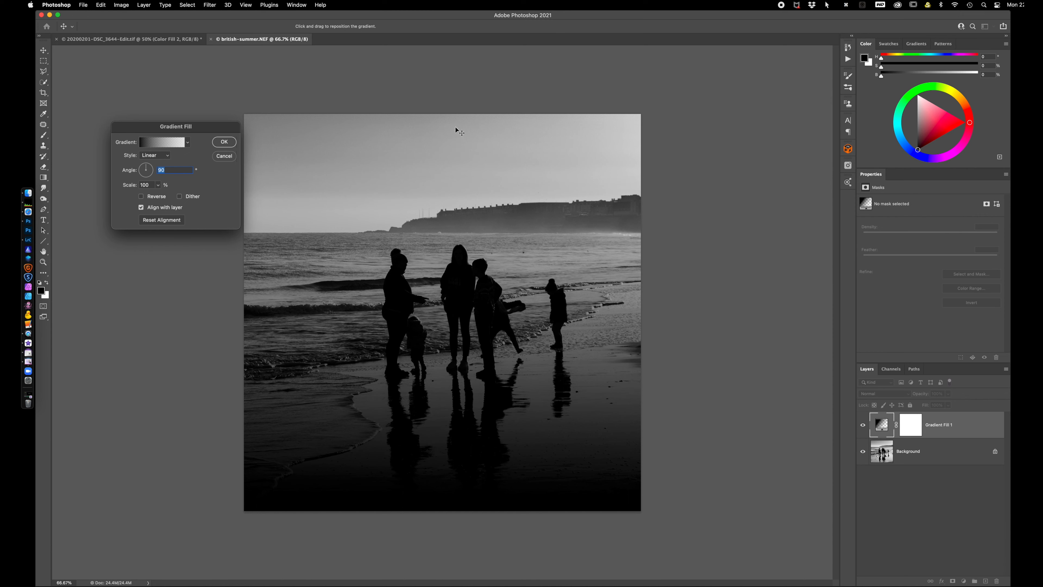
{"action": "left_click_drag", "start_coordinate": [149, 171], "coordinate": [145, 181]}
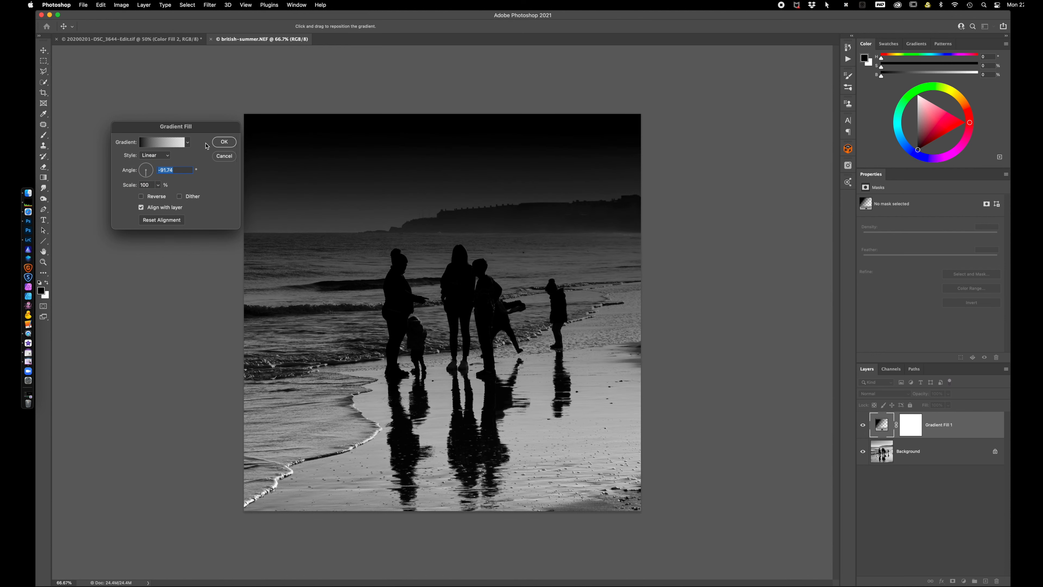
Browse the Blues, Grays and Legacy Gradients preset groups in the Gradient Editor and discard the gradient fill
{"action": "left_click", "coordinate": [159, 146]}
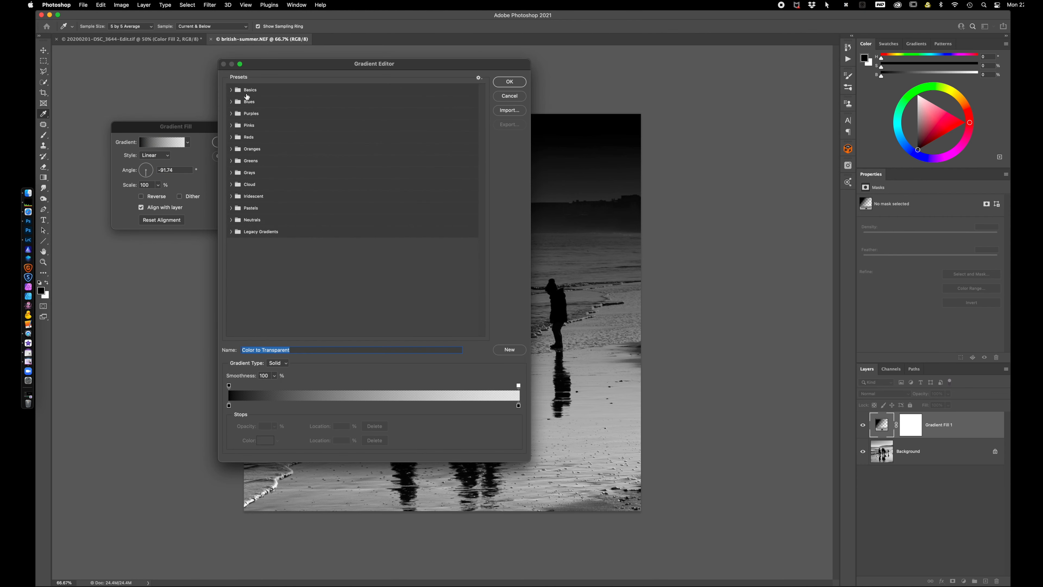
{"action": "left_click", "coordinate": [231, 101]}
{"action": "left_click", "coordinate": [231, 102]}
{"action": "left_click", "coordinate": [231, 173]}
{"action": "left_click", "coordinate": [231, 173]}
{"action": "left_click", "coordinate": [231, 232]}
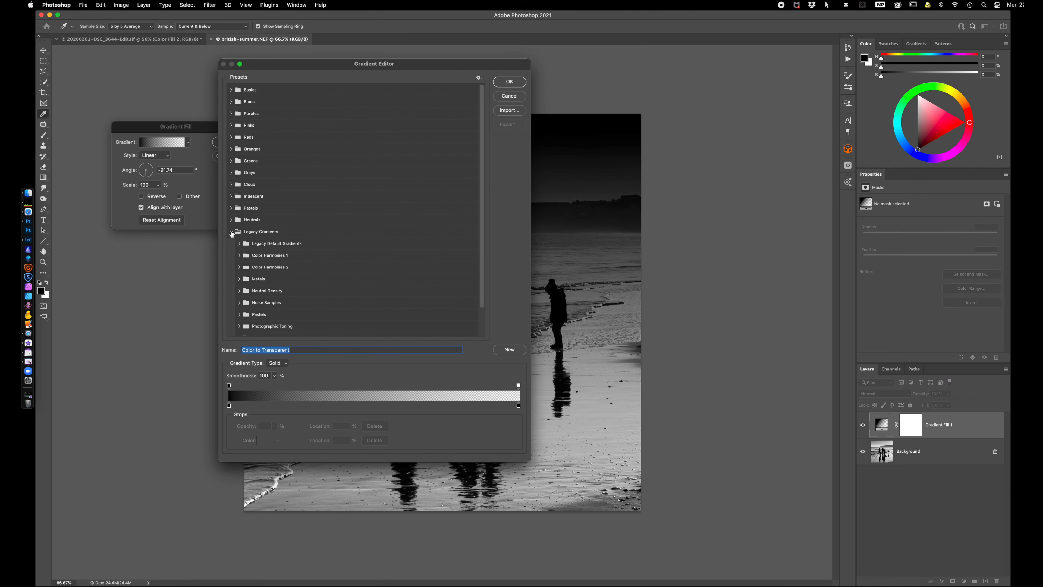
{"action": "left_click", "coordinate": [231, 232]}
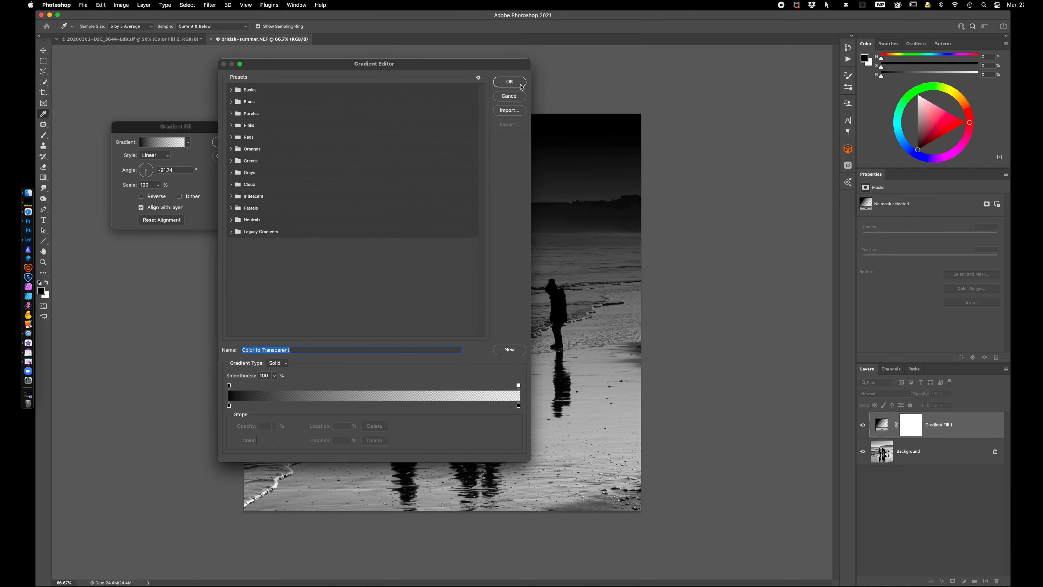
{"action": "left_click", "coordinate": [509, 98]}
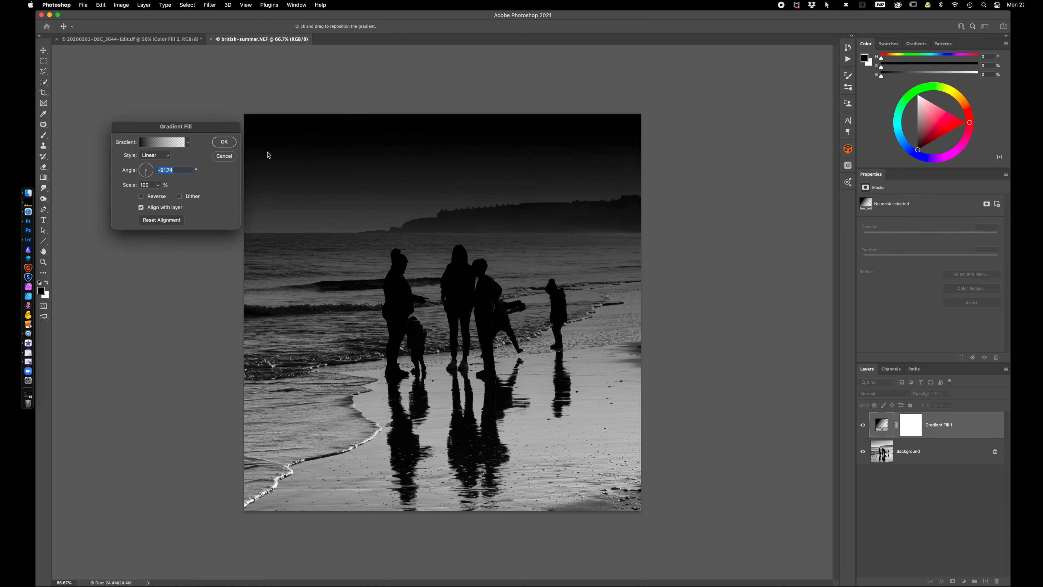
{"action": "left_click", "coordinate": [224, 156]}
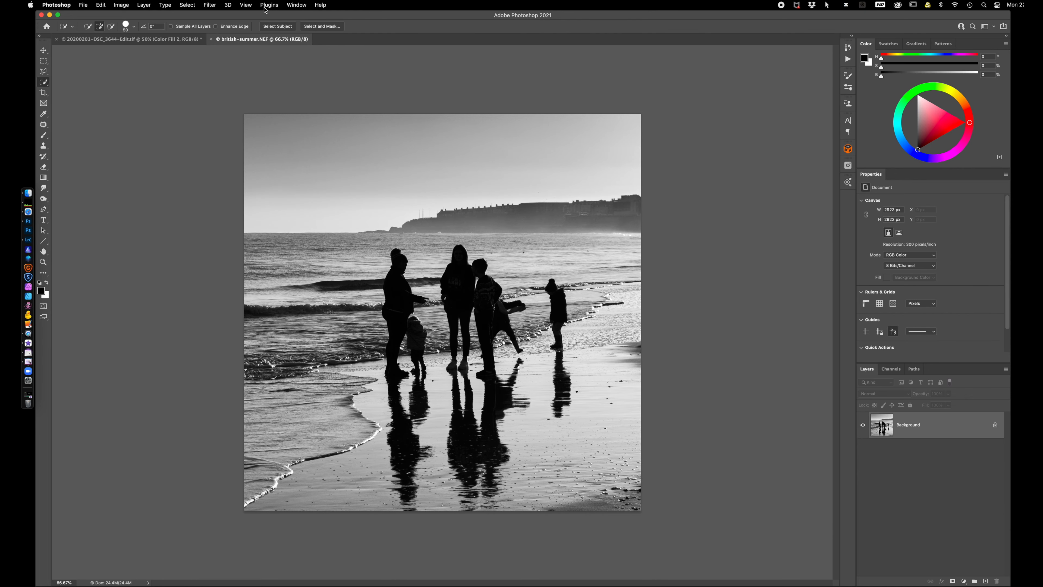
Display the Gradients panel and review its Legacy Gradients option and the Patterns panel's Legacy Patterns and More option
{"action": "left_click", "coordinate": [296, 5]}
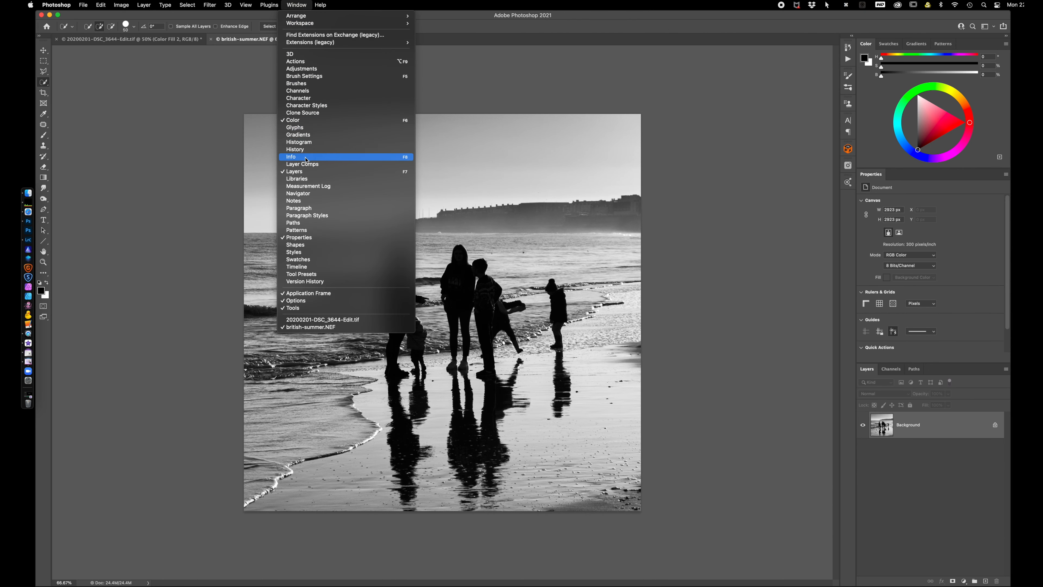
{"action": "left_click", "coordinate": [304, 135]}
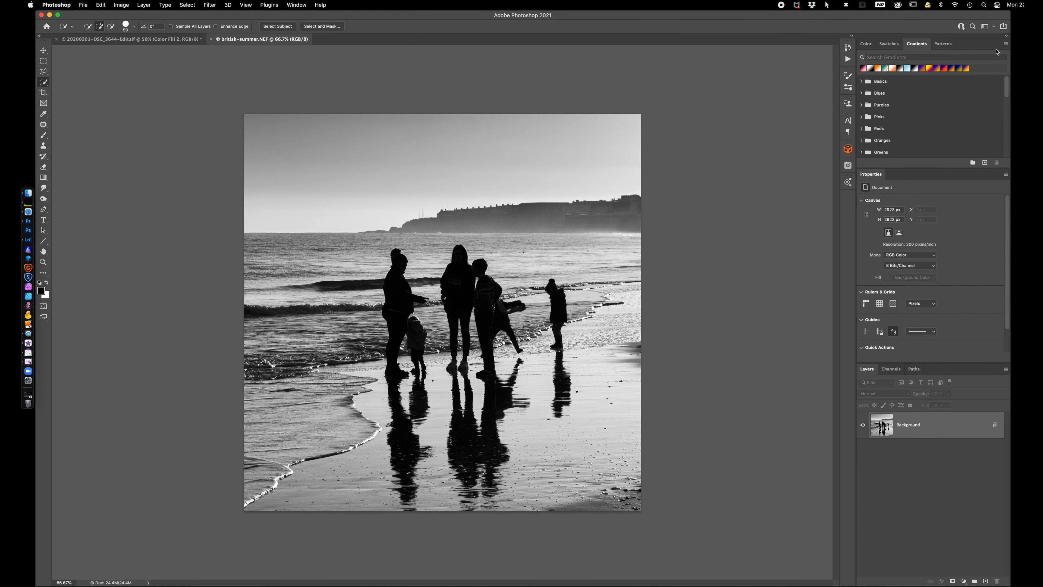
{"action": "left_click", "coordinate": [1006, 44]}
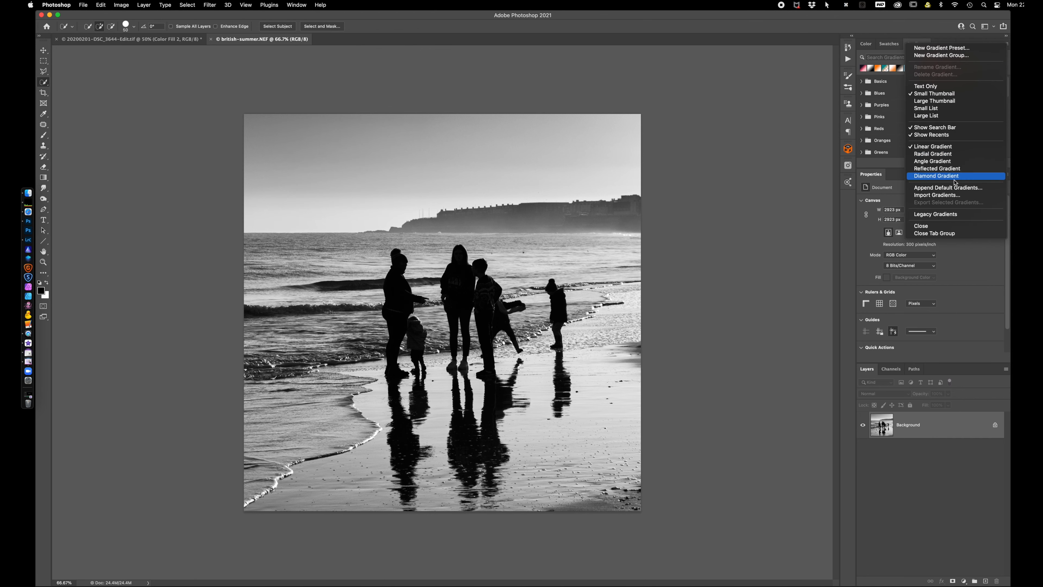
{"action": "left_click", "coordinate": [953, 218]}
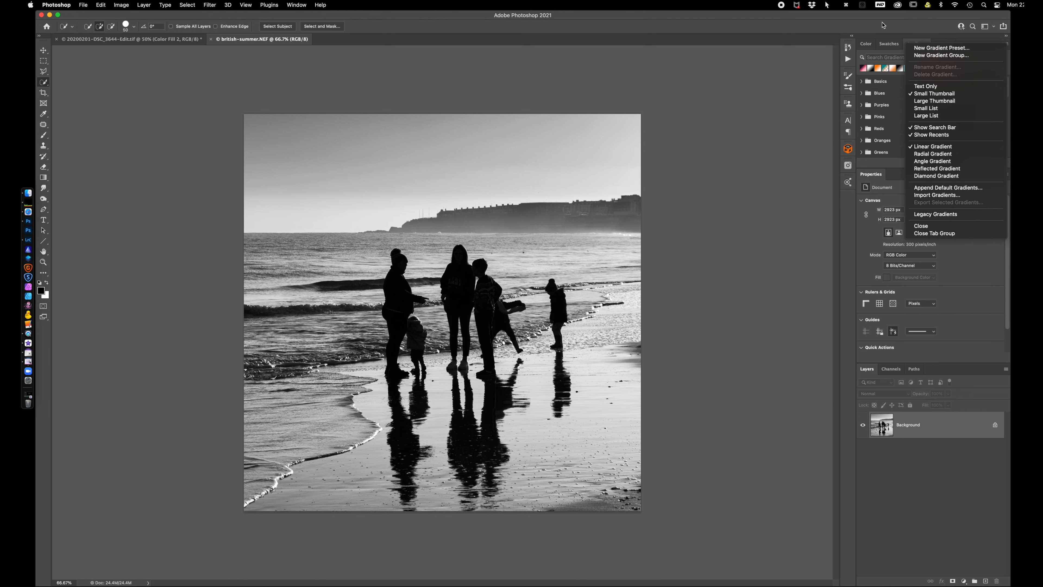
{"action": "left_click", "coordinate": [943, 44]}
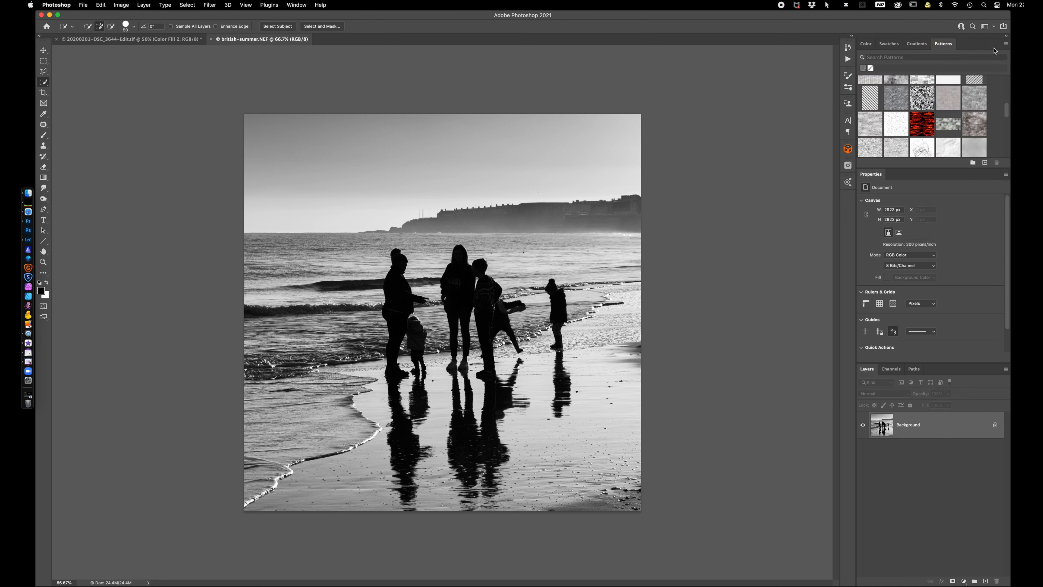
{"action": "left_click", "coordinate": [1006, 45]}
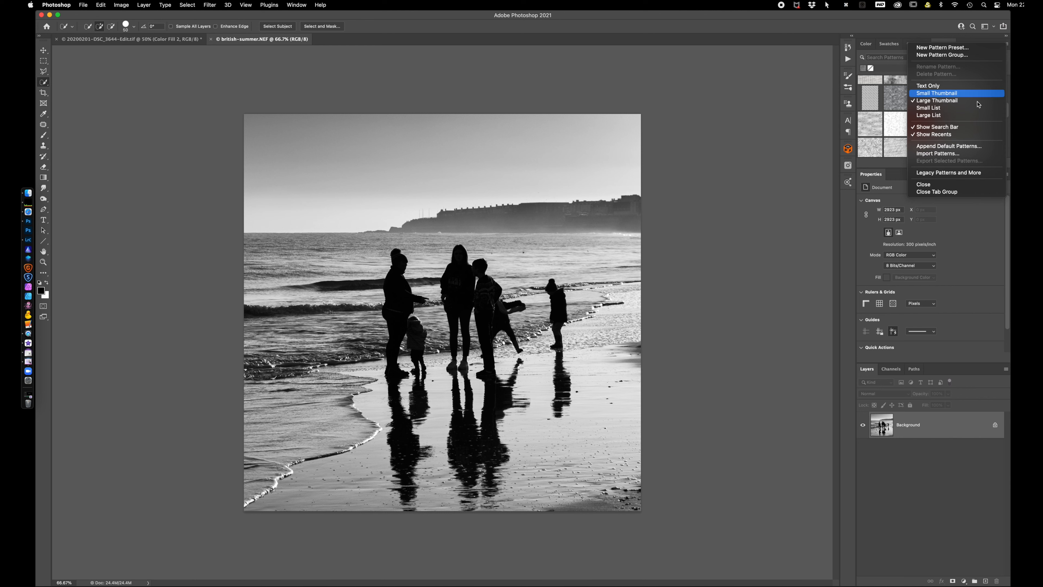
{"action": "left_click", "coordinate": [900, 32]}
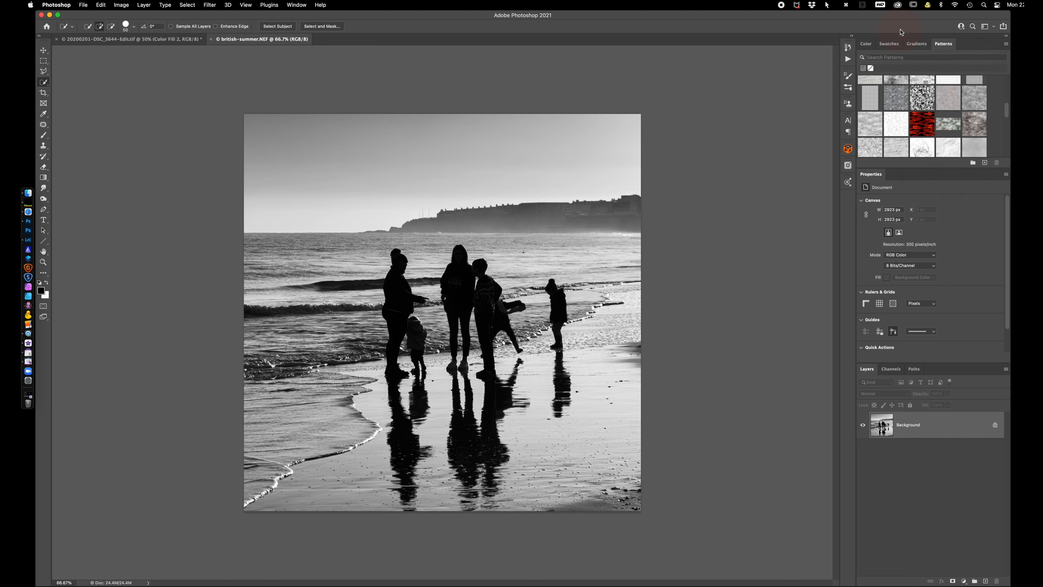
{"action": "left_click", "coordinate": [917, 43]}
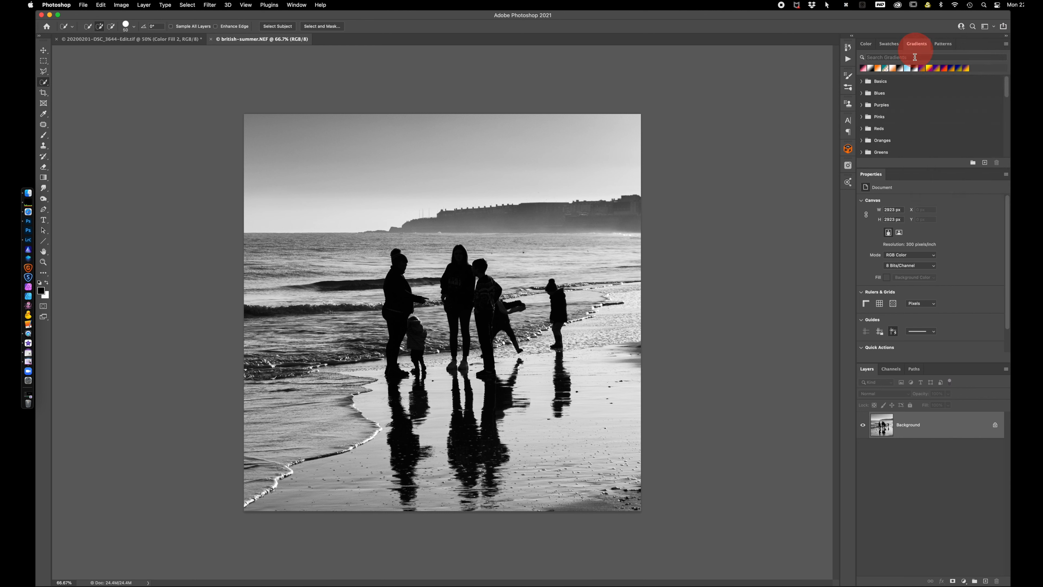
Add a linear black-to-transparent Gradient Fill layer over the beach photo with an angle of -90°
{"action": "left_click", "coordinate": [964, 581]}
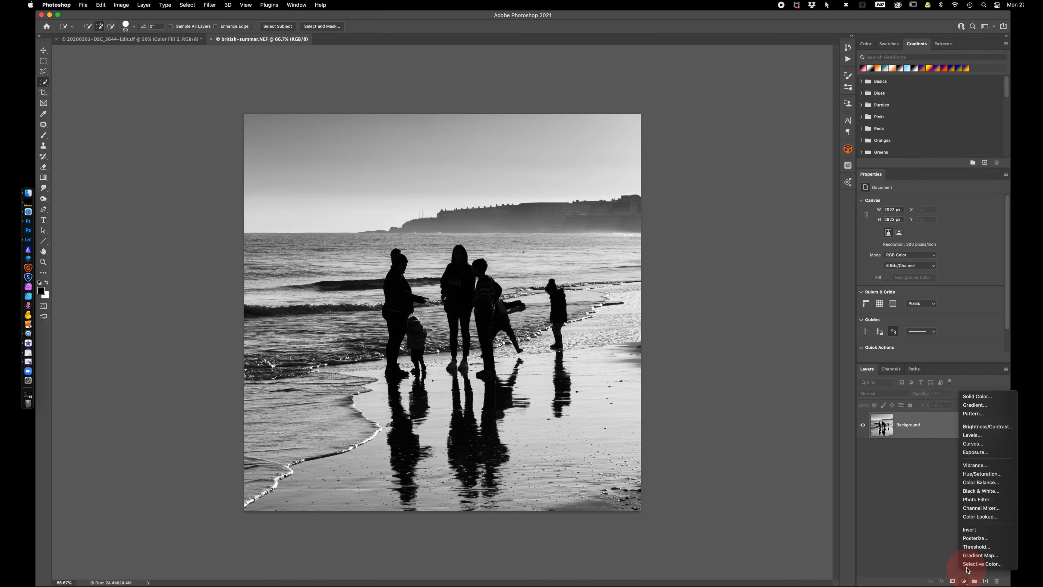
{"action": "left_click", "coordinate": [977, 405]}
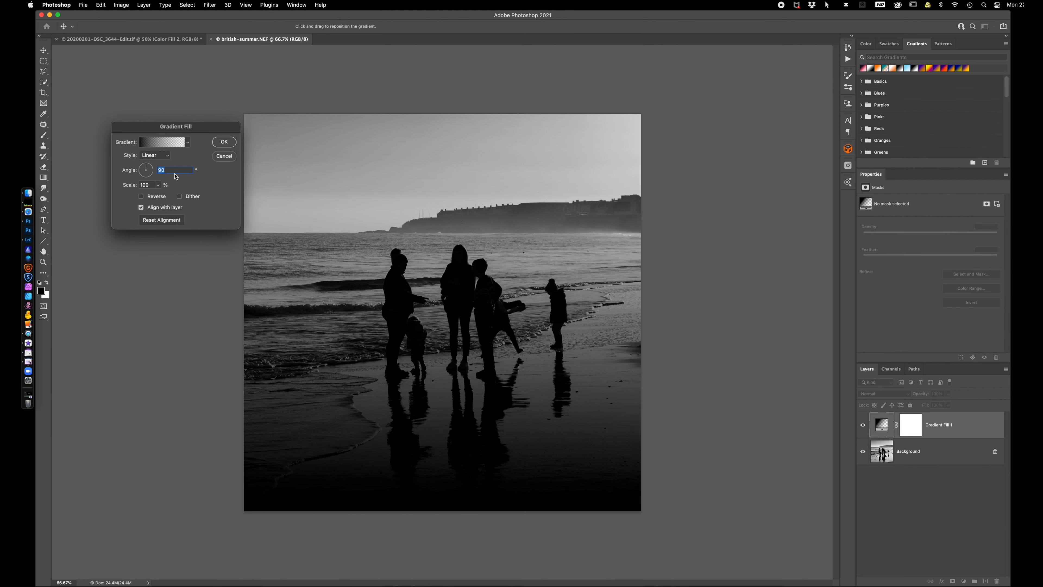
{"action": "type", "text": "-90"}
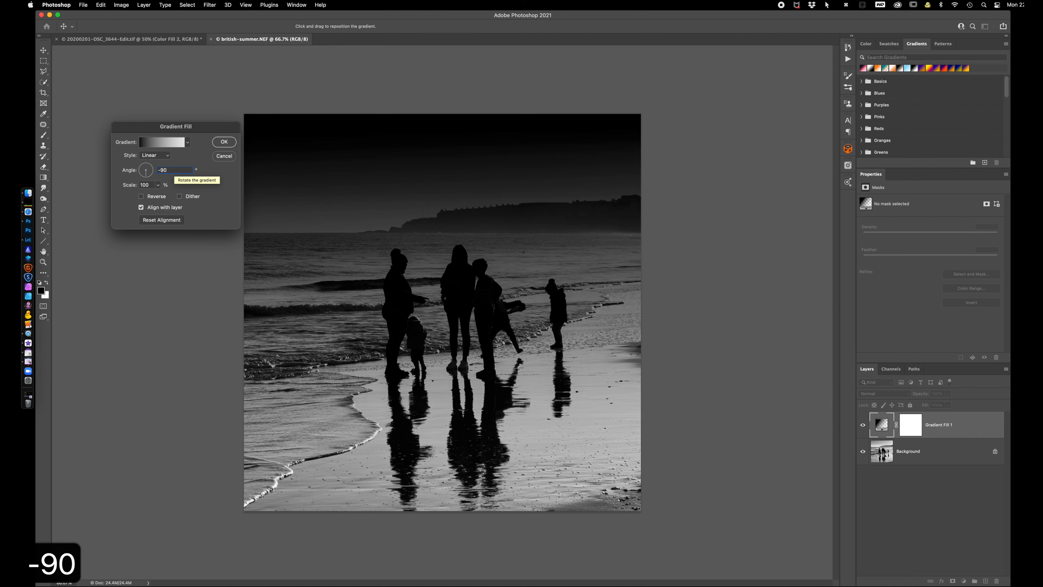
{"action": "key", "text": "Return"}
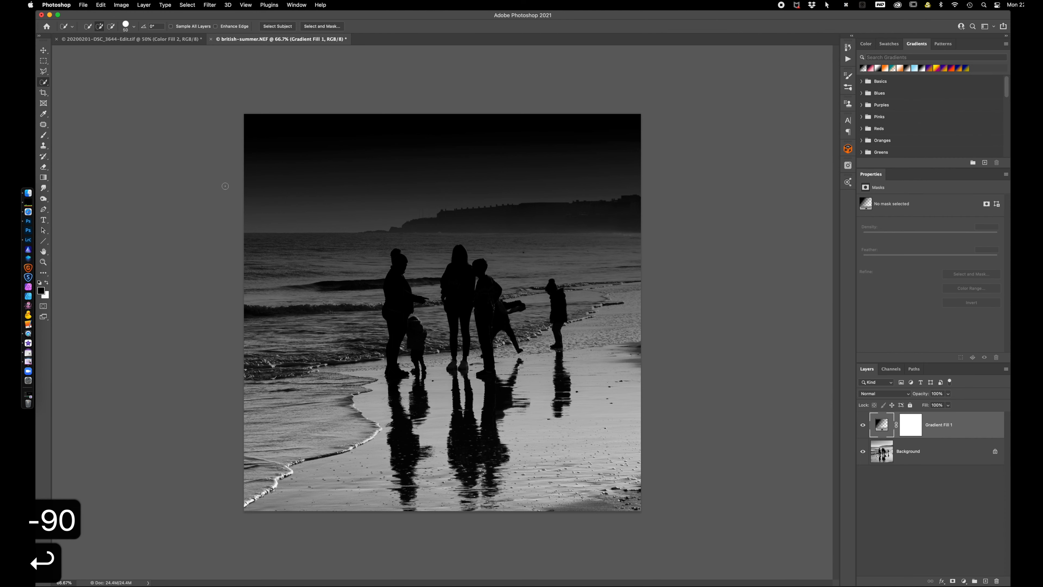
Replace the fill layer's gradient with the Sepia Antique preset from the Photographic Toning group of the Legacy Gradients
{"action": "left_click", "coordinate": [881, 427]}
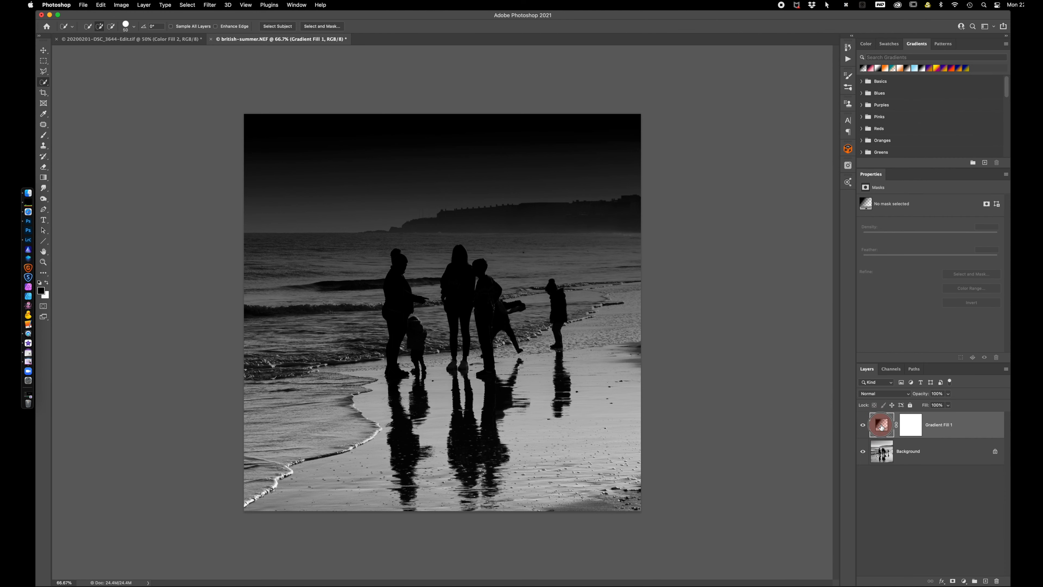
{"action": "left_click", "coordinate": [155, 145]}
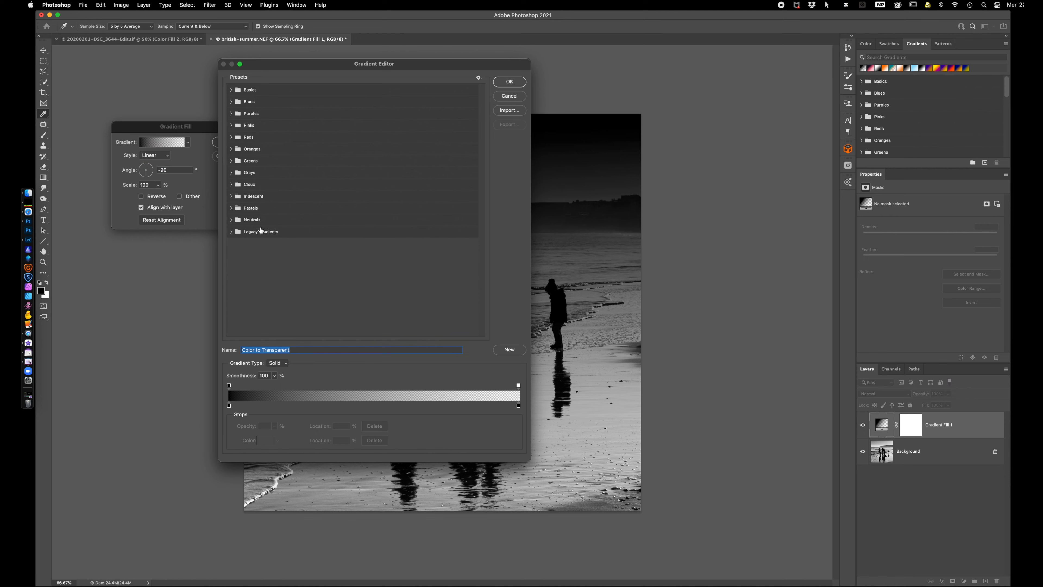
{"action": "left_click", "coordinate": [232, 232]}
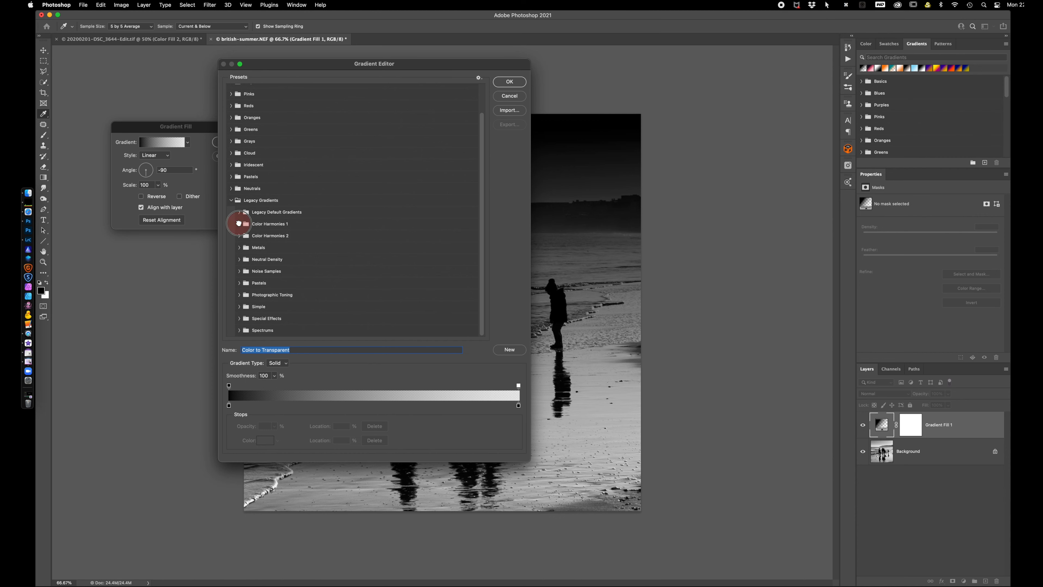
{"action": "left_click", "coordinate": [239, 224]}
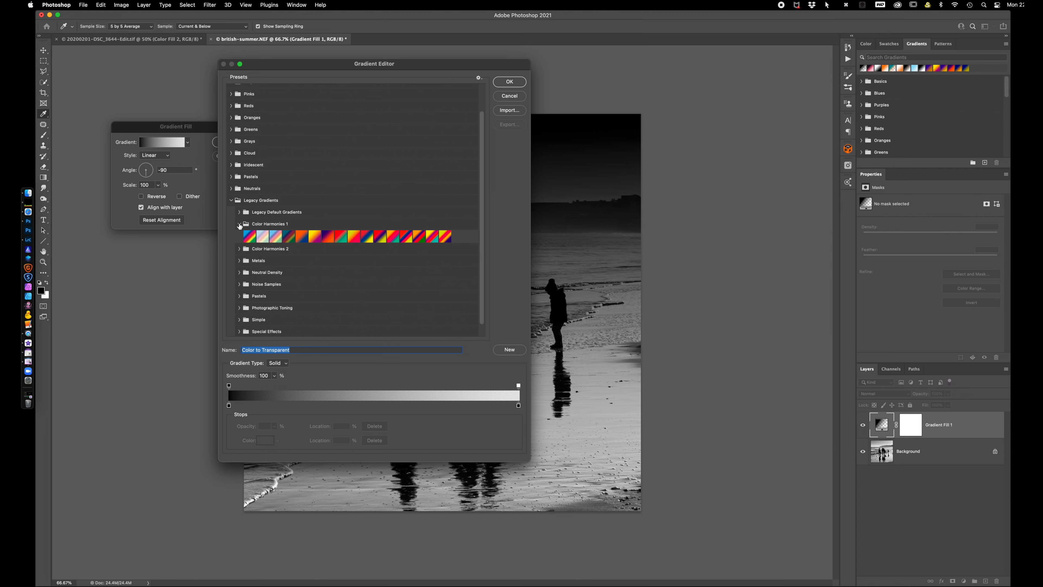
{"action": "left_click", "coordinate": [239, 225]}
{"action": "left_click", "coordinate": [239, 295]}
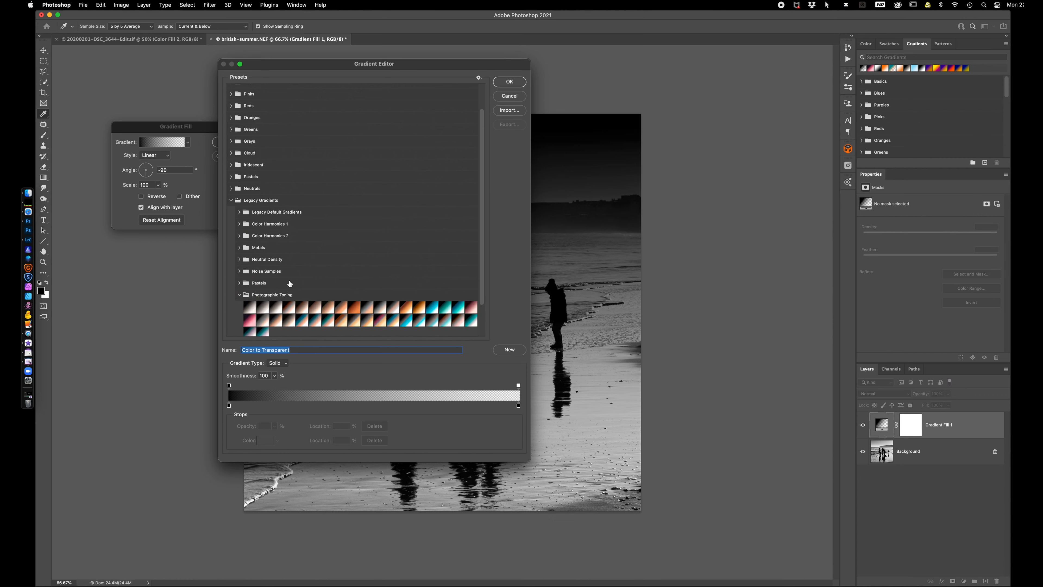
{"action": "scroll", "coordinate": [376, 262], "scroll_direction": "down", "scroll_amount": 3}
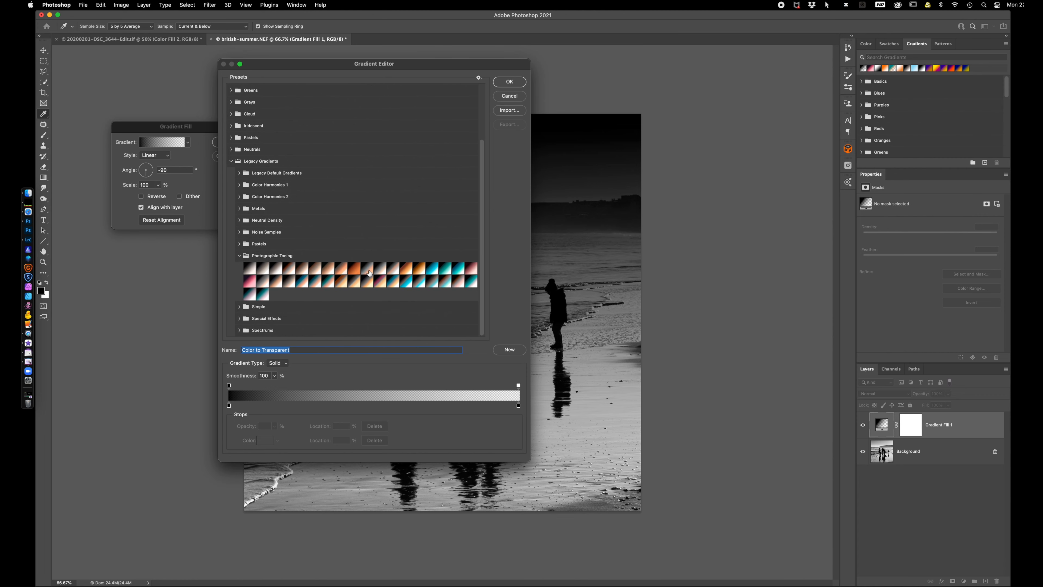
{"action": "left_click", "coordinate": [355, 272]}
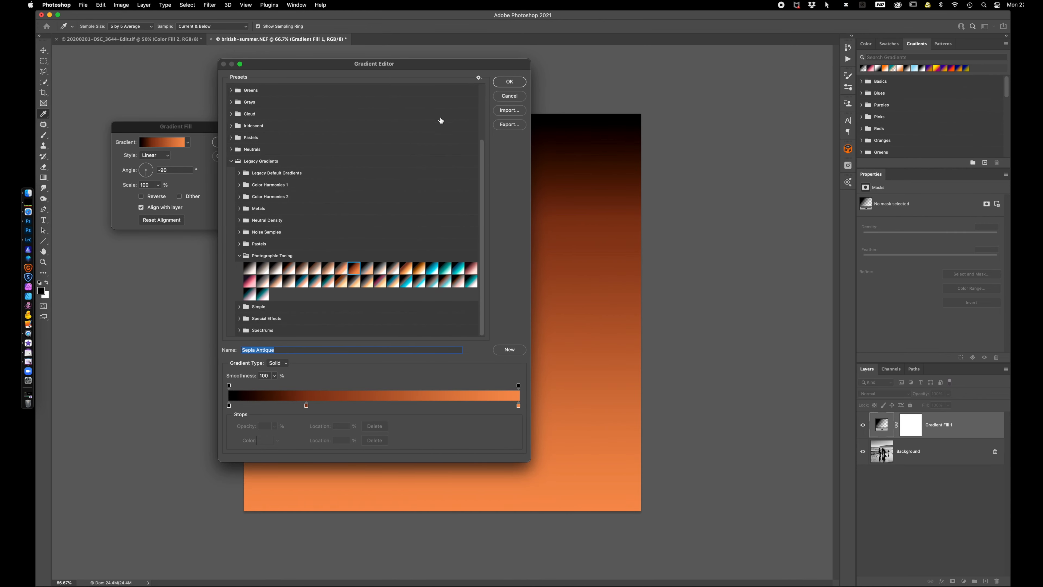
{"action": "left_click", "coordinate": [510, 81]}
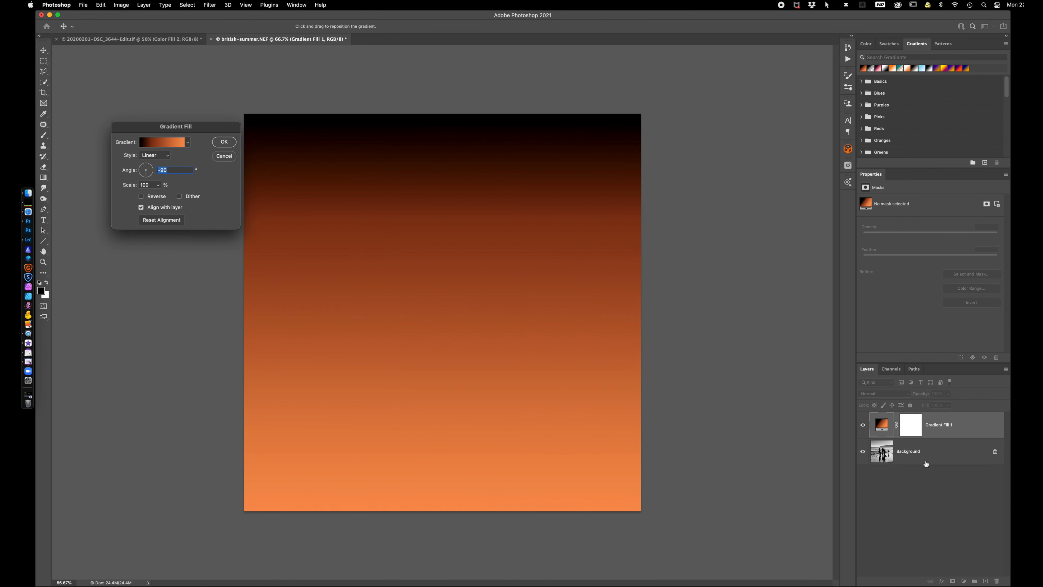
{"action": "left_click", "coordinate": [222, 143]}
Set the gradient fill layer's blend mode to Color and its opacity to 75%
{"action": "left_click", "coordinate": [890, 394]}
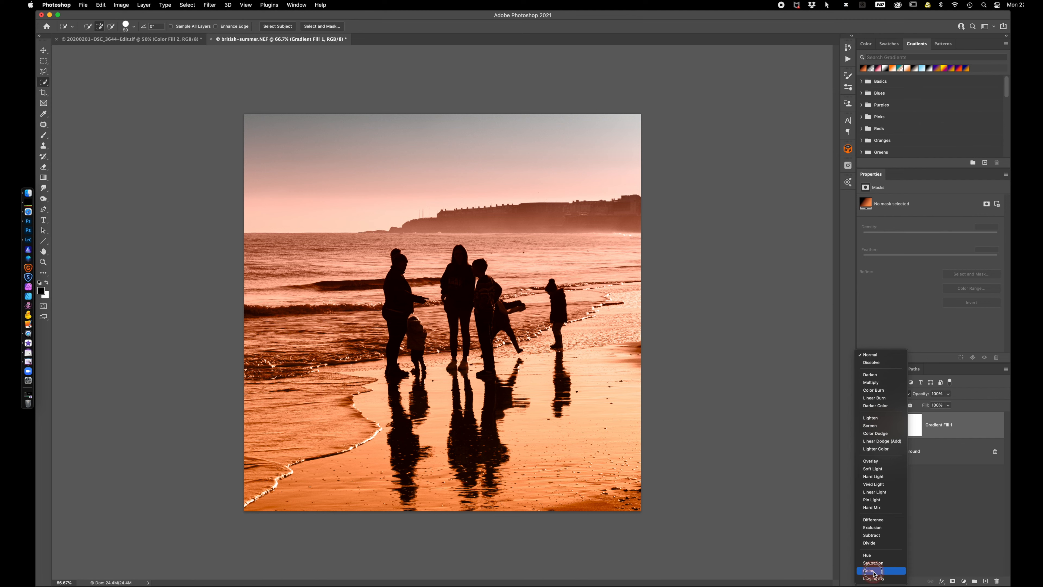
{"action": "left_click", "coordinate": [871, 570]}
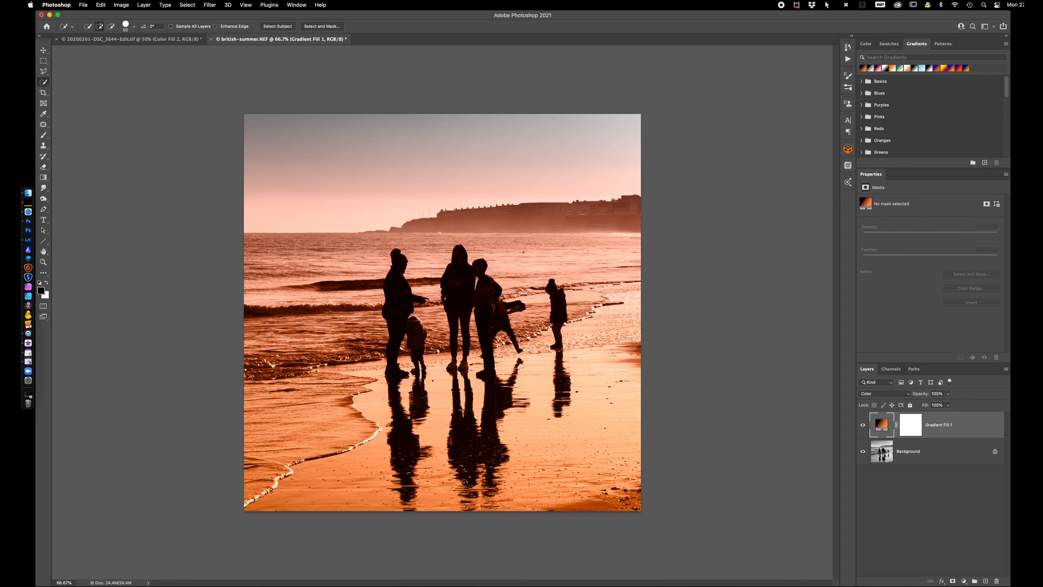
{"action": "left_click_drag", "start_coordinate": [915, 396], "coordinate": [913, 397]}
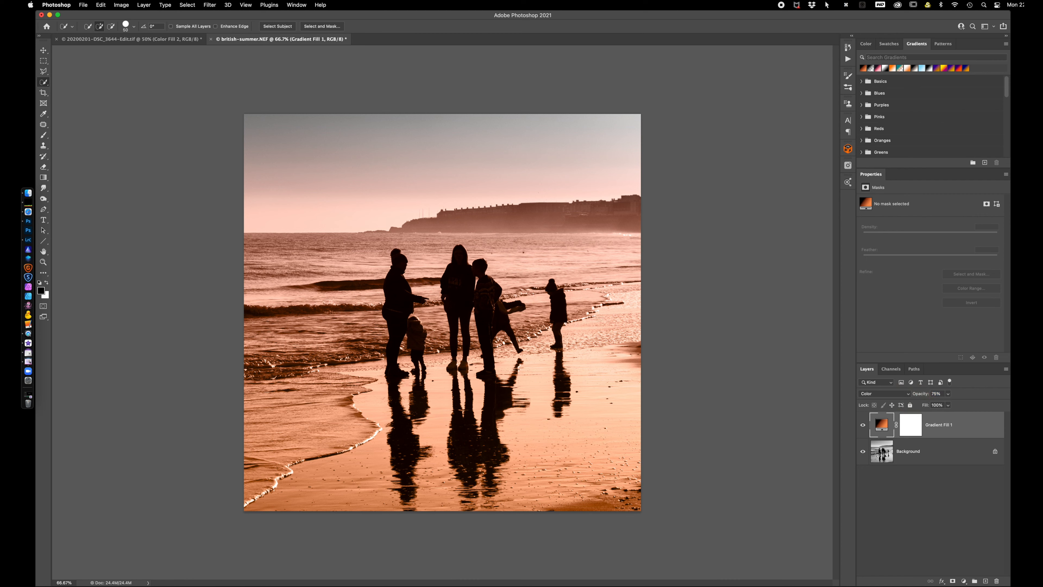
Edit the fill layer's gradient and recolor its black start stop to a dark red
{"action": "double_click", "coordinate": [883, 425]}
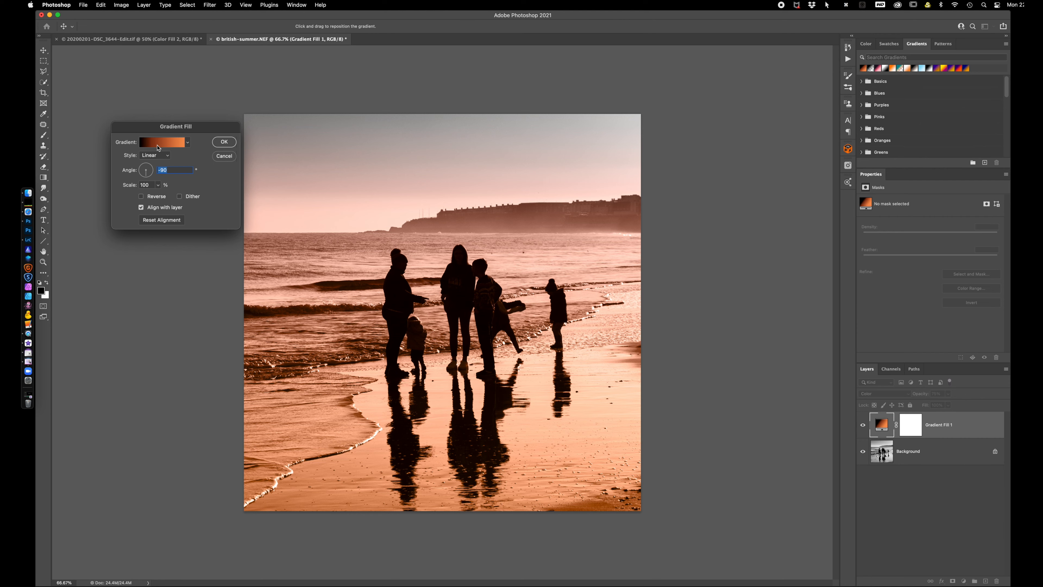
{"action": "left_click", "coordinate": [159, 143]}
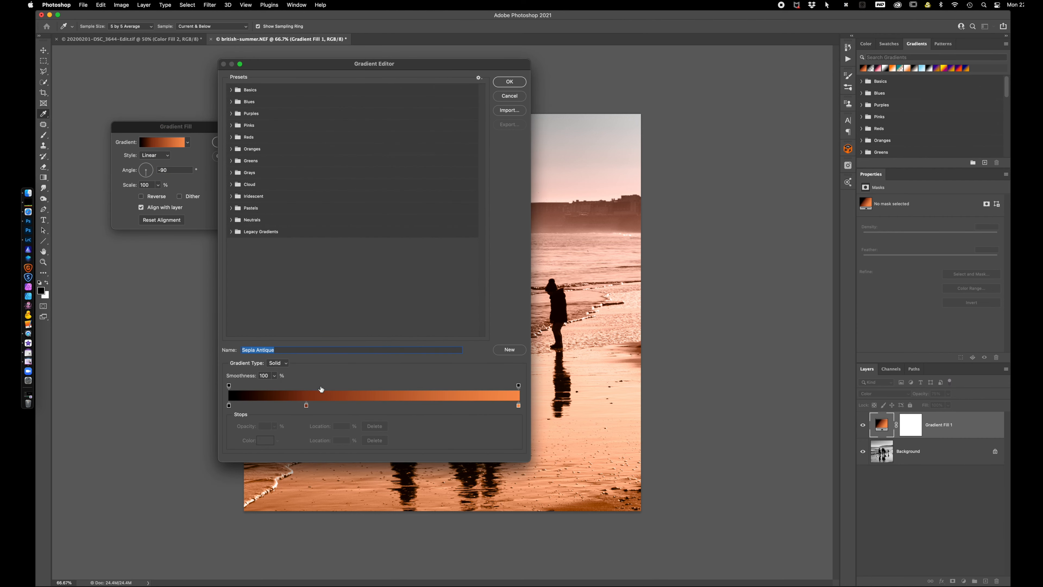
{"action": "left_click", "coordinate": [229, 405]}
{"action": "left_click", "coordinate": [265, 440]}
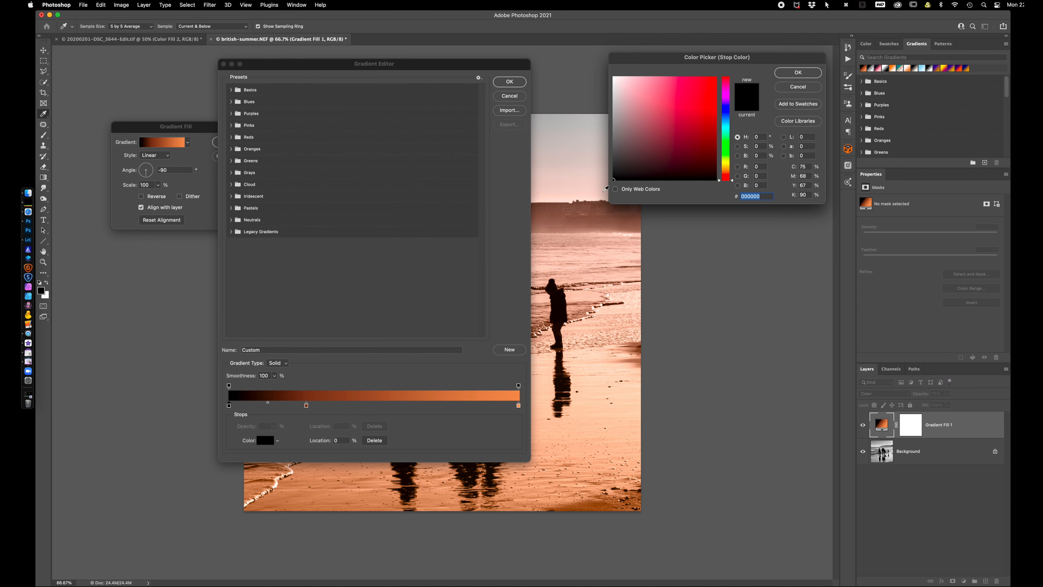
{"action": "left_click_drag", "start_coordinate": [615, 181], "coordinate": [659, 168]}
{"action": "left_click", "coordinate": [798, 73]}
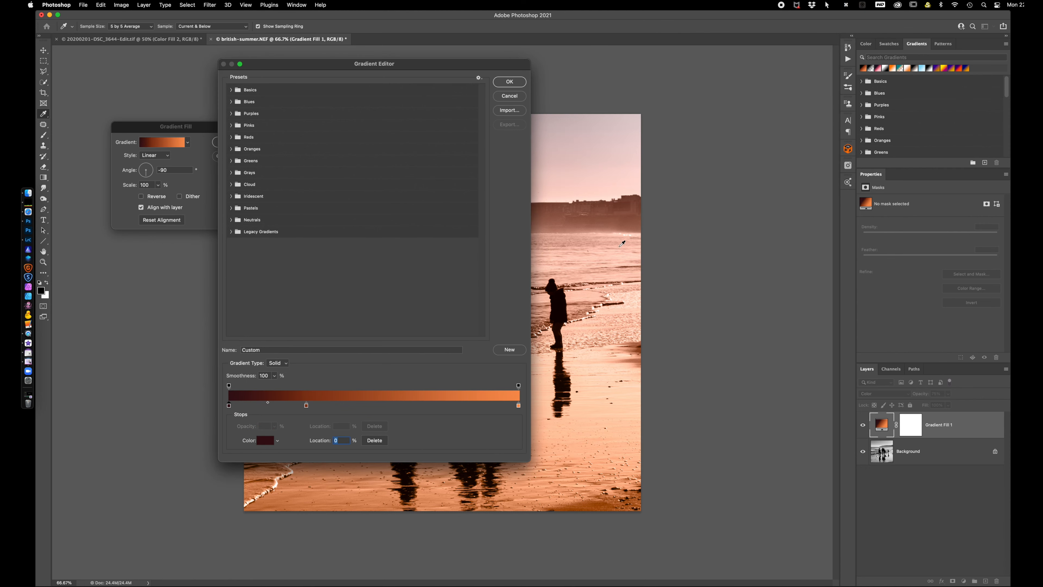
Change the gradient's orange end stop to the muted yellow #aaa447 and apply the edited gradient fill
{"action": "left_click", "coordinate": [518, 405]}
{"action": "left_click", "coordinate": [264, 441]}
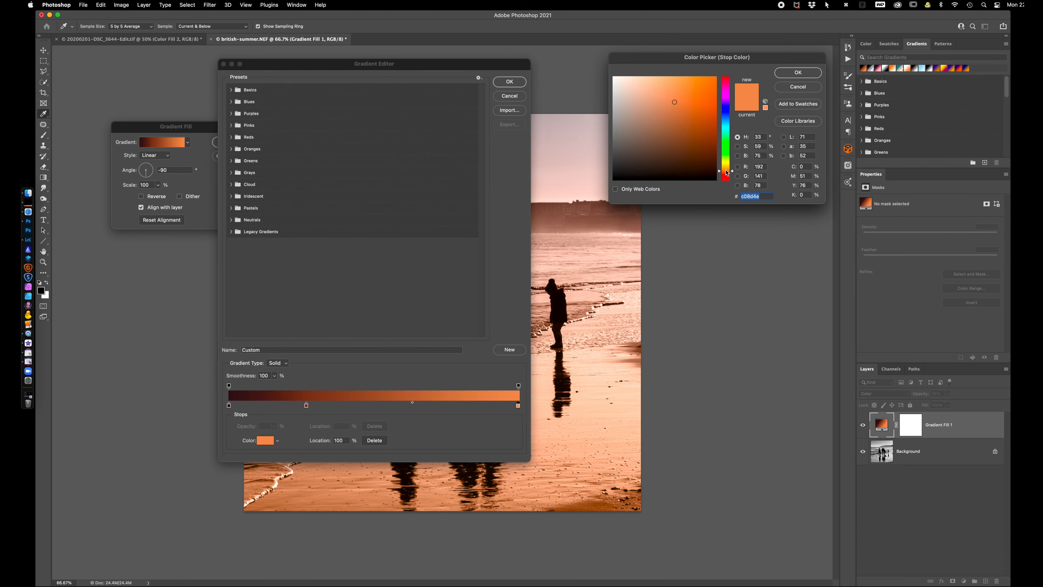
{"action": "left_click_drag", "start_coordinate": [726, 173], "coordinate": [726, 166]}
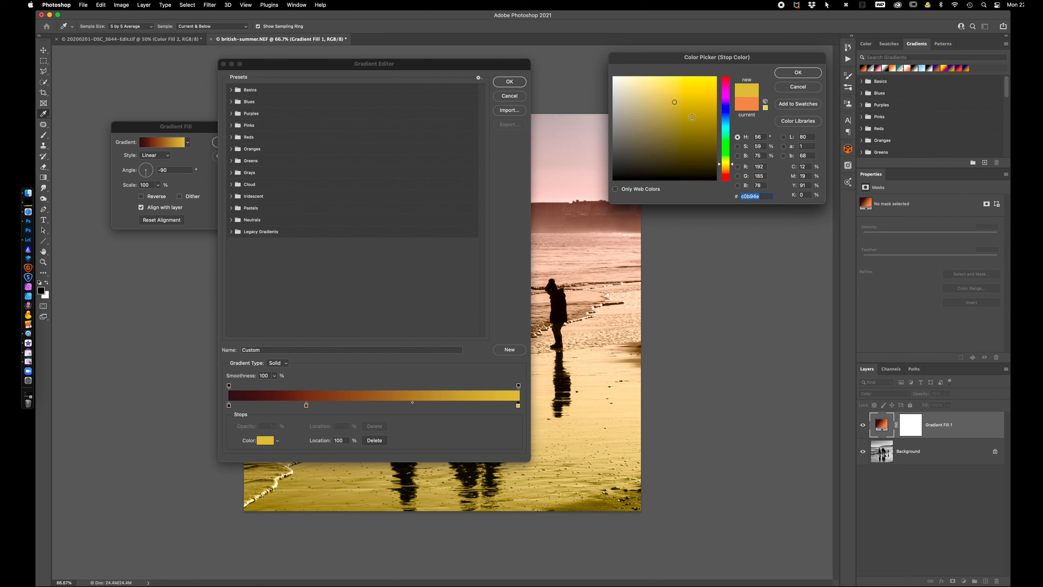
{"action": "left_click_drag", "start_coordinate": [672, 102], "coordinate": [689, 99]}
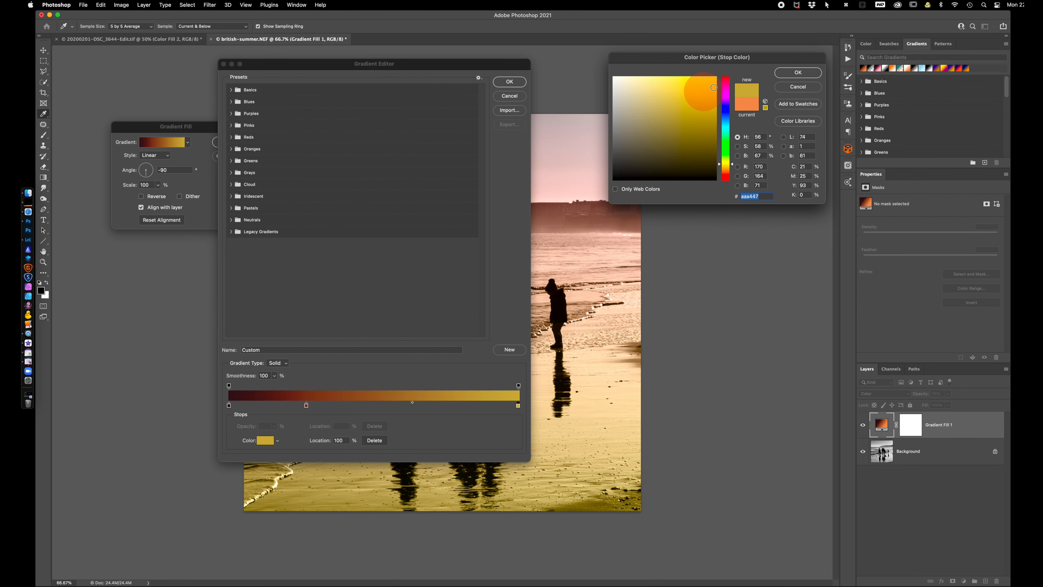
{"action": "left_click", "coordinate": [798, 73]}
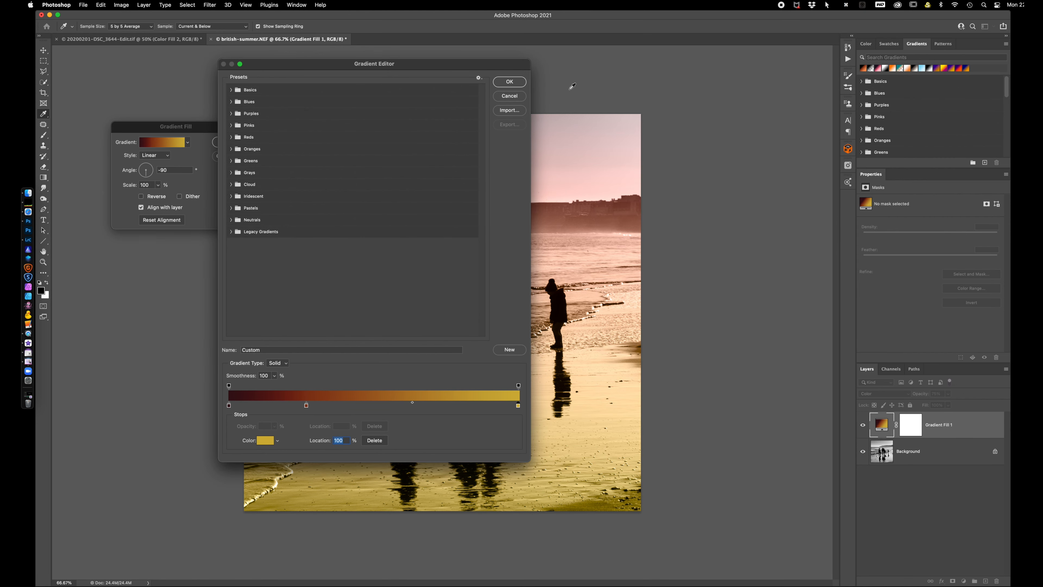
{"action": "left_click", "coordinate": [509, 81]}
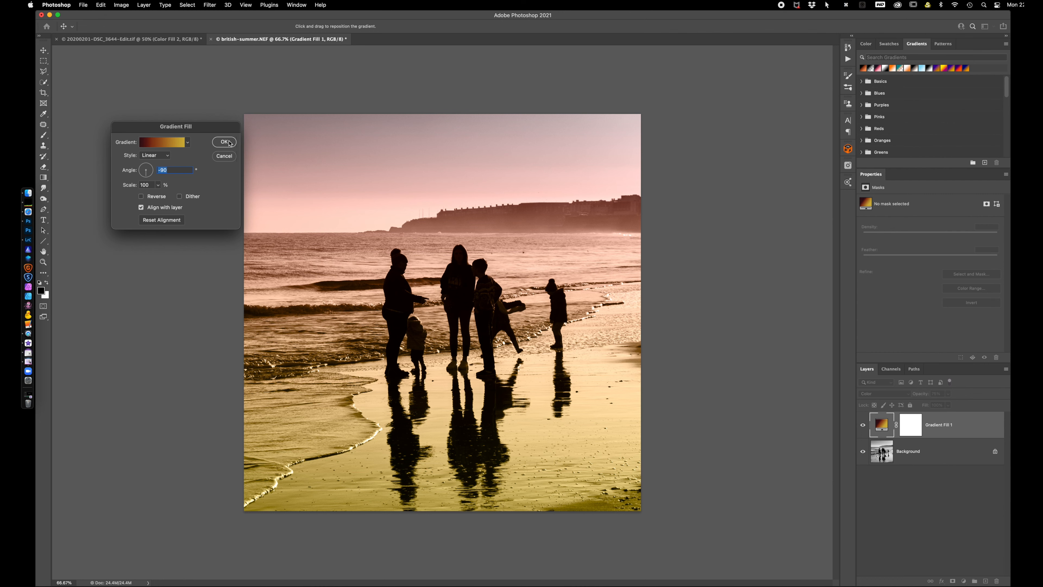
{"action": "left_click", "coordinate": [226, 142]}
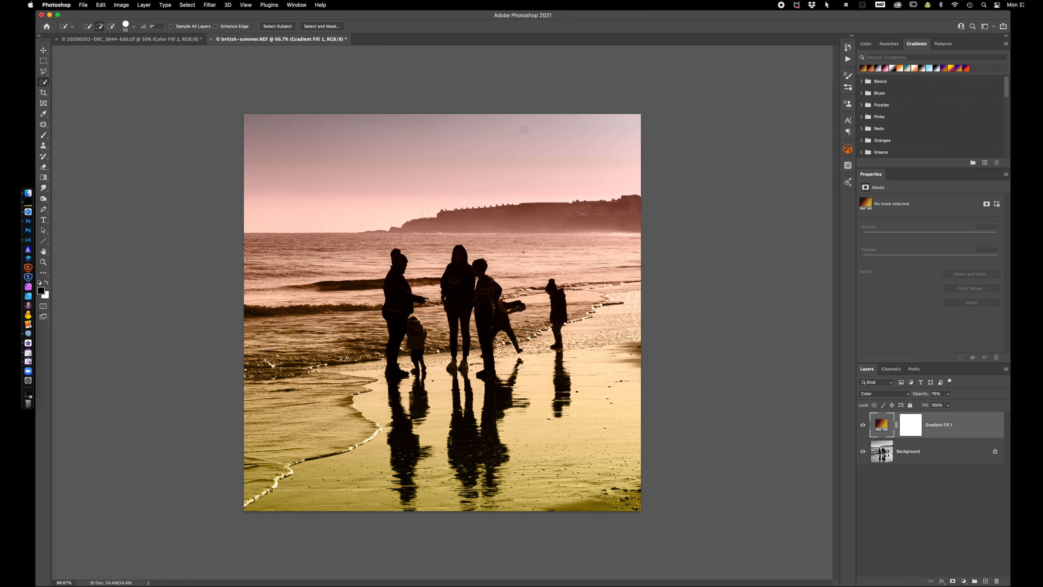
Switch to Lightroom Classic and open the cloudy river photo in Adobe Photoshop 2021 for editing
{"action": "left_click", "coordinate": [102, 42]}
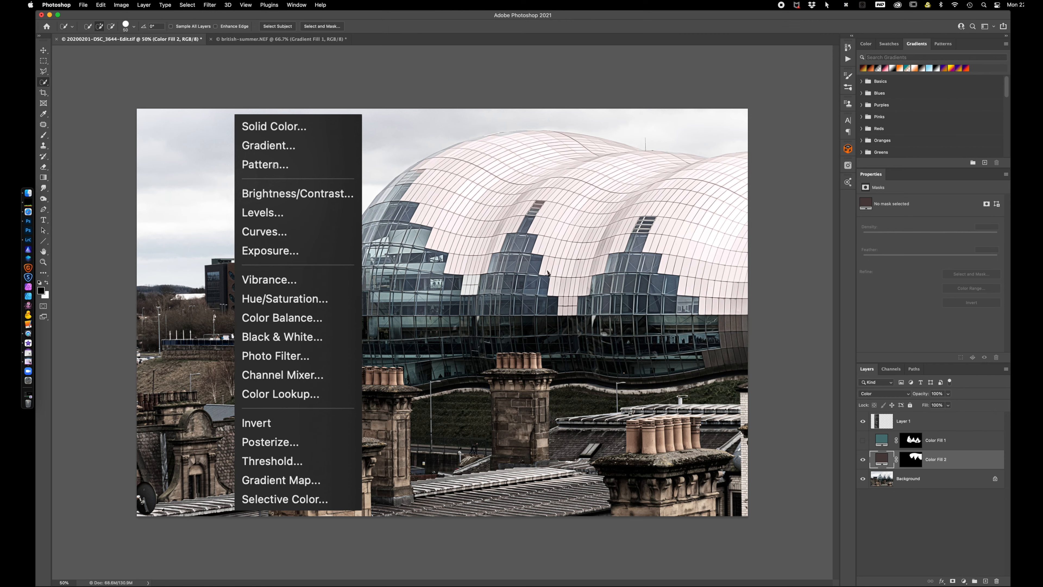
{"action": "left_click", "coordinate": [28, 239]}
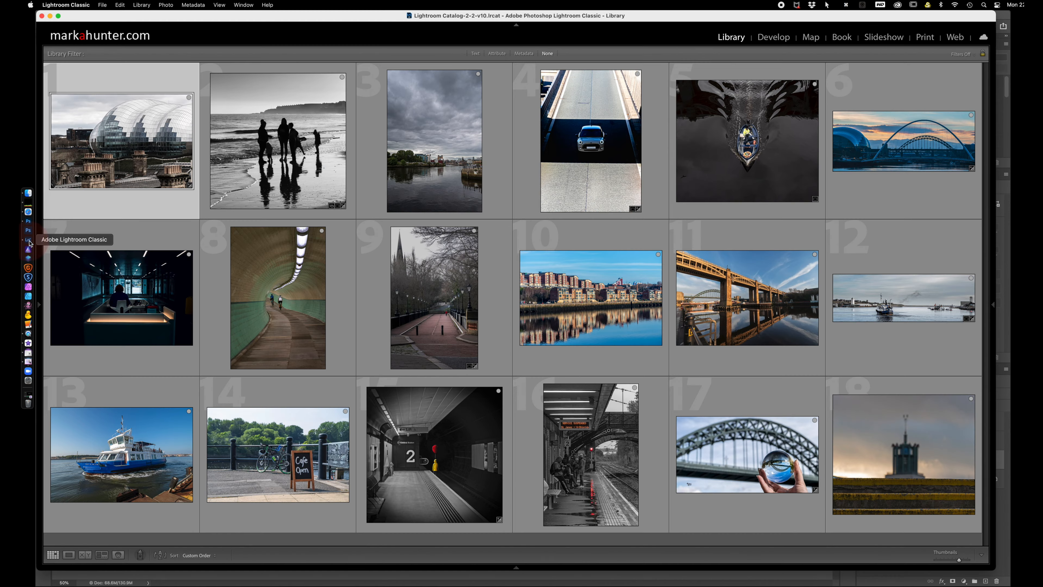
{"action": "left_click", "coordinate": [446, 152]}
{"action": "right_click", "coordinate": [446, 151]}
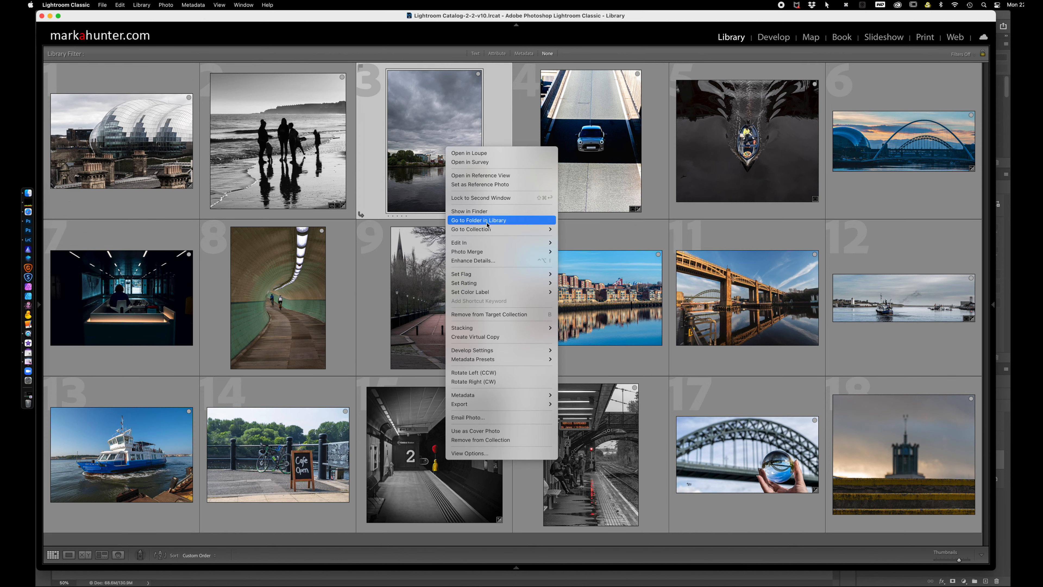
{"action": "mouse_move", "coordinate": [554, 243]}
{"action": "left_click", "coordinate": [584, 243]}
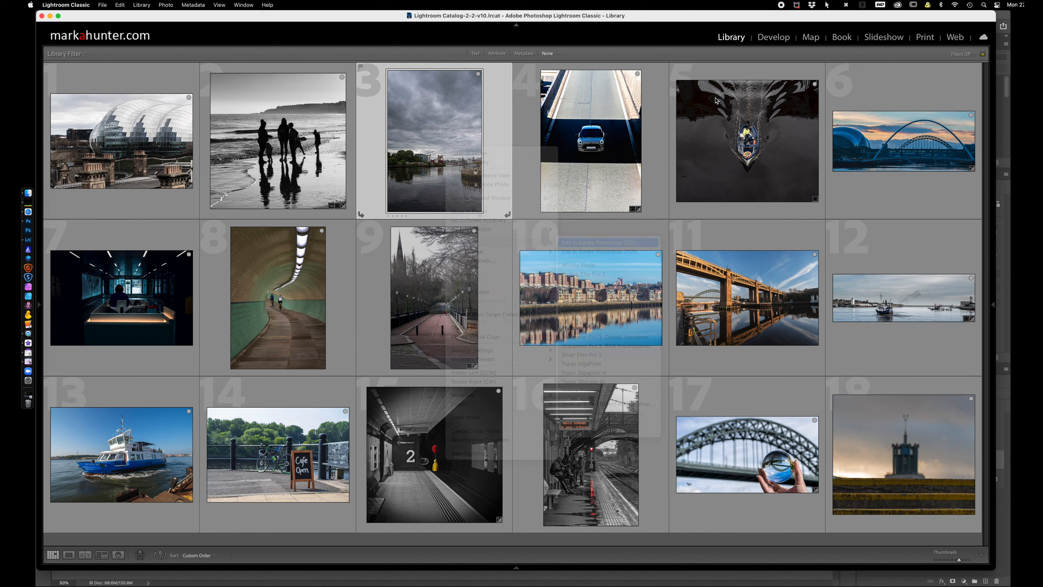
{"action": "left_click", "coordinate": [591, 342]}
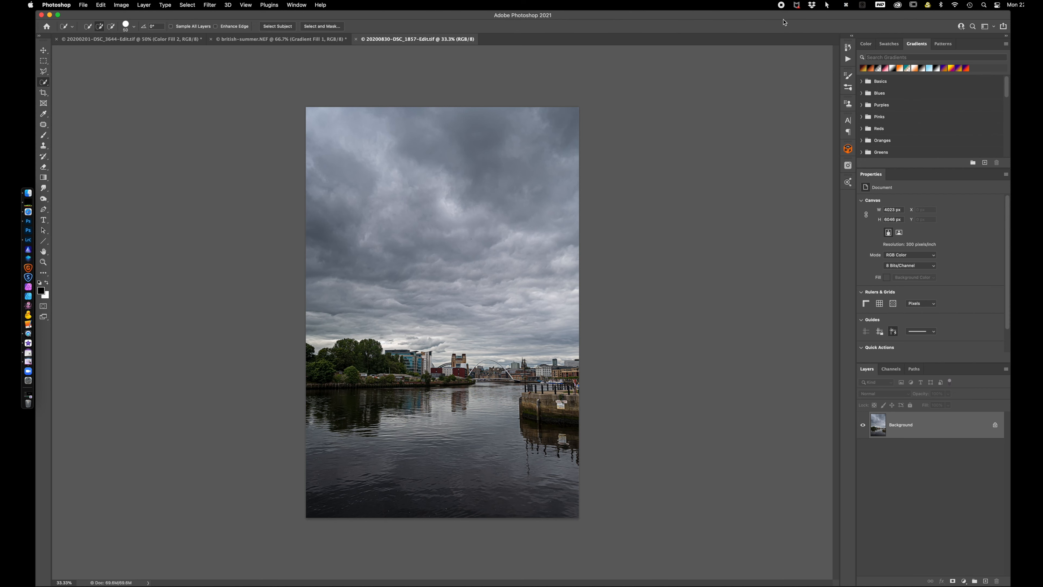
Add a Pattern fill layer using the first Artist Surfaces pattern from the Legacy Patterns group
{"action": "key", "text": "super+0"}
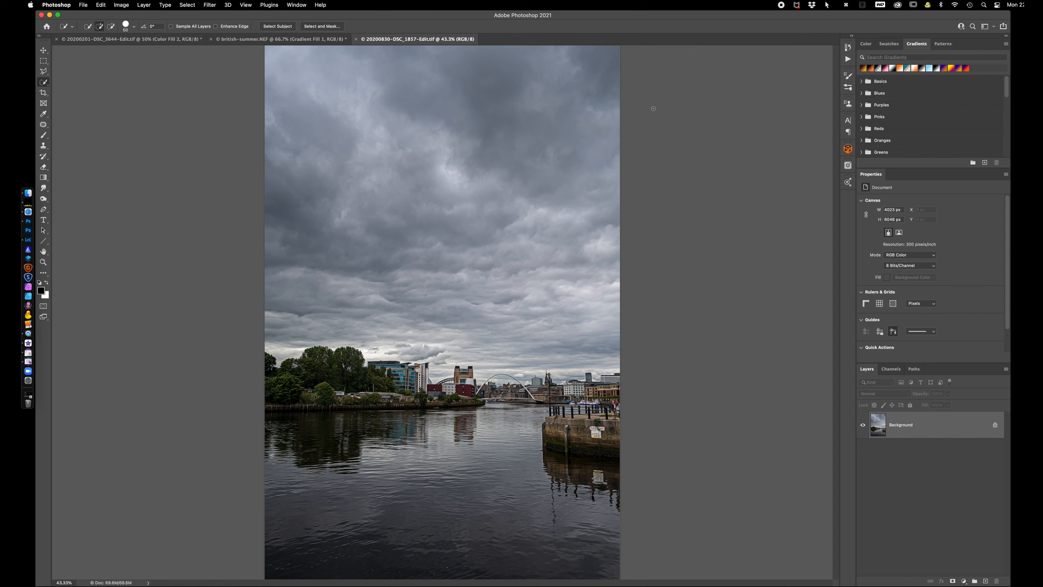
{"action": "left_click", "coordinate": [964, 581]}
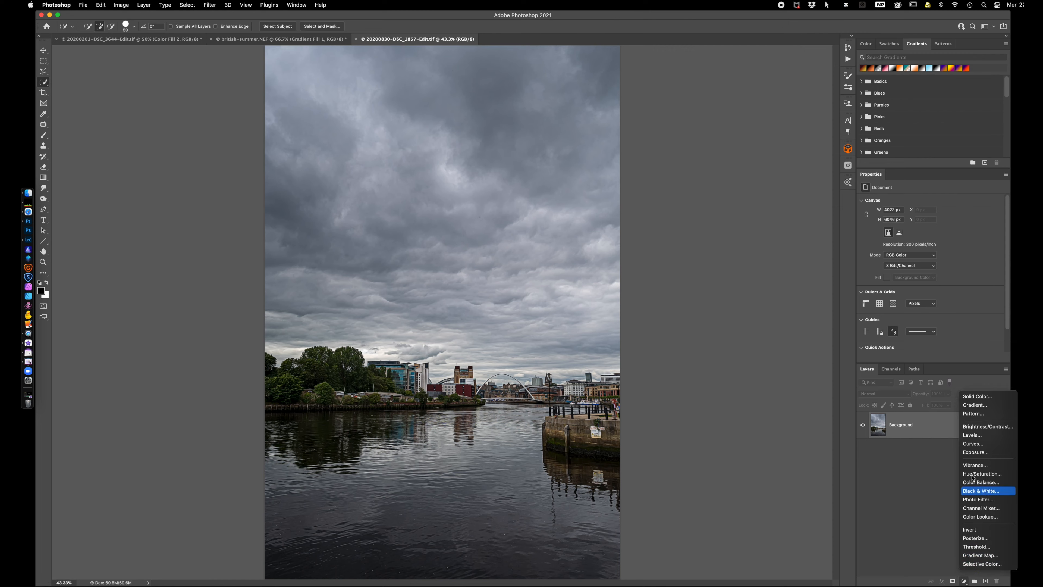
{"action": "left_click", "coordinate": [979, 417]}
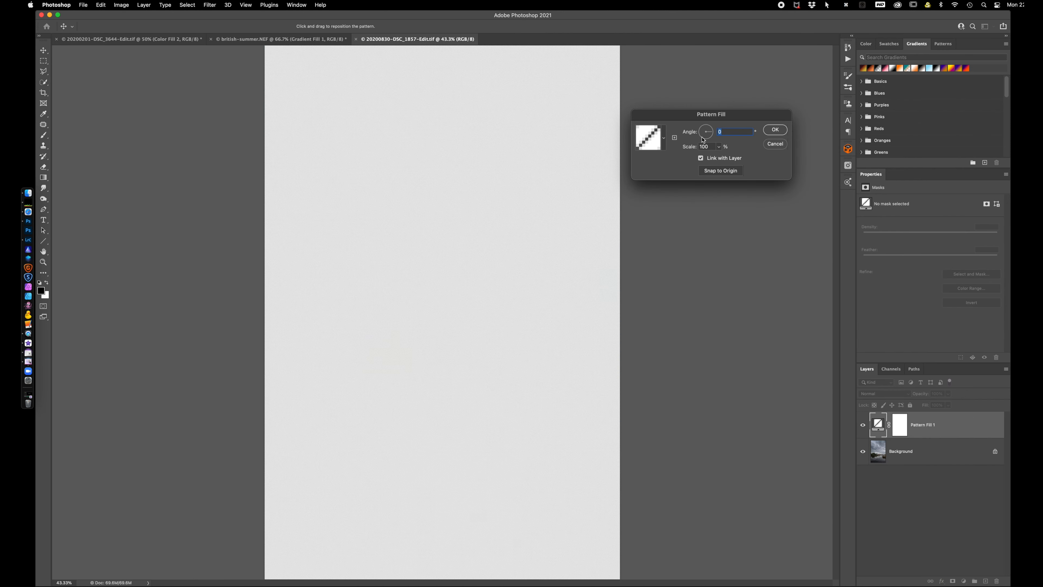
{"action": "left_click_drag", "start_coordinate": [723, 118], "coordinate": [462, 101]}
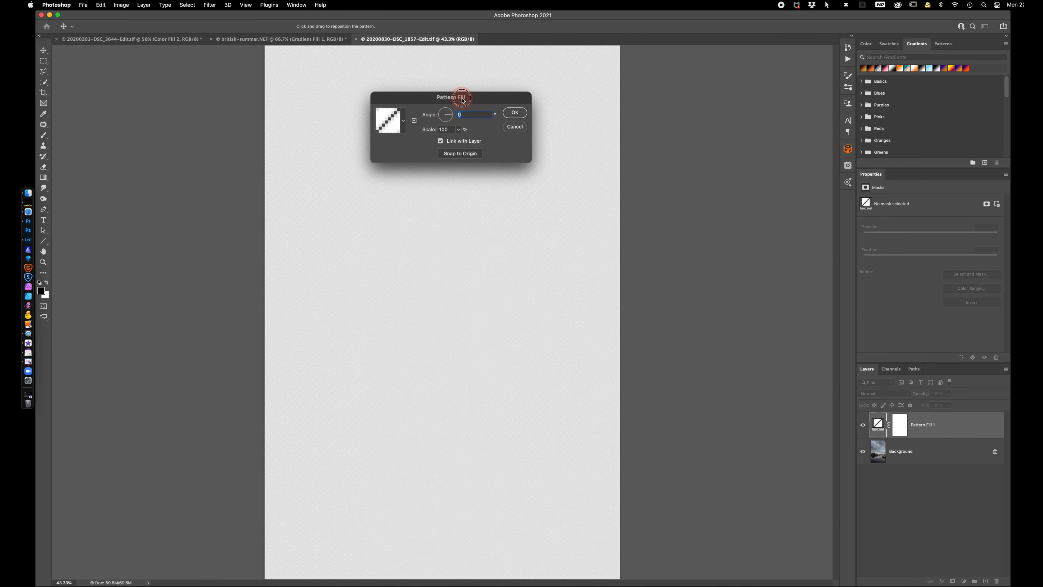
{"action": "left_click", "coordinate": [404, 123]}
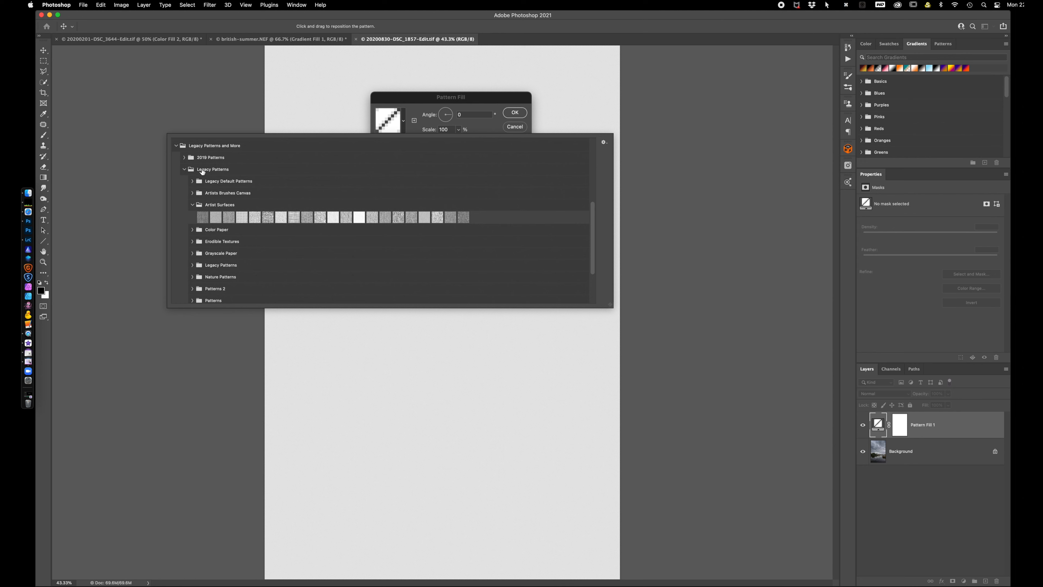
{"action": "left_click", "coordinate": [203, 218]}
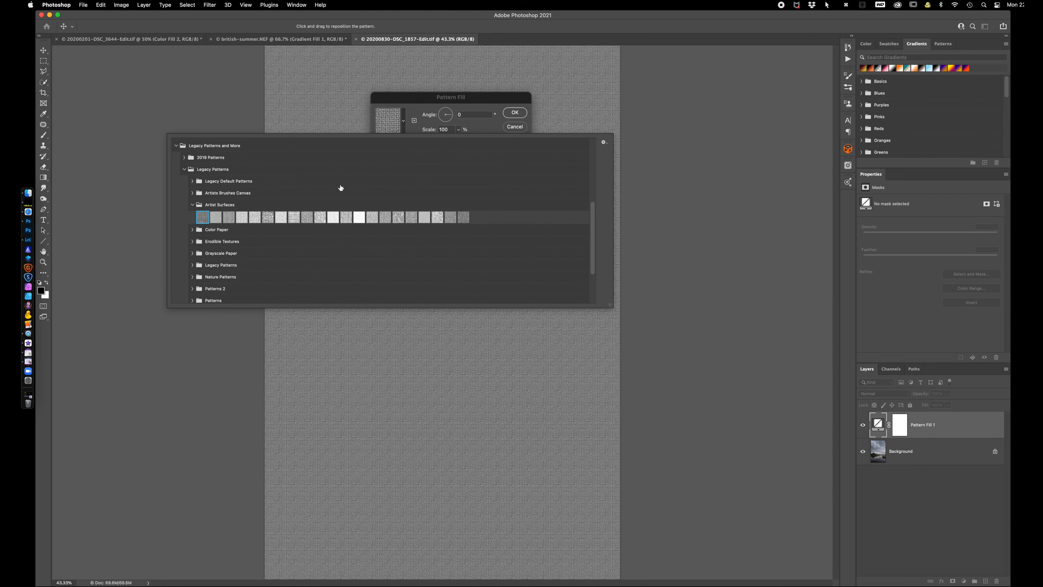
{"action": "left_click", "coordinate": [515, 113]}
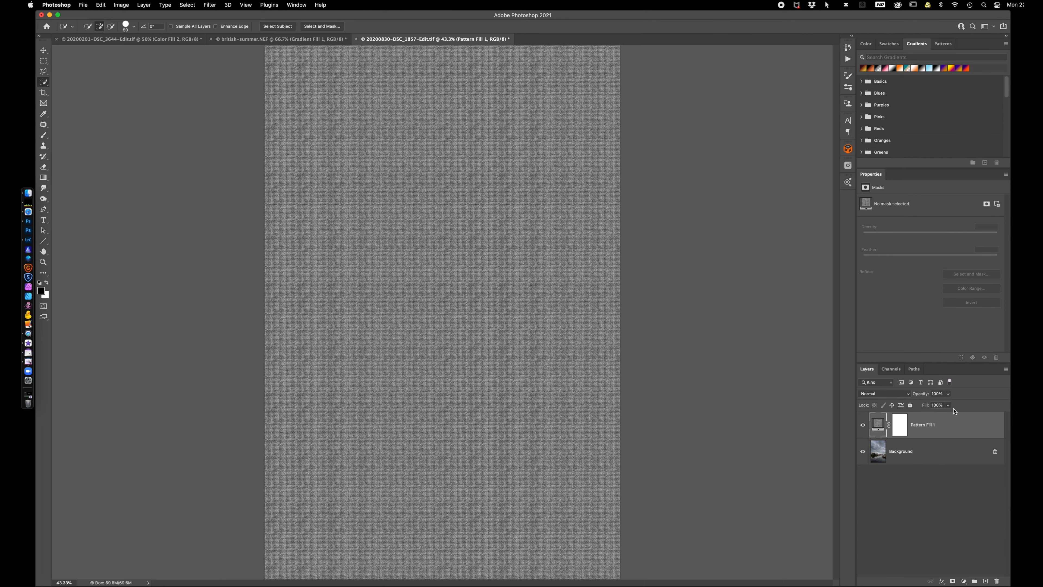
Set the pattern fill layer's blend mode to Soft Light and inspect the texture over the photo
{"action": "left_click", "coordinate": [882, 394]}
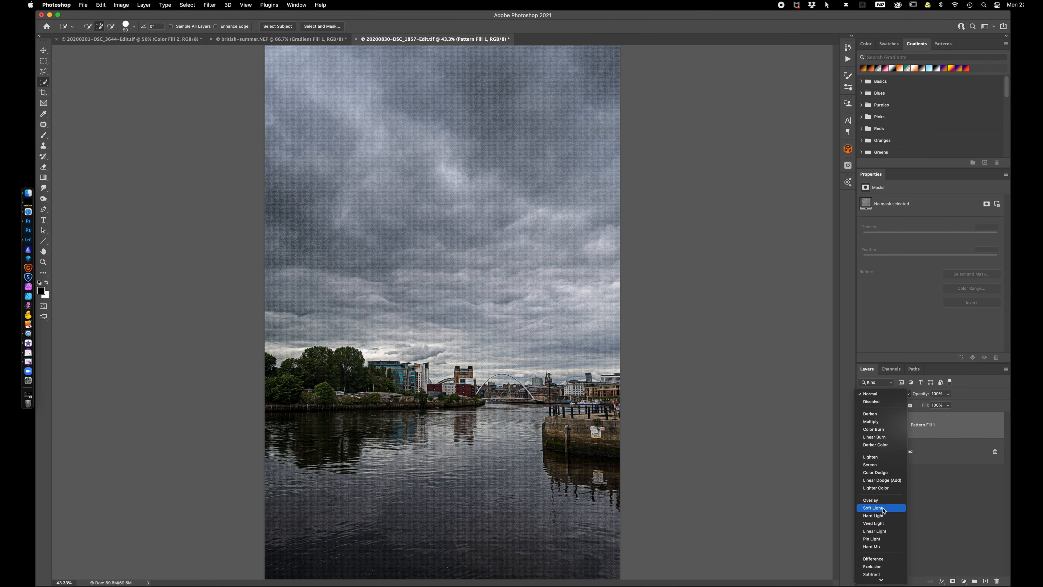
{"action": "left_click", "coordinate": [882, 510]}
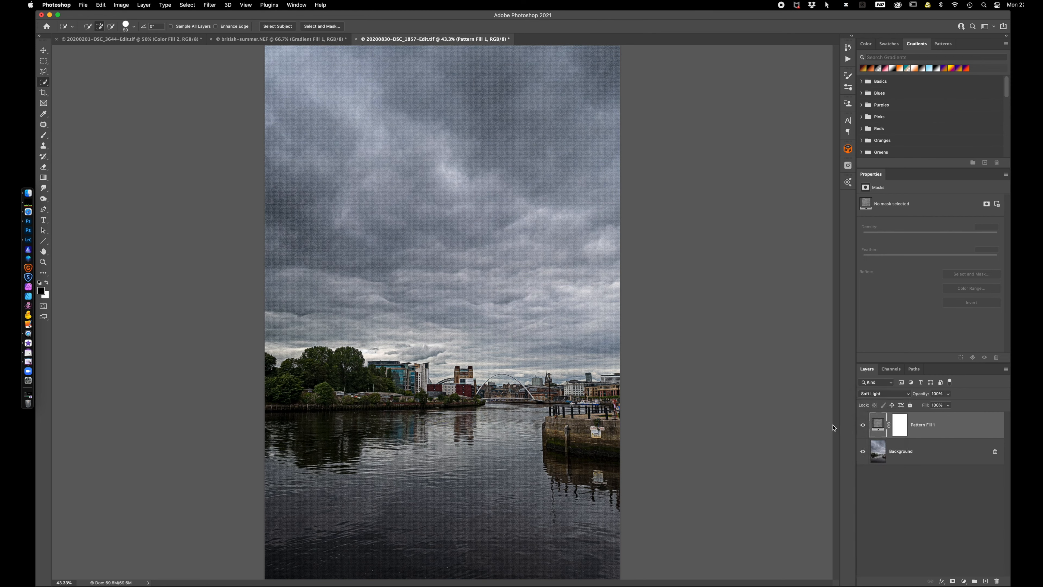
{"action": "key", "text": "super+equal"}
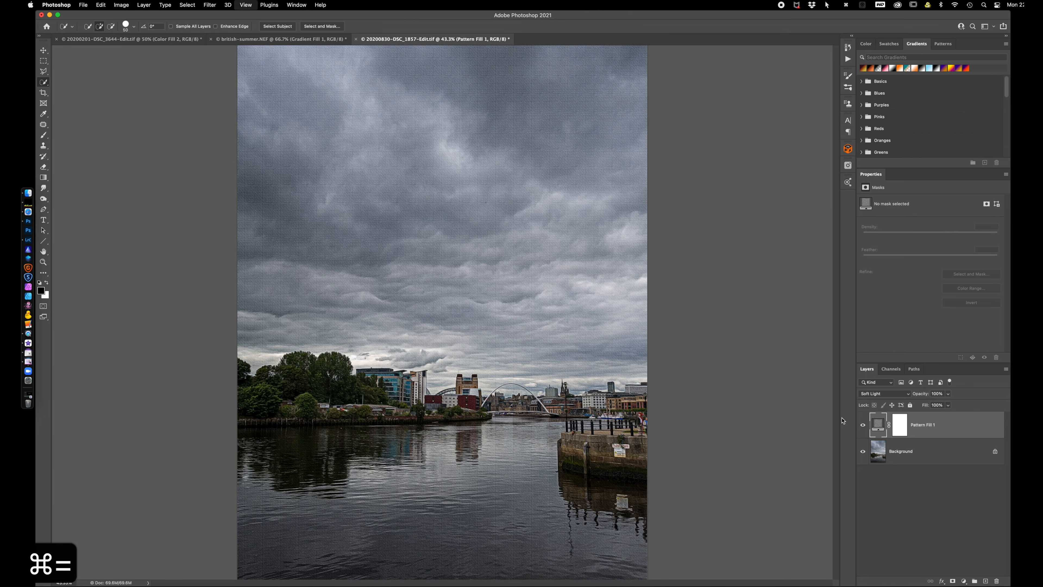
{"action": "key", "text": "super+equal"}
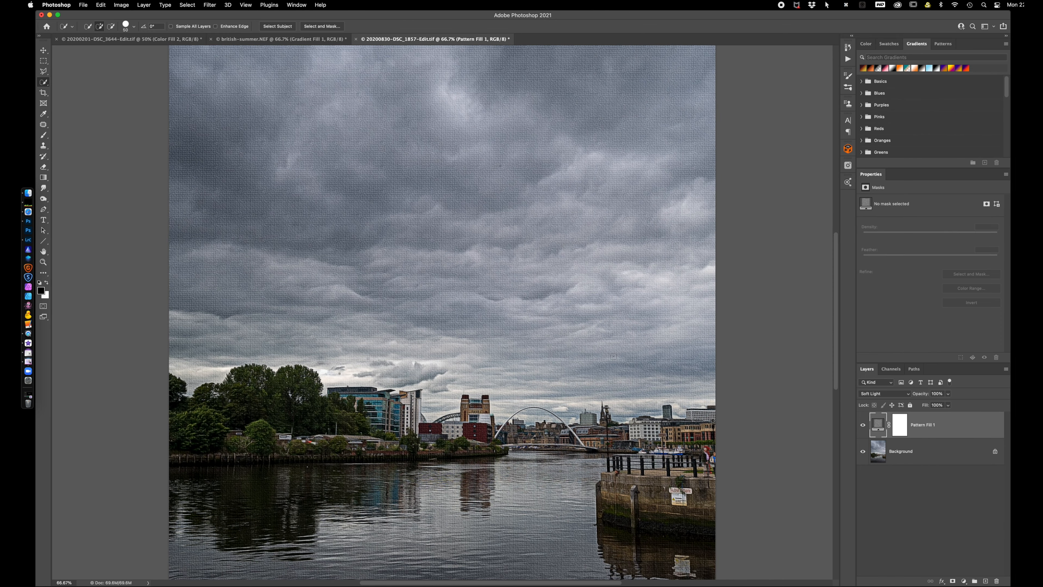
{"action": "key", "text": "super+minus"}
{"action": "key", "text": "super+minus"}
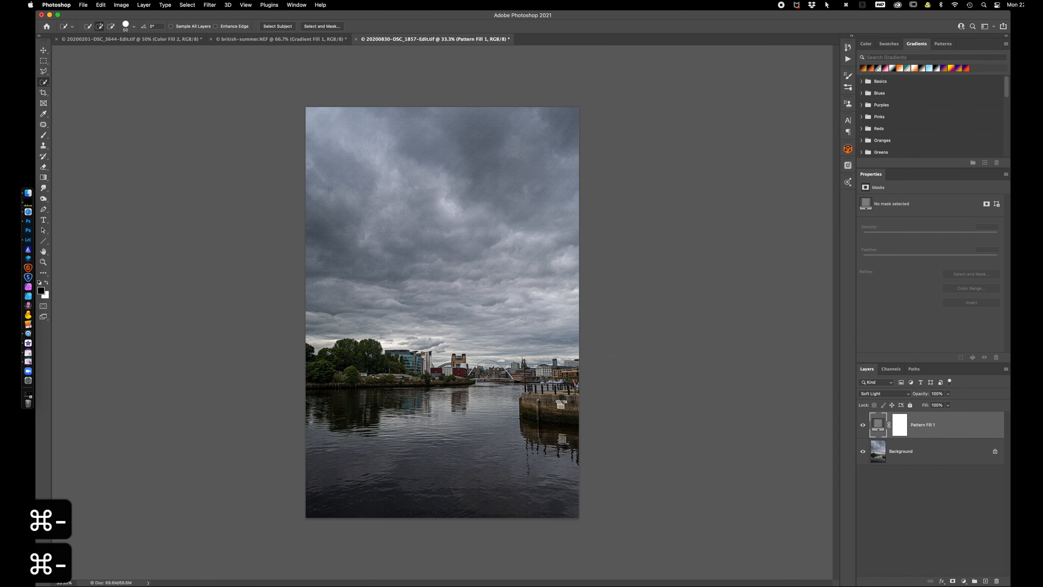
Reopen the pattern fill layer's settings and set the pattern scale to 150%
{"action": "key", "text": "super+equal"}
{"action": "left_click", "coordinate": [880, 426], "text": "super"}
{"action": "left_click", "coordinate": [879, 427]}
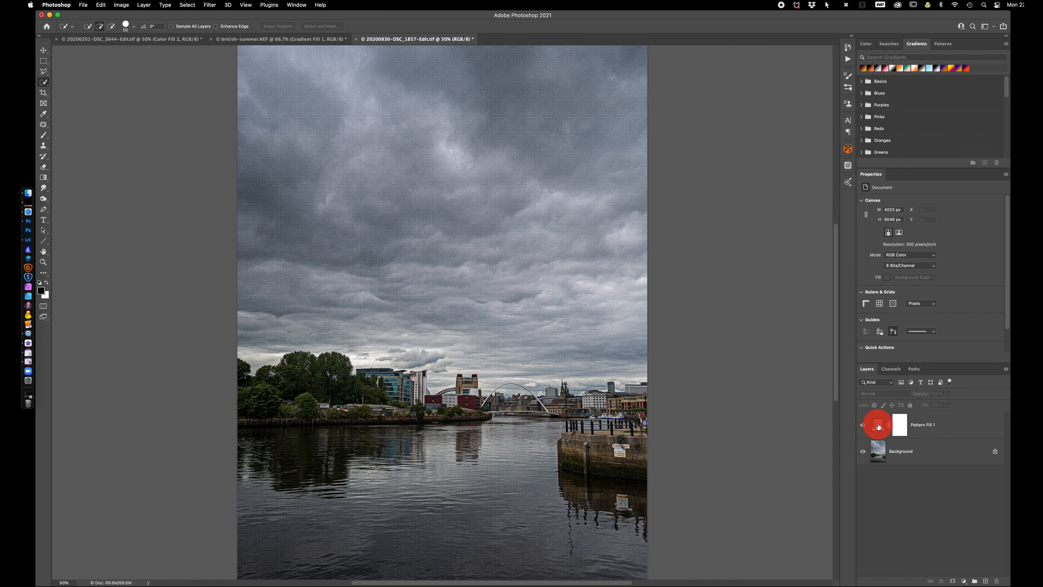
{"action": "double_click", "coordinate": [879, 426]}
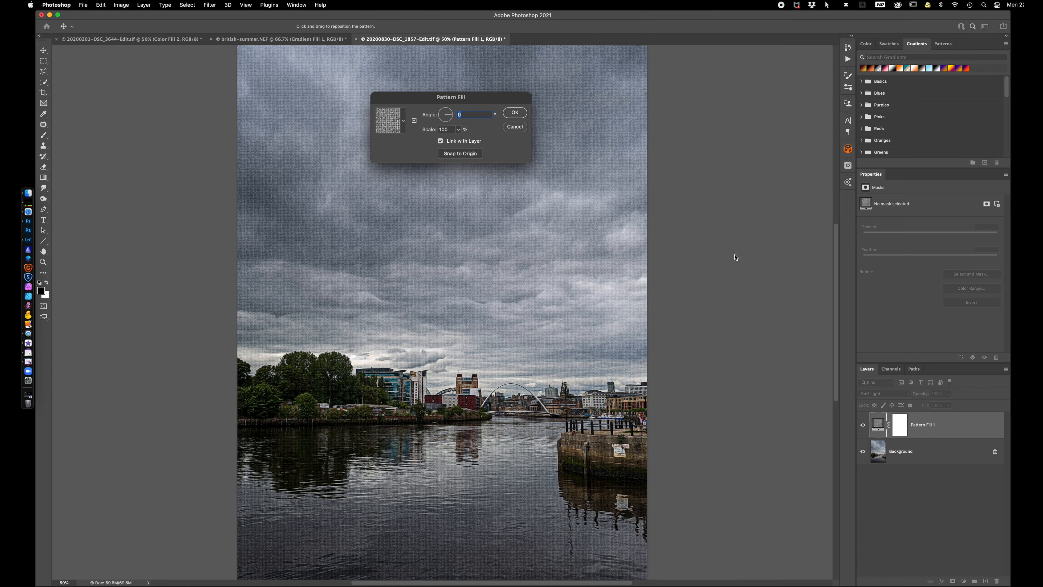
{"action": "left_click", "coordinate": [448, 128]}
{"action": "type", "text": "150"}
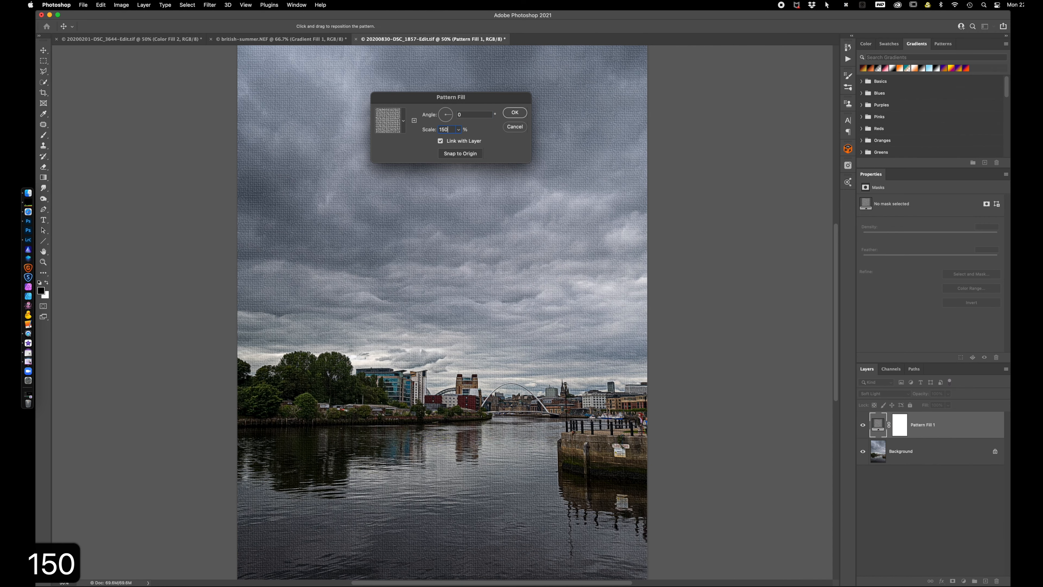
{"action": "key", "text": "Return"}
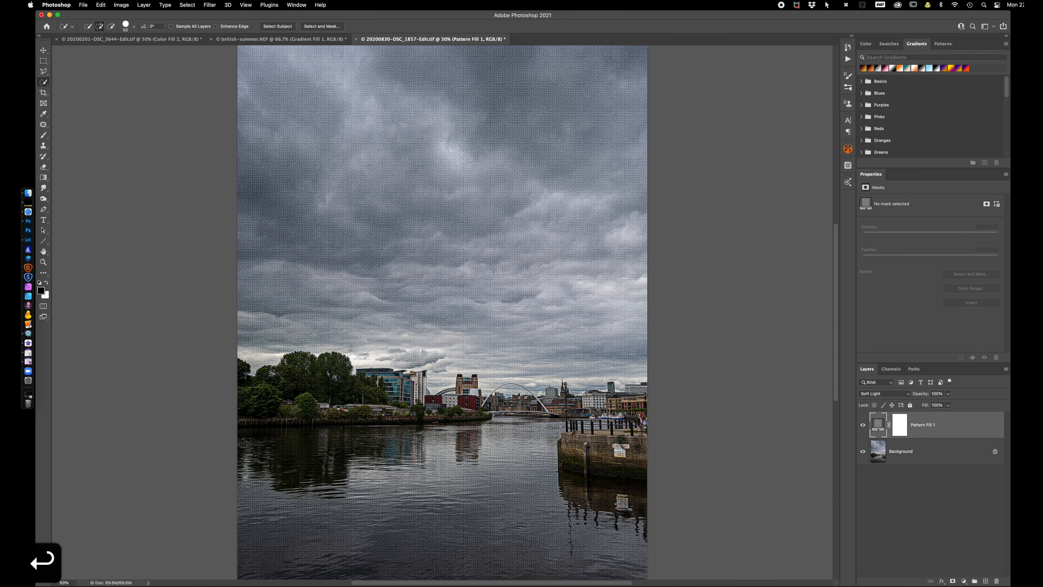
Invert the pattern fill layer's mask to black
{"action": "left_click", "coordinate": [900, 428]}
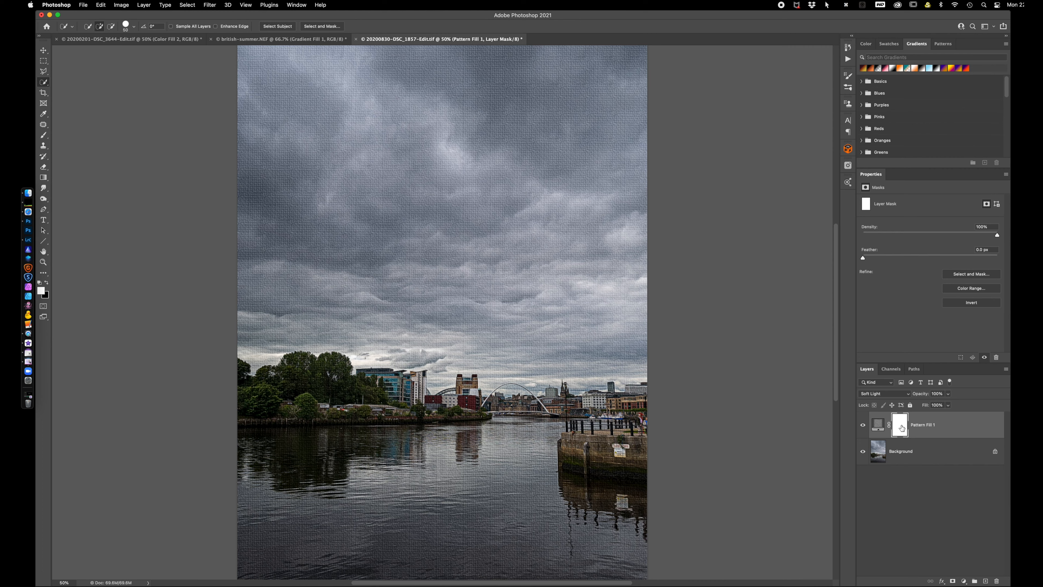
{"action": "left_click_drag", "start_coordinate": [901, 428], "coordinate": [902, 428]}
{"action": "key", "text": "super+i"}
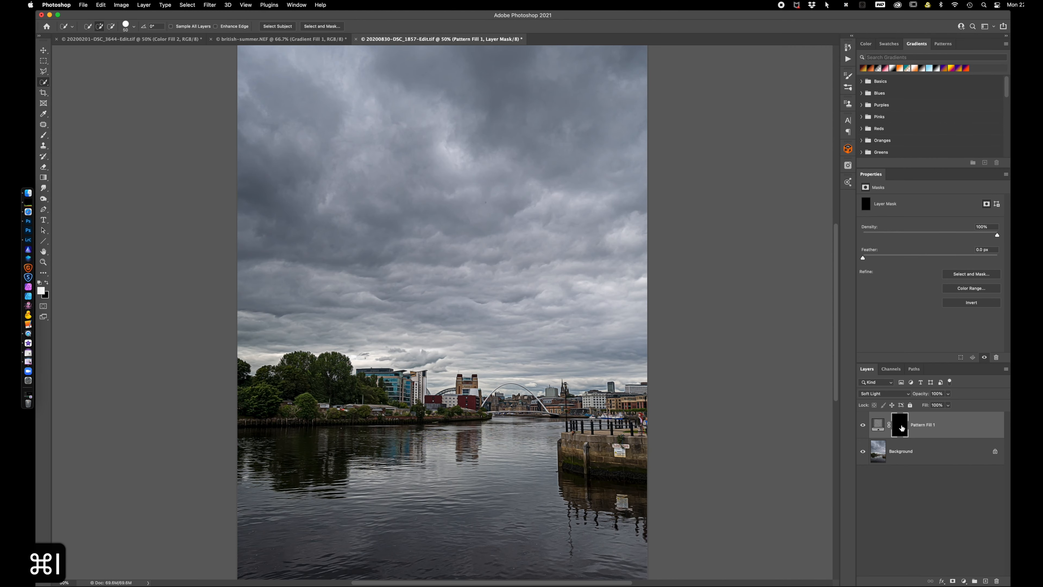
Paint white on the mask with a Soft Round brush over the stone quay and riverside trees, and compare the photo with and without the fill
{"action": "key", "text": "b"}
{"action": "key", "text": "d"}
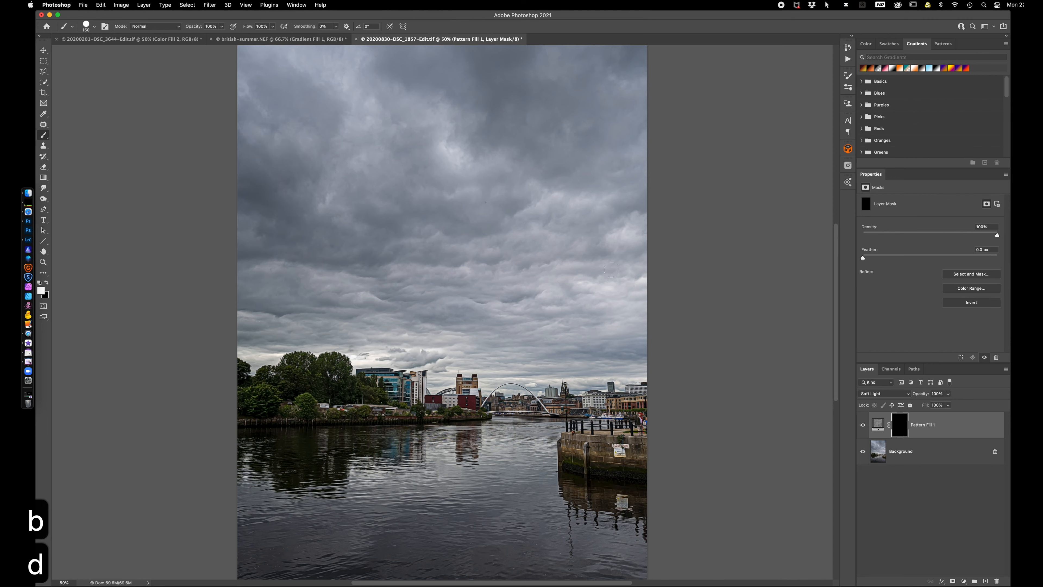
{"action": "left_click", "coordinate": [94, 27]}
{"action": "left_click", "coordinate": [68, 103]}
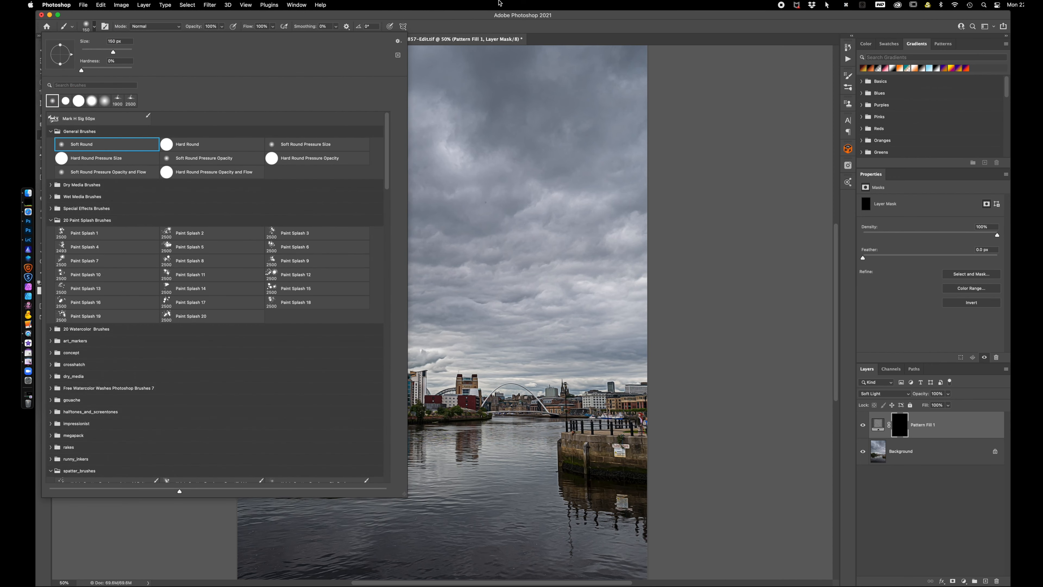
{"action": "left_click", "coordinate": [467, 21]}
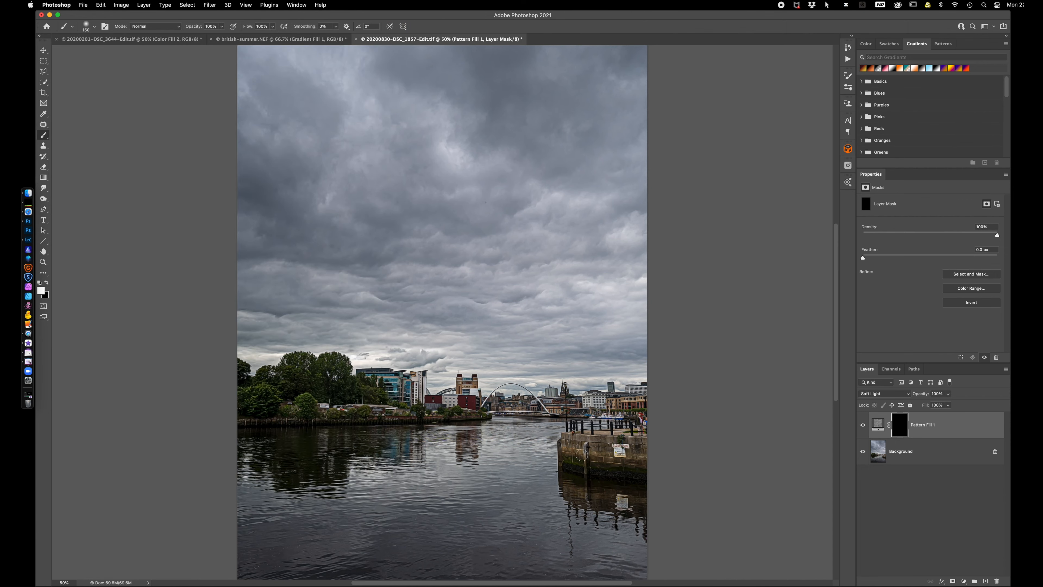
{"action": "mouse_move", "coordinate": [577, 448]}
{"action": "left_mouse_down"}
{"action": "mouse_move", "coordinate": [599, 448]}
{"action": "mouse_move", "coordinate": [569, 441]}
{"action": "mouse_move", "coordinate": [631, 444]}
{"action": "mouse_move", "coordinate": [633, 463]}
{"action": "mouse_move", "coordinate": [578, 455]}
{"action": "mouse_move", "coordinate": [588, 469]}
{"action": "mouse_move", "coordinate": [633, 474]}
{"action": "mouse_move", "coordinate": [588, 474]}
{"action": "mouse_move", "coordinate": [569, 441]}
{"action": "mouse_move", "coordinate": [571, 464]}
{"action": "mouse_move", "coordinate": [610, 472]}
{"action": "left_mouse_up"}
{"action": "mouse_move", "coordinate": [379, 401]}
{"action": "left_mouse_down"}
{"action": "mouse_move", "coordinate": [327, 361]}
{"action": "mouse_move", "coordinate": [299, 365]}
{"action": "mouse_move", "coordinate": [248, 418]}
{"action": "mouse_move", "coordinate": [414, 418]}
{"action": "mouse_move", "coordinate": [297, 407]}
{"action": "mouse_move", "coordinate": [259, 393]}
{"action": "left_mouse_up"}
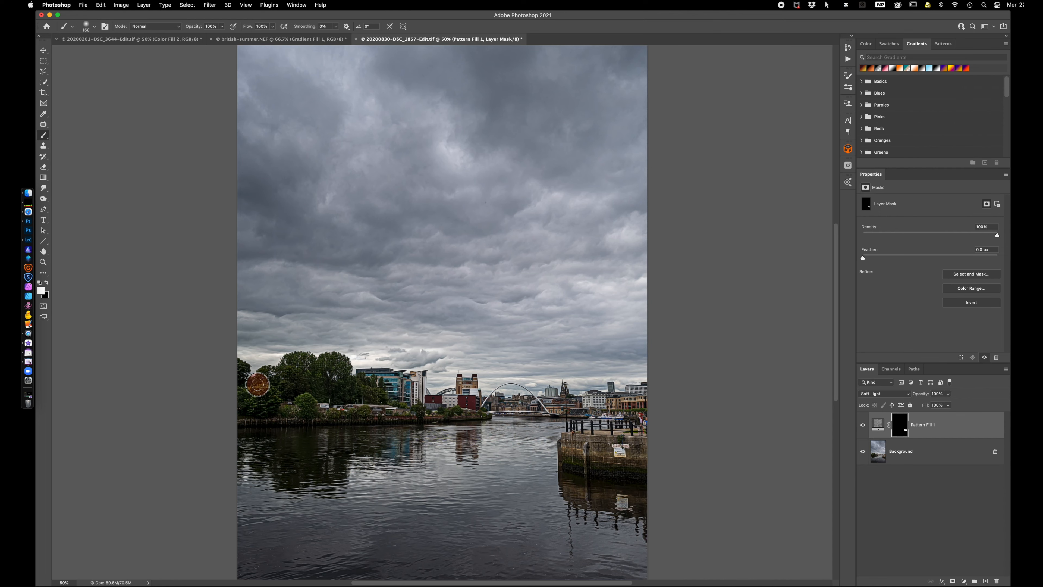
{"action": "left_click", "coordinate": [863, 427]}
{"action": "left_click", "coordinate": [863, 427]}
{"action": "left_click", "coordinate": [863, 427]}
{"action": "left_click", "coordinate": [864, 428]}
Switch to Lightroom Classic and open the photo of the car on the shadowed road in Adobe Photoshop 2021 with Edit Original
{"action": "left_click", "coordinate": [106, 40]}
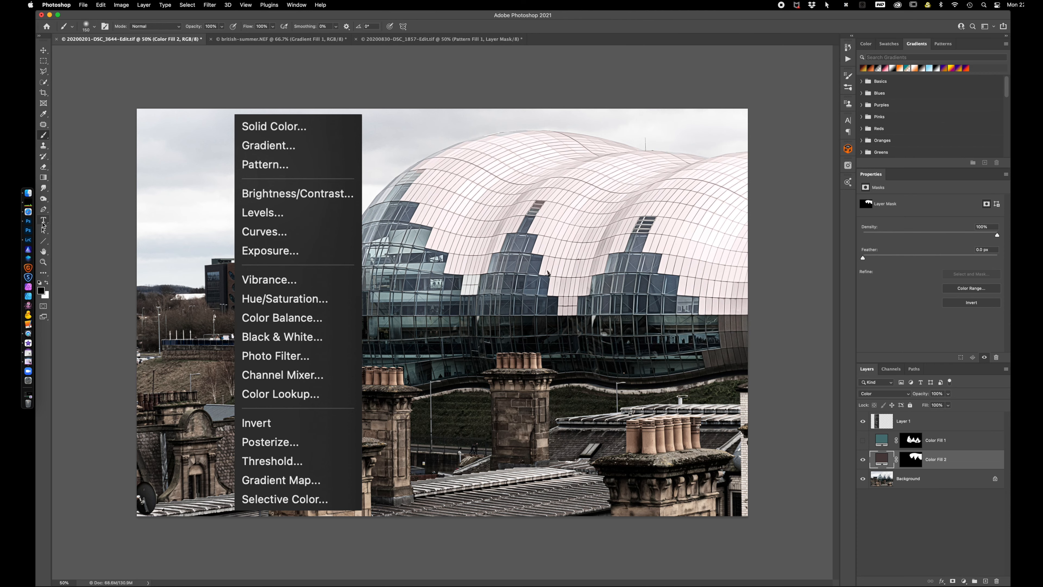
{"action": "left_click", "coordinate": [28, 240]}
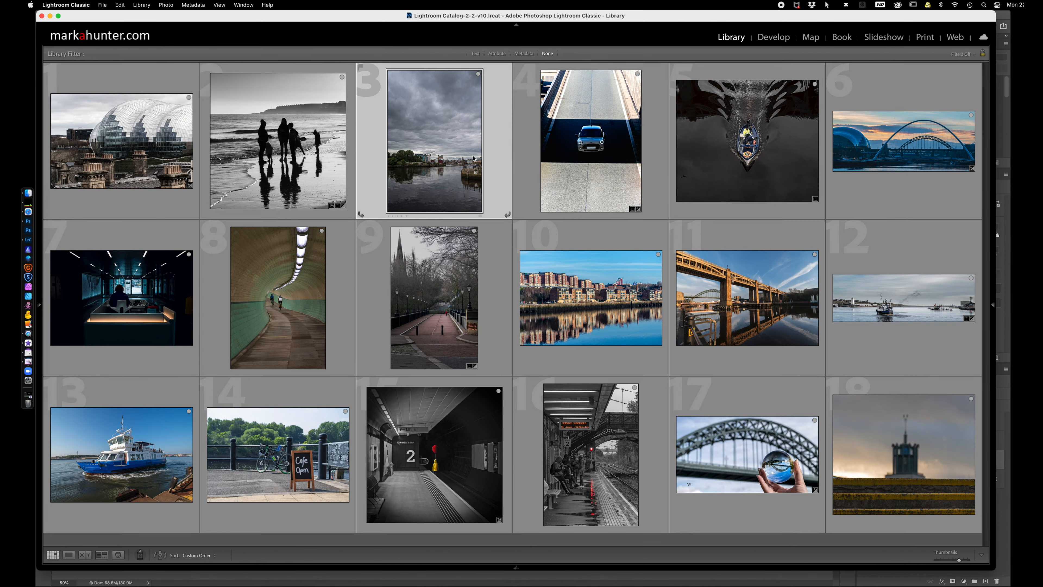
{"action": "left_click", "coordinate": [575, 148]}
{"action": "right_click", "coordinate": [574, 148]}
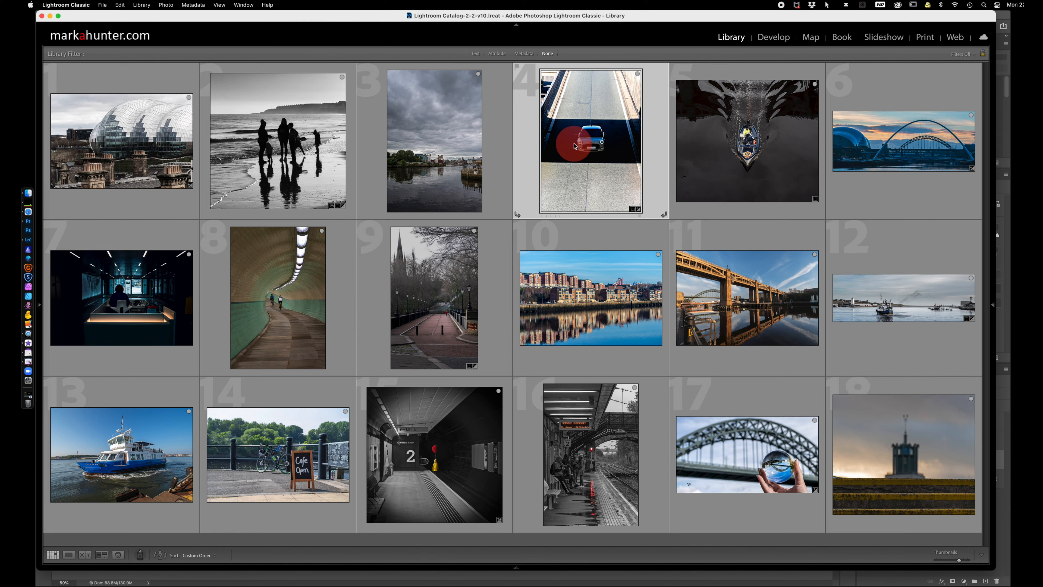
{"action": "mouse_move", "coordinate": [595, 237]}
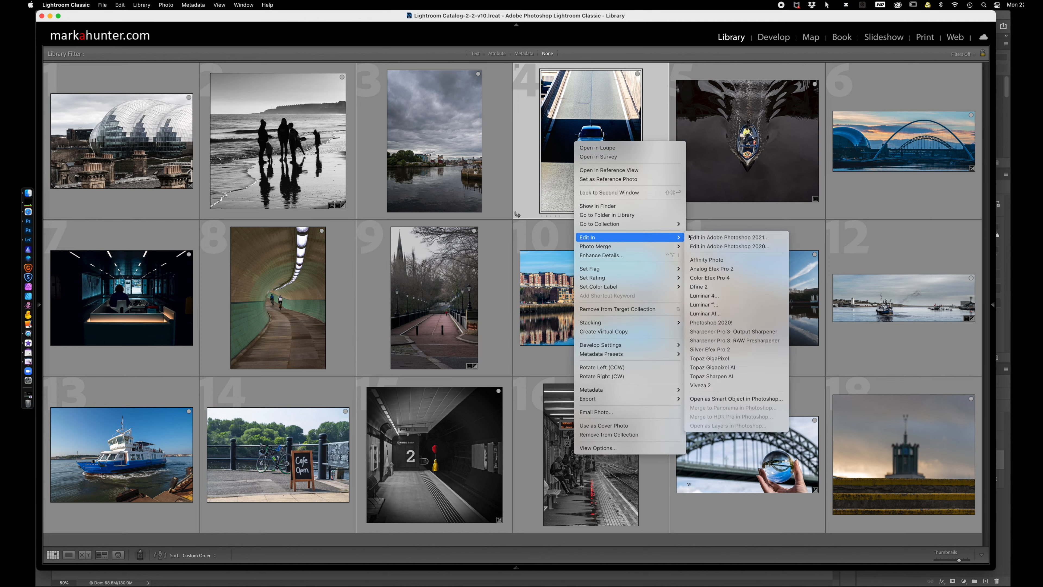
{"action": "left_click", "coordinate": [735, 238]}
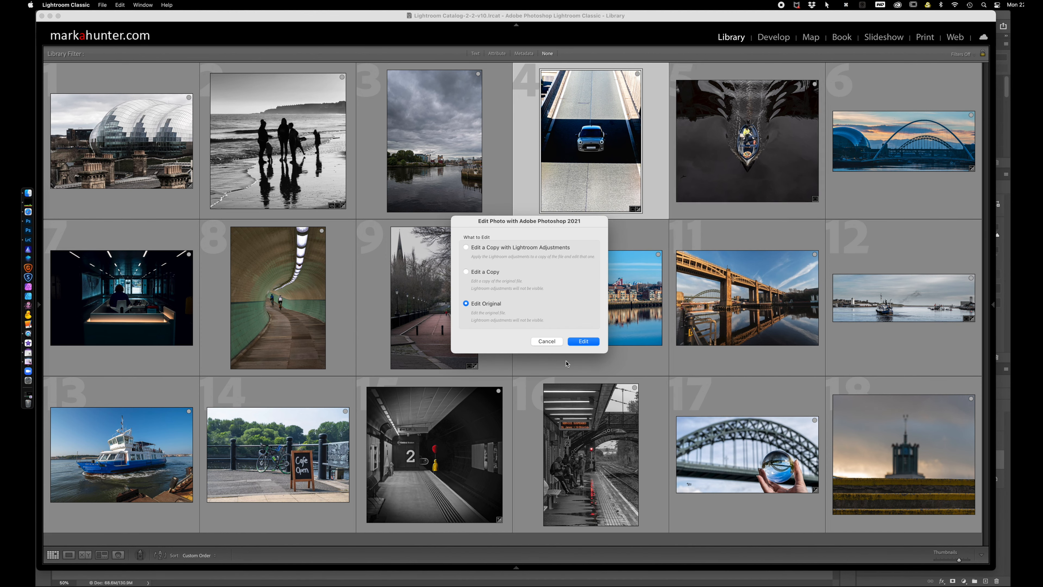
{"action": "left_click", "coordinate": [584, 341]}
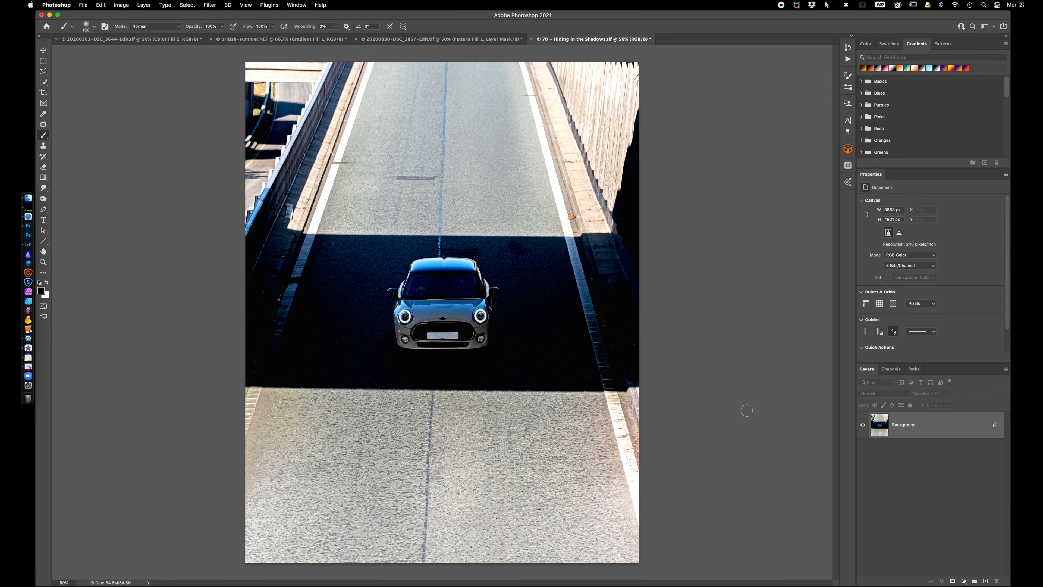
Add a Brightness/Contrast adjustment layer above the car photo and apply its automatic correction
{"action": "left_click", "coordinate": [963, 581]}
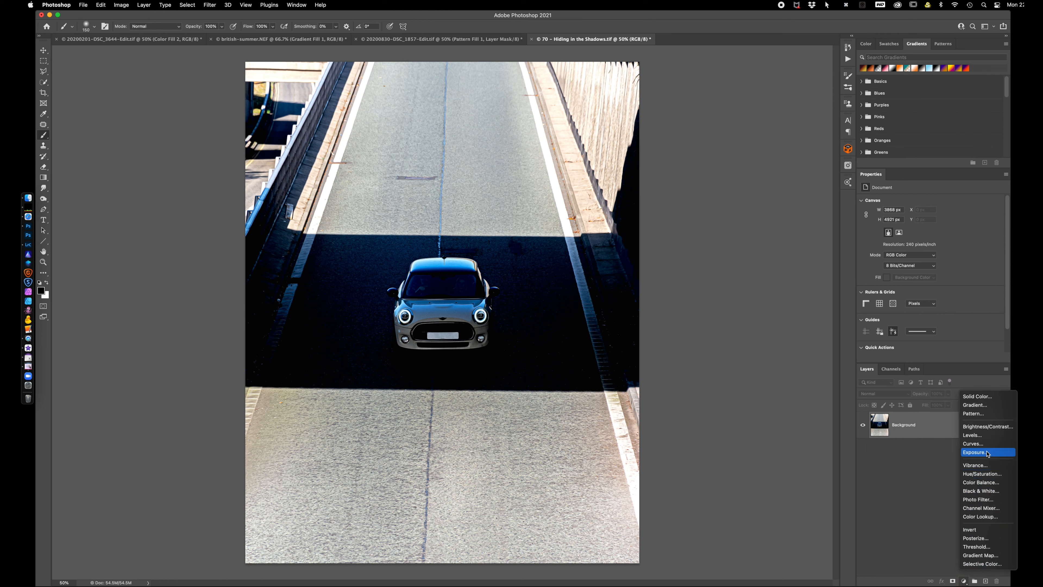
{"action": "left_click", "coordinate": [987, 427]}
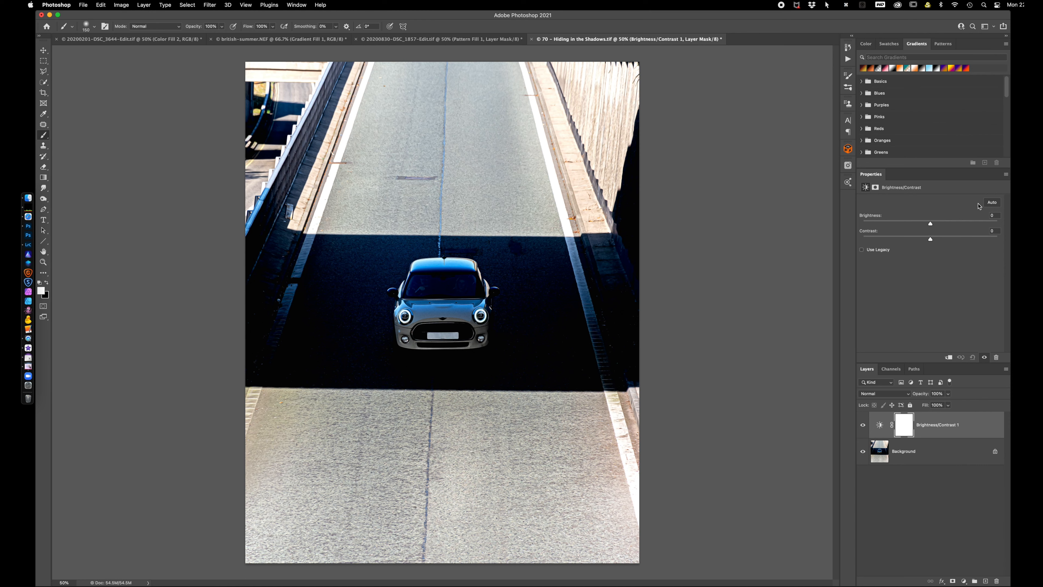
{"action": "left_click", "coordinate": [993, 204]}
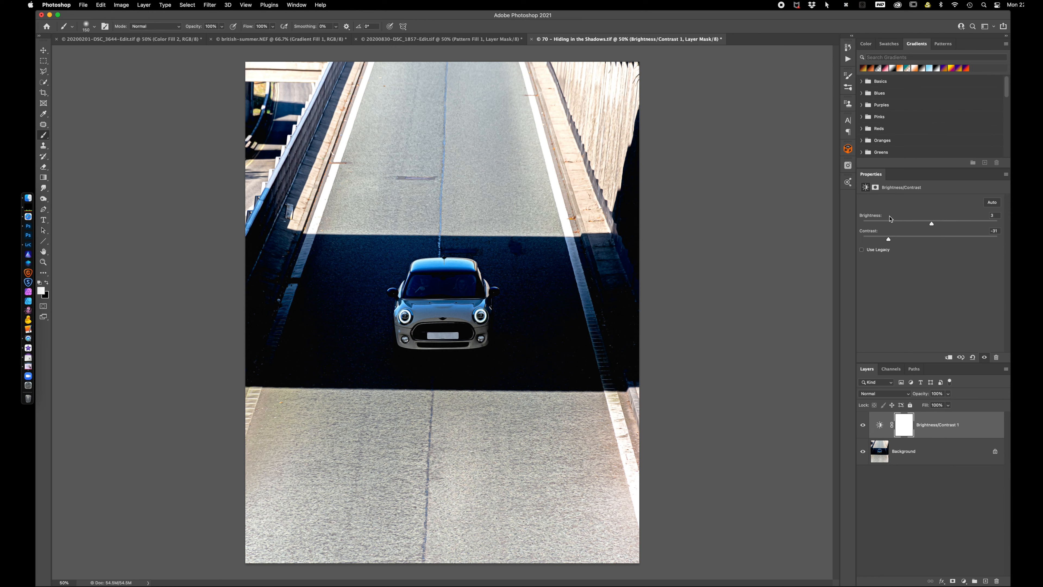
Reset the Brightness/Contrast layer's brightness and contrast to 0, and delete that adjustment layer
{"action": "left_click_drag", "start_coordinate": [882, 218], "coordinate": [871, 215]}
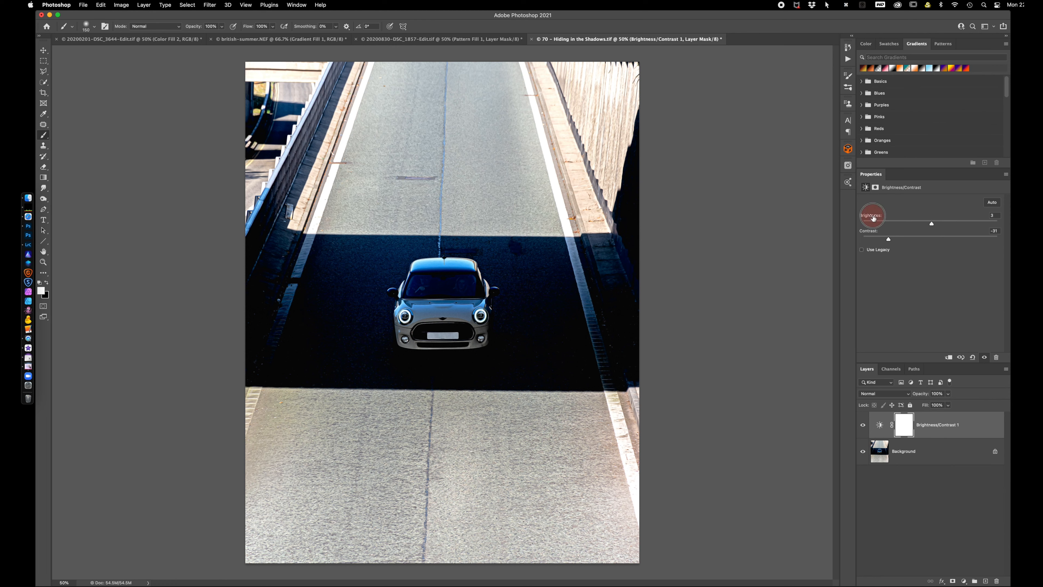
{"action": "left_click", "coordinate": [871, 232]}
{"action": "type", "text": "0"}
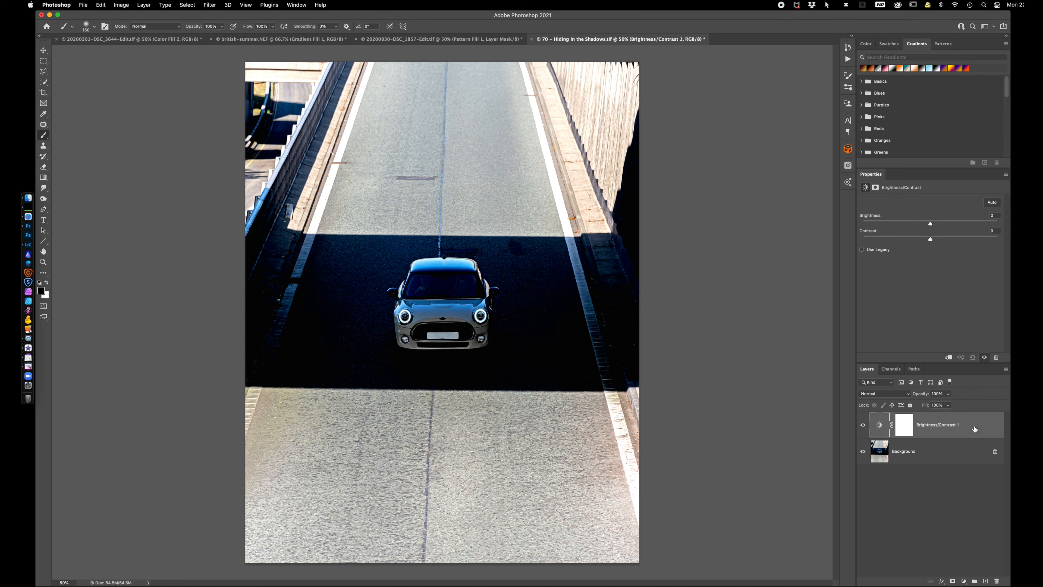
{"action": "key", "text": "BackSpace"}
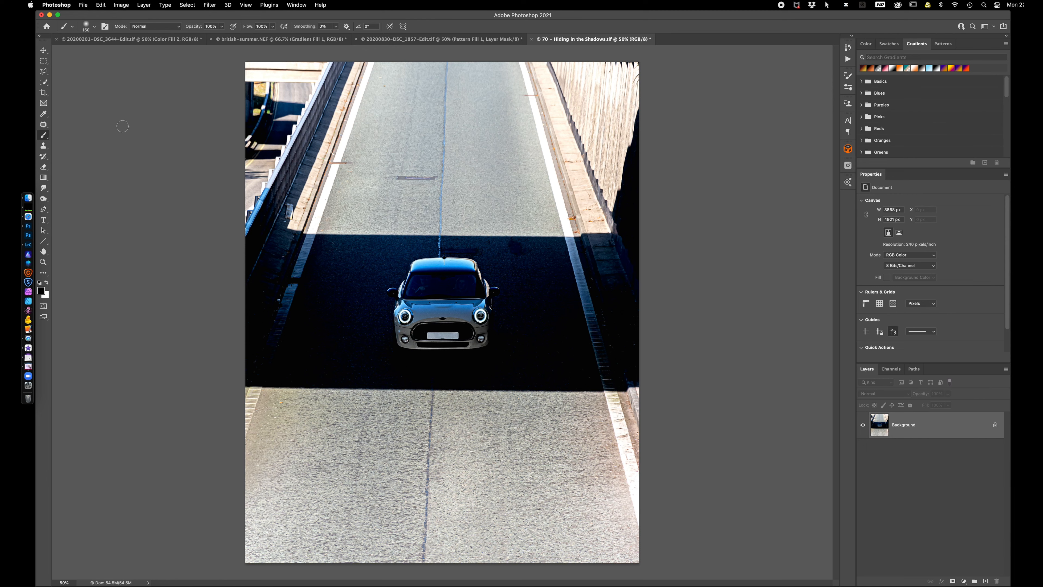
Select the shadowed stretch of road around the car with the Polygonal Lasso tool, following the road's edges
{"action": "left_click", "coordinate": [43, 71]}
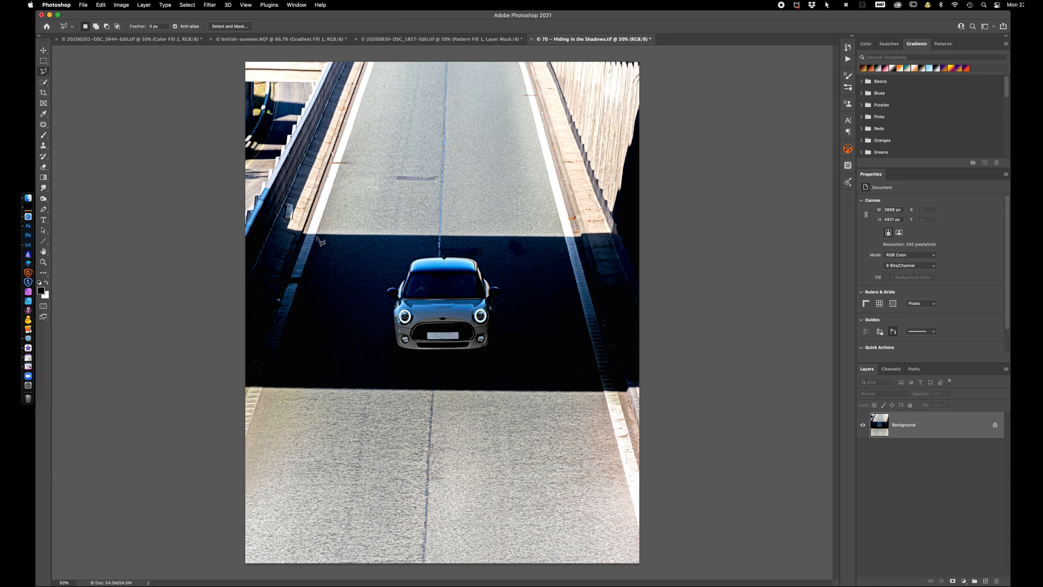
{"action": "left_click", "coordinate": [266, 386]}
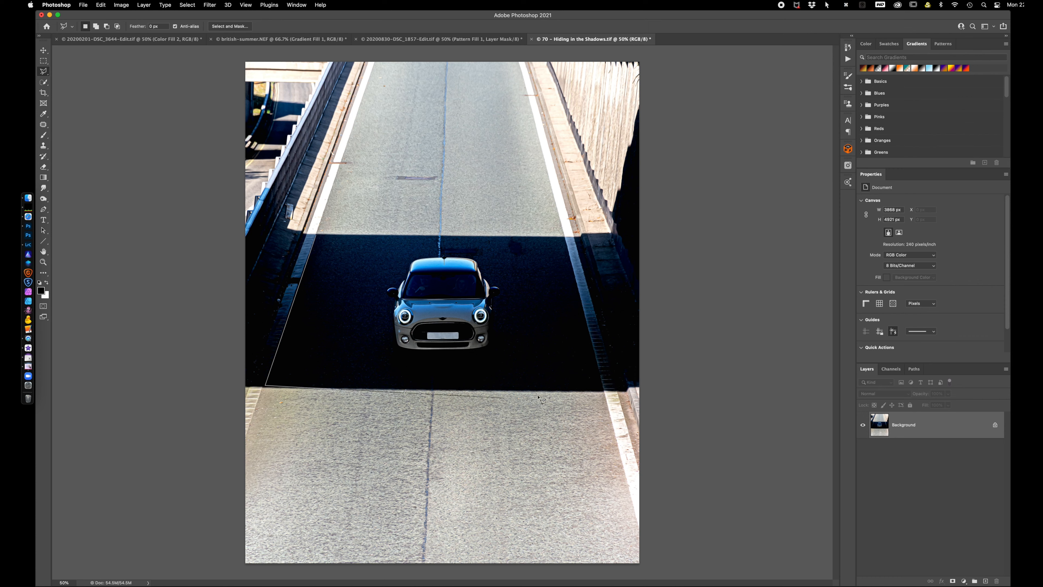
{"action": "left_click", "coordinate": [603, 391]}
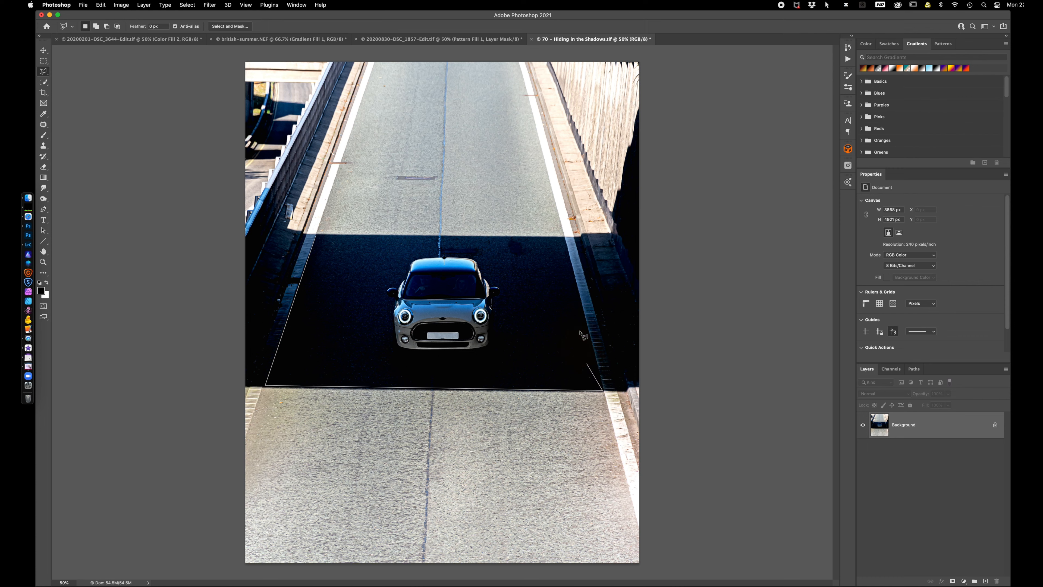
{"action": "left_click", "coordinate": [564, 238]}
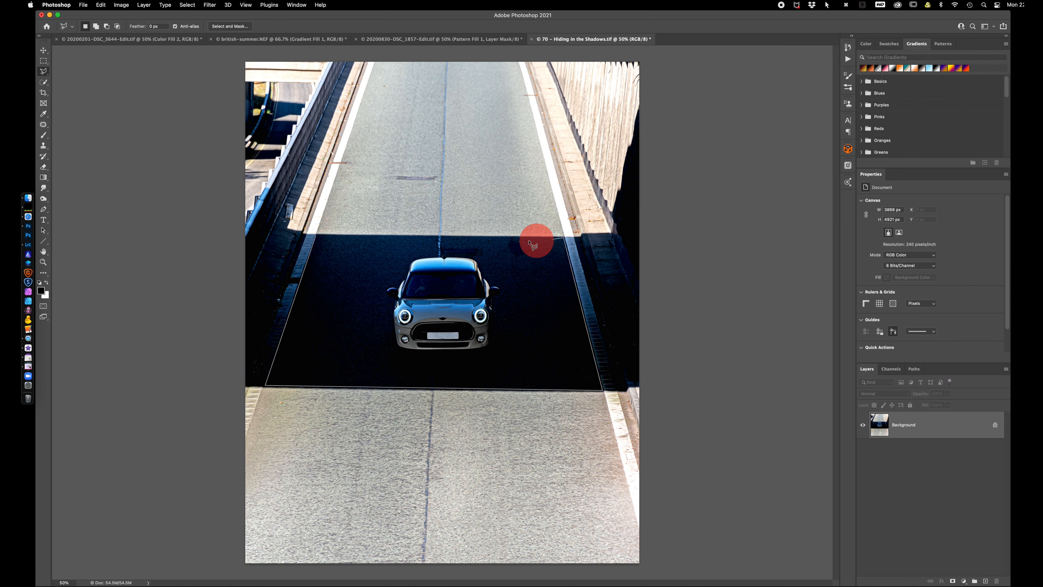
{"action": "left_click", "coordinate": [316, 237]}
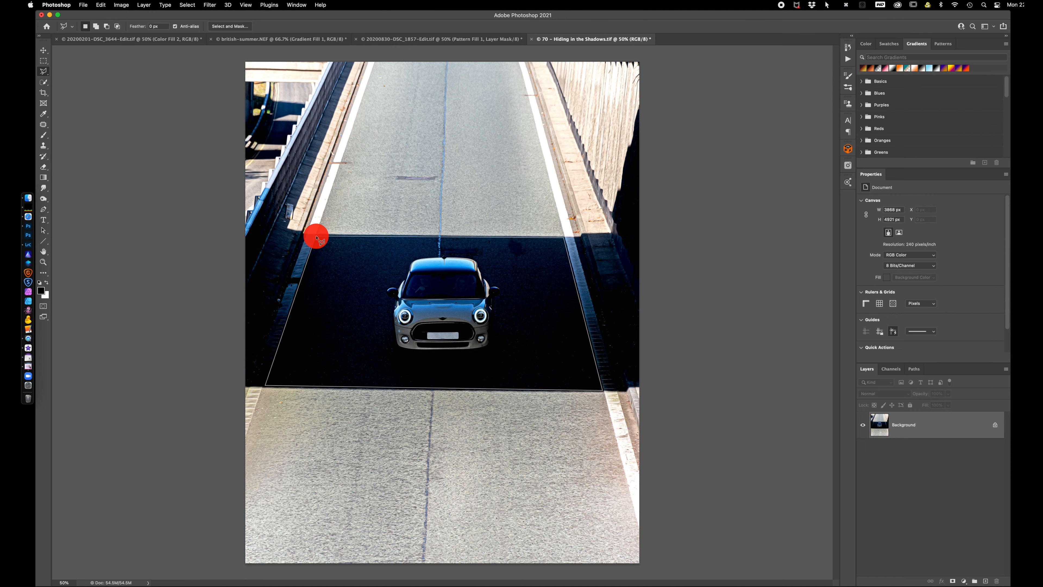
{"action": "right_click", "coordinate": [45, 72]}
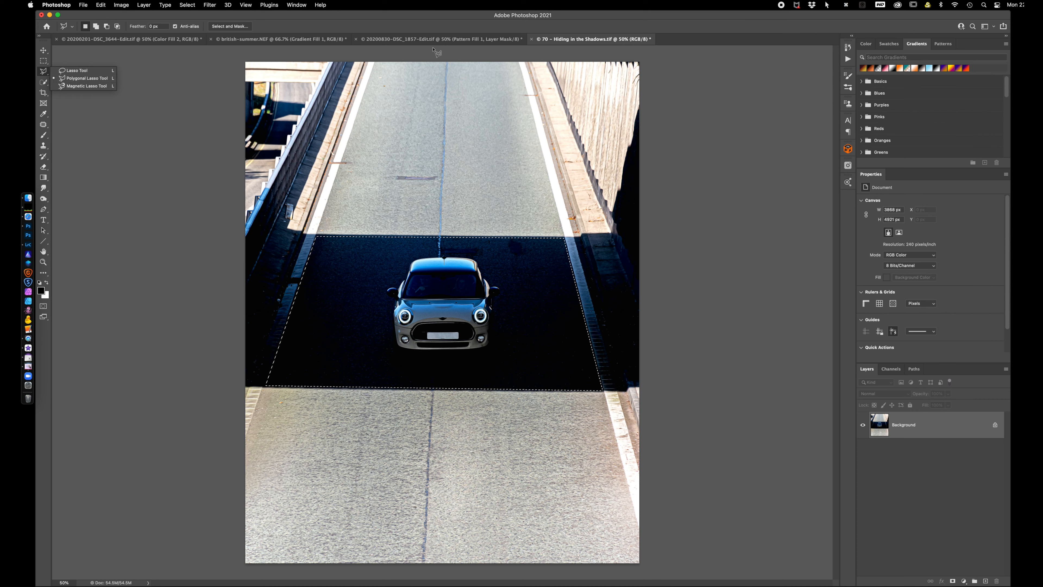
{"action": "left_click", "coordinate": [619, 25]}
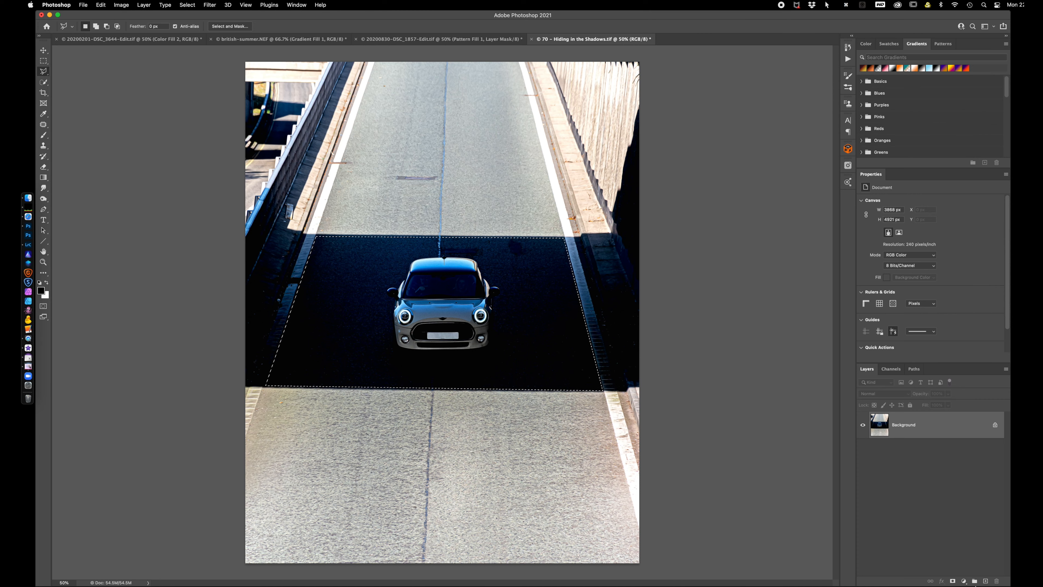
Add a Brightness/Contrast layer masked to the selected shadow, set its contrast to 75, and compare the photo with and without it
{"action": "left_click", "coordinate": [966, 581]}
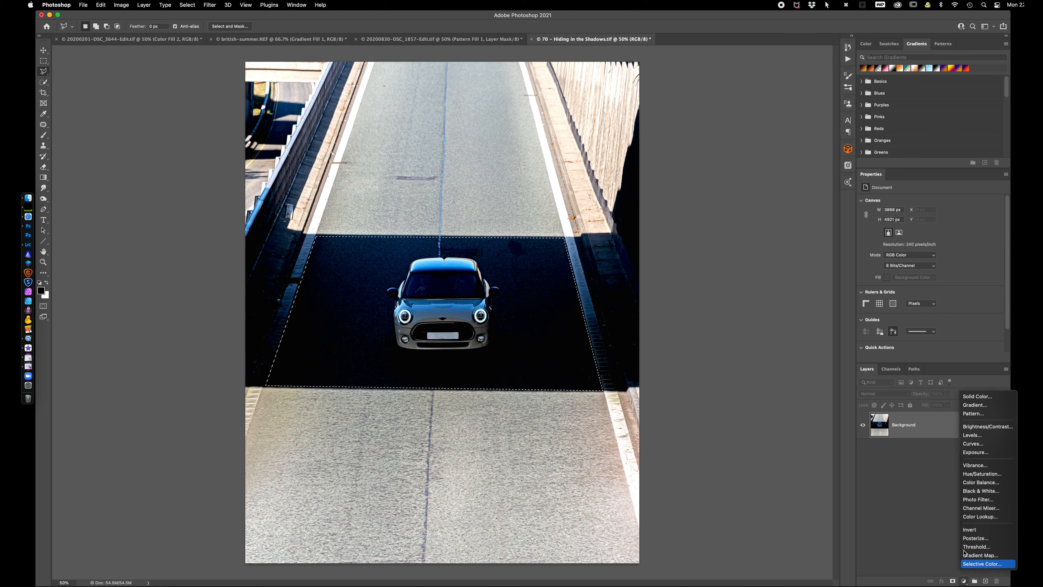
{"action": "left_click", "coordinate": [989, 426]}
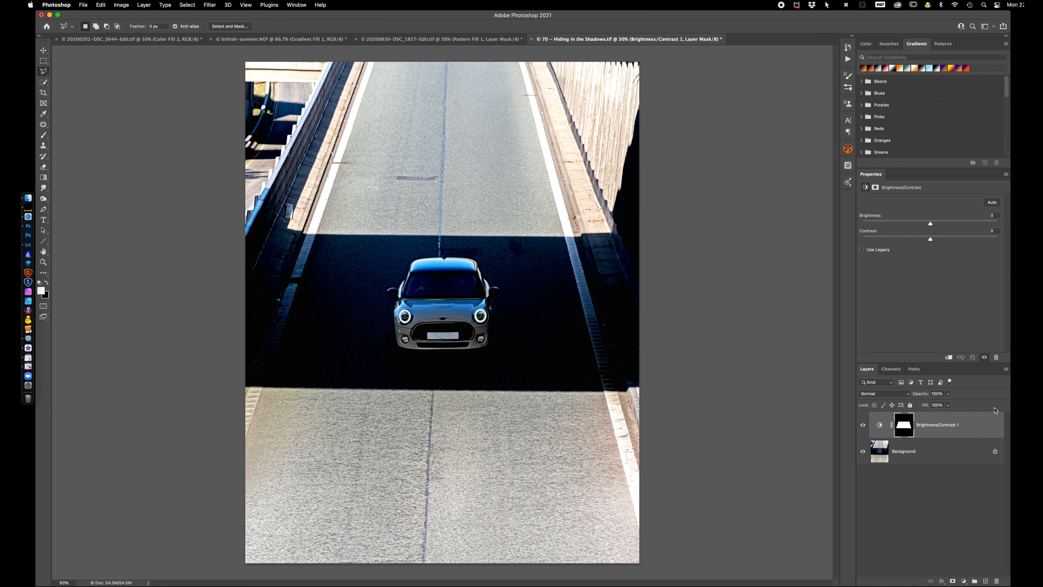
{"action": "left_click_drag", "start_coordinate": [930, 238], "coordinate": [981, 240]}
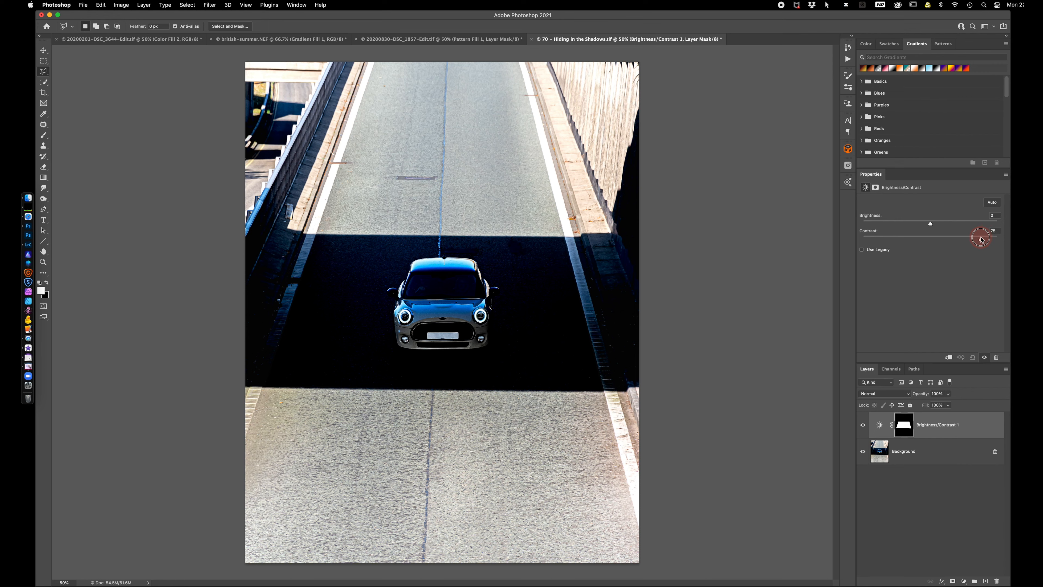
{"action": "left_click", "coordinate": [862, 426]}
{"action": "left_click", "coordinate": [863, 426]}
Add a Levels adjustment layer above the car photo, try raising its output black level to 48, and return it to 0
{"action": "left_click", "coordinate": [964, 581]}
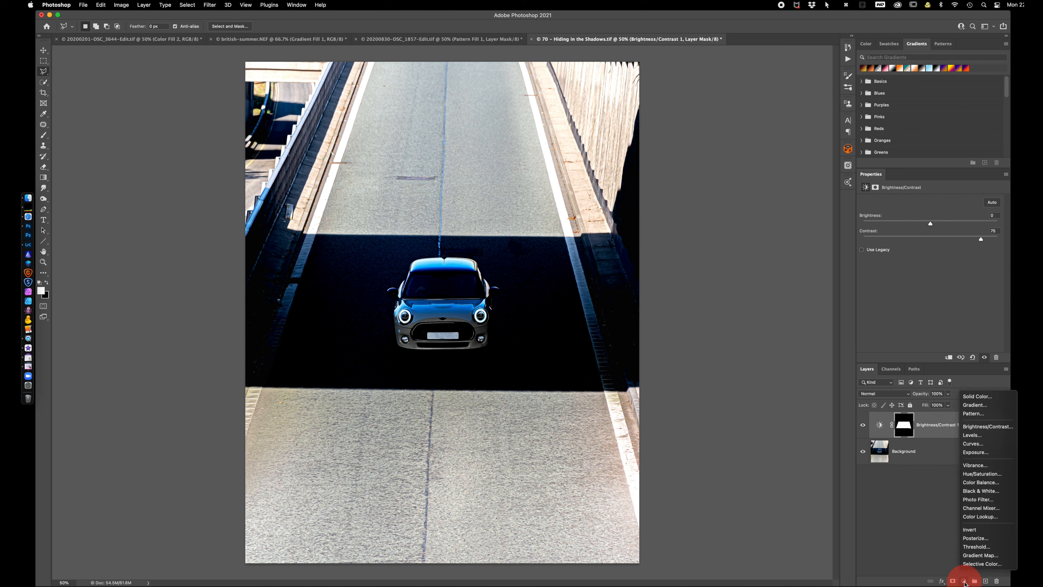
{"action": "left_click", "coordinate": [980, 436]}
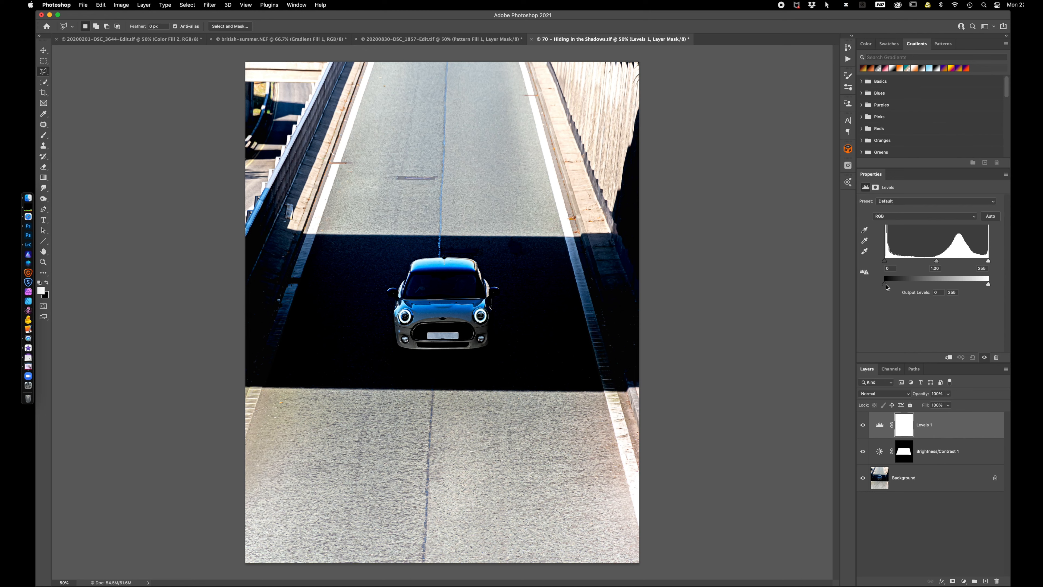
{"action": "left_click_drag", "start_coordinate": [887, 286], "coordinate": [898, 287]}
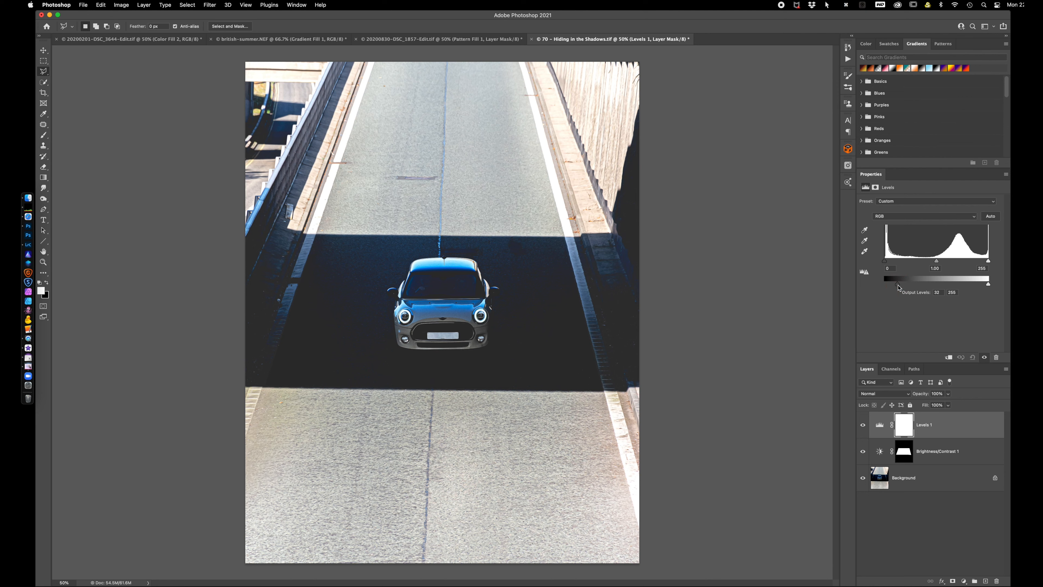
{"action": "left_click_drag", "start_coordinate": [898, 287], "coordinate": [904, 286]}
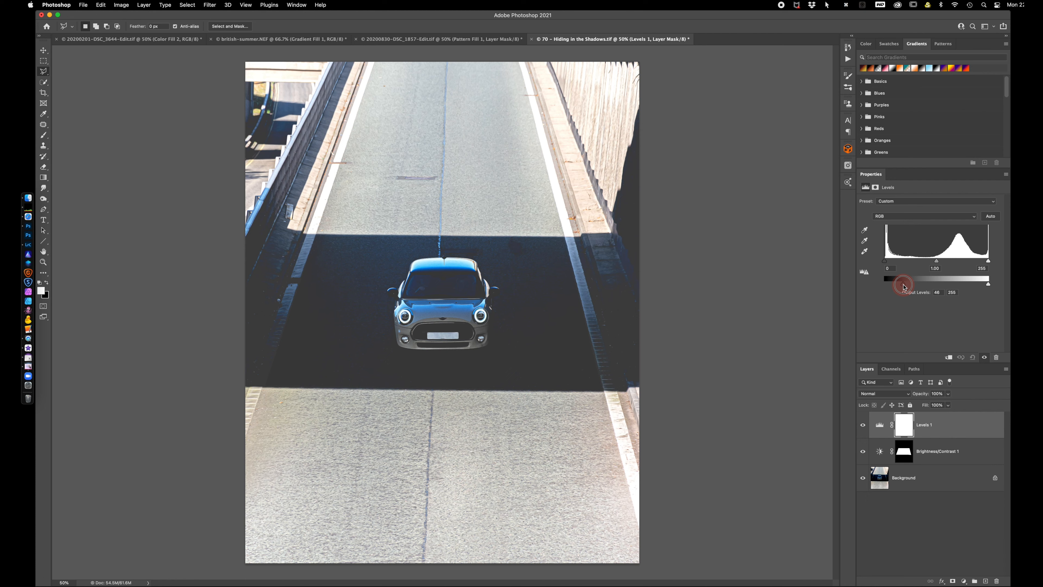
{"action": "left_click_drag", "start_coordinate": [904, 286], "coordinate": [885, 284]}
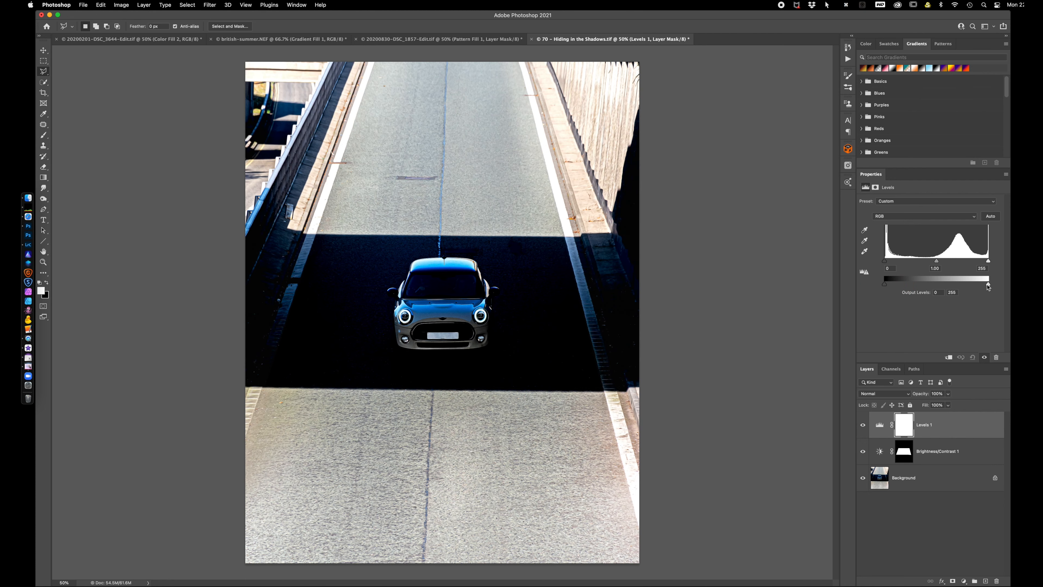
{"action": "left_click_drag", "start_coordinate": [990, 287], "coordinate": [1013, 291]}
Try darkening the shadows with the Levels layer's RGB input black point, and return it to 0
{"action": "mouse_move", "coordinate": [886, 265]}
{"action": "left_mouse_down"}
{"action": "mouse_move", "coordinate": [902, 263]}
{"action": "mouse_move", "coordinate": [892, 263]}
{"action": "left_mouse_up"}
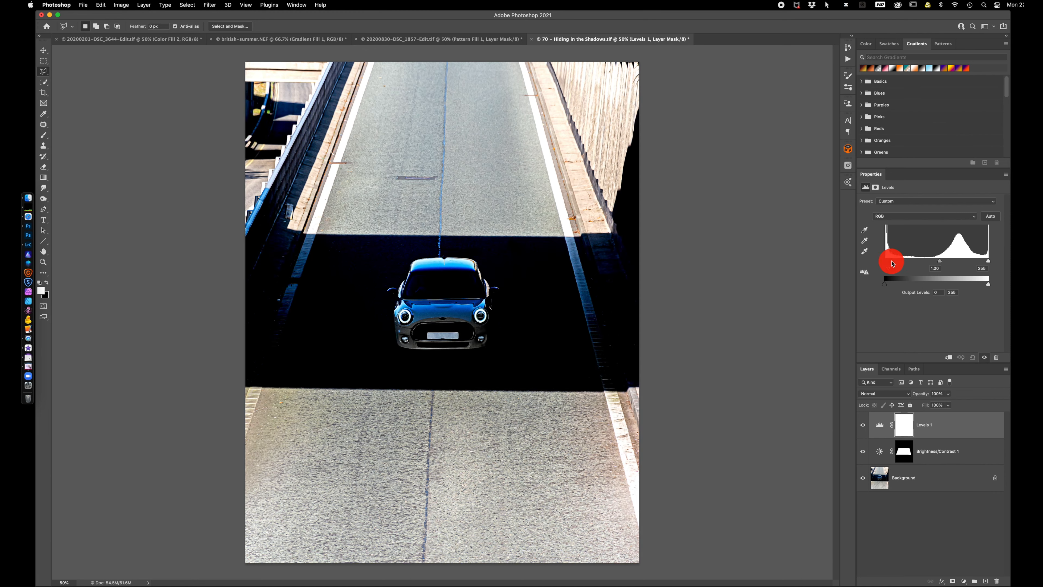
{"action": "mouse_move", "coordinate": [988, 262]}
{"action": "left_mouse_down"}
{"action": "mouse_move", "coordinate": [974, 263]}
{"action": "mouse_move", "coordinate": [993, 263]}
{"action": "left_mouse_up"}
{"action": "left_click_drag", "start_coordinate": [891, 263], "coordinate": [870, 261]}
Go through the Levels layer's Red, Green and Blue channels, trying each channel's input black and white points and the Blue midtones
{"action": "left_click", "coordinate": [919, 220]}
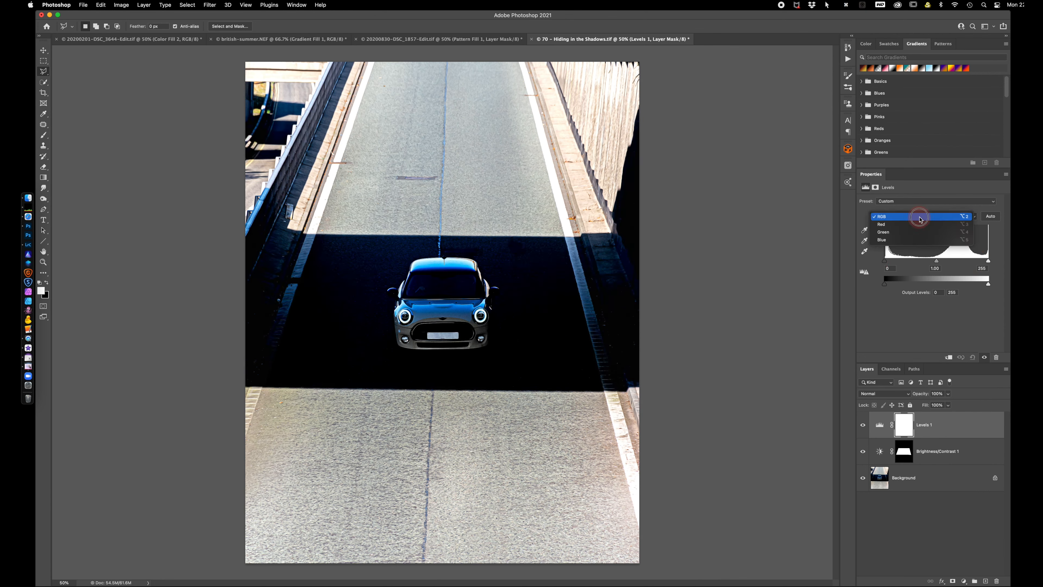
{"action": "left_click", "coordinate": [915, 225]}
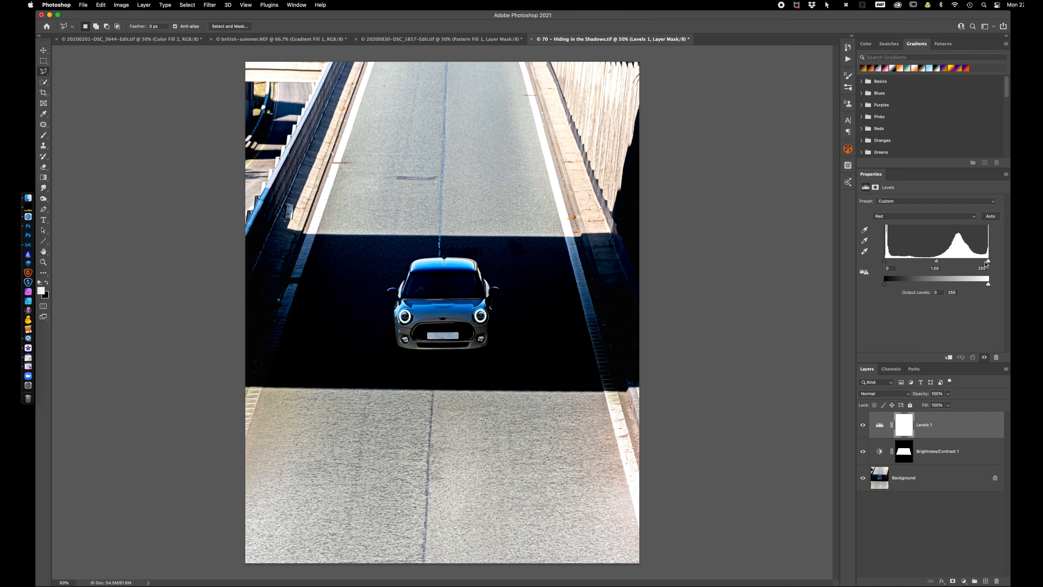
{"action": "mouse_move", "coordinate": [989, 263]}
{"action": "left_mouse_down"}
{"action": "mouse_move", "coordinate": [973, 263]}
{"action": "mouse_move", "coordinate": [996, 262]}
{"action": "left_mouse_up"}
{"action": "mouse_move", "coordinate": [886, 263]}
{"action": "left_mouse_down"}
{"action": "mouse_move", "coordinate": [903, 263]}
{"action": "mouse_move", "coordinate": [885, 262]}
{"action": "left_mouse_up"}
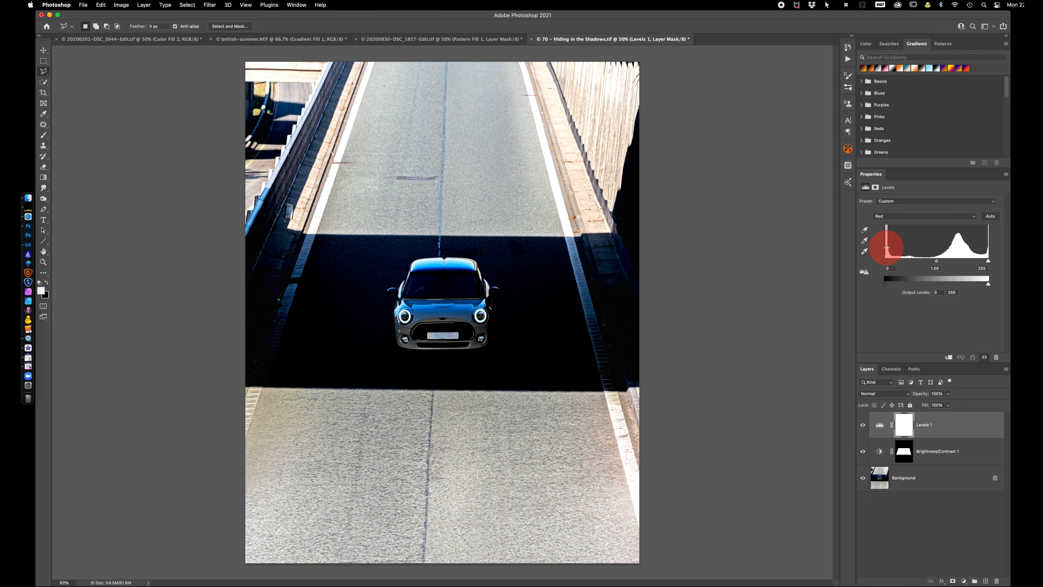
{"action": "left_click", "coordinate": [905, 216]}
{"action": "left_click", "coordinate": [903, 224]}
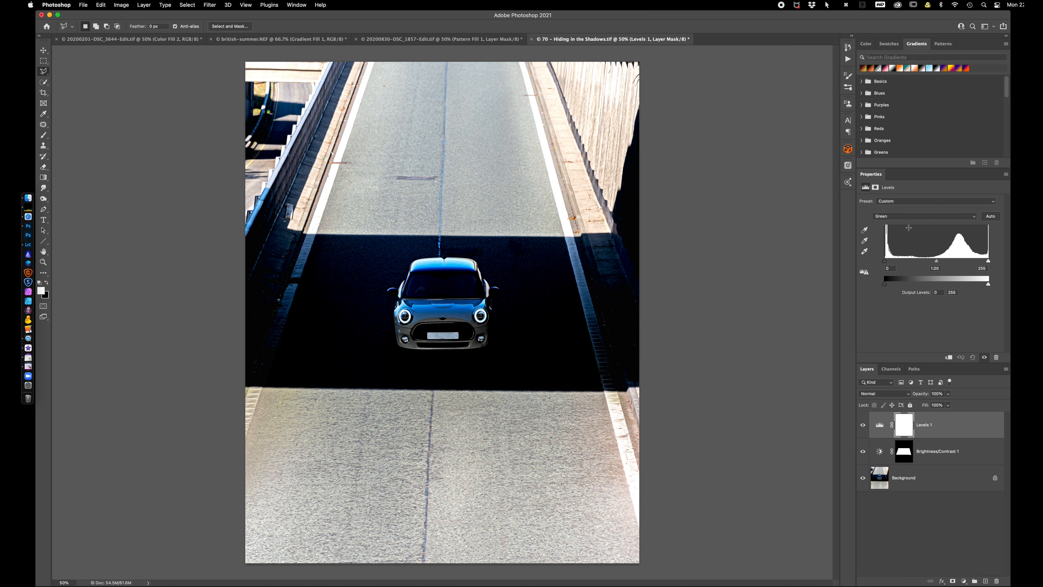
{"action": "mouse_move", "coordinate": [988, 261]}
{"action": "left_mouse_down"}
{"action": "mouse_move", "coordinate": [968, 263]}
{"action": "mouse_move", "coordinate": [999, 264]}
{"action": "left_mouse_up"}
{"action": "mouse_move", "coordinate": [885, 262]}
{"action": "left_mouse_down"}
{"action": "mouse_move", "coordinate": [908, 264]}
{"action": "mouse_move", "coordinate": [886, 263]}
{"action": "left_mouse_up"}
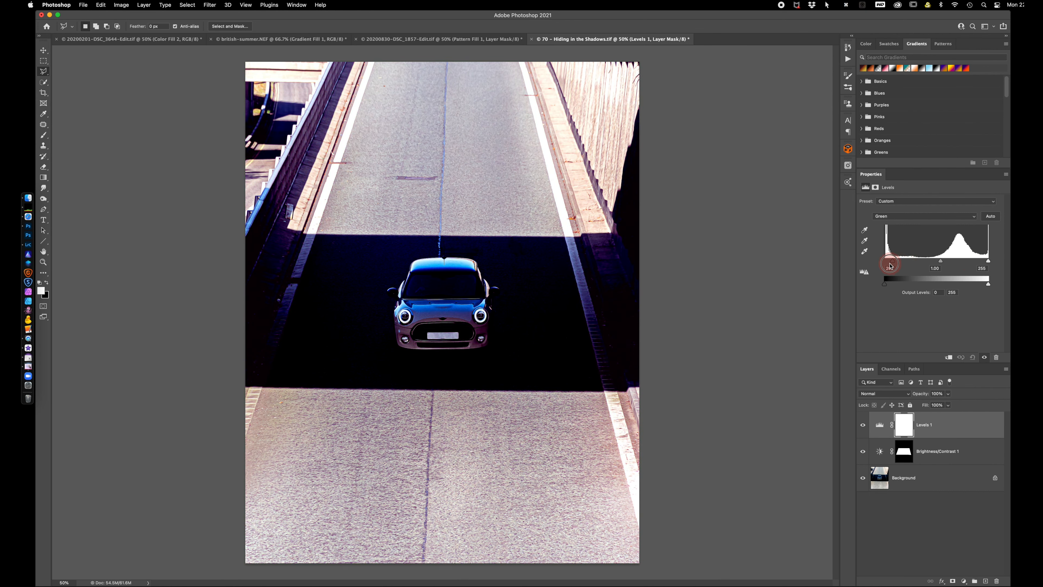
{"action": "left_click", "coordinate": [915, 217]}
{"action": "left_click", "coordinate": [913, 224]}
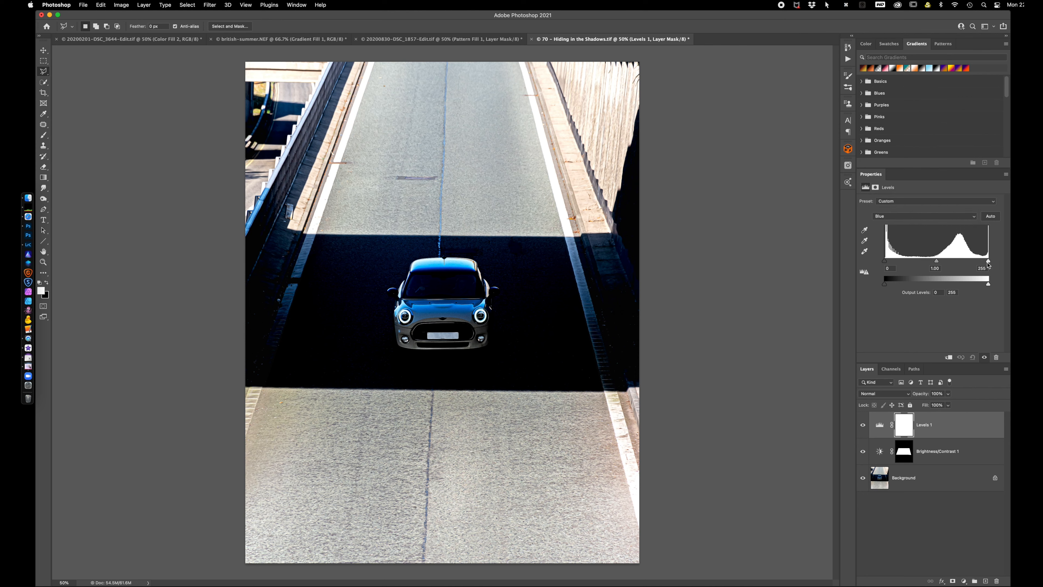
{"action": "left_click_drag", "start_coordinate": [988, 261], "coordinate": [1010, 260]}
{"action": "mouse_move", "coordinate": [885, 261]}
{"action": "left_mouse_down"}
{"action": "mouse_move", "coordinate": [904, 262]}
{"action": "mouse_move", "coordinate": [883, 262]}
{"action": "left_mouse_up"}
{"action": "mouse_move", "coordinate": [937, 261]}
{"action": "left_mouse_down"}
{"action": "mouse_move", "coordinate": [946, 261]}
{"action": "mouse_move", "coordinate": [918, 262]}
{"action": "mouse_move", "coordinate": [933, 260]}
{"action": "left_mouse_up"}
Switch to Lightroom Classic and open the photo of the boat on dark water in Adobe Photoshop 2021
{"action": "left_click", "coordinate": [28, 245]}
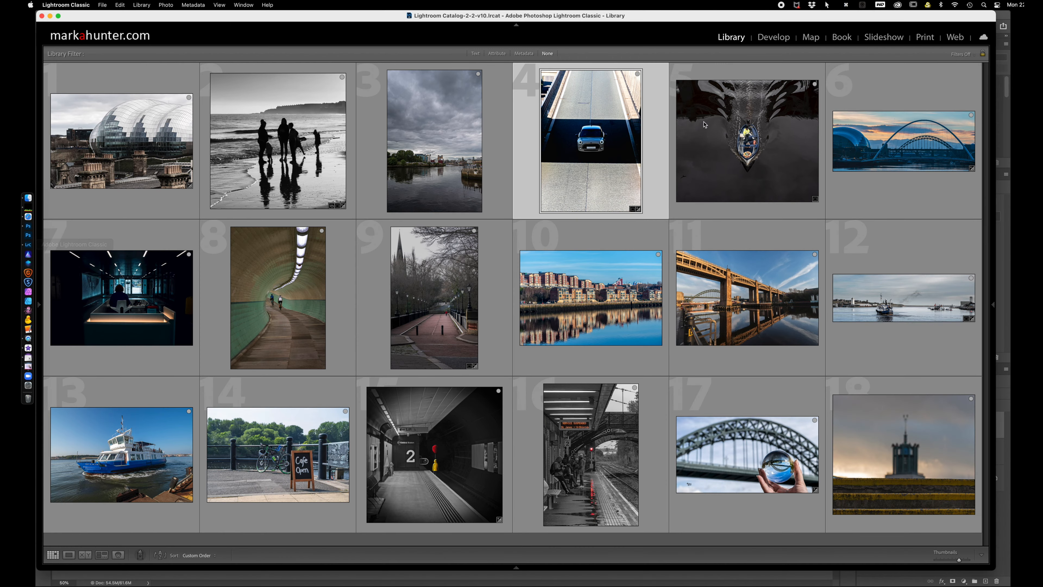
{"action": "left_click", "coordinate": [749, 144]}
{"action": "right_click", "coordinate": [749, 143]}
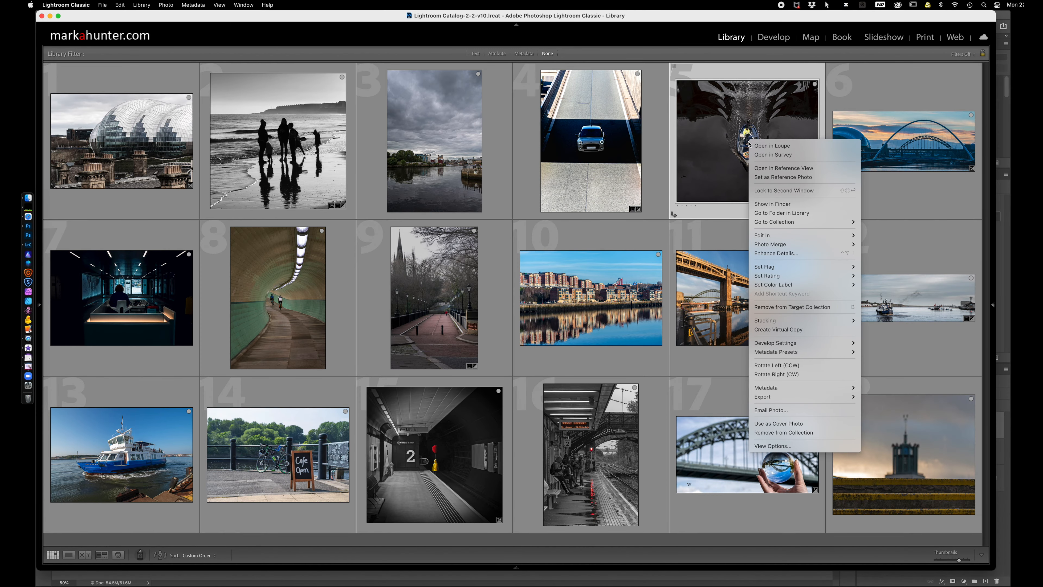
{"action": "mouse_move", "coordinate": [768, 238]}
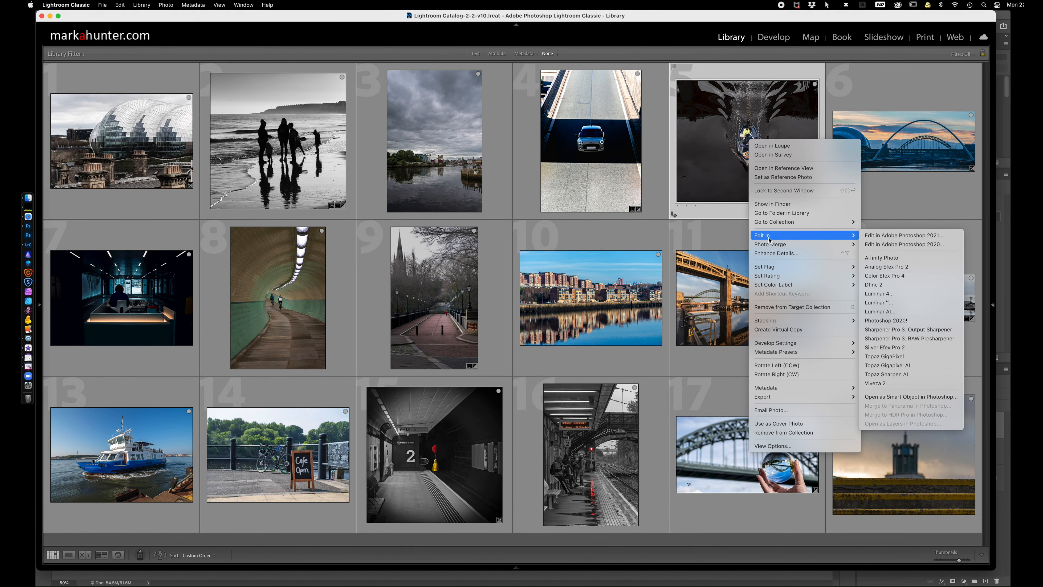
{"action": "left_click", "coordinate": [867, 235]}
{"action": "left_click", "coordinate": [584, 341]}
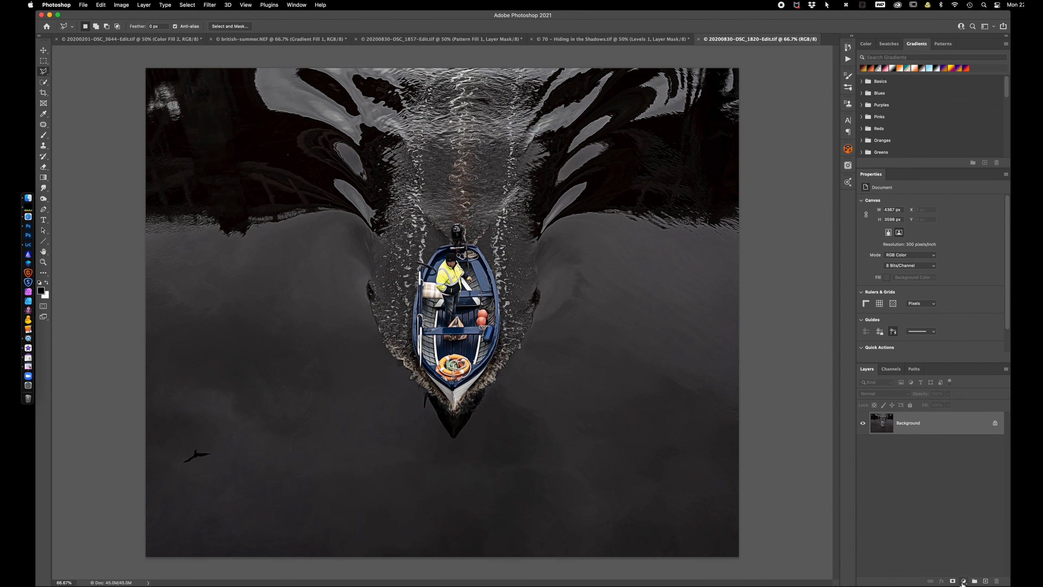
Add a Curves adjustment layer above the boat photo and open its Auto Color Correction Options clear of the image's centre
{"action": "left_click", "coordinate": [963, 581]}
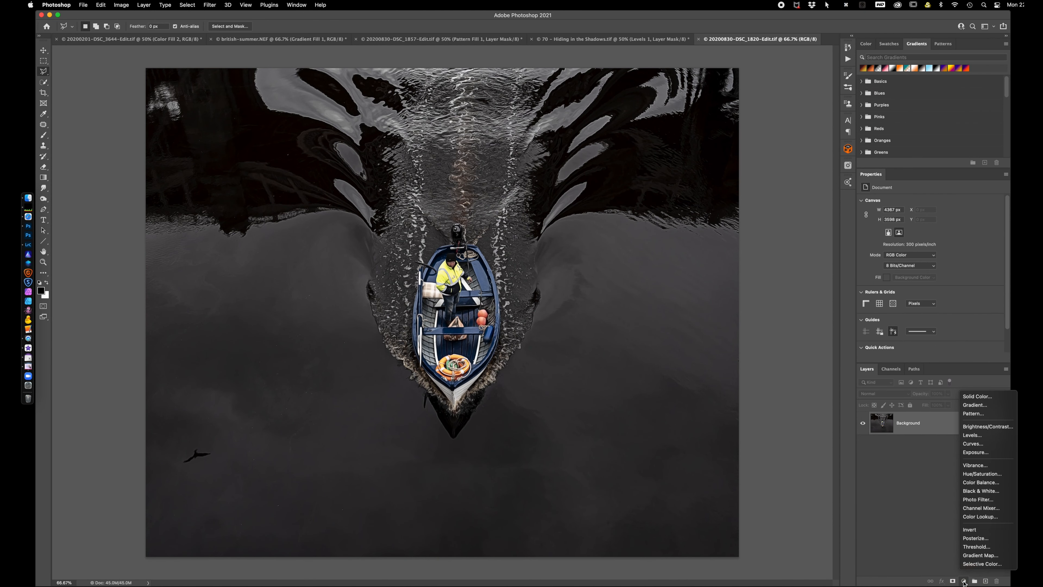
{"action": "left_click", "coordinate": [978, 445]}
{"action": "key", "text": "i"}
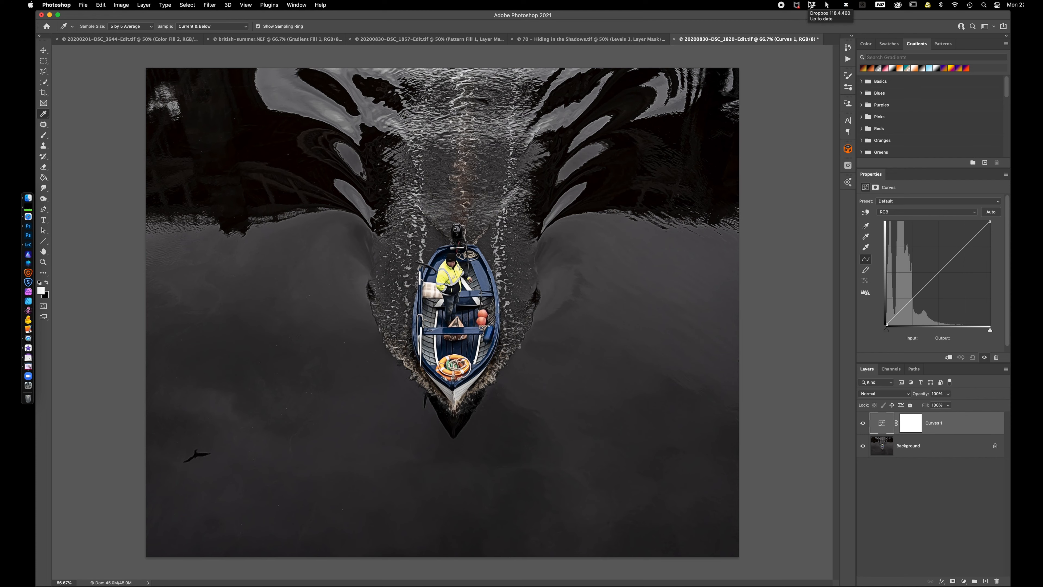
{"action": "left_click", "coordinate": [993, 212], "text": "alt"}
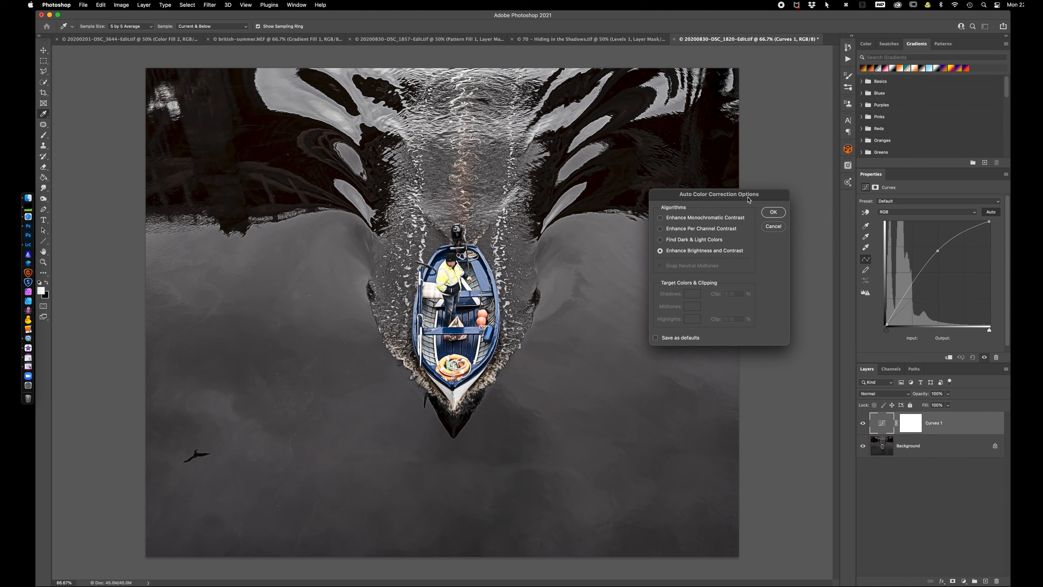
{"action": "left_click_drag", "start_coordinate": [749, 197], "coordinate": [748, 181]}
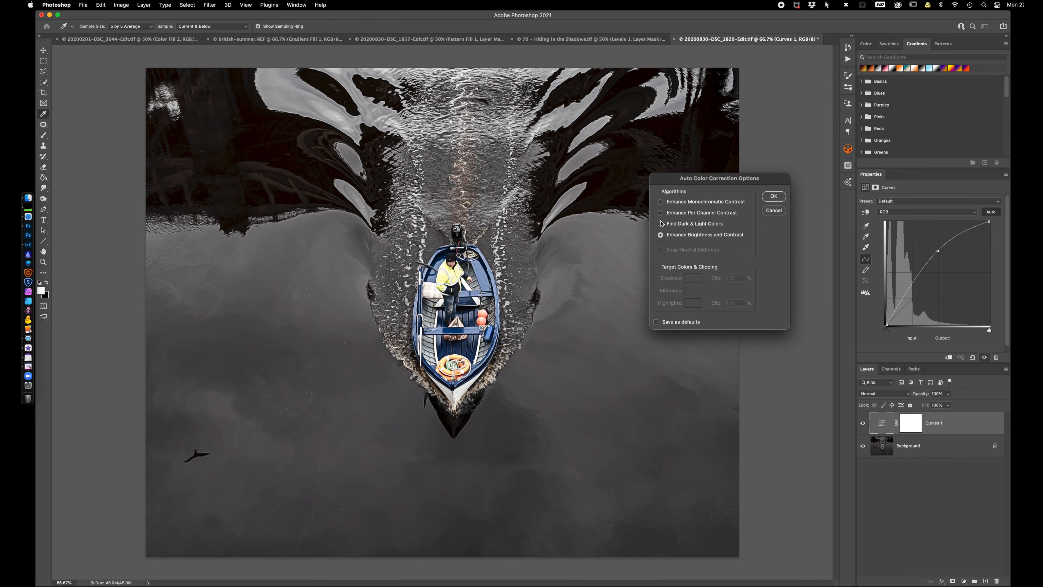
Try the Enhance Monochromatic Contrast, Enhance Per Channel Contrast and Find Dark & Light Colors algorithms on the boat photo
{"action": "left_click", "coordinate": [660, 202]}
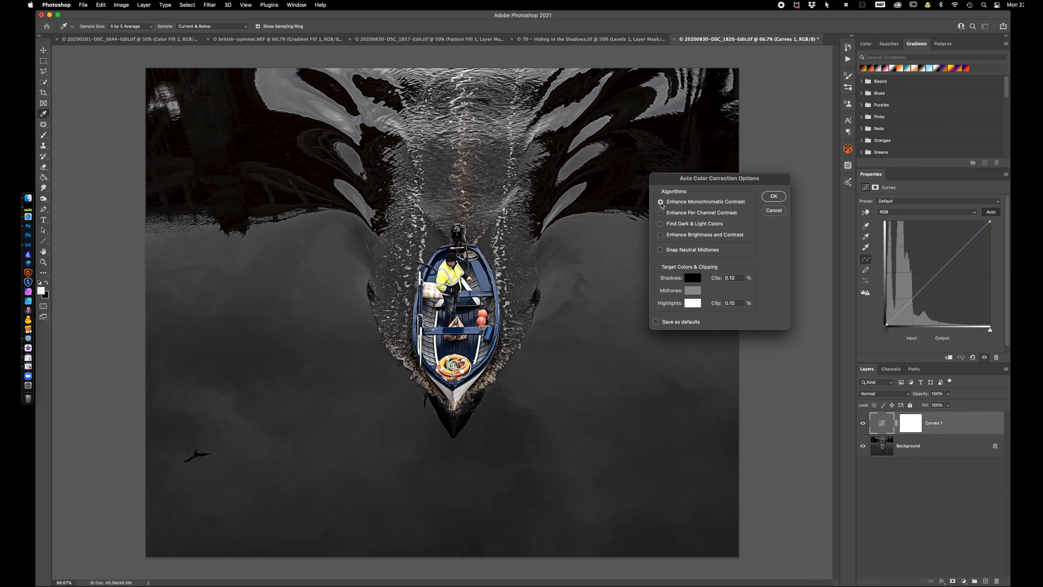
{"action": "left_click", "coordinate": [661, 213]}
{"action": "left_click", "coordinate": [661, 225]}
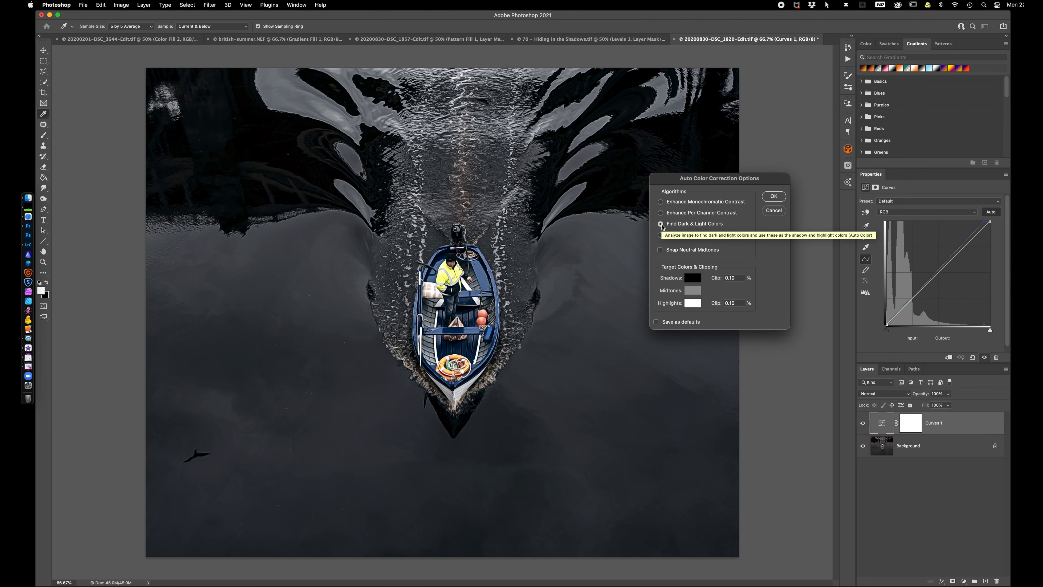
{"action": "left_click", "coordinate": [661, 213]}
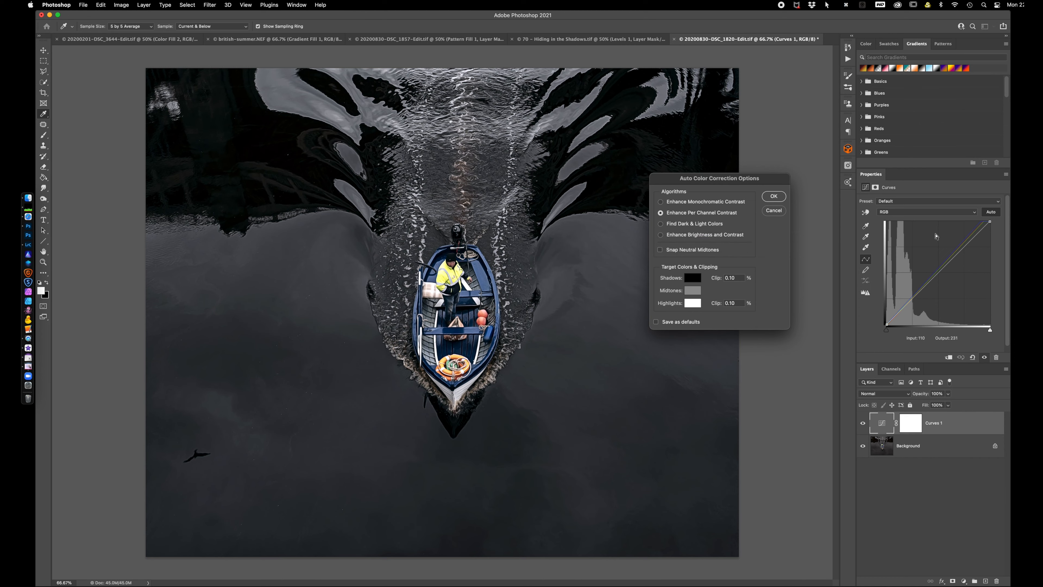
Apply the Find Dark & Light Colors algorithm with Snap Neutral Midtones to the Curves layer
{"action": "left_click", "coordinate": [661, 224]}
{"action": "left_click", "coordinate": [660, 250]}
{"action": "left_click", "coordinate": [774, 197]}
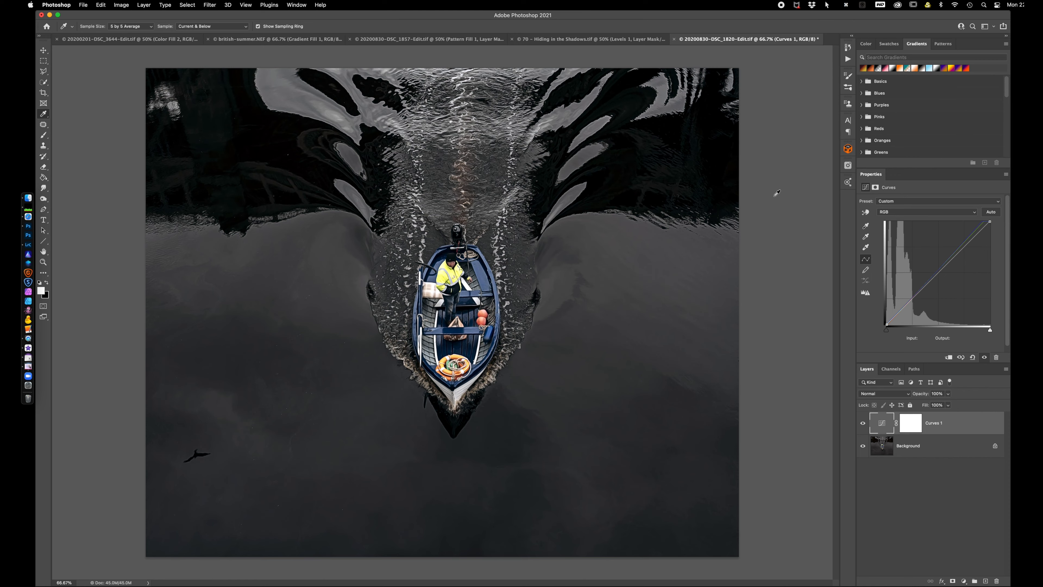
Switch to Lightroom Classic and open the sunset photo of the arched bridges in Adobe Photoshop 2021 with Edit Original
{"action": "left_click", "coordinate": [29, 246]}
{"action": "right_click", "coordinate": [909, 141]}
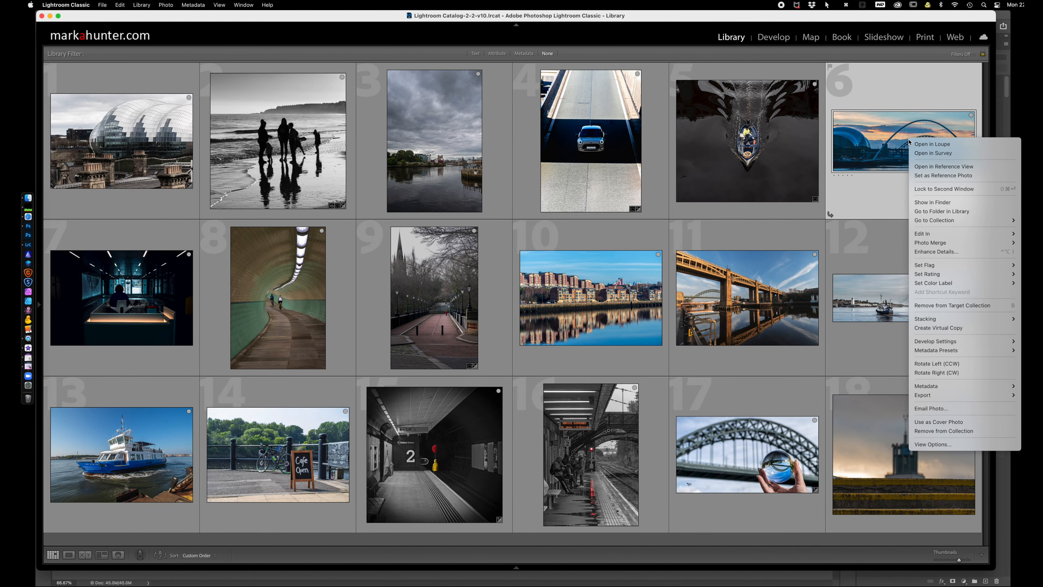
{"action": "left_click", "coordinate": [901, 235]}
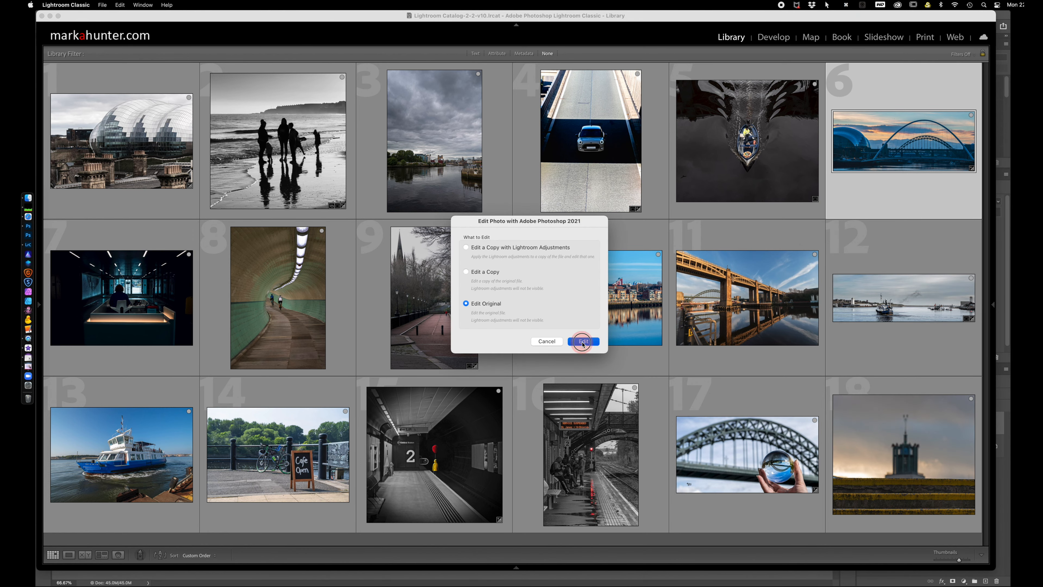
{"action": "left_click", "coordinate": [583, 342]}
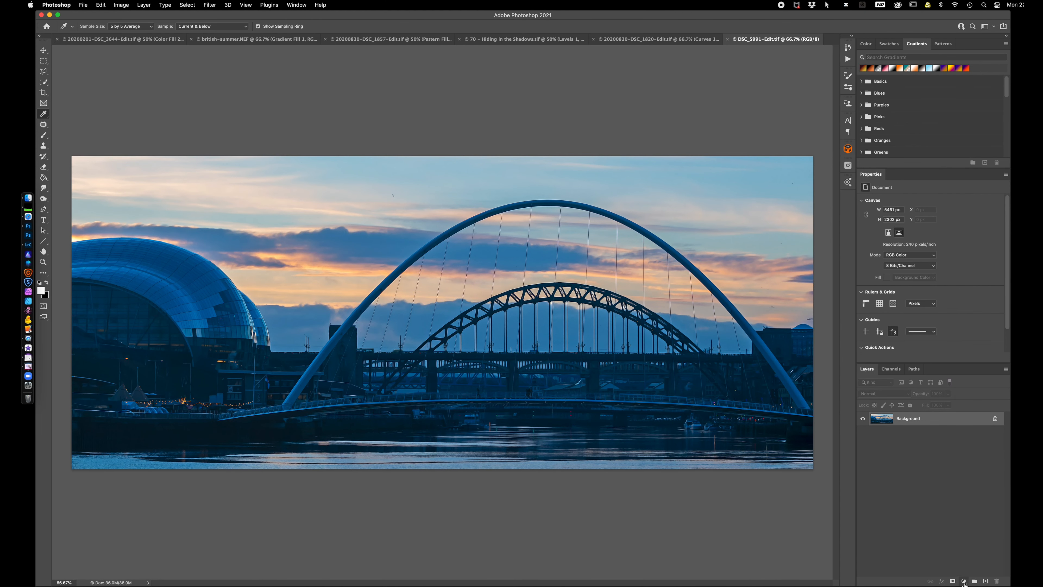
Add an Exposure adjustment layer above the bridge photo, try lower and higher exposure, and reset Exposure to 0
{"action": "left_click", "coordinate": [964, 581]}
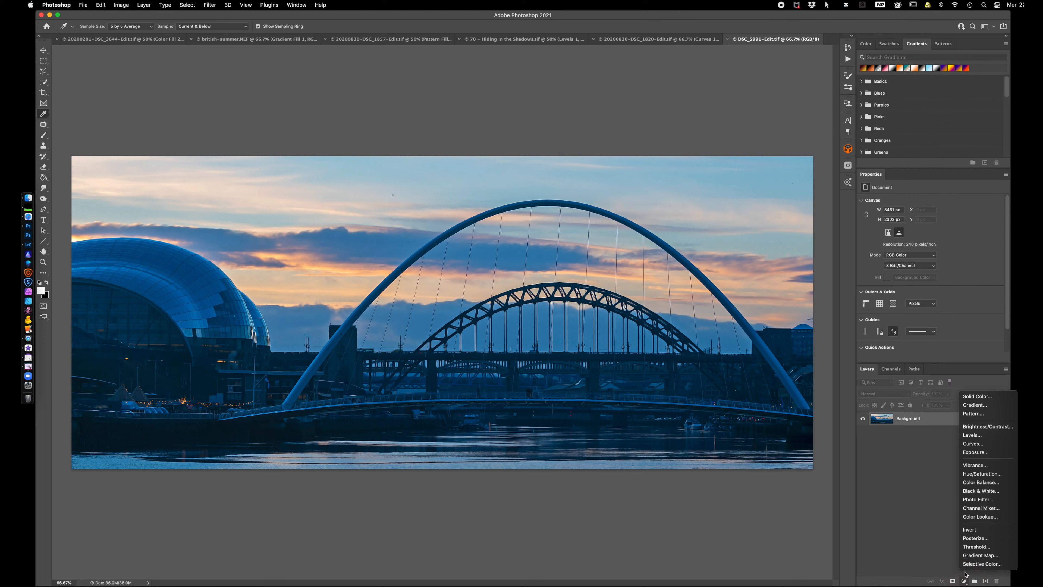
{"action": "left_click", "coordinate": [979, 453]}
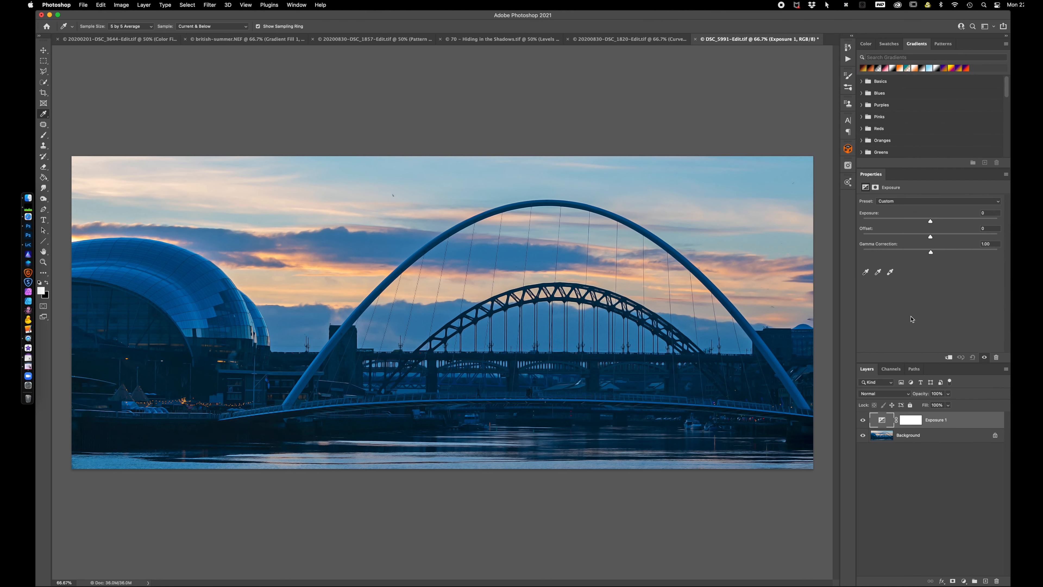
{"action": "left_click_drag", "start_coordinate": [931, 222], "coordinate": [915, 224]}
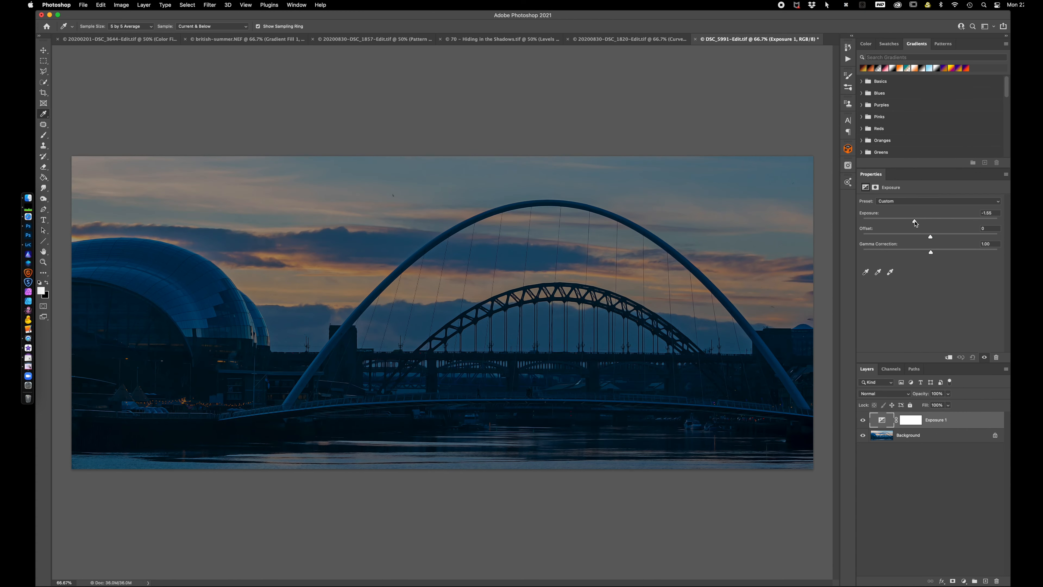
{"action": "left_click_drag", "start_coordinate": [915, 224], "coordinate": [946, 222]}
{"action": "double_click", "coordinate": [871, 213]}
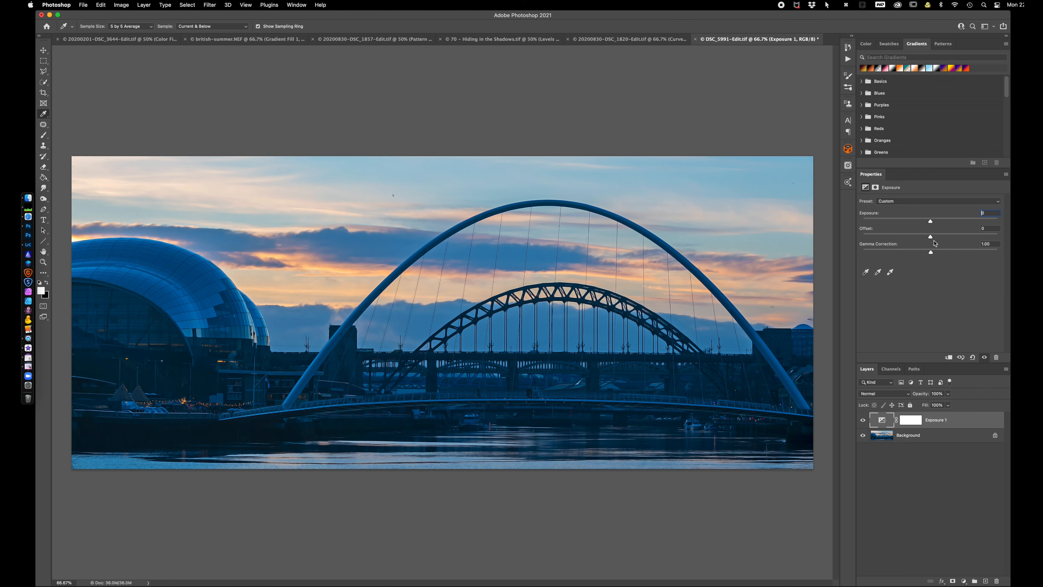
Try a negative Offset and a Gamma Correction of 0.74, reset both, and set the Exposure layer's Offset to about -0.0227
{"action": "left_click_drag", "start_coordinate": [931, 238], "coordinate": [927, 237]}
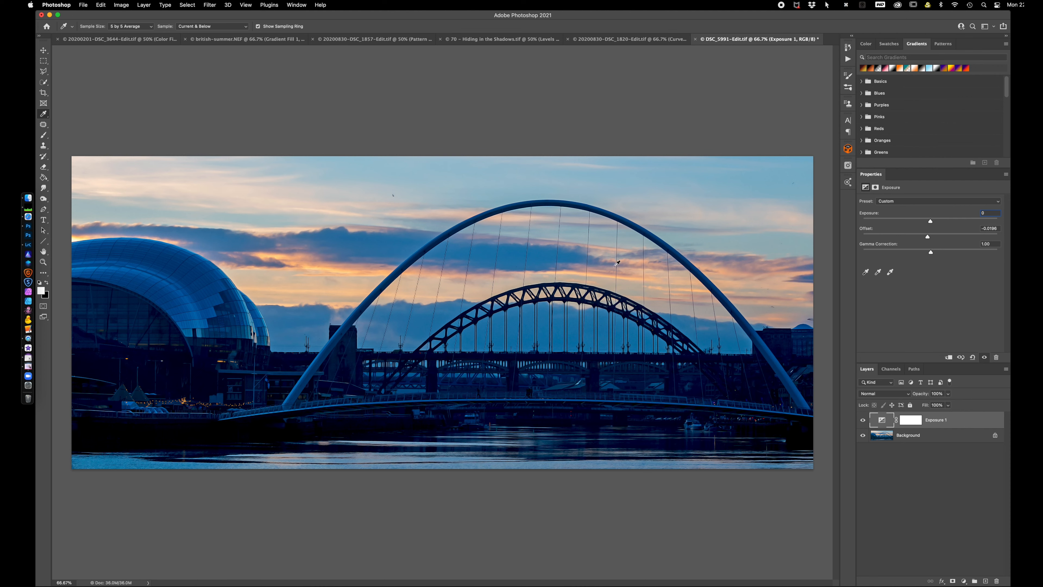
{"action": "double_click", "coordinate": [867, 231]}
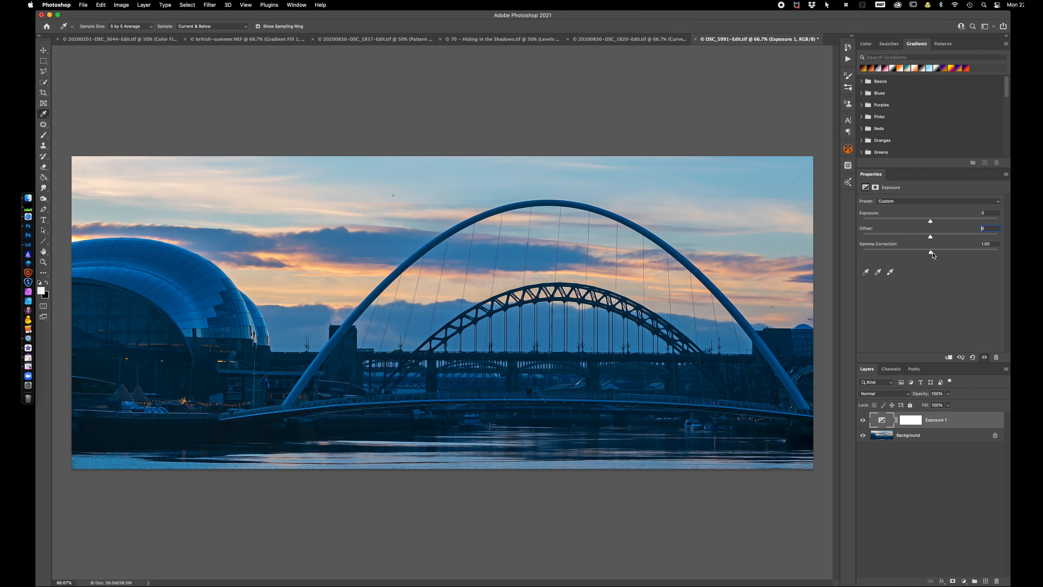
{"action": "mouse_move", "coordinate": [933, 254]}
{"action": "left_mouse_down"}
{"action": "mouse_move", "coordinate": [919, 255]}
{"action": "mouse_move", "coordinate": [944, 254]}
{"action": "left_mouse_up"}
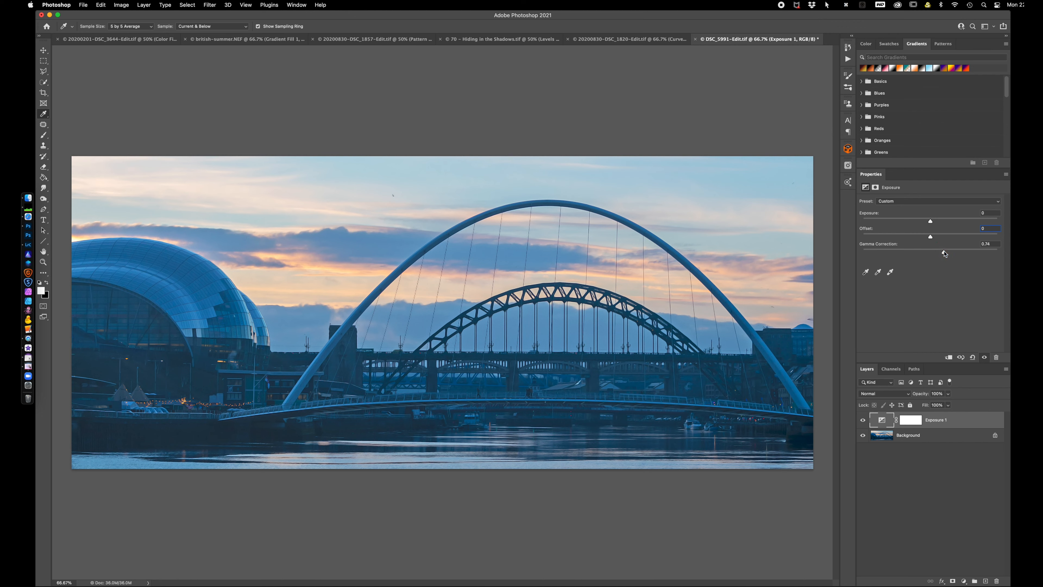
{"action": "double_click", "coordinate": [875, 245]}
{"action": "left_click_drag", "start_coordinate": [931, 237], "coordinate": [929, 240]}
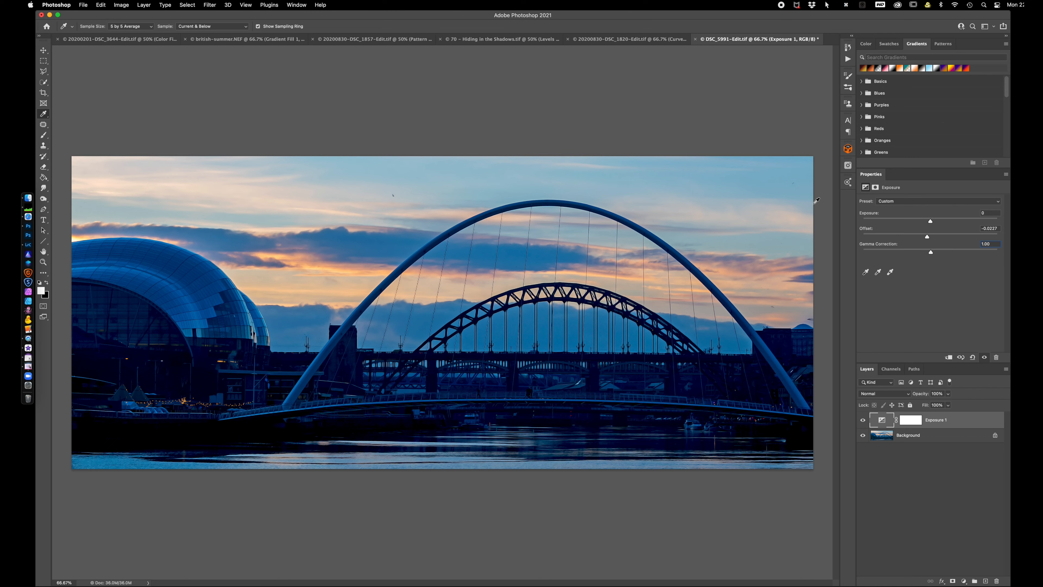
Switch to Lightroom Classic and open the dark reception desk photo in Adobe Photoshop 2021 with Edit Original
{"action": "left_click", "coordinate": [28, 244]}
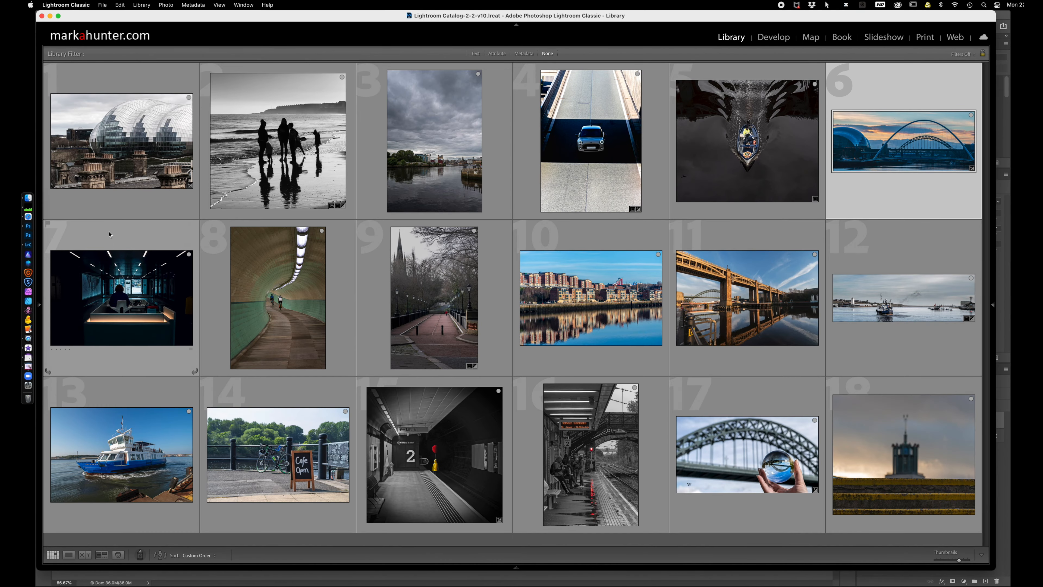
{"action": "left_click", "coordinate": [129, 290]}
{"action": "right_click", "coordinate": [129, 272]}
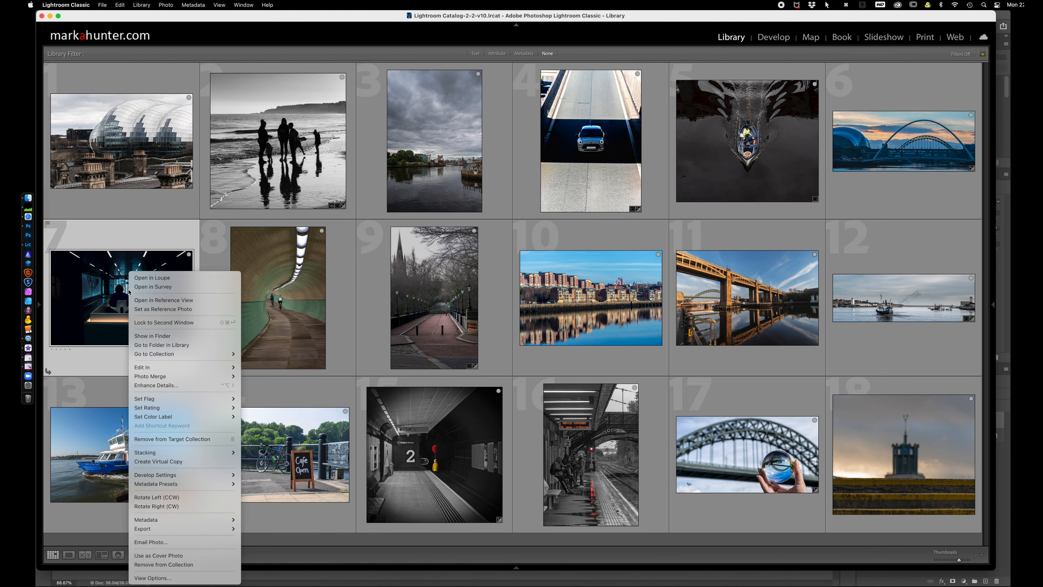
{"action": "mouse_move", "coordinate": [162, 370]}
{"action": "left_click", "coordinate": [263, 368]}
{"action": "left_click", "coordinate": [583, 341]}
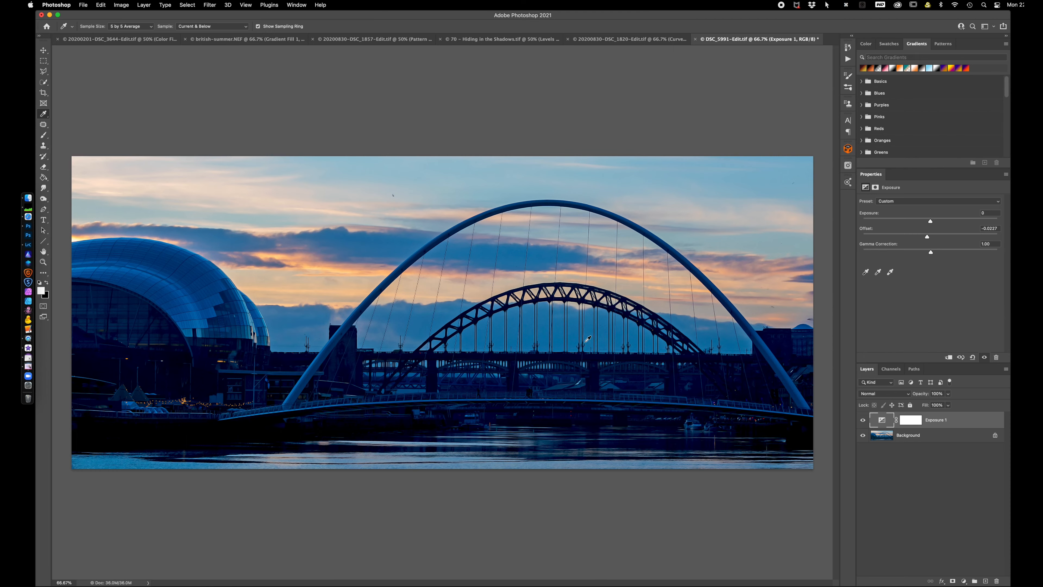
Add a Vibrance adjustment layer above the reception desk photo, raise Vibrance to about +58 and try a higher Saturation
{"action": "left_click", "coordinate": [964, 580]}
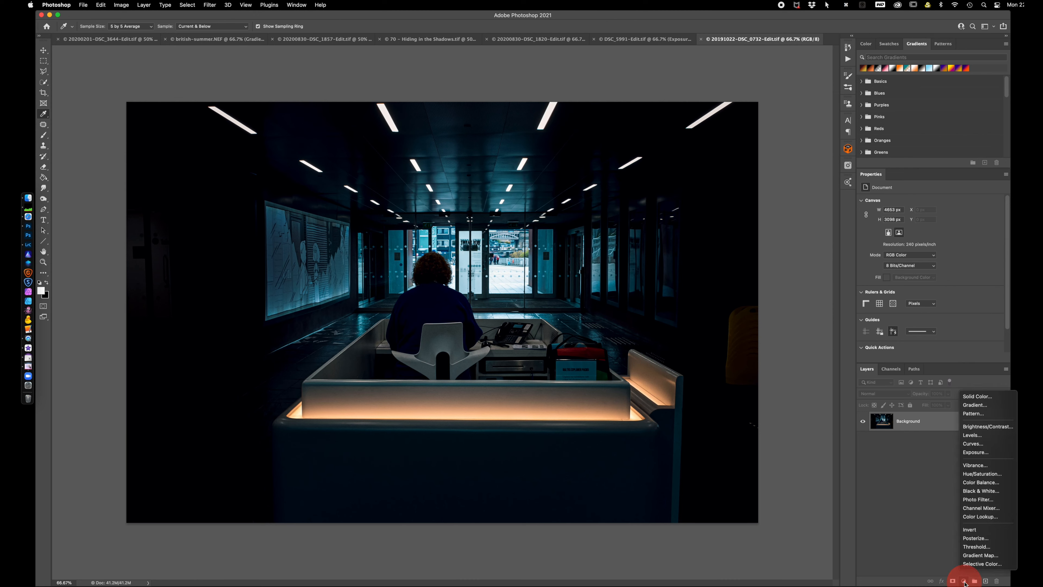
{"action": "left_click", "coordinate": [980, 466]}
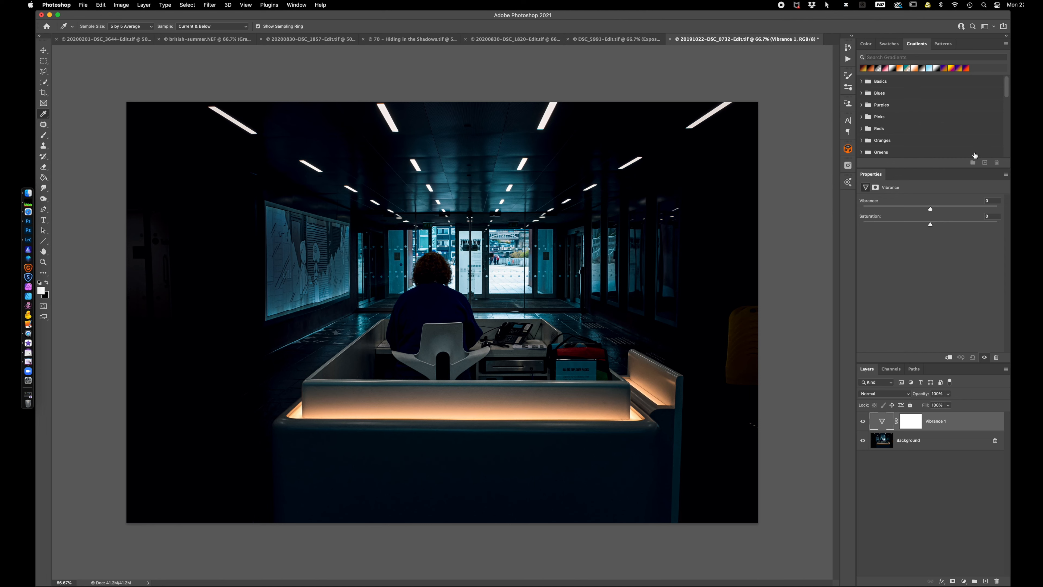
{"action": "left_click_drag", "start_coordinate": [932, 211], "coordinate": [969, 210]}
{"action": "left_click", "coordinate": [929, 209]}
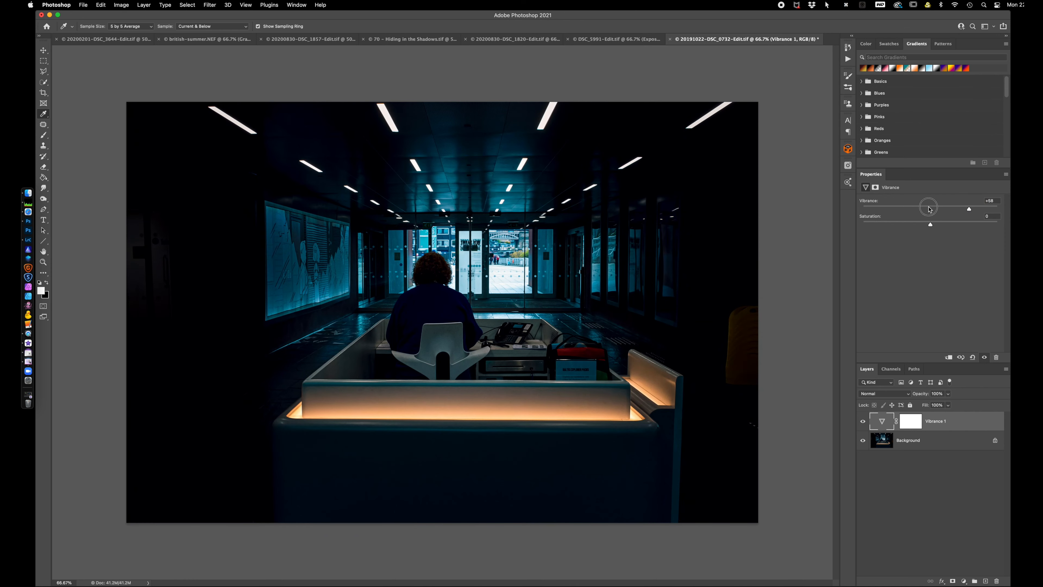
{"action": "left_click_drag", "start_coordinate": [932, 225], "coordinate": [971, 226]}
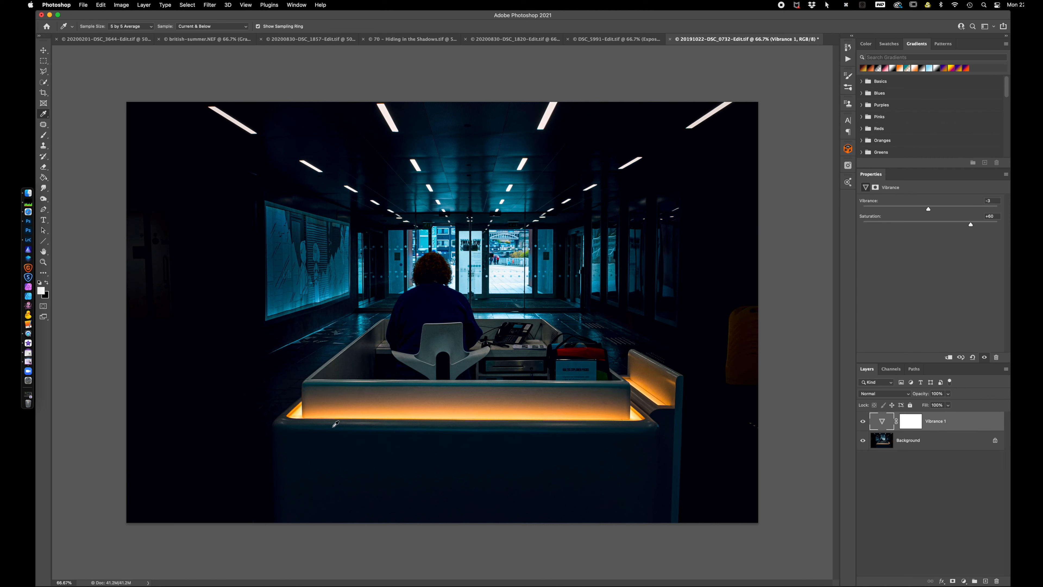
{"action": "mouse_move", "coordinate": [971, 224]}
{"action": "left_mouse_down"}
{"action": "mouse_move", "coordinate": [930, 225]}
{"action": "mouse_move", "coordinate": [974, 227]}
{"action": "left_mouse_up"}
{"action": "mouse_move", "coordinate": [975, 227]}
{"action": "left_mouse_down"}
{"action": "mouse_move", "coordinate": [892, 223]}
{"action": "mouse_move", "coordinate": [970, 211]}
{"action": "left_mouse_up"}
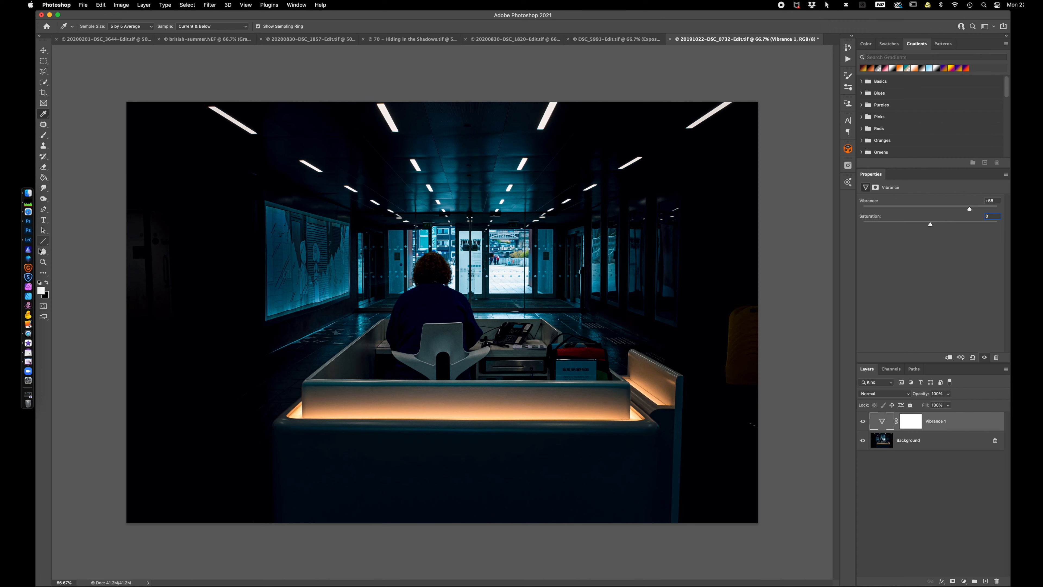
Switch to Lightroom Classic and open the photo of cyclists in the tiled tunnel in Adobe Photoshop 2021 with Edit Original
{"action": "left_click", "coordinate": [28, 241]}
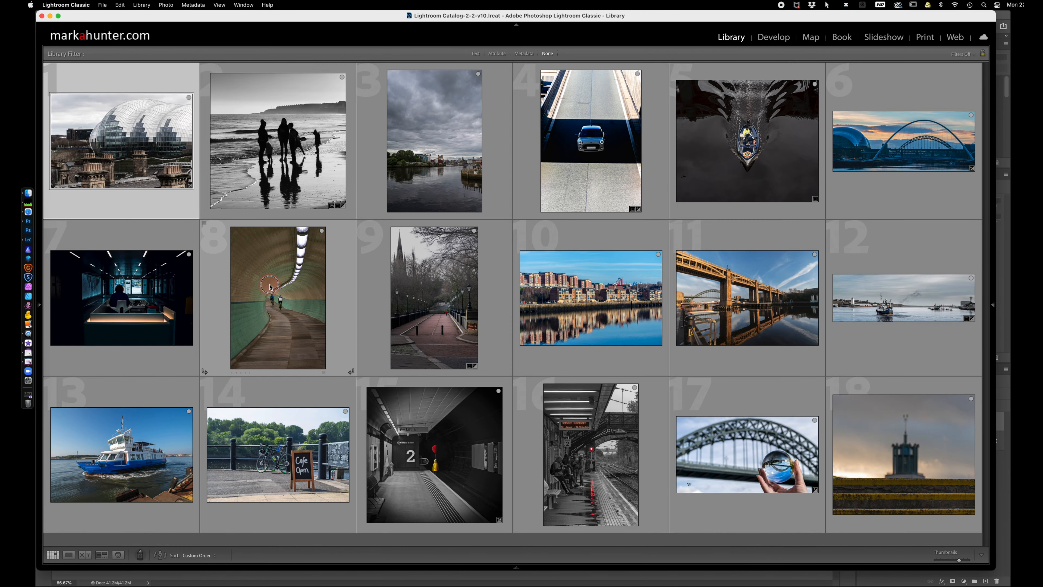
{"action": "right_click", "coordinate": [269, 286]}
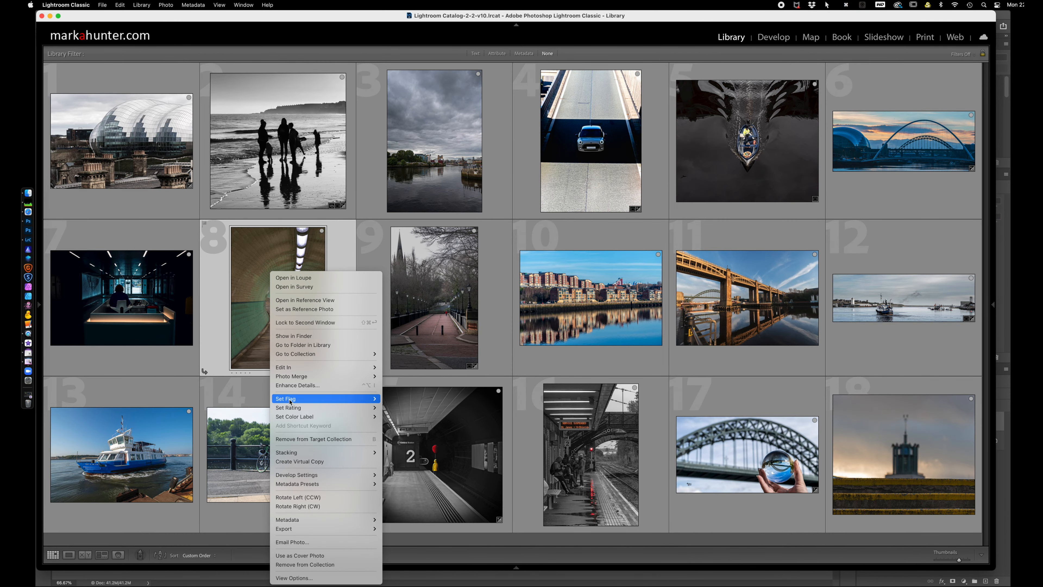
{"action": "mouse_move", "coordinate": [288, 367]}
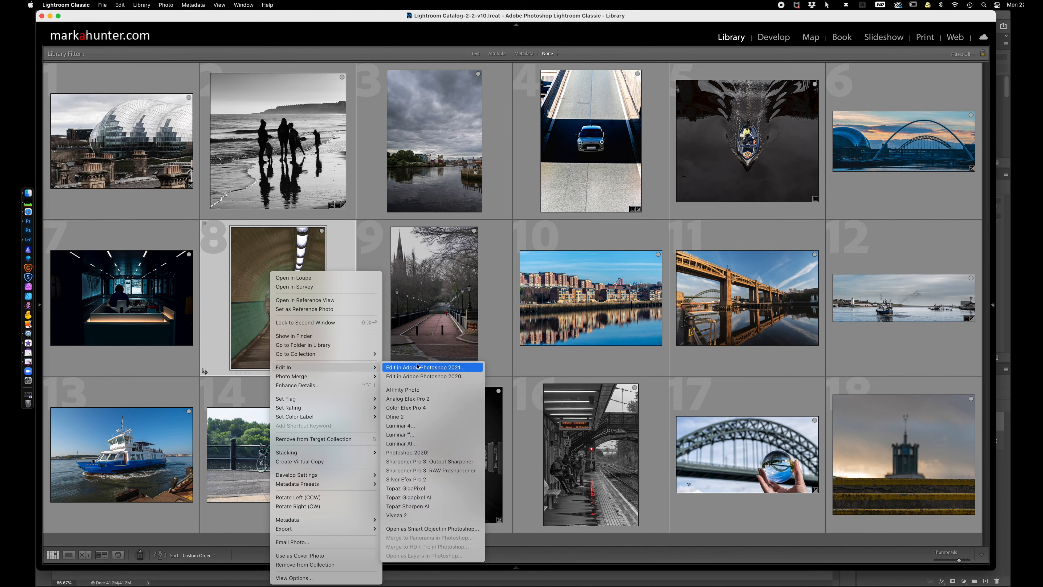
{"action": "left_click", "coordinate": [425, 368]}
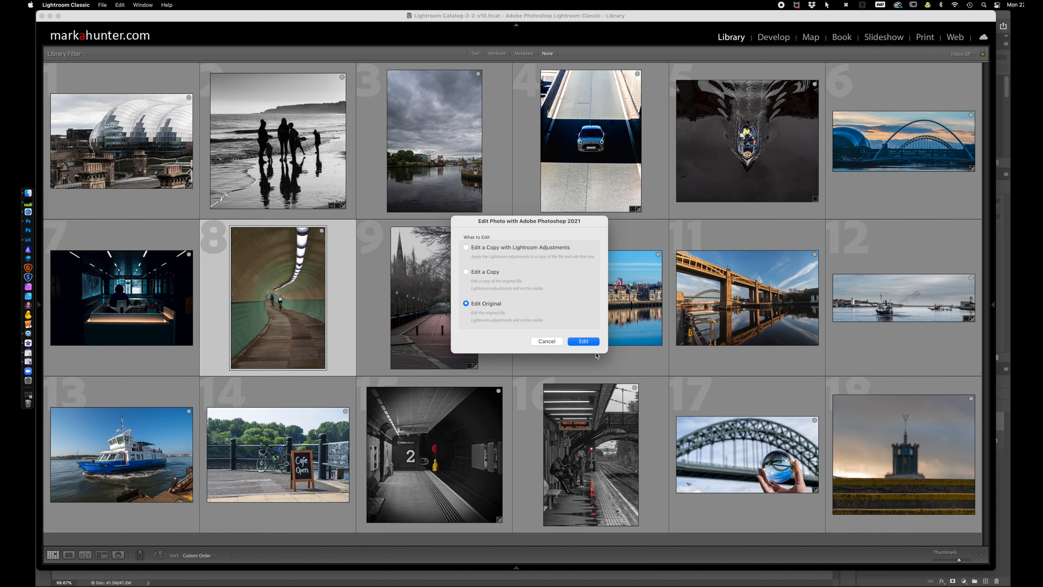
{"action": "left_click", "coordinate": [589, 341]}
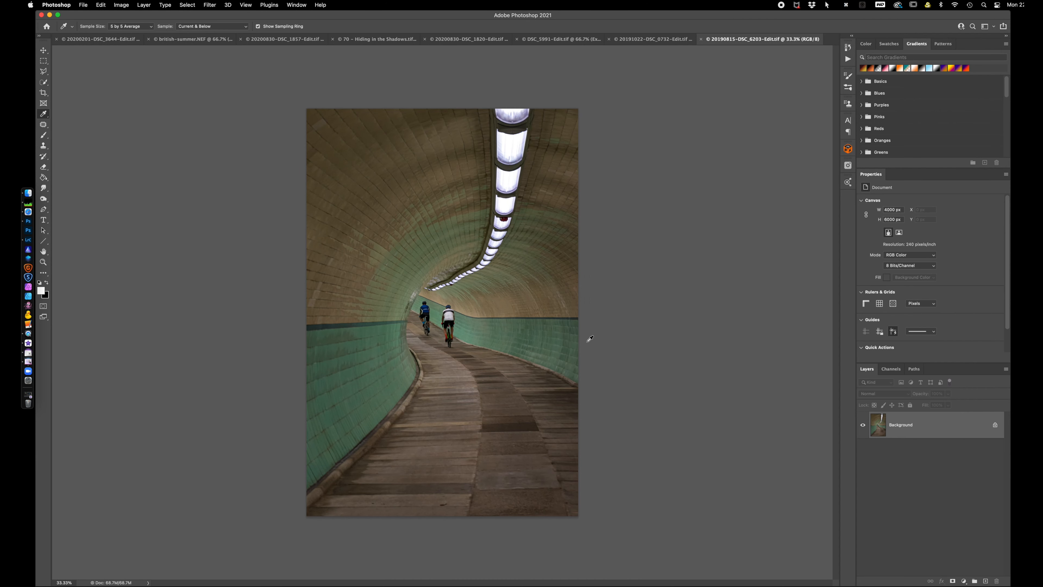
Add a Hue/Saturation adjustment layer above the tunnel photo, try the Master sliders, and reset the adjustment to its defaults
{"action": "left_click", "coordinate": [964, 581]}
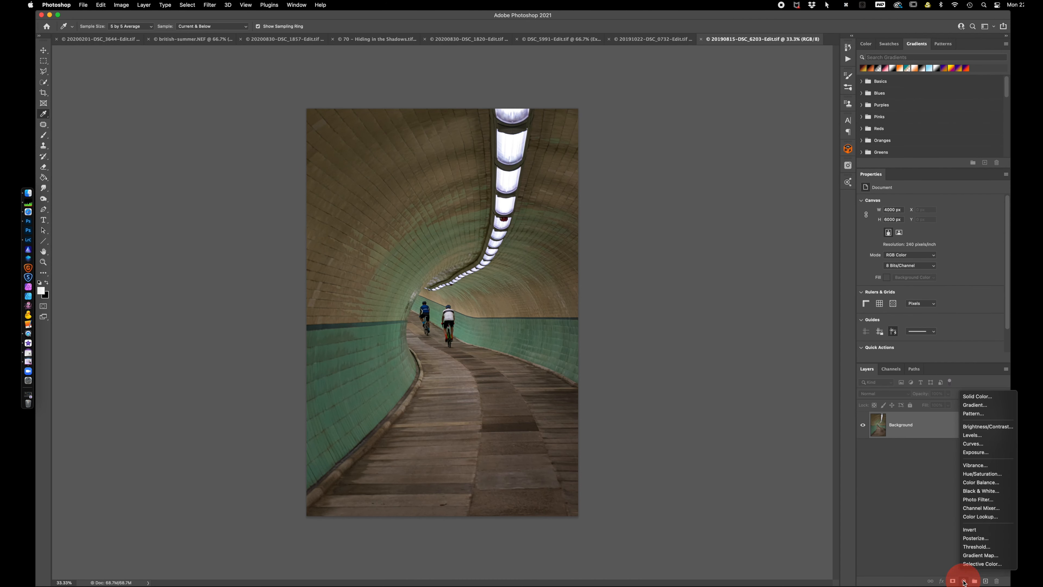
{"action": "left_click", "coordinate": [982, 475]}
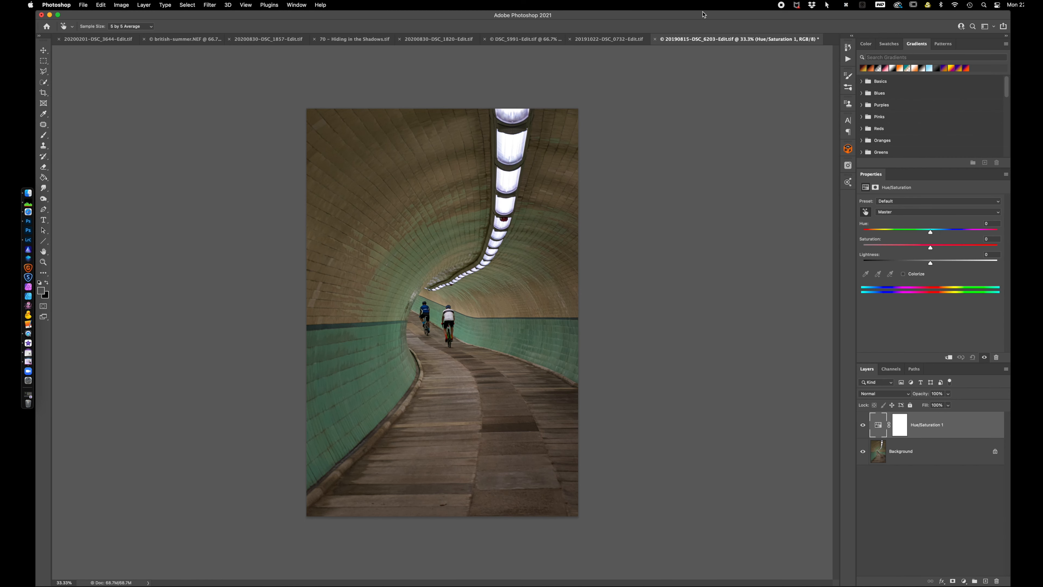
{"action": "key", "text": "super+equal"}
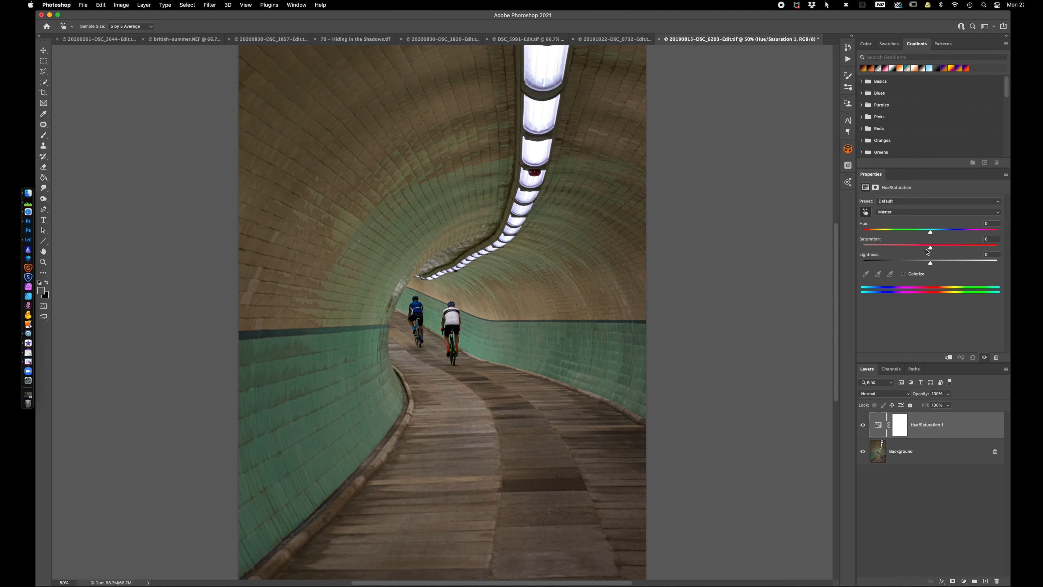
{"action": "mouse_move", "coordinate": [931, 248]}
{"action": "left_mouse_down"}
{"action": "mouse_move", "coordinate": [893, 250]}
{"action": "mouse_move", "coordinate": [960, 247]}
{"action": "mouse_move", "coordinate": [931, 257]}
{"action": "mouse_move", "coordinate": [961, 233]}
{"action": "mouse_move", "coordinate": [889, 234]}
{"action": "mouse_move", "coordinate": [932, 233]}
{"action": "mouse_move", "coordinate": [906, 265]}
{"action": "mouse_move", "coordinate": [925, 265]}
{"action": "left_mouse_up"}
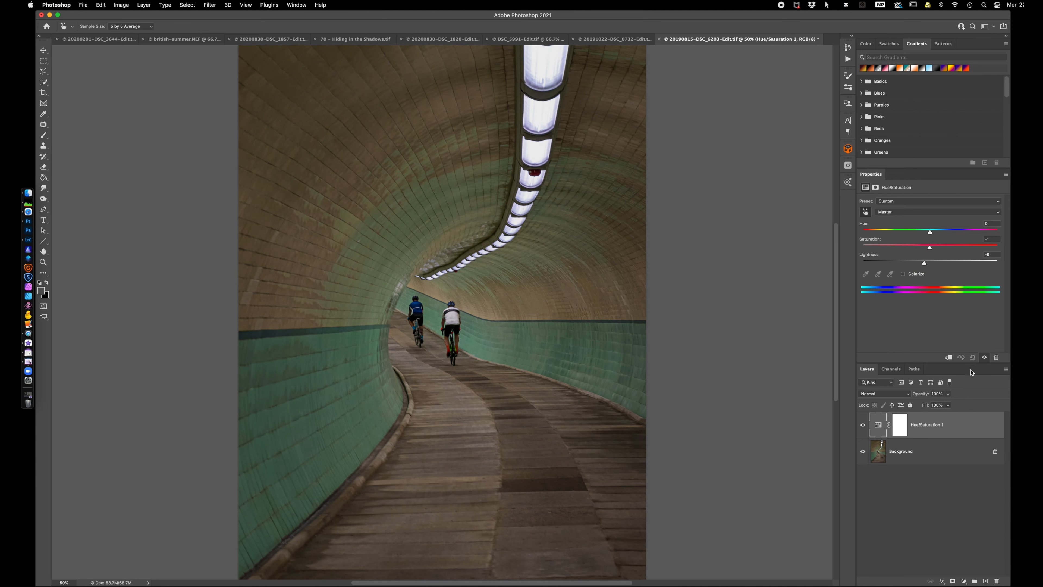
{"action": "left_click", "coordinate": [974, 358]}
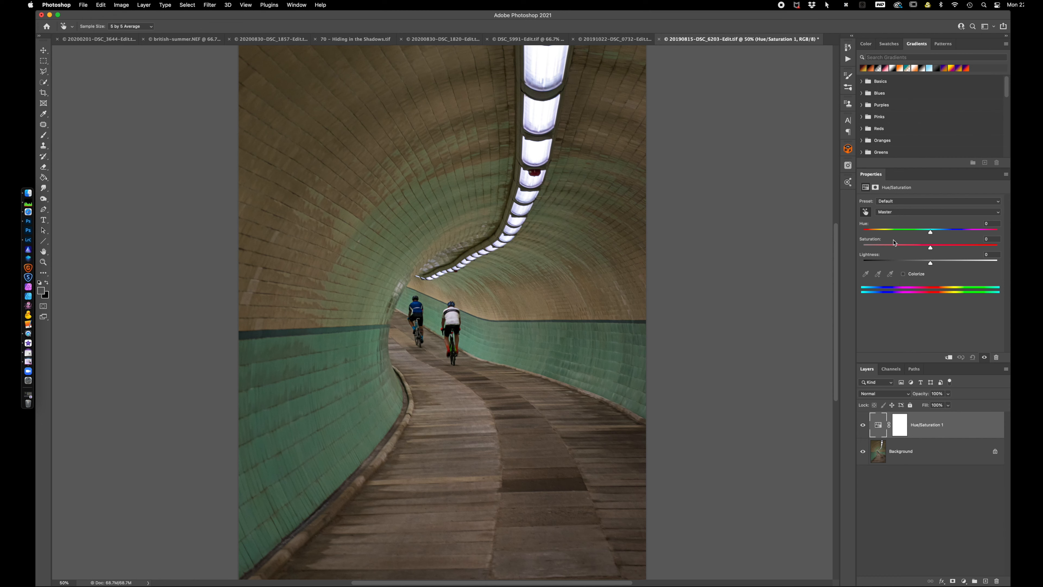
Activate the Hue/Saturation on-image adjustment and try strongly raised and fully removed Blues saturation from the cyclist's blue jersey
{"action": "left_click", "coordinate": [866, 212]}
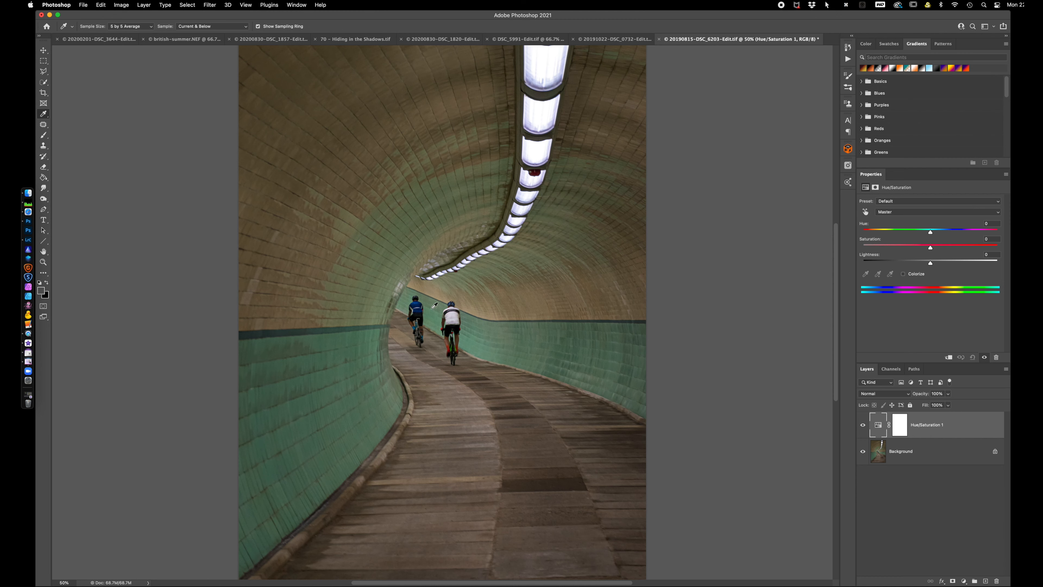
{"action": "left_click", "coordinate": [418, 304]}
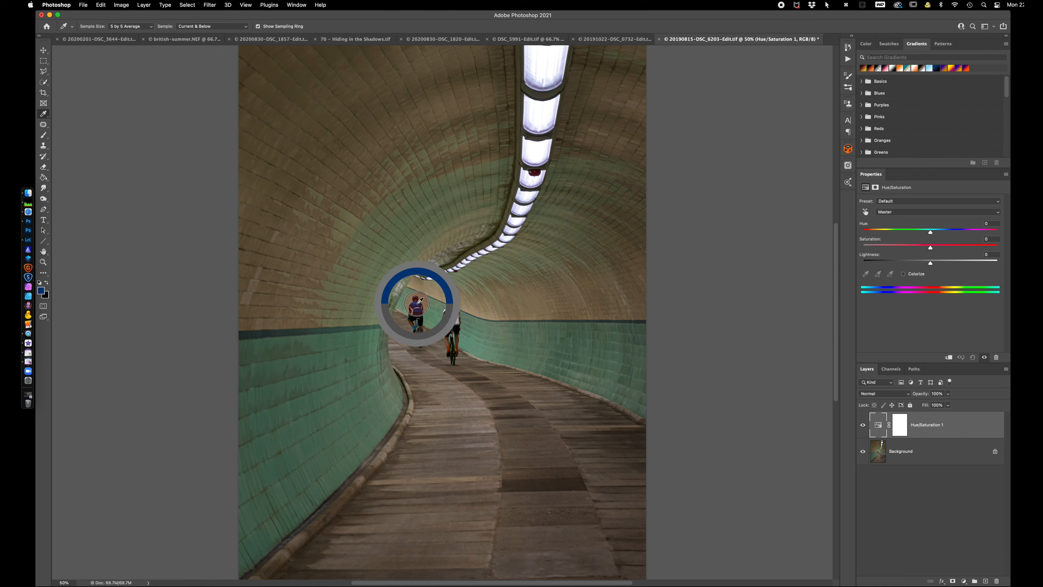
{"action": "left_click_drag", "start_coordinate": [419, 302], "coordinate": [493, 304]}
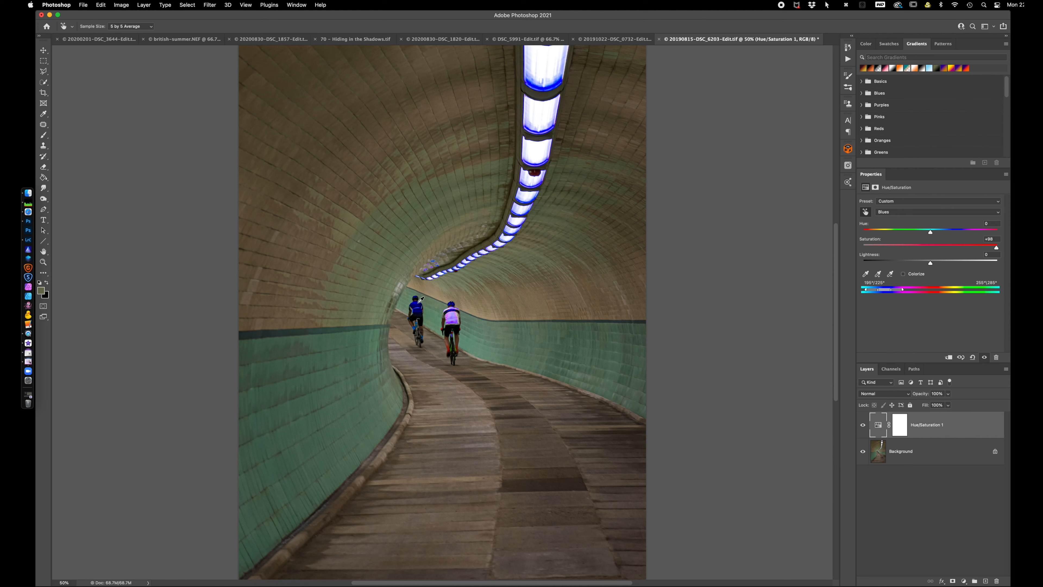
{"action": "left_click_drag", "start_coordinate": [419, 302], "coordinate": [330, 302]}
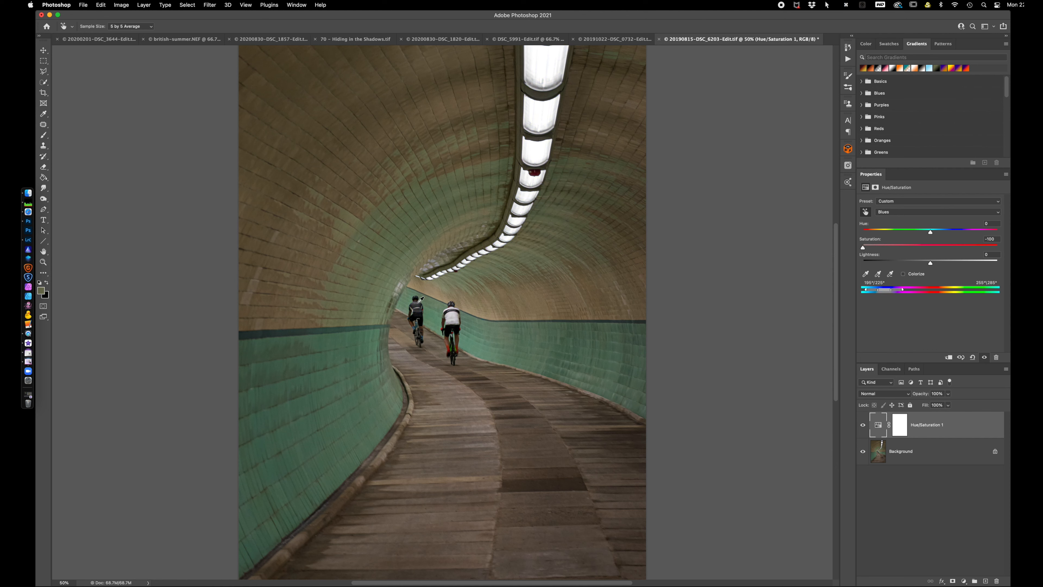
{"action": "left_click_drag", "start_coordinate": [421, 300], "coordinate": [452, 302]}
{"action": "left_click", "coordinate": [488, 335]}
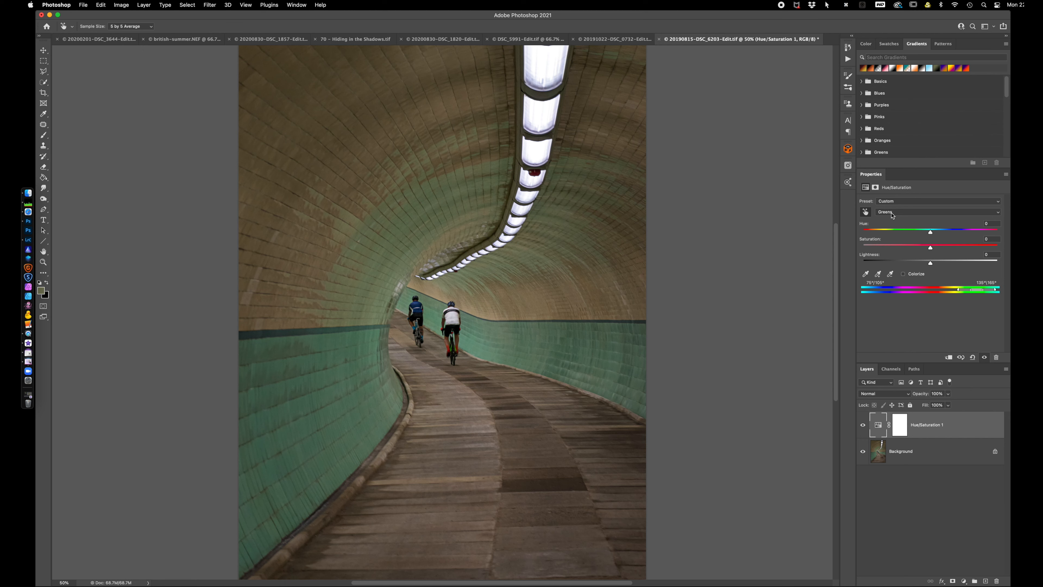
{"action": "left_click_drag", "start_coordinate": [423, 304], "coordinate": [416, 305]}
Sample the tunnel walls and rear cyclist to raise the saturation of Greens to about +63, Yellows slightly, and Reds to about +47
{"action": "left_click", "coordinate": [537, 345]}
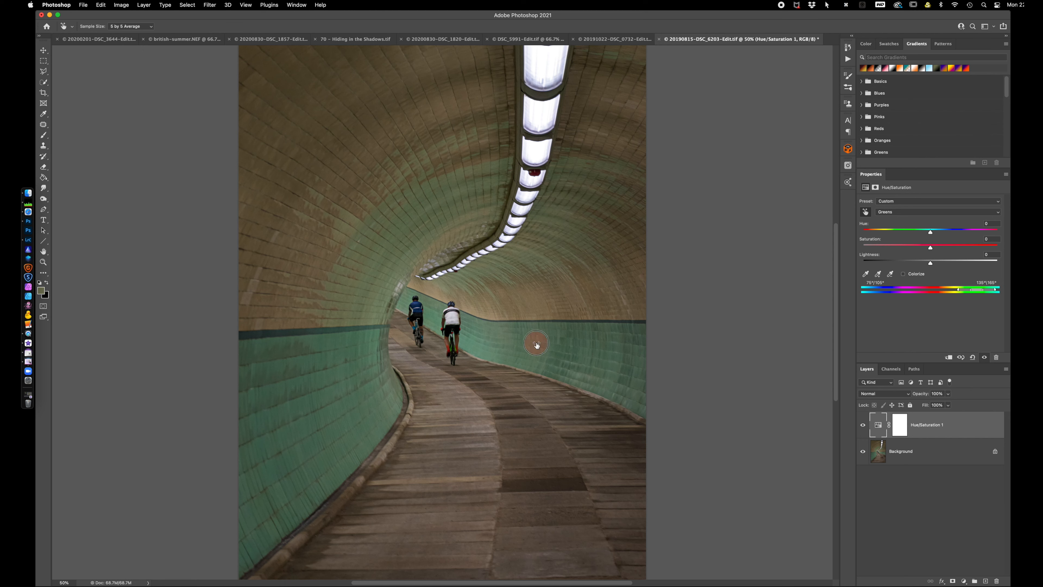
{"action": "left_click_drag", "start_coordinate": [536, 345], "coordinate": [563, 348]}
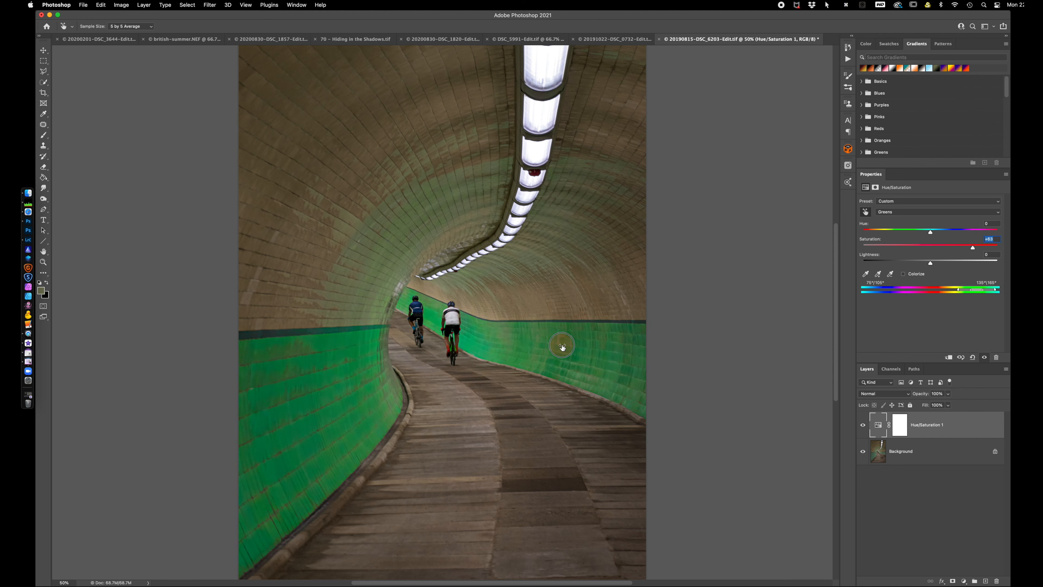
{"action": "left_click_drag", "start_coordinate": [562, 347], "coordinate": [562, 346]}
{"action": "left_click_drag", "start_coordinate": [320, 131], "coordinate": [319, 130]}
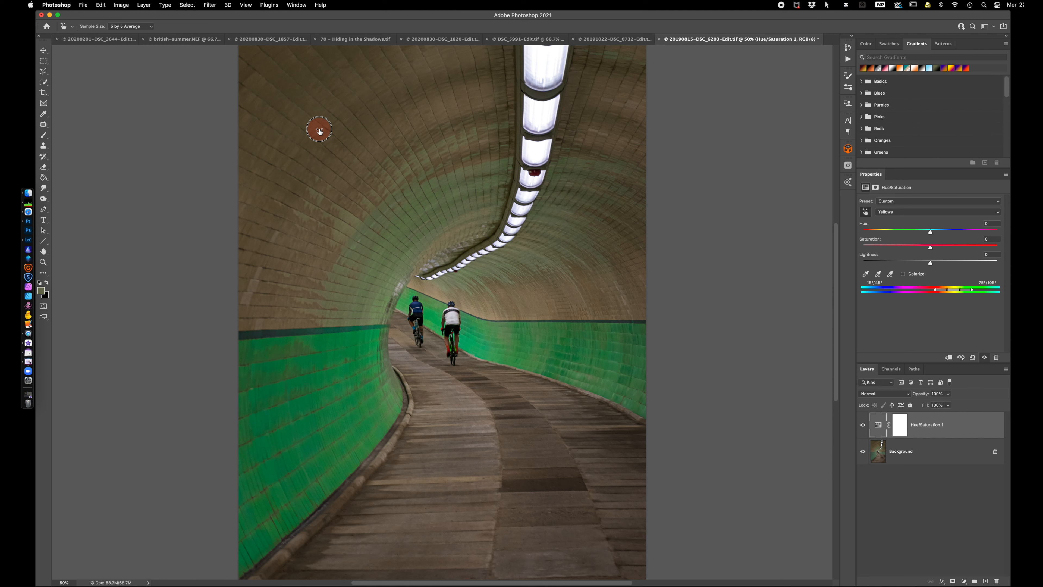
{"action": "left_click_drag", "start_coordinate": [320, 130], "coordinate": [331, 130]}
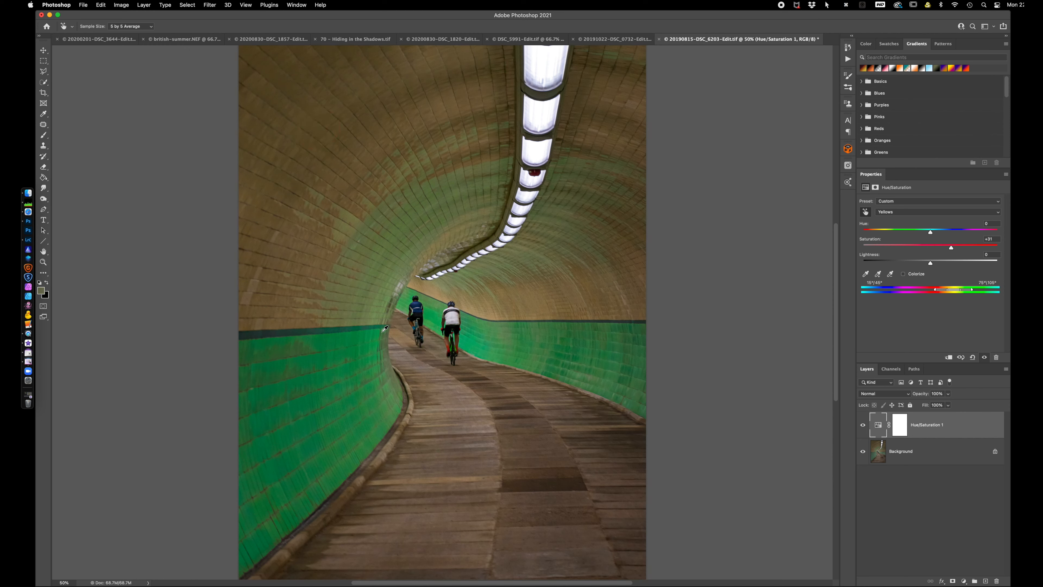
{"action": "mouse_move", "coordinate": [451, 344]}
{"action": "left_mouse_down"}
{"action": "mouse_move", "coordinate": [474, 350]}
{"action": "mouse_move", "coordinate": [452, 345]}
{"action": "left_mouse_up"}
Switch to Lightroom Classic and open the photo of the lamp-lined bridge with the church spire in Adobe Photoshop 2021 with Edit Original
{"action": "left_click", "coordinate": [29, 241]}
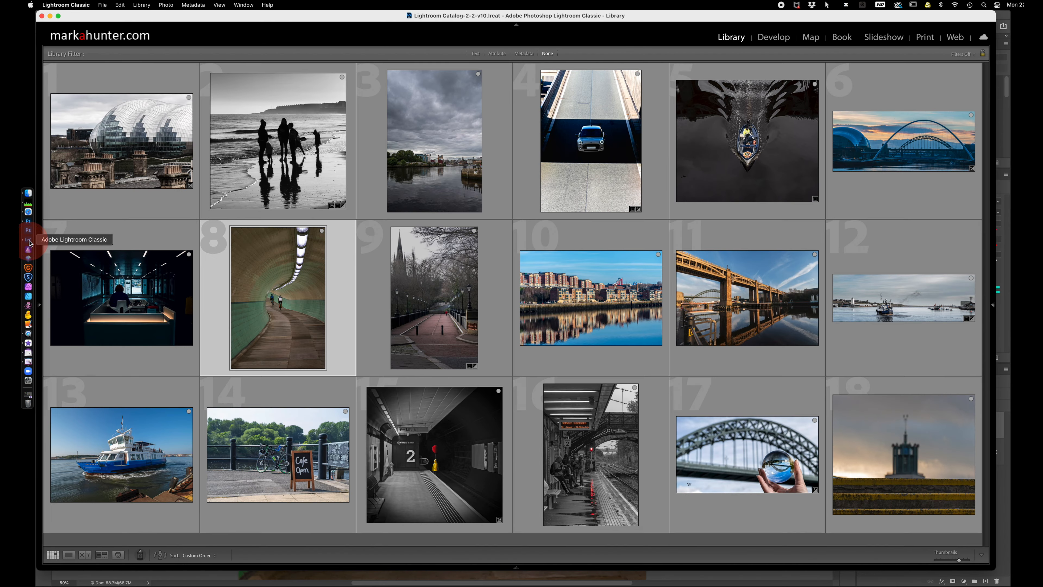
{"action": "left_click", "coordinate": [450, 310]}
{"action": "right_click", "coordinate": [449, 310]}
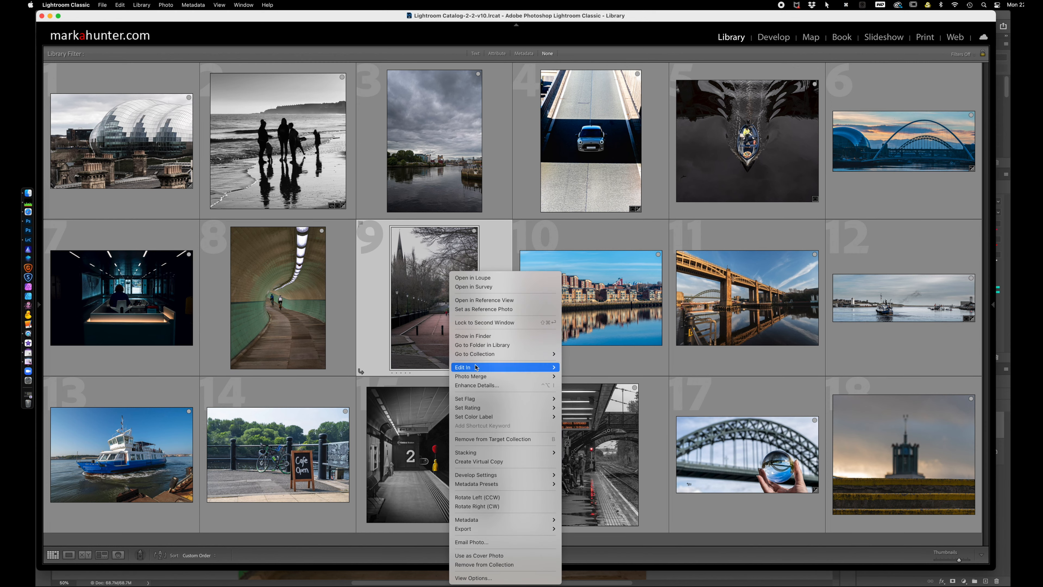
{"action": "mouse_move", "coordinate": [477, 367]}
{"action": "left_click", "coordinate": [610, 367]}
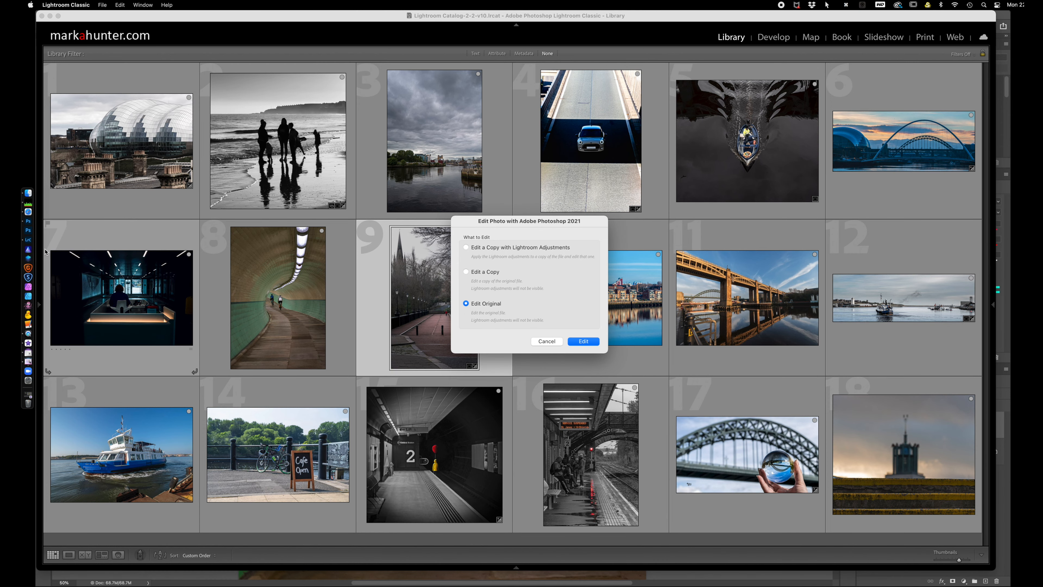
{"action": "left_click", "coordinate": [583, 342]}
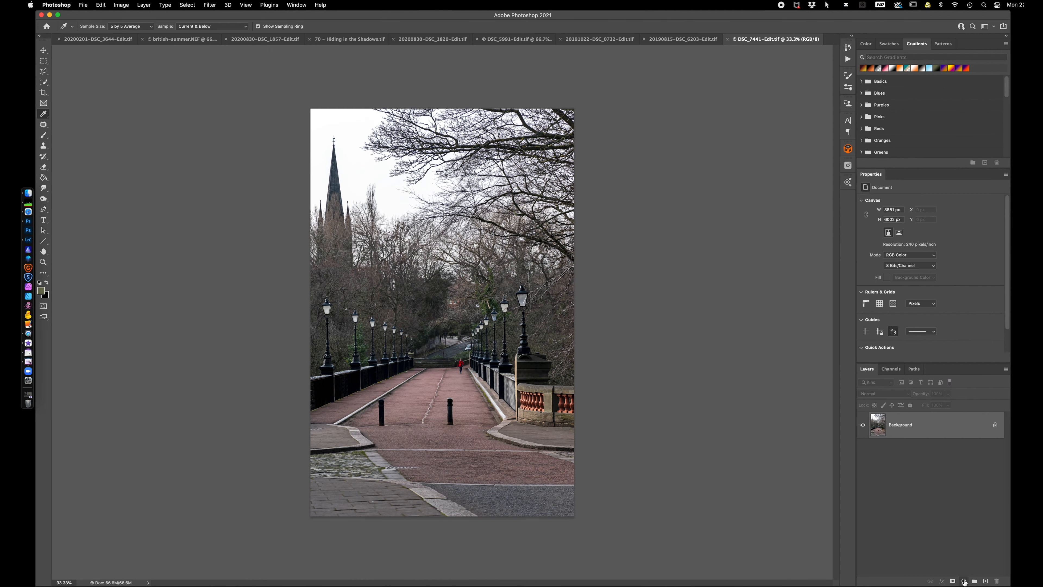
Add a Color Balance adjustment layer above the bridge photo and show its color settings instead of the mask properties
{"action": "left_click", "coordinate": [964, 580]}
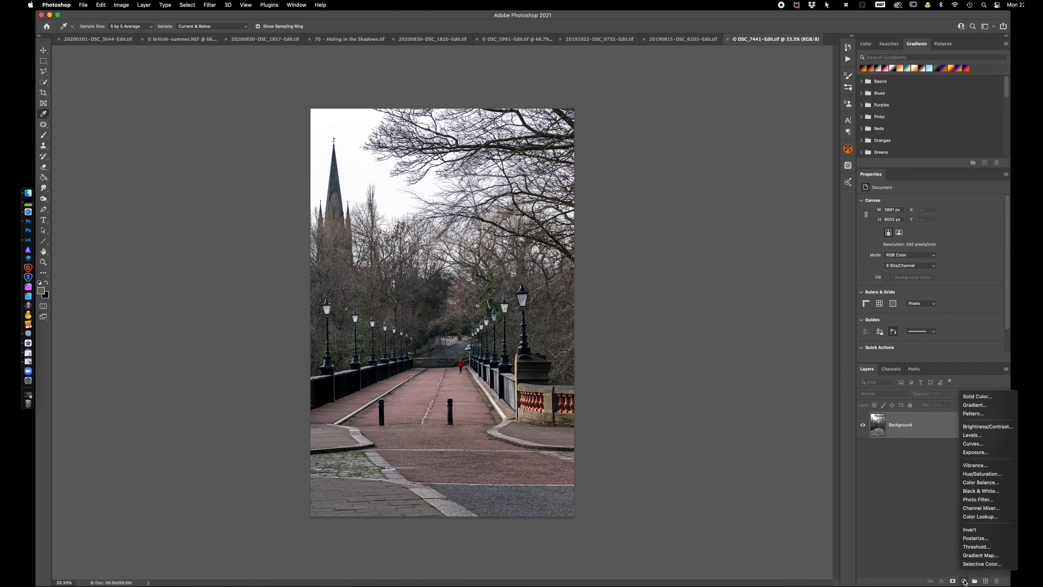
{"action": "left_click", "coordinate": [974, 484]}
{"action": "key", "text": "super+plus"}
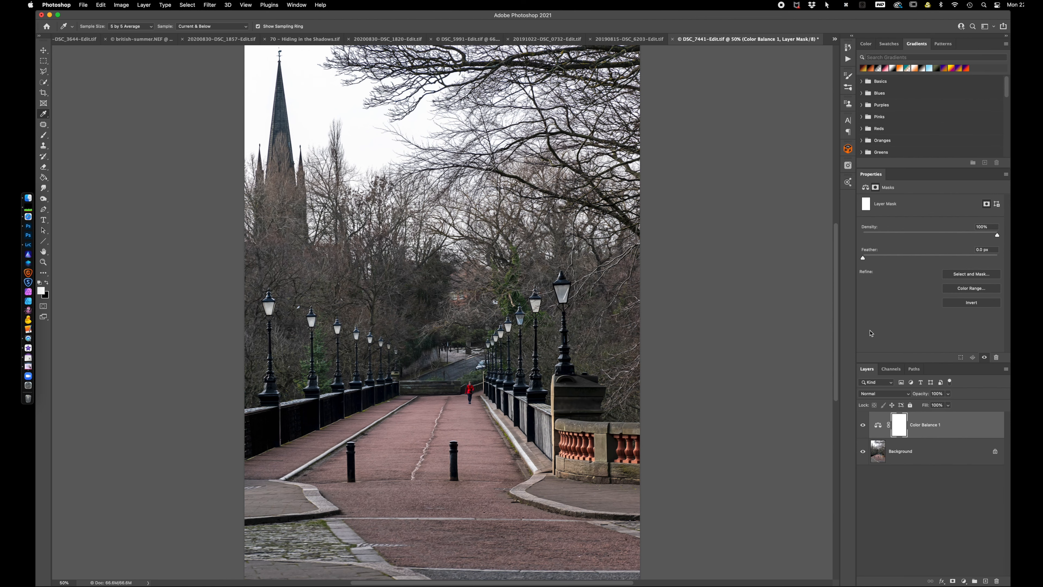
{"action": "left_click", "coordinate": [877, 427]}
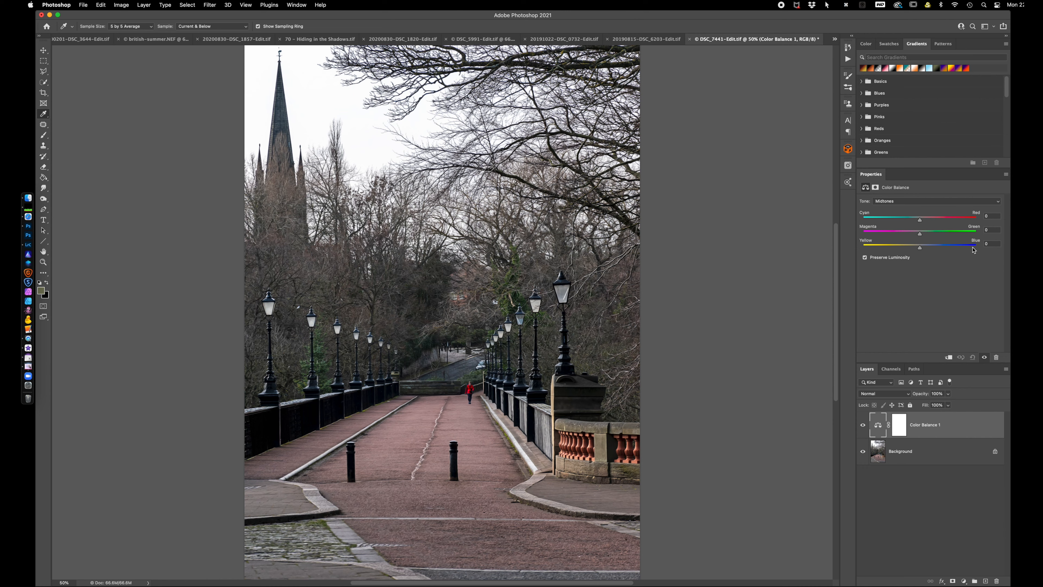
Try Color Balance with the Shadows at +29 towards blue and the Highlights at -35 towards yellow, and reset the adjustment
{"action": "left_click", "coordinate": [913, 202]}
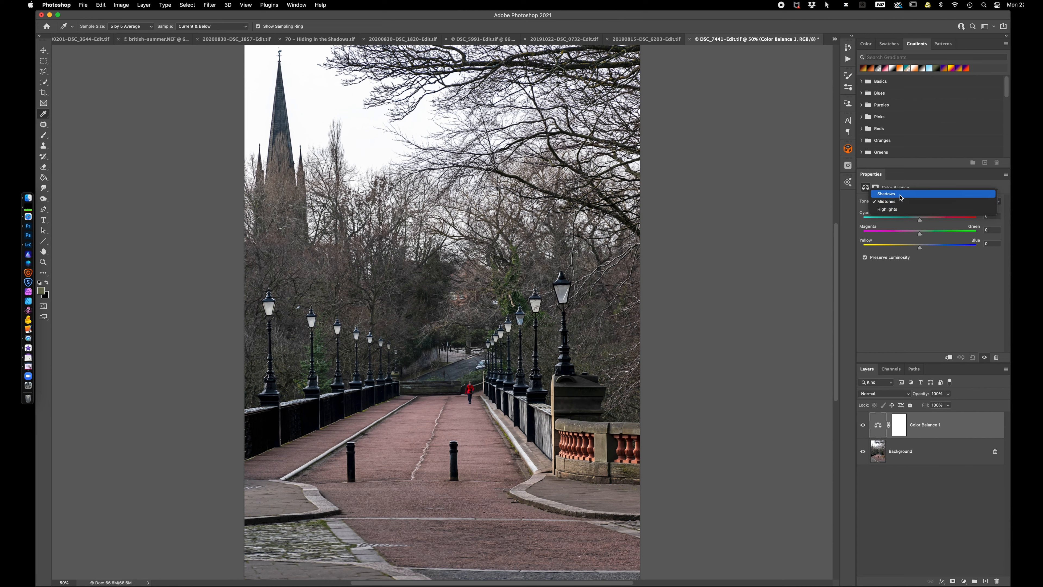
{"action": "left_click", "coordinate": [901, 194]}
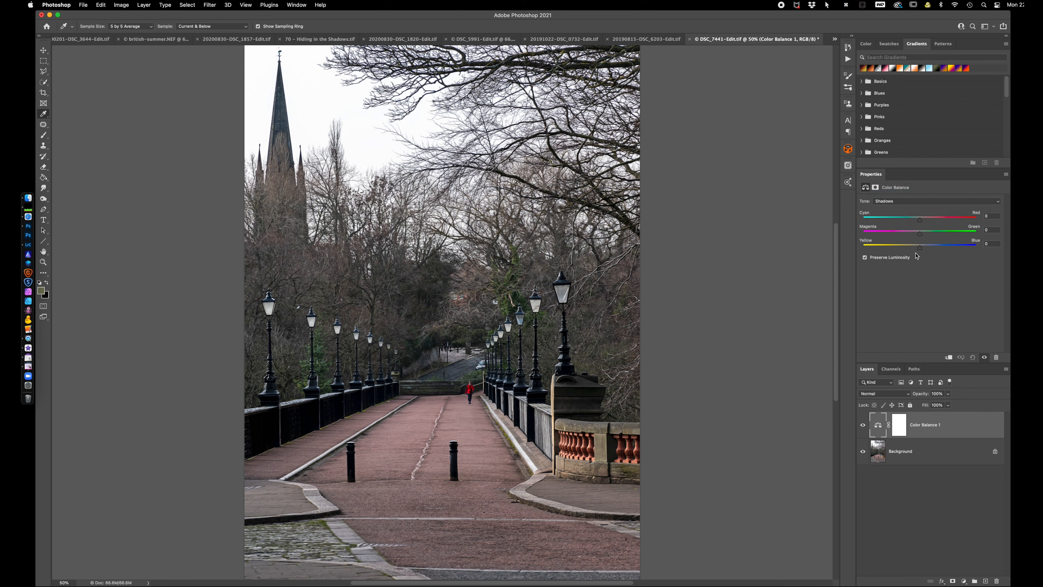
{"action": "left_click_drag", "start_coordinate": [921, 250], "coordinate": [938, 249]}
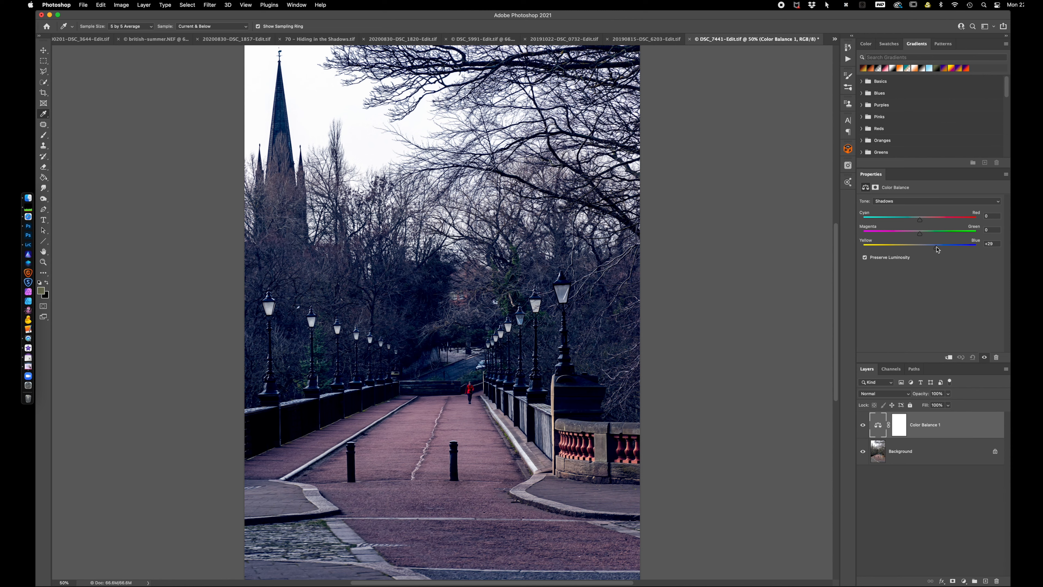
{"action": "left_click", "coordinate": [921, 203]}
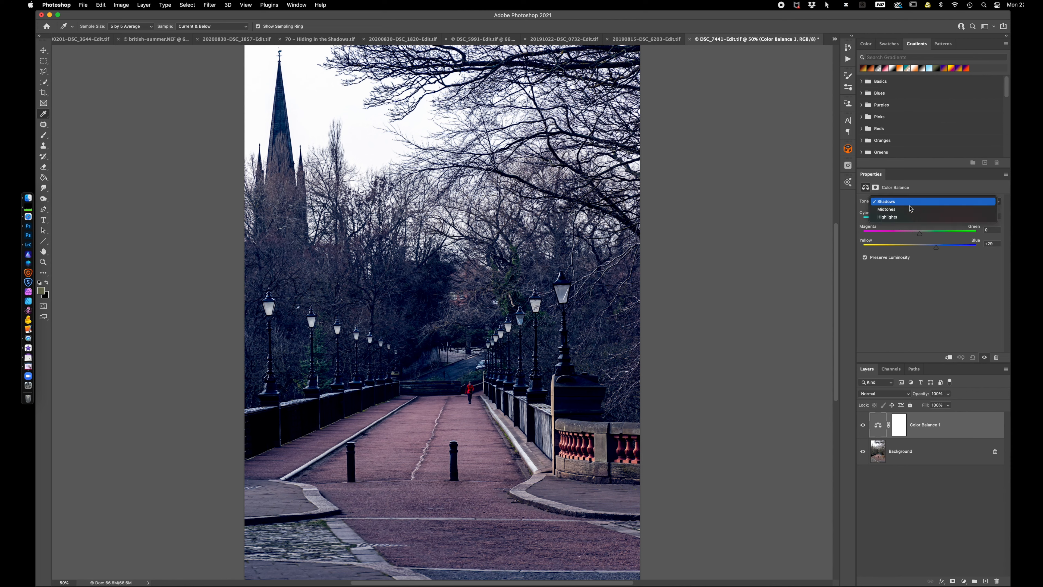
{"action": "left_click", "coordinate": [901, 217]}
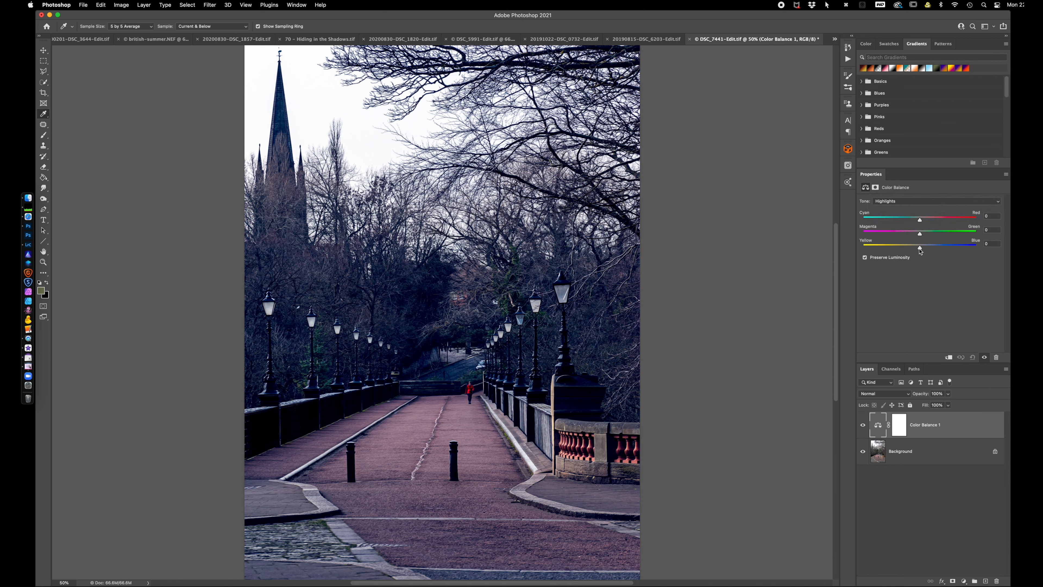
{"action": "left_click_drag", "start_coordinate": [921, 250], "coordinate": [900, 249]}
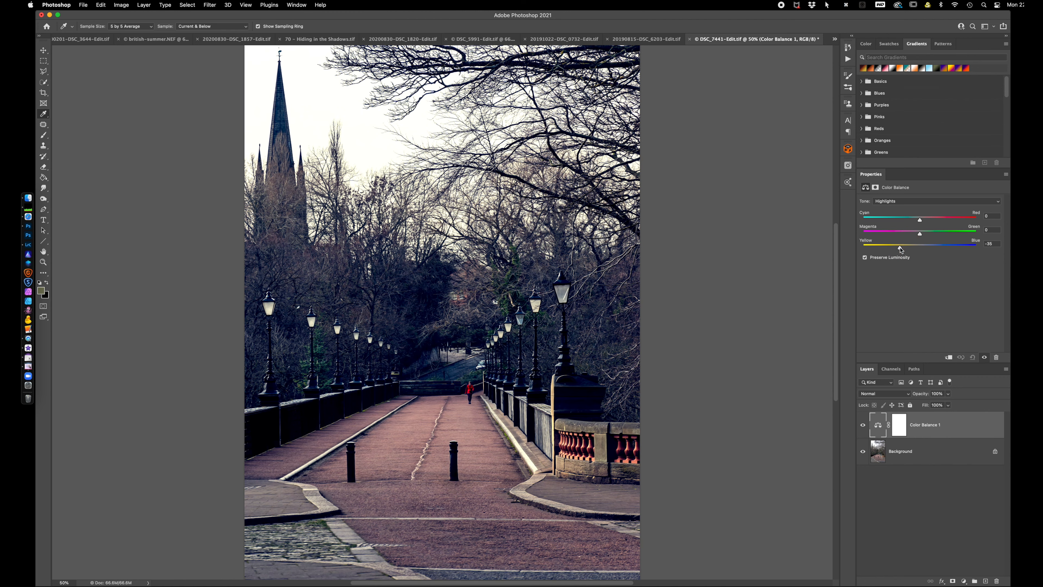
{"action": "left_click", "coordinate": [972, 356]}
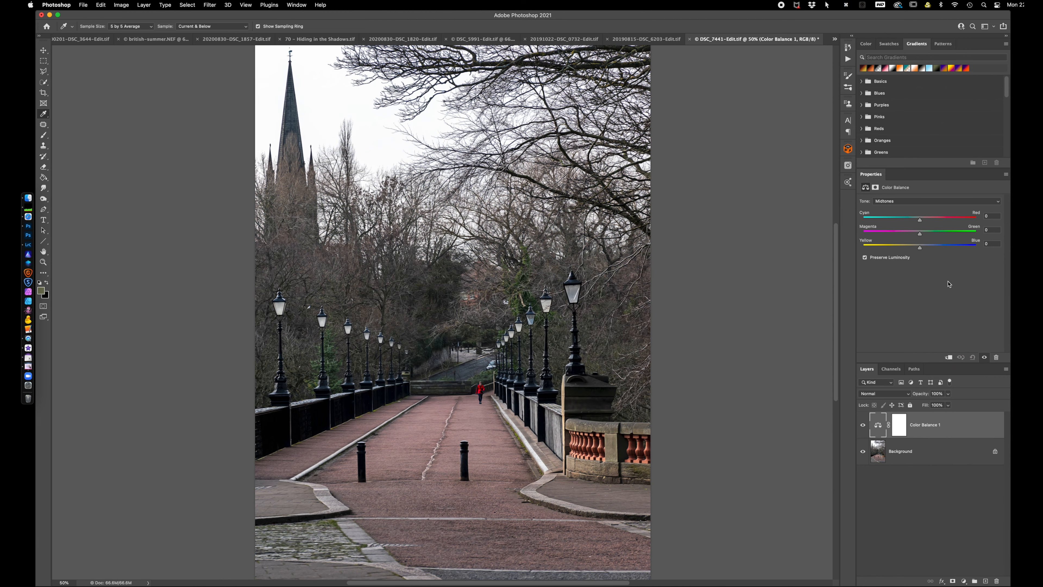
Set the Color Balance Cyan–Red value to +12 for the Shadows and -10 for the Highlights
{"action": "left_click", "coordinate": [910, 202]}
{"action": "left_click", "coordinate": [901, 191]}
{"action": "left_click_drag", "start_coordinate": [919, 222], "coordinate": [927, 223]}
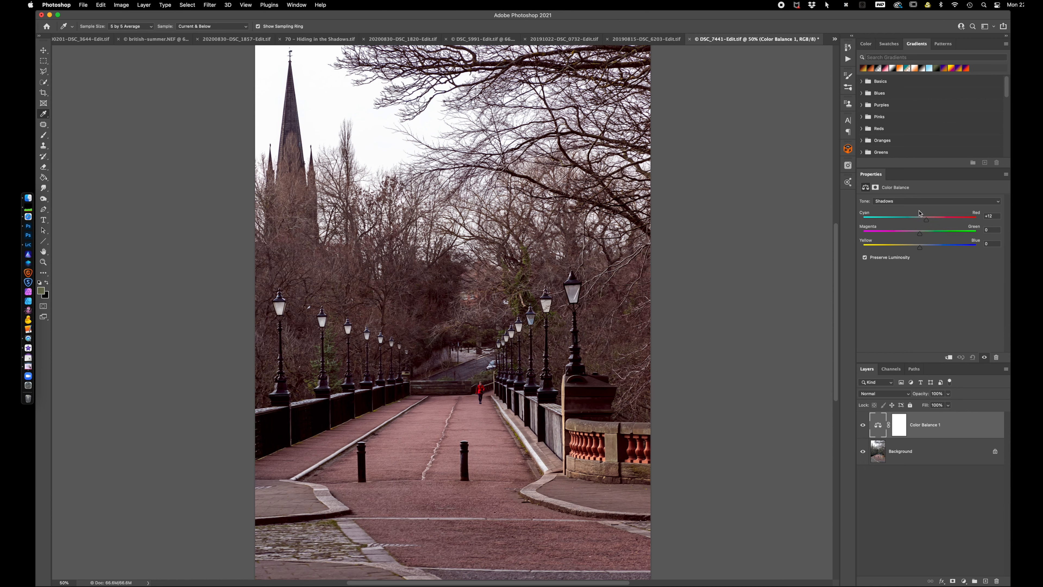
{"action": "left_click", "coordinate": [917, 201]}
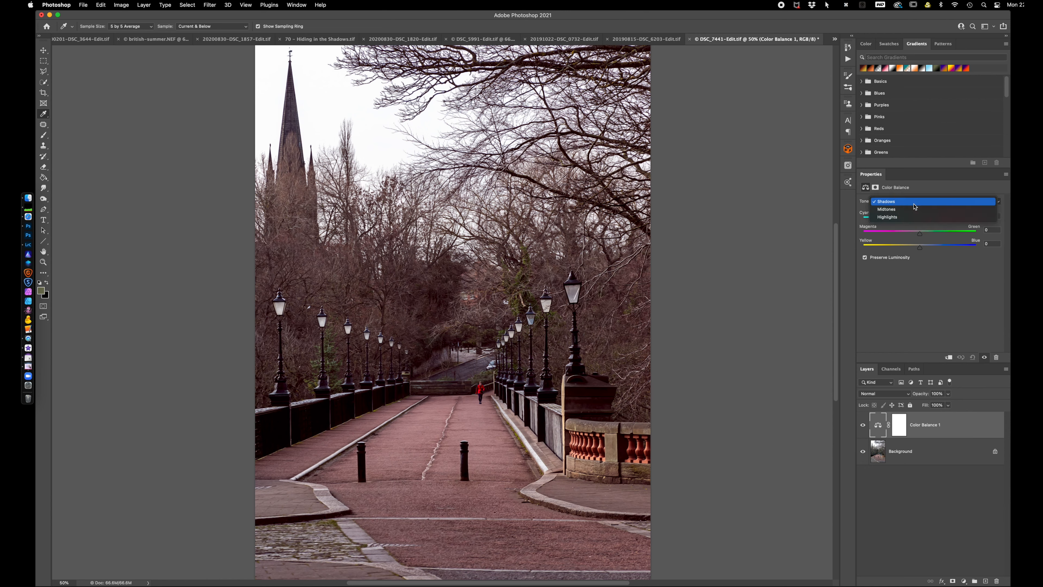
{"action": "left_click", "coordinate": [907, 217]}
{"action": "left_click_drag", "start_coordinate": [920, 222], "coordinate": [915, 223]}
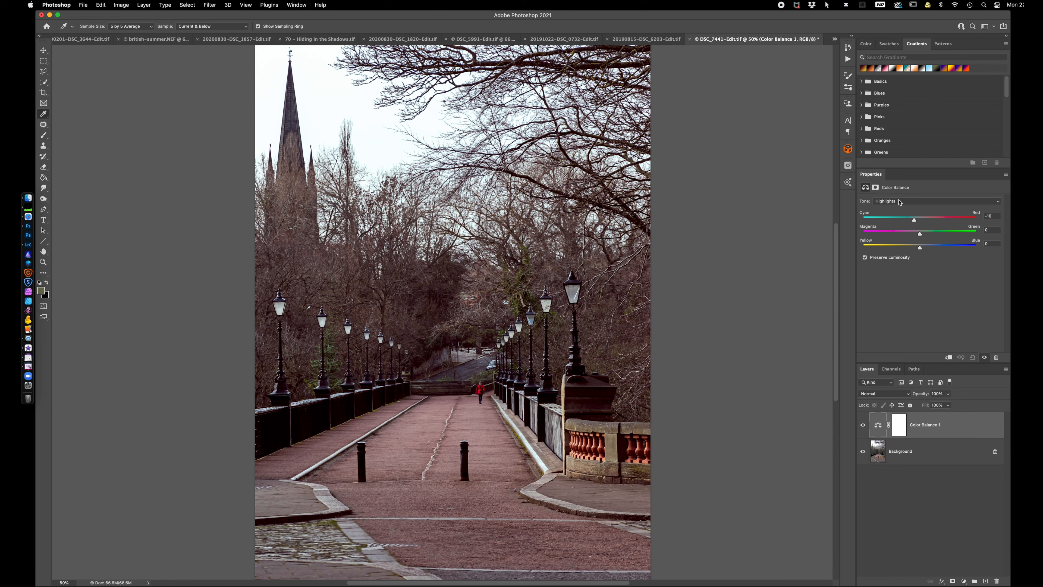
{"action": "left_click", "coordinate": [901, 201]}
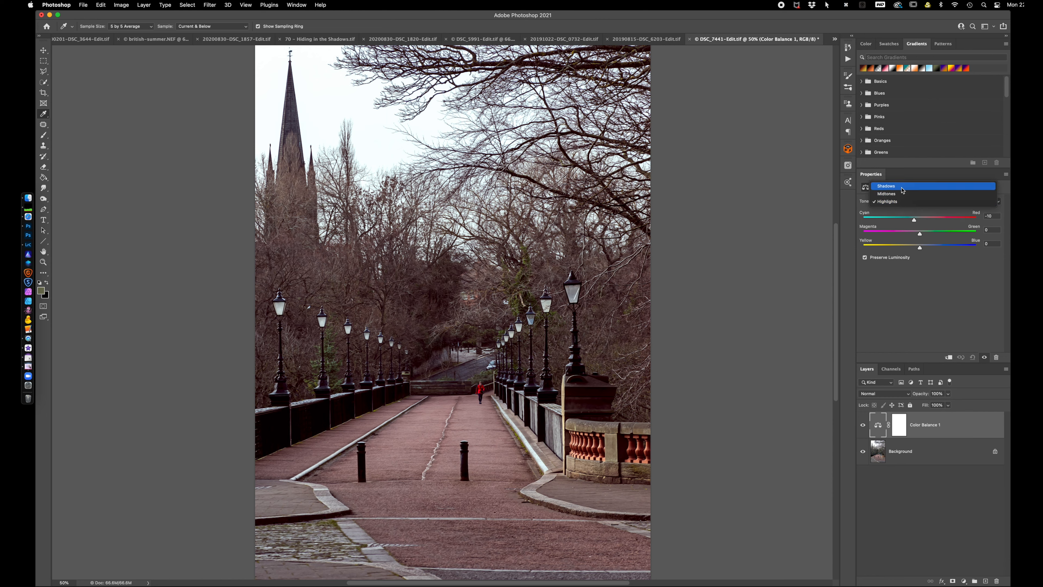
{"action": "left_click", "coordinate": [934, 308]}
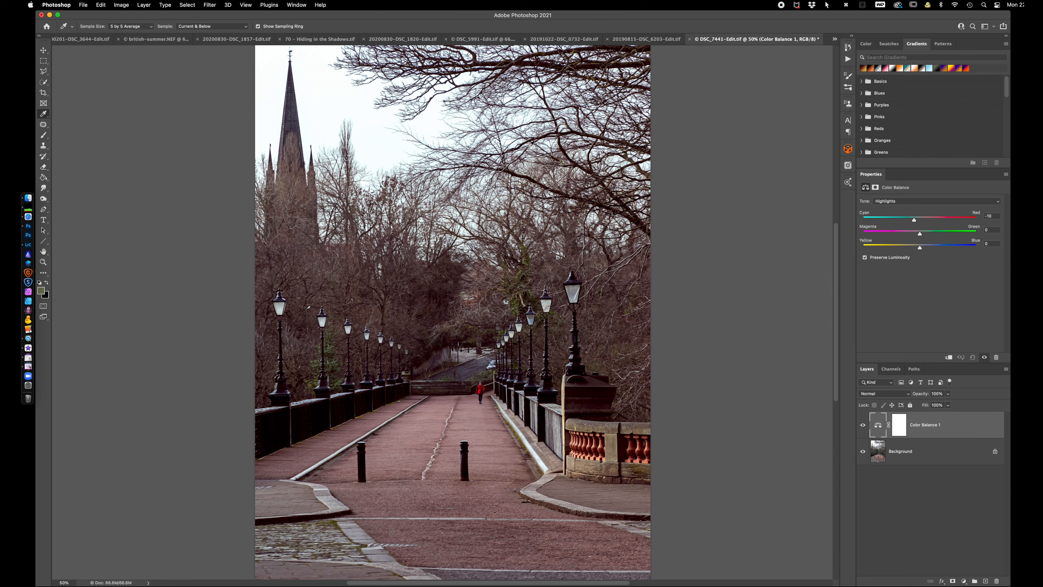
Switch to Lightroom Classic and open the photo of riverside apartments reflected in water in Adobe Photoshop 2021 with Edit Original
{"action": "left_click", "coordinate": [28, 245]}
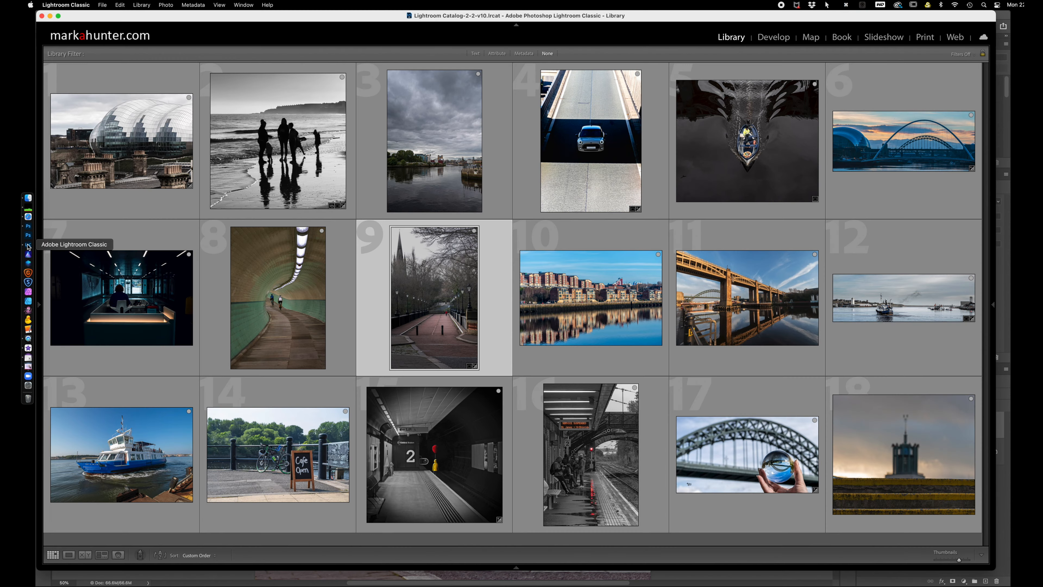
{"action": "left_click", "coordinate": [574, 304]}
{"action": "right_click", "coordinate": [574, 303]}
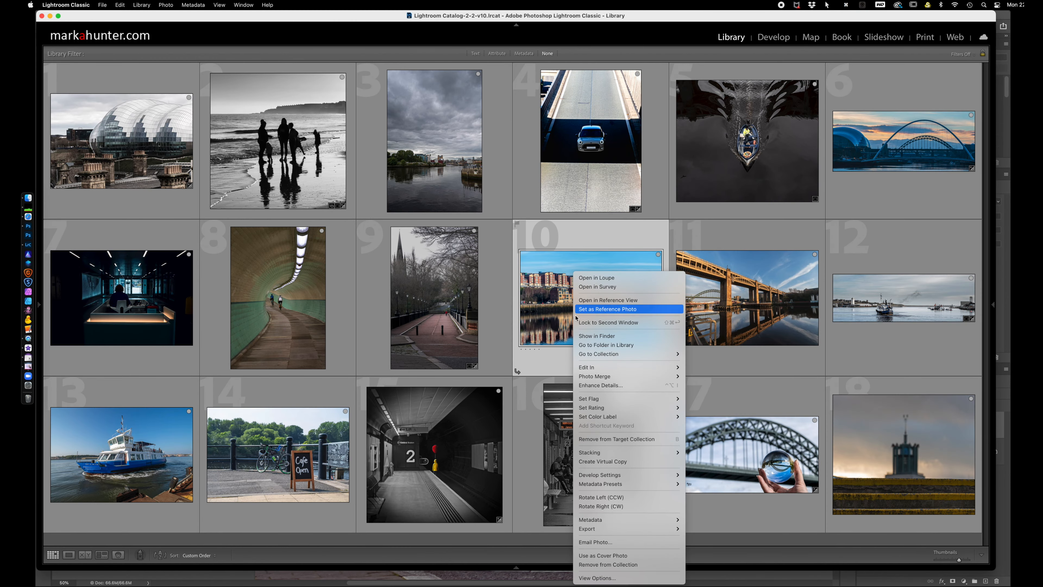
{"action": "mouse_move", "coordinate": [640, 367]}
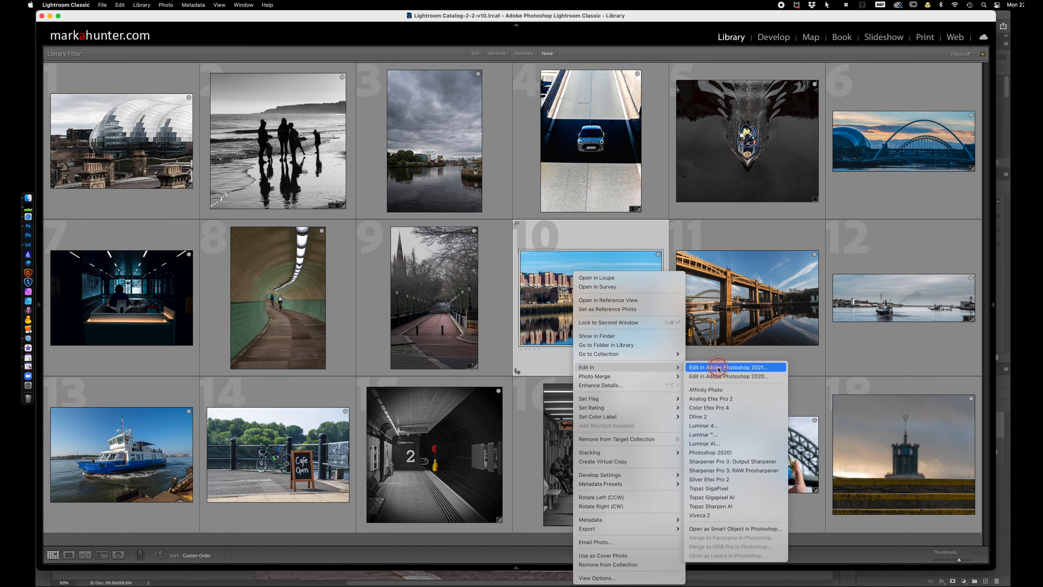
{"action": "left_click", "coordinate": [718, 368]}
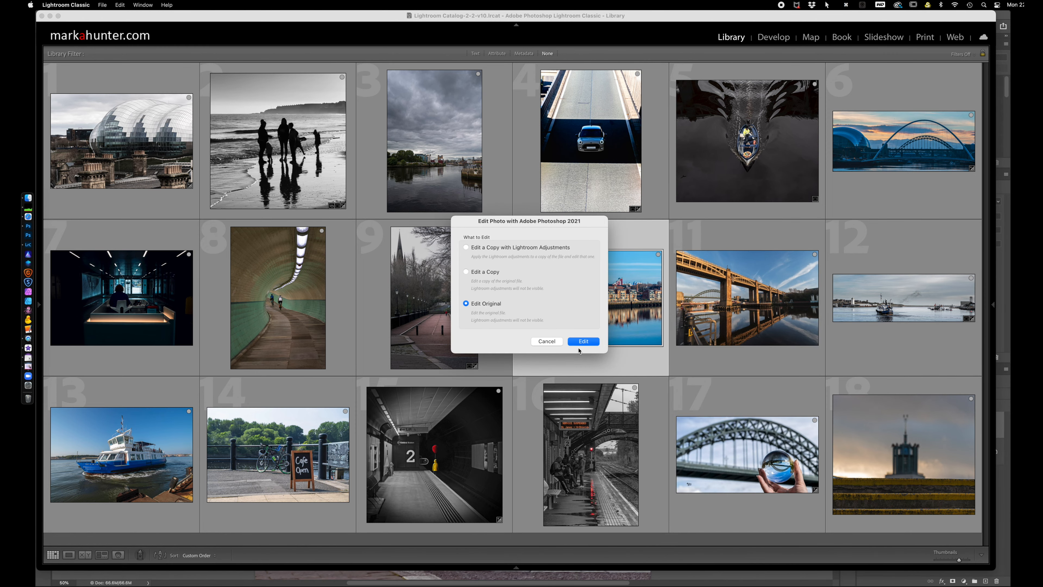
{"action": "left_click", "coordinate": [584, 341]}
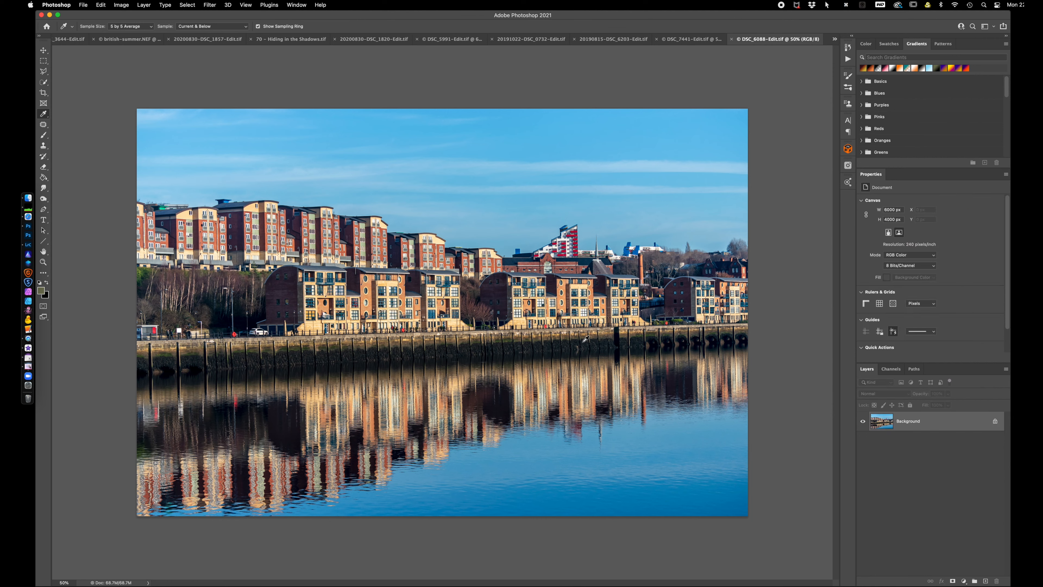
Add a Black & White adjustment layer above the riverside photo and compare the conversion with the original colors
{"action": "left_click", "coordinate": [963, 581]}
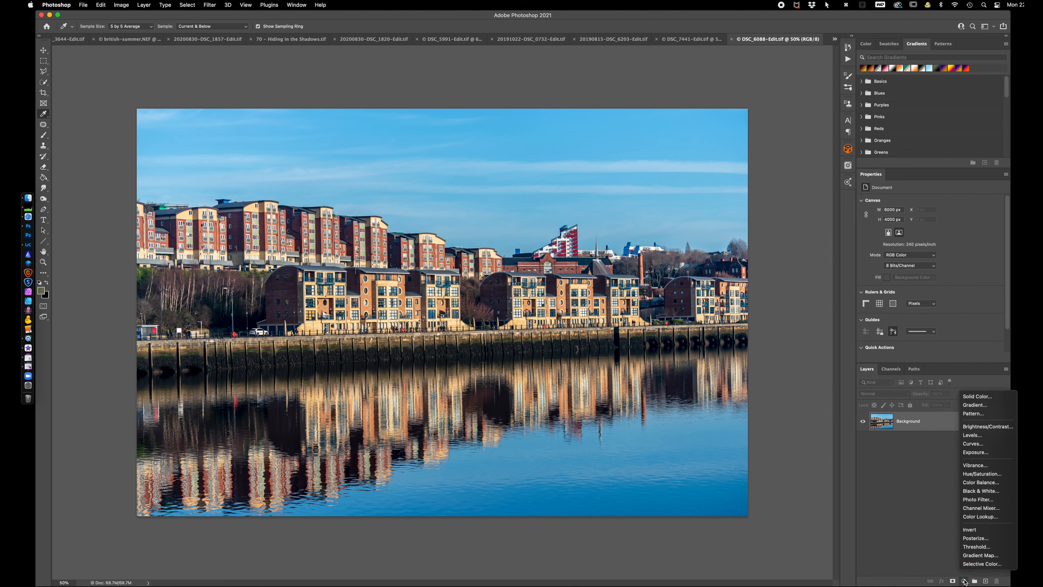
{"action": "left_click", "coordinate": [976, 492]}
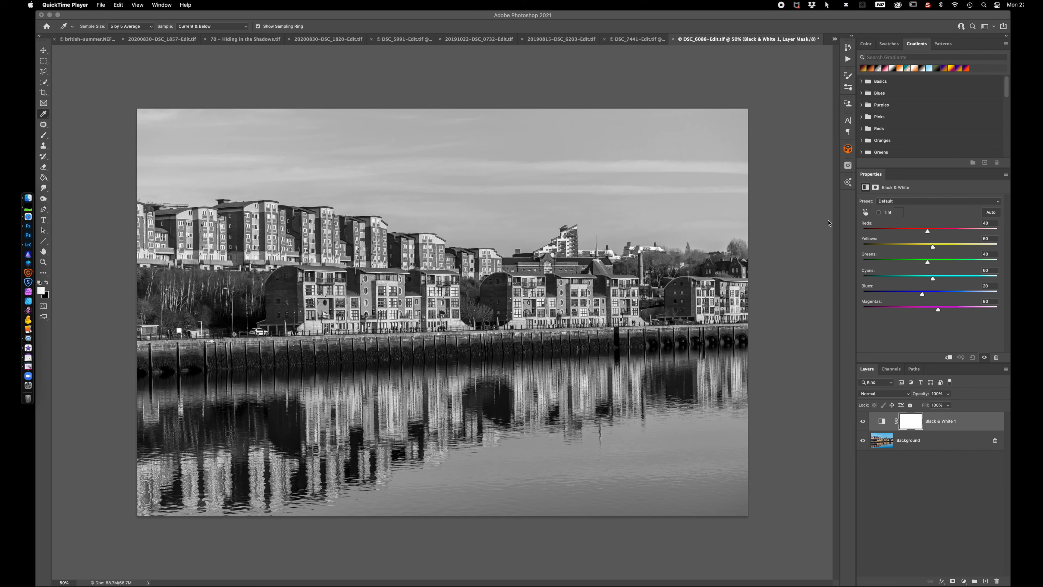
{"action": "left_click", "coordinate": [863, 421]}
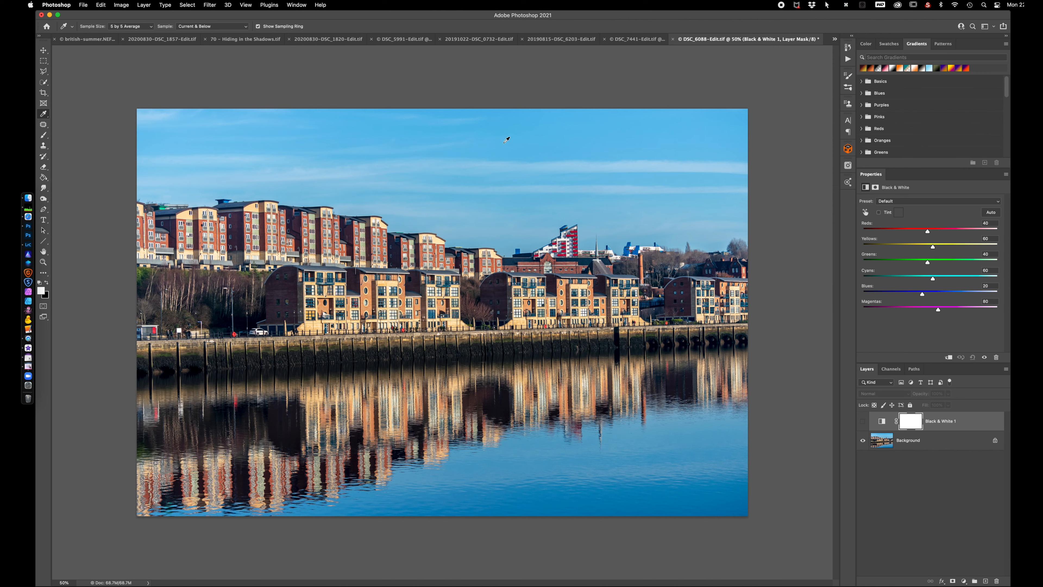
{"action": "left_click", "coordinate": [864, 423]}
Lower the Blues of the Black & White adjustment to 1 and compare the image with the adjustment off and on
{"action": "mouse_move", "coordinate": [922, 294]}
{"action": "left_mouse_down"}
{"action": "mouse_move", "coordinate": [893, 296]}
{"action": "mouse_move", "coordinate": [955, 294]}
{"action": "mouse_move", "coordinate": [884, 299]}
{"action": "mouse_move", "coordinate": [918, 299]}
{"action": "left_mouse_up"}
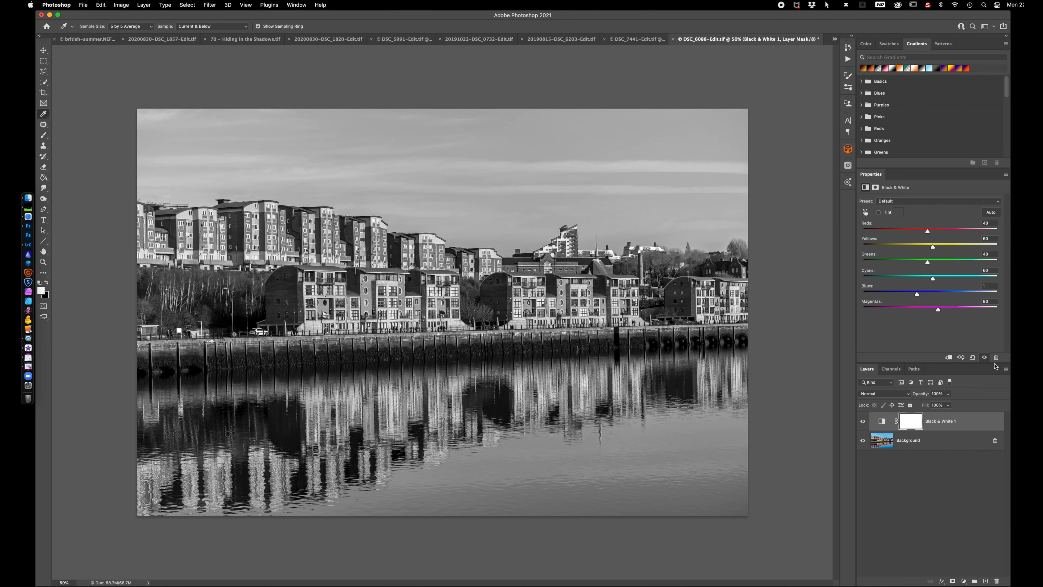
{"action": "left_click", "coordinate": [985, 357]}
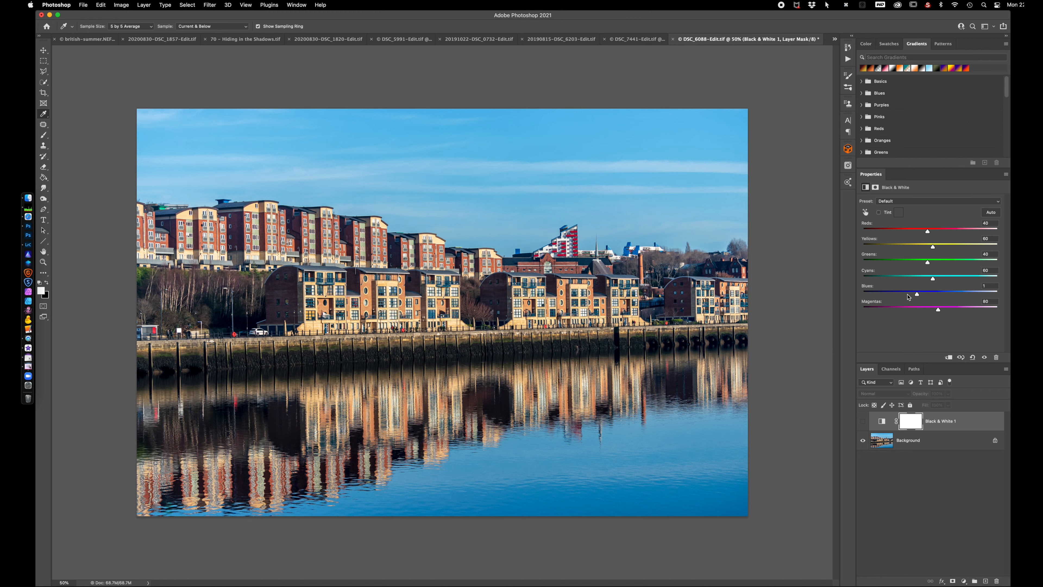
{"action": "left_click", "coordinate": [985, 358]}
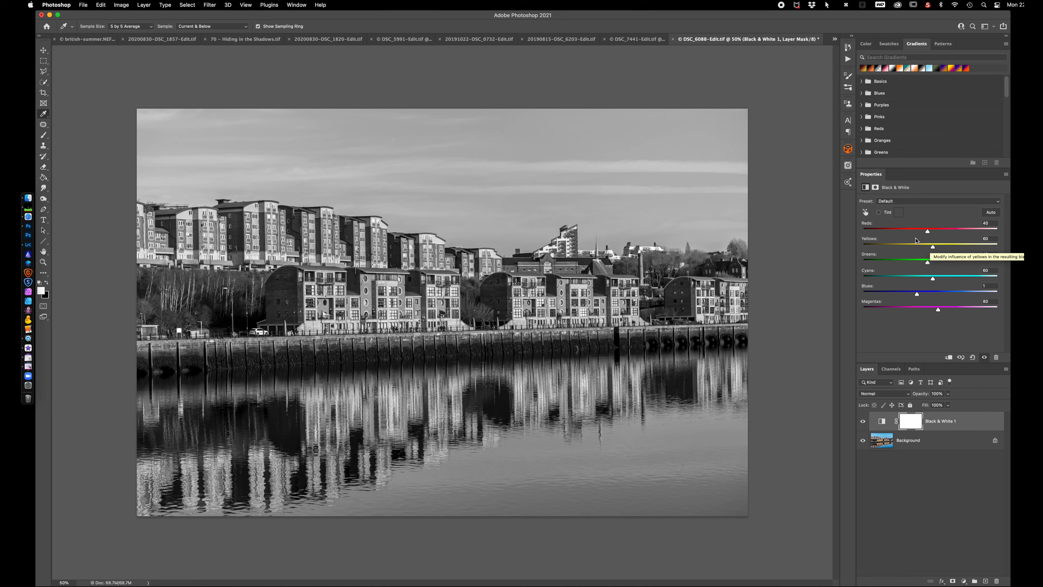
Try the Black & White on-image adjustment, darkening the apartments' Yellows to -22 and the sky's Blues to -133, and compare with the original
{"action": "left_click", "coordinate": [865, 213]}
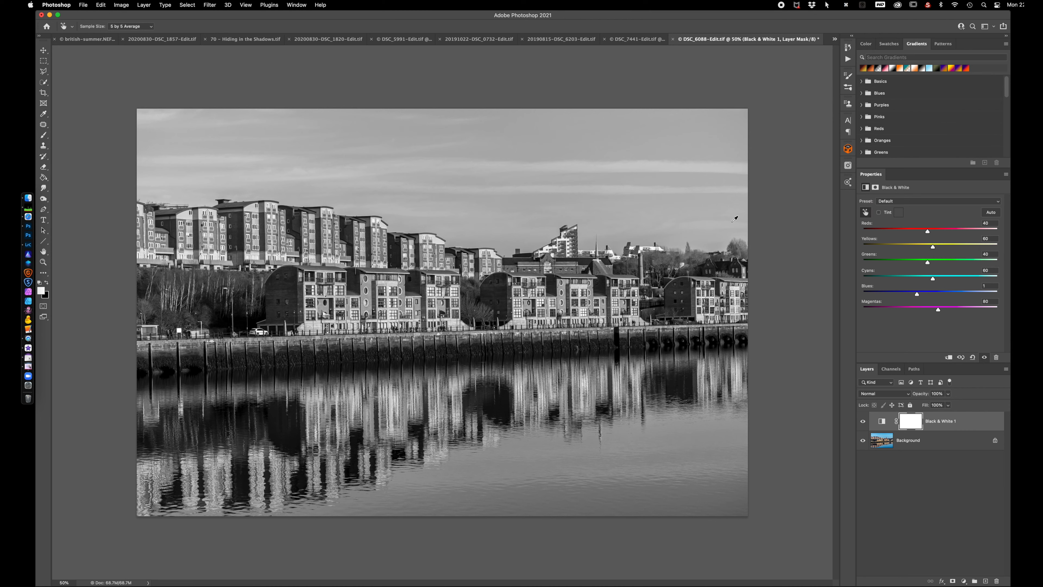
{"action": "left_click", "coordinate": [578, 287]}
{"action": "left_click_drag", "start_coordinate": [578, 288], "coordinate": [545, 289]}
{"action": "left_click", "coordinate": [412, 145]}
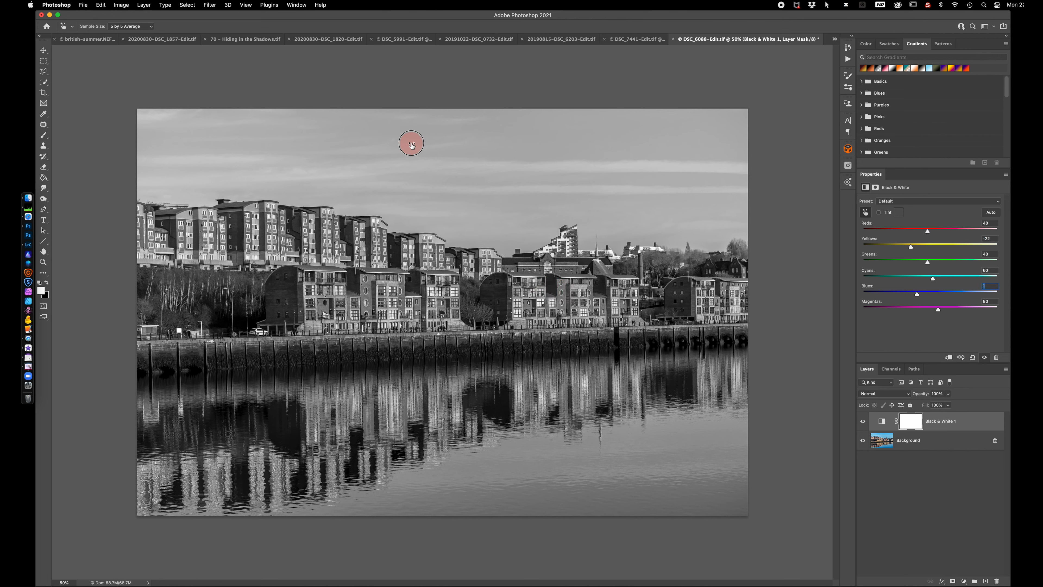
{"action": "left_click_drag", "start_coordinate": [411, 144], "coordinate": [357, 145]}
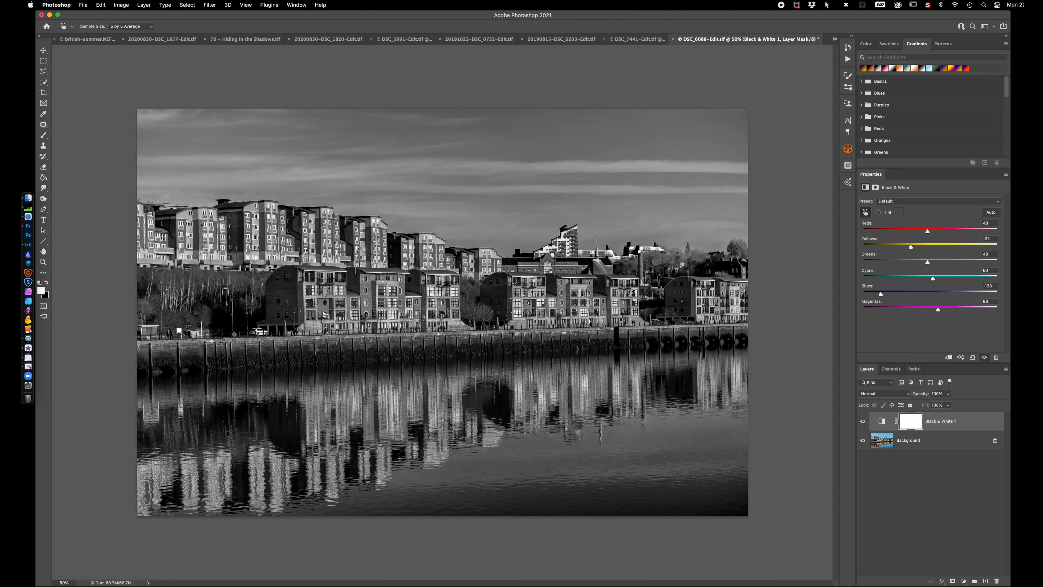
{"action": "mouse_move", "coordinate": [690, 286]}
{"action": "left_mouse_down"}
{"action": "mouse_move", "coordinate": [746, 290]}
{"action": "mouse_move", "coordinate": [657, 291]}
{"action": "mouse_move", "coordinate": [695, 291]}
{"action": "mouse_move", "coordinate": [672, 290]}
{"action": "left_mouse_up"}
{"action": "left_click", "coordinate": [985, 358]}
{"action": "left_click", "coordinate": [985, 358]}
Reset the Black & White adjustment to its defaults and apply the Infrared preset
{"action": "left_click", "coordinate": [972, 357]}
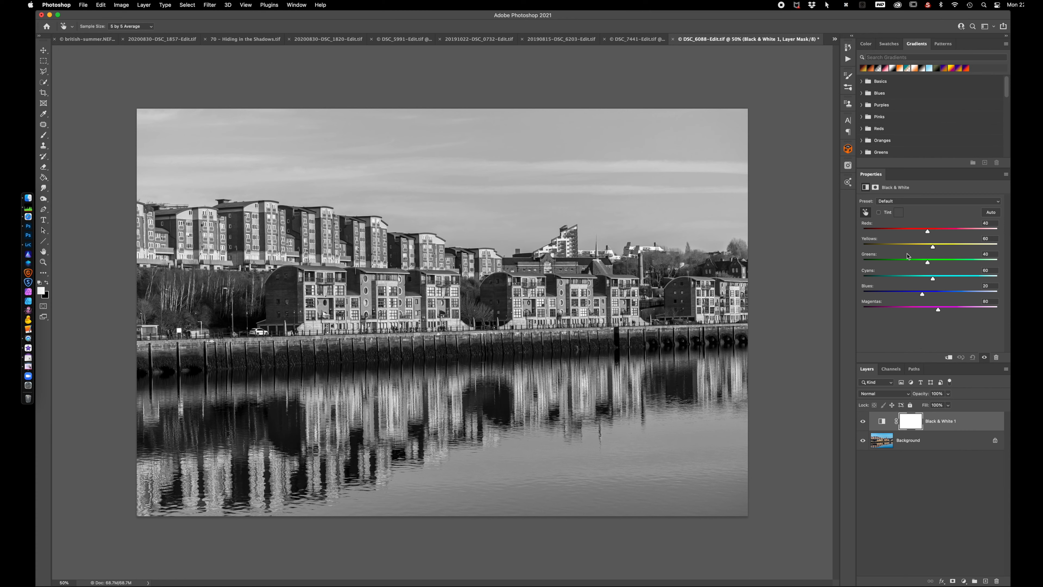
{"action": "left_click", "coordinate": [932, 202]}
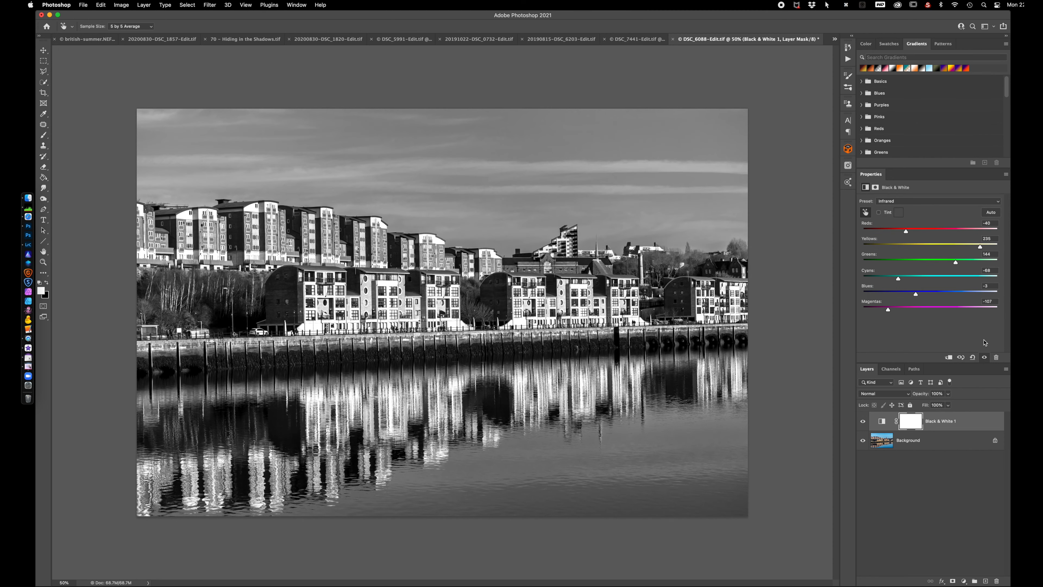
Reset the Black & White adjustment to its defaults and turn on Tint for a sepia look
{"action": "left_click", "coordinate": [973, 357]}
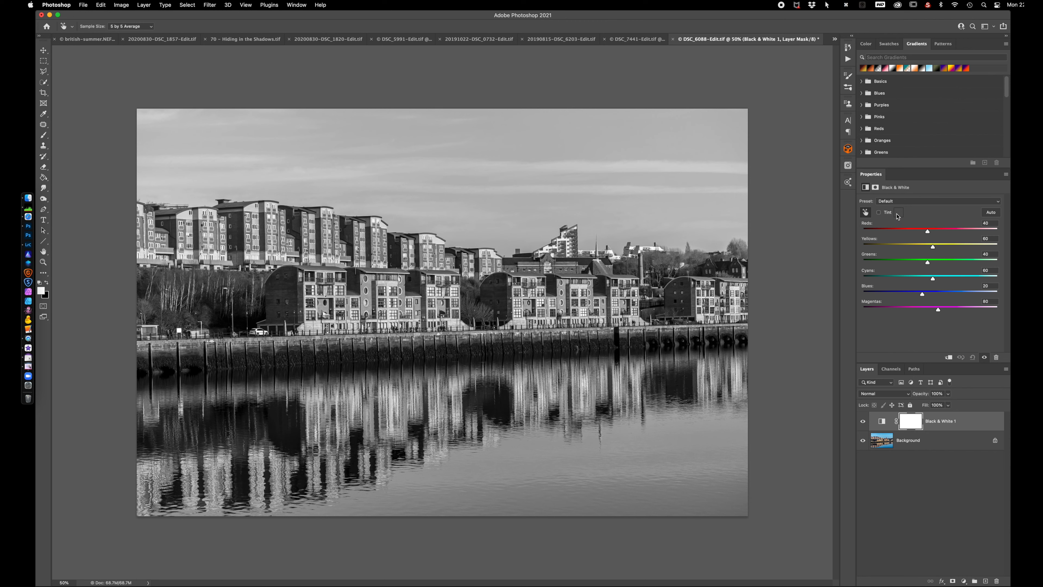
{"action": "left_click", "coordinate": [879, 213]}
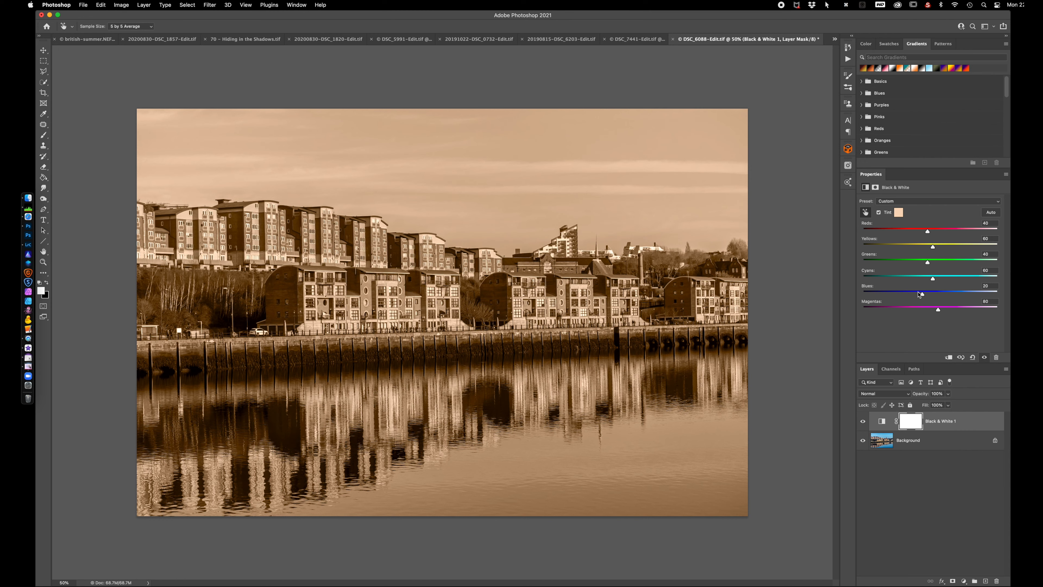
{"action": "left_click", "coordinate": [964, 581]}
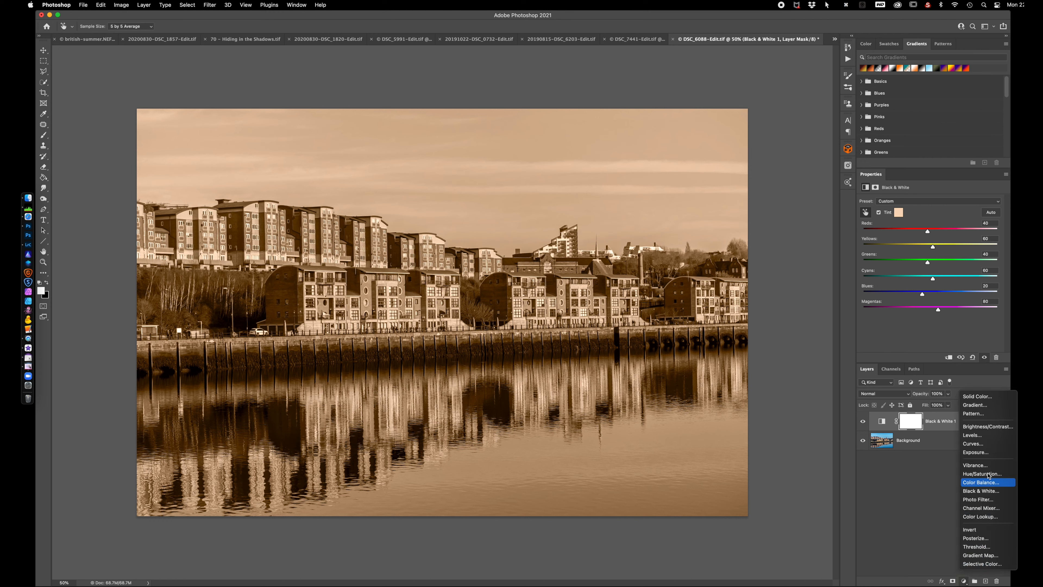
{"action": "left_click", "coordinate": [926, 216]}
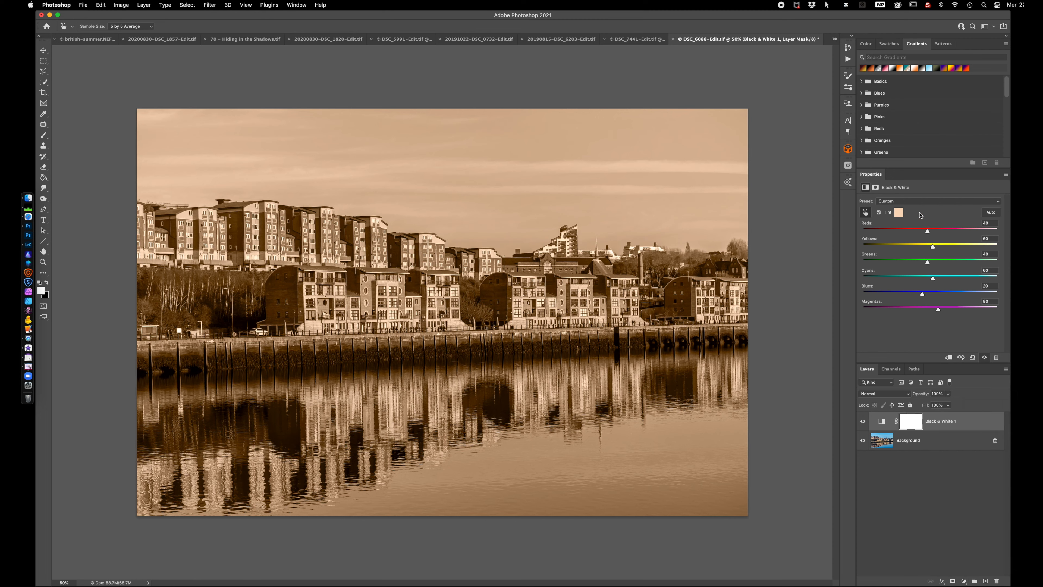
Change the Black & White tint to slate blue #566071 and lower the Blues to -141
{"action": "left_click", "coordinate": [899, 213]}
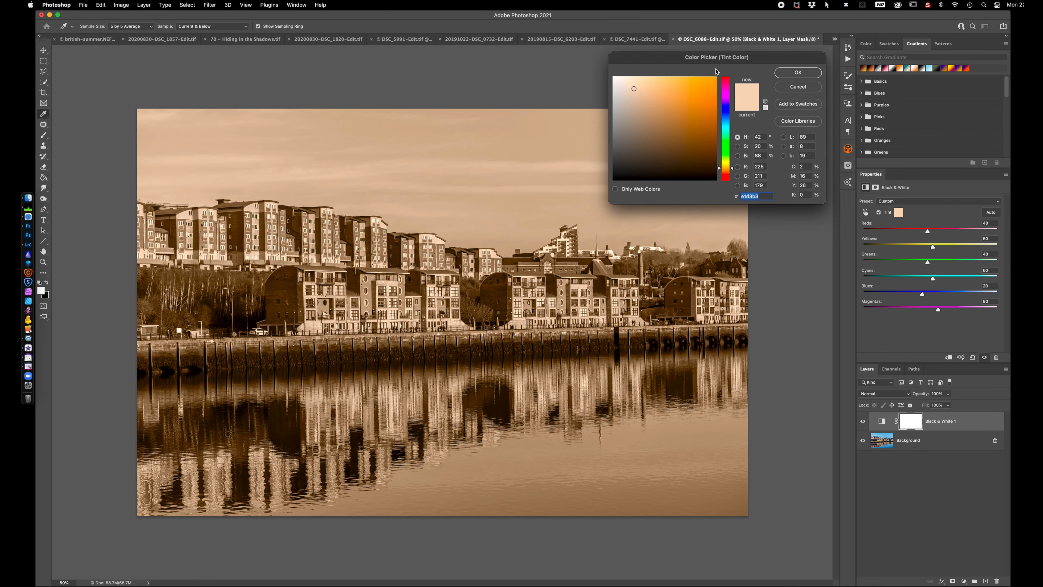
{"action": "left_click_drag", "start_coordinate": [716, 61], "coordinate": [797, 63]}
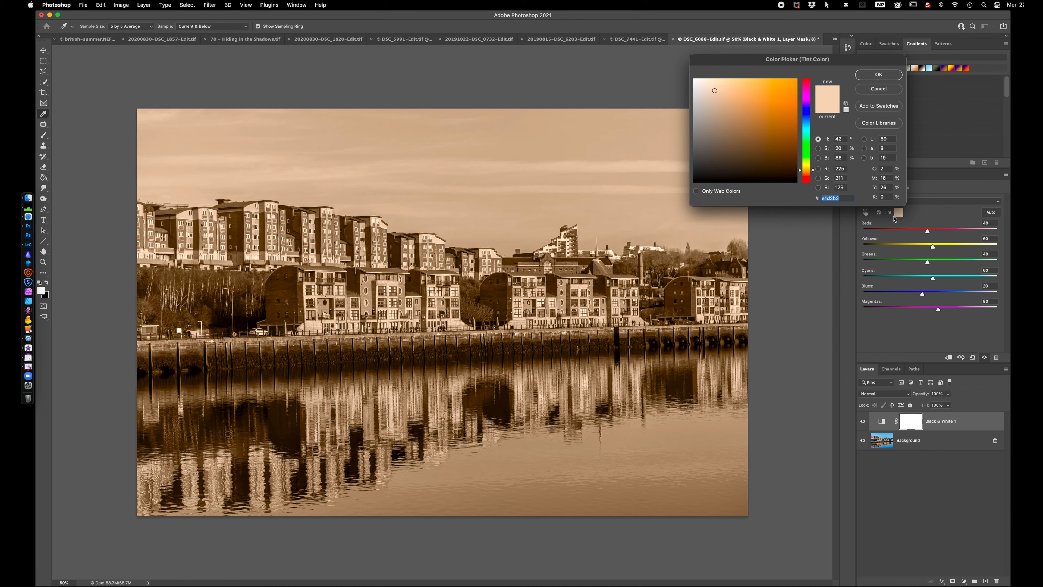
{"action": "left_click", "coordinate": [808, 123]}
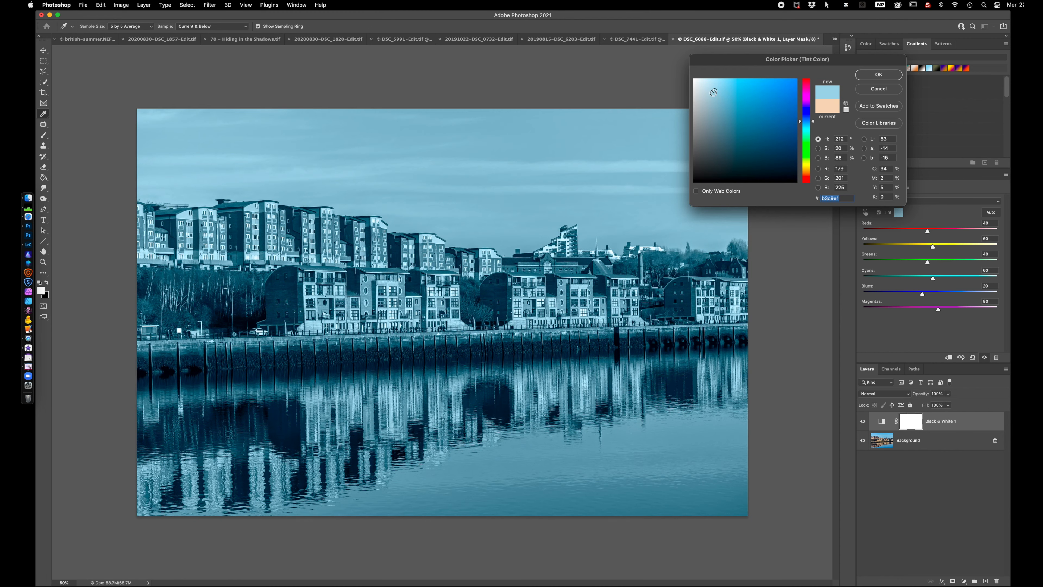
{"action": "left_click_drag", "start_coordinate": [715, 92], "coordinate": [718, 134]}
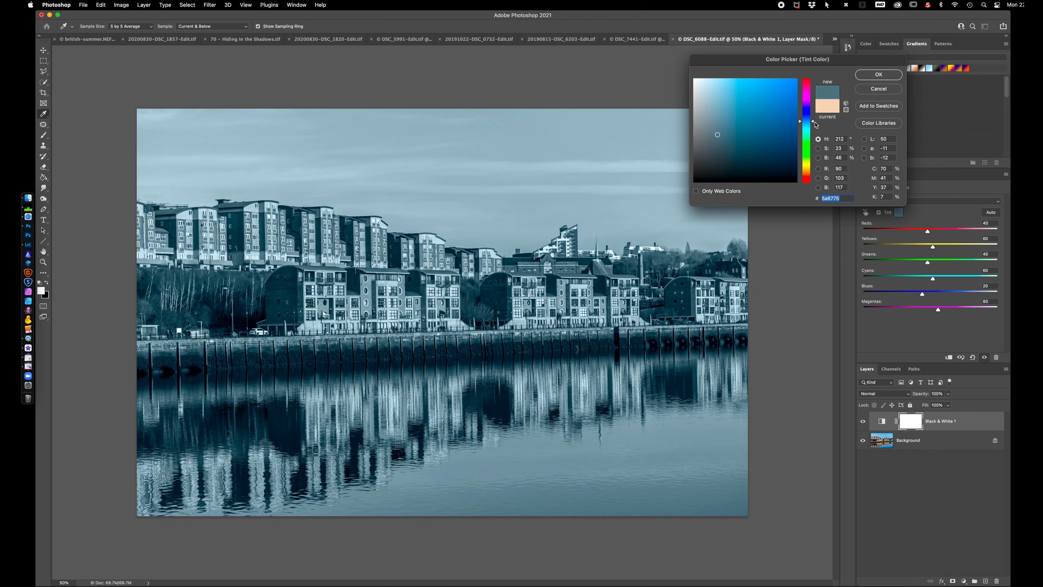
{"action": "left_click_drag", "start_coordinate": [813, 123], "coordinate": [811, 119]}
{"action": "left_click_drag", "start_coordinate": [719, 134], "coordinate": [716, 140]}
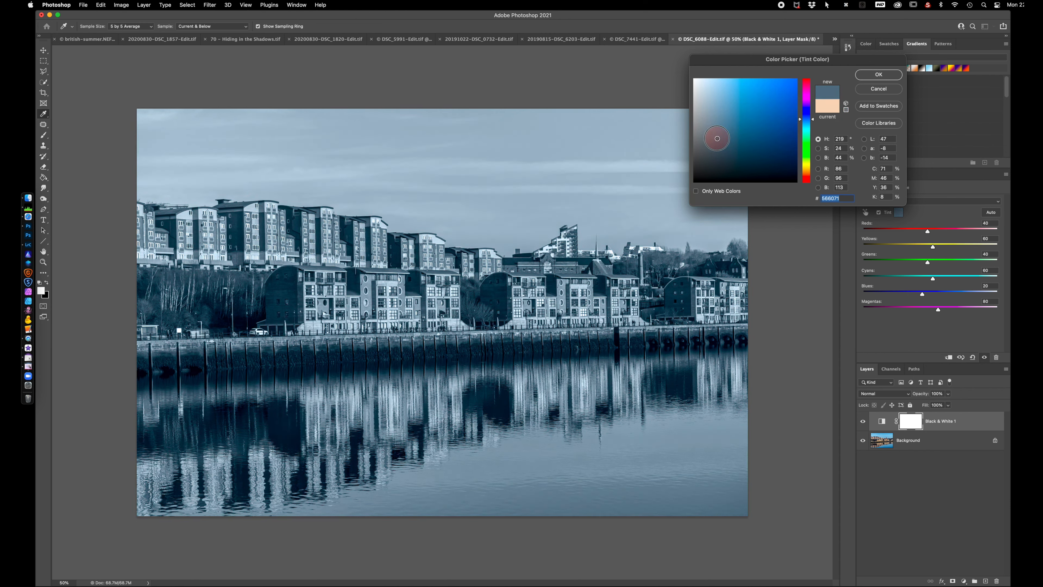
{"action": "left_click", "coordinate": [879, 75]}
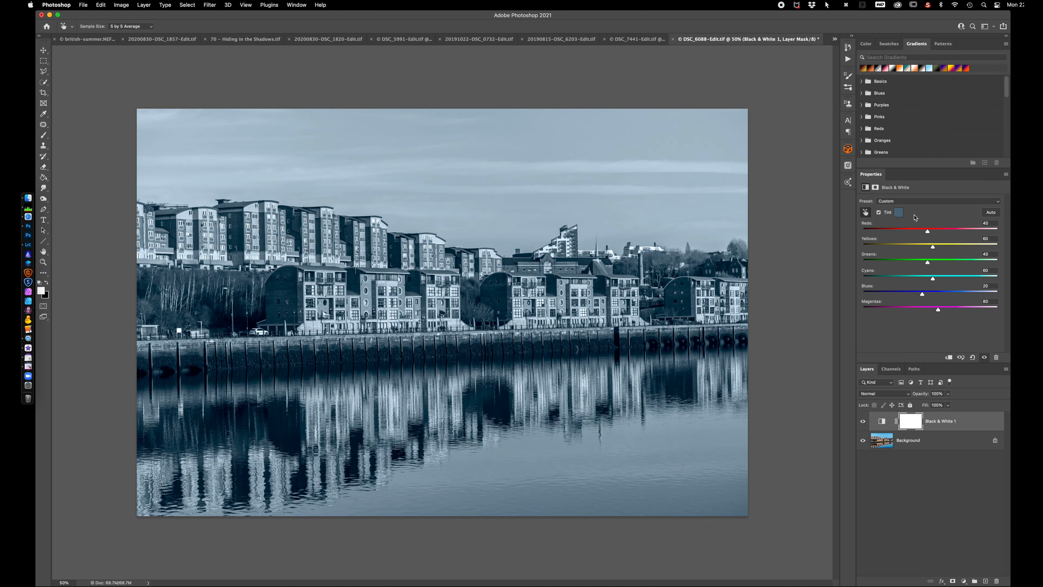
{"action": "left_click_drag", "start_coordinate": [923, 295], "coordinate": [879, 295]}
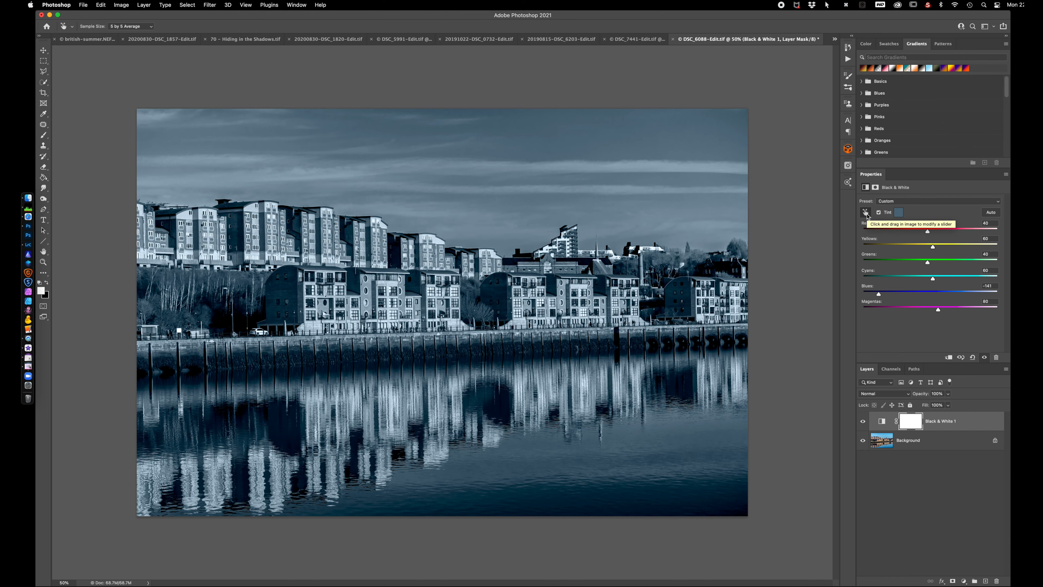
Switch to Lightroom Classic and open the original of the eleventh photo, the river bridge, for editing in Photoshop 2021
{"action": "left_click", "coordinate": [28, 246]}
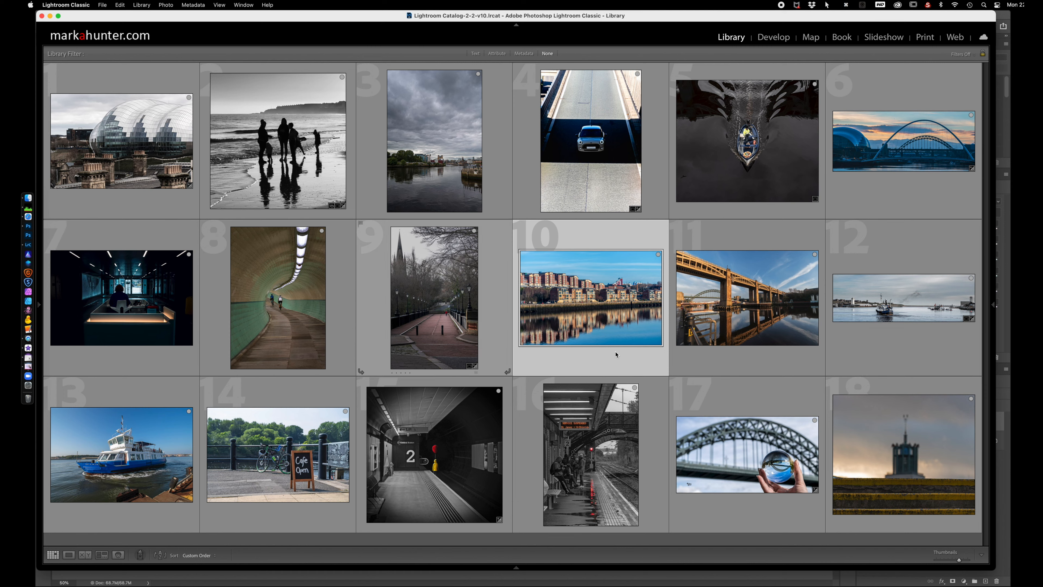
{"action": "left_click", "coordinate": [734, 304]}
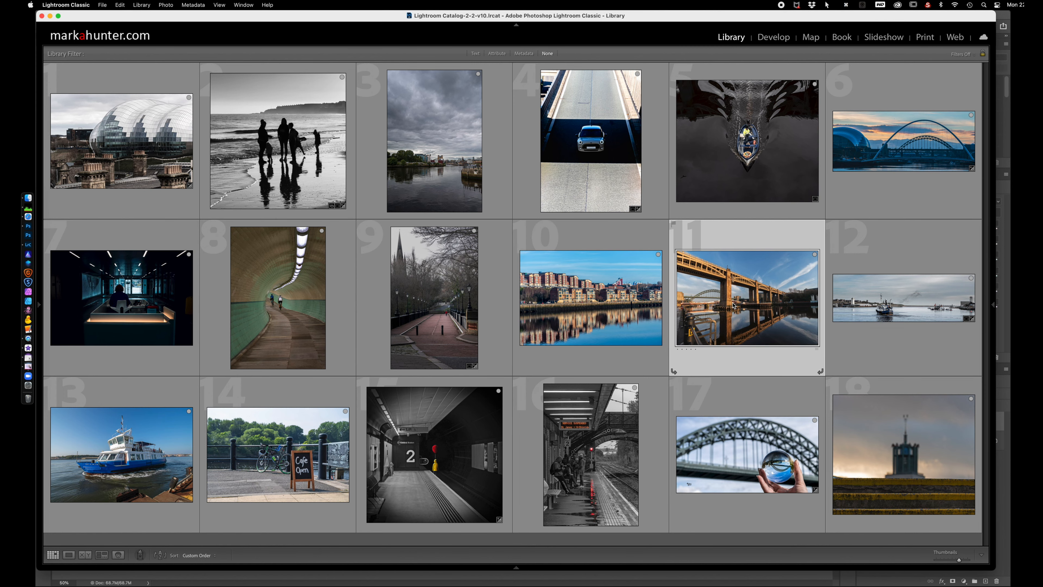
{"action": "right_click", "coordinate": [734, 304]}
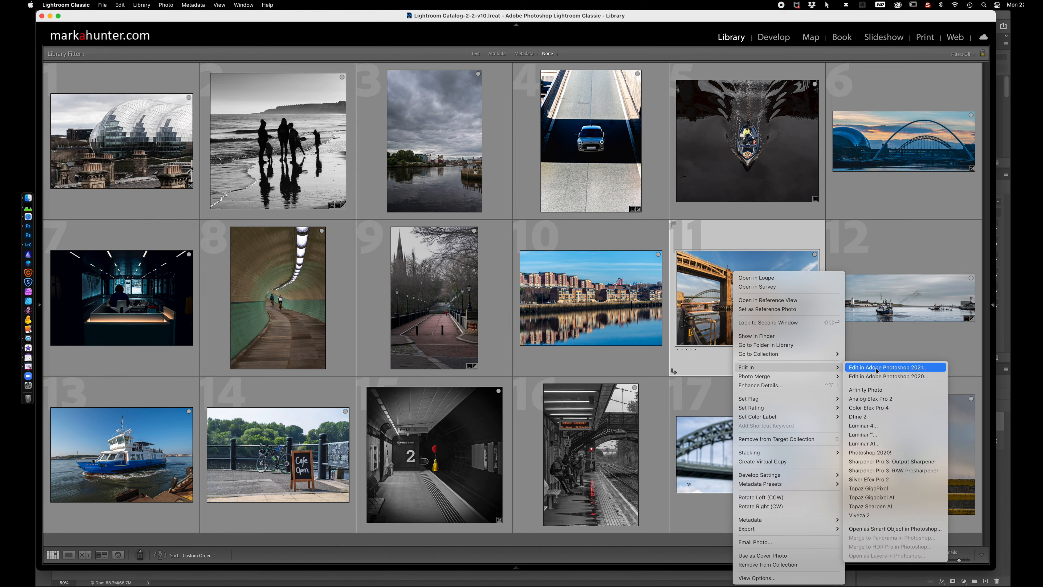
{"action": "mouse_move", "coordinate": [776, 372]}
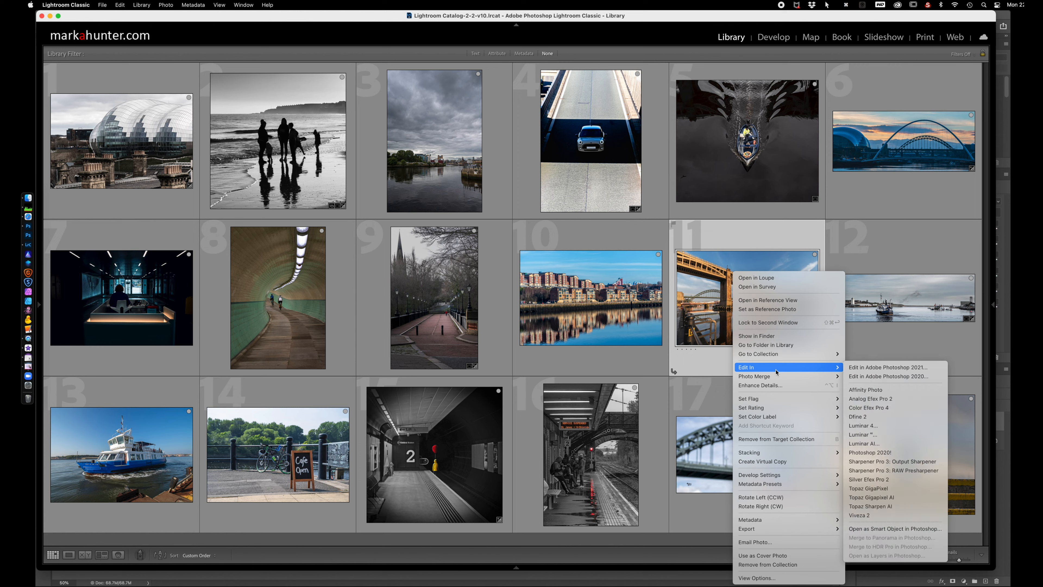
{"action": "left_click", "coordinate": [873, 368]}
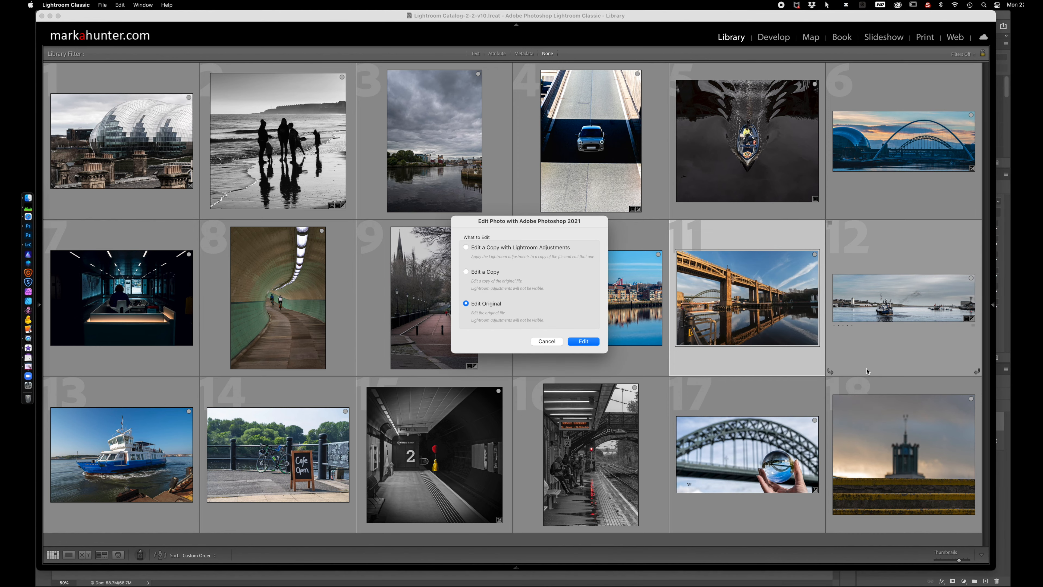
{"action": "left_click", "coordinate": [583, 341]}
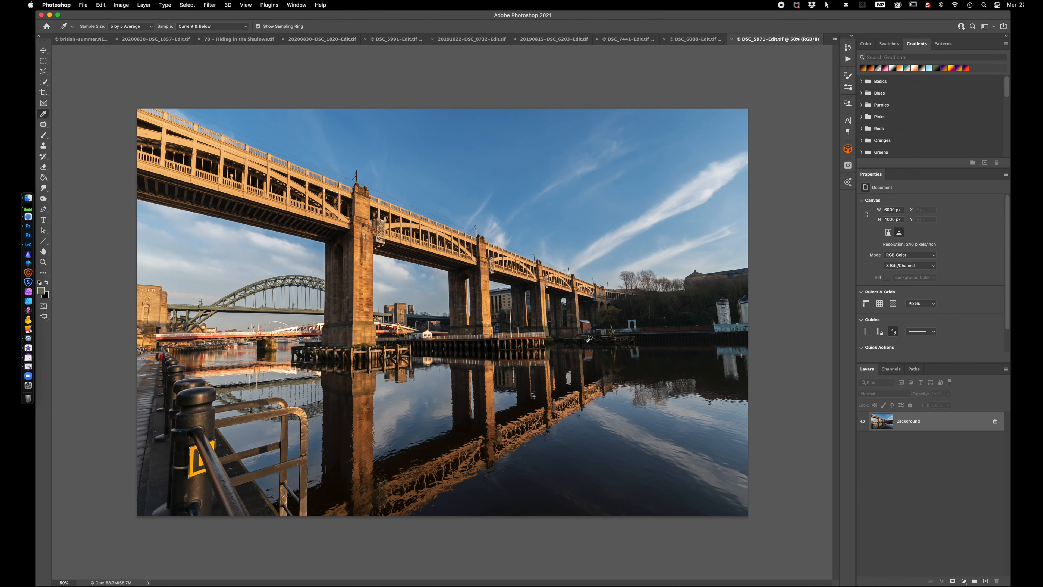
Add a Photo Filter adjustment layer above the bridge photo
{"action": "left_click", "coordinate": [964, 581]}
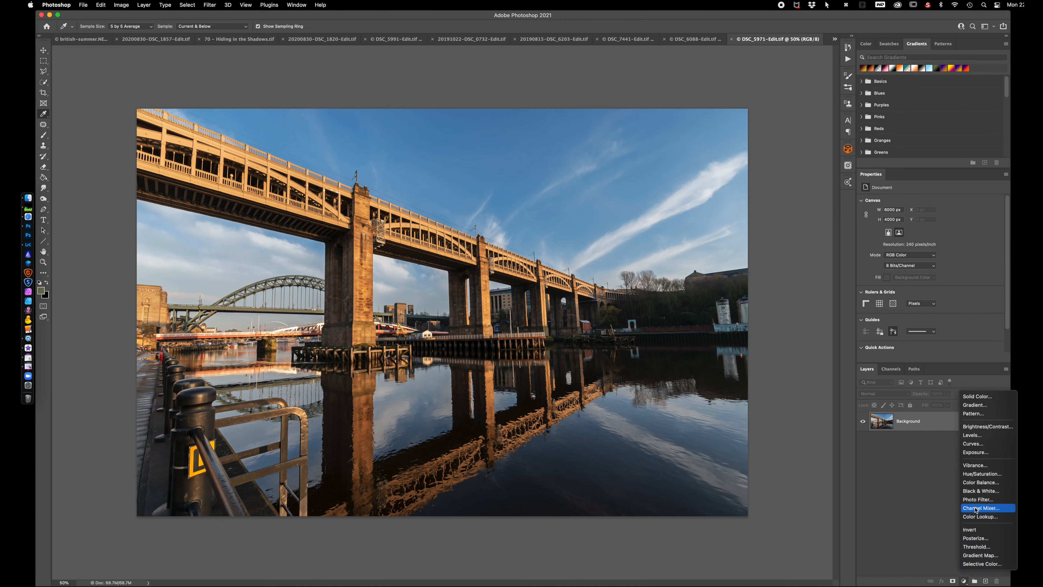
{"action": "left_click", "coordinate": [978, 500]}
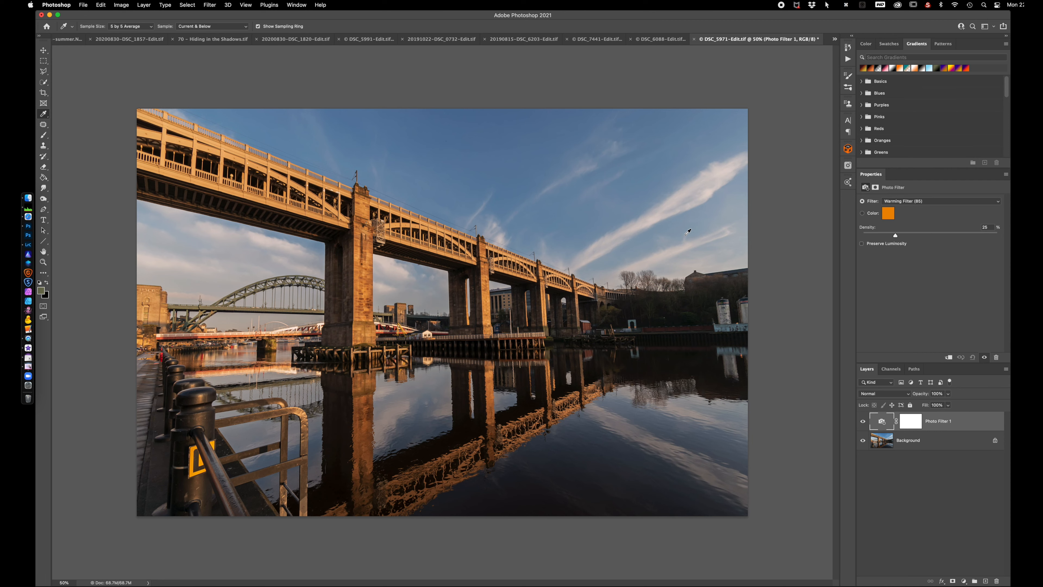
Try the Orange, Deep Red and Deep Yellow photo filters on the bridge and return to Warming Filter (85)
{"action": "left_click", "coordinate": [931, 201]}
{"action": "left_click", "coordinate": [925, 208]}
{"action": "left_click", "coordinate": [929, 201]}
{"action": "left_click", "coordinate": [903, 237]}
{"action": "left_click", "coordinate": [919, 201]}
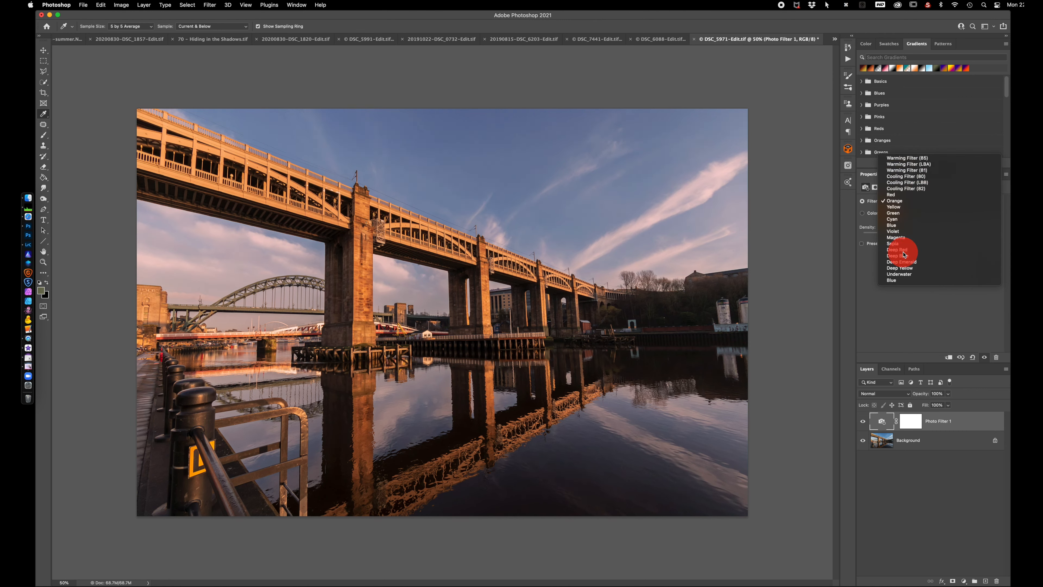
{"action": "left_click", "coordinate": [904, 250]}
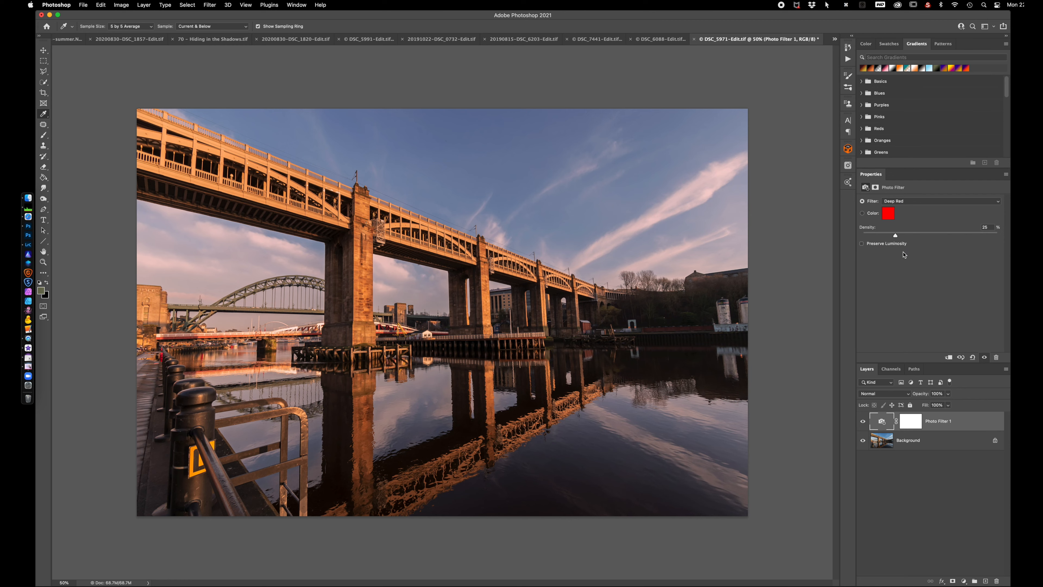
{"action": "left_click", "coordinate": [915, 202]}
{"action": "left_click", "coordinate": [909, 219]}
{"action": "left_click", "coordinate": [902, 202]}
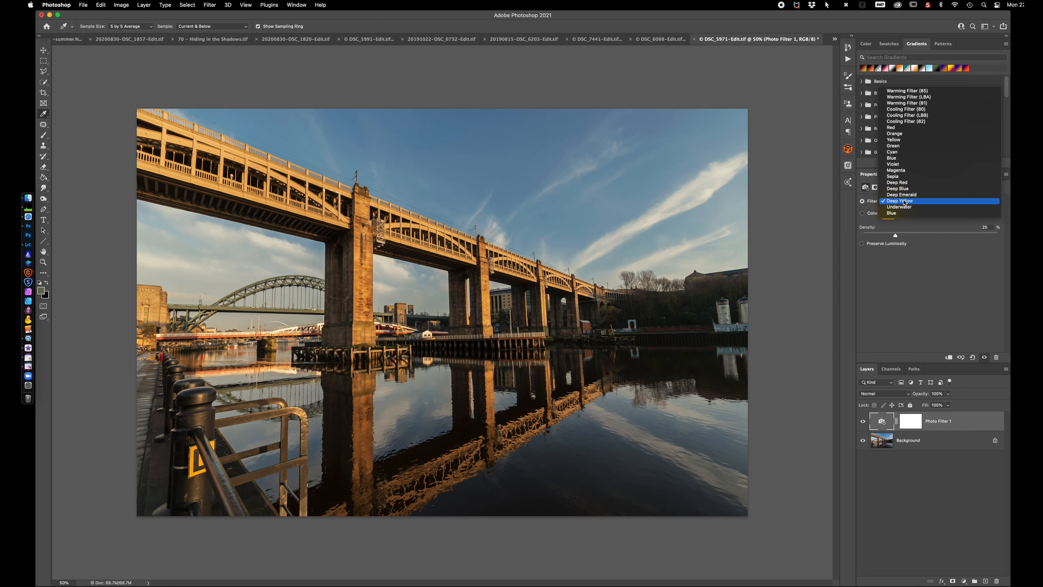
{"action": "left_click", "coordinate": [909, 91]}
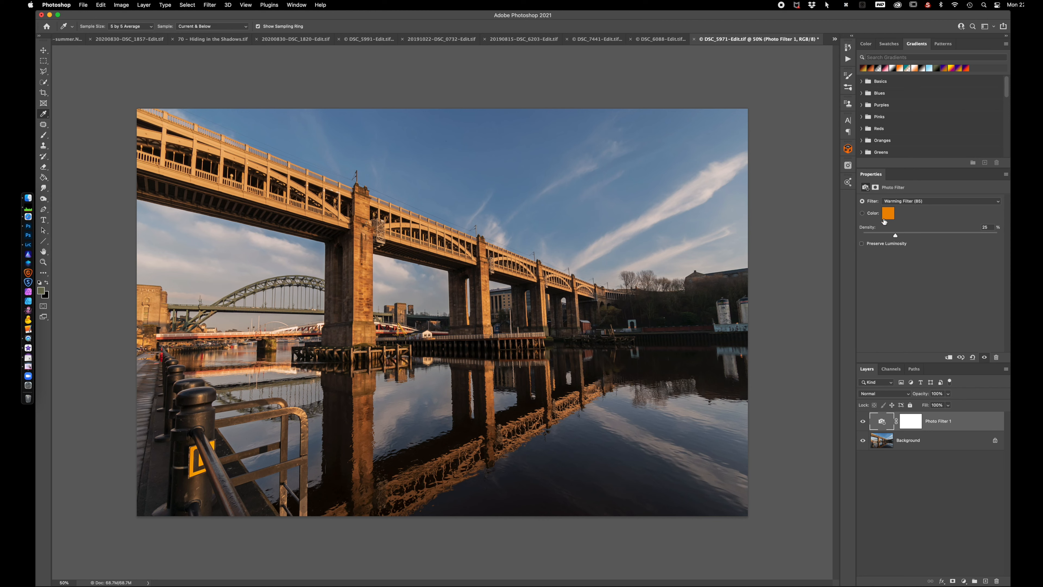
Switch the Photo Filter to its Color option, enable Preserve Luminosity and raise the Density to 75%
{"action": "left_click", "coordinate": [863, 214]}
{"action": "left_click_drag", "start_coordinate": [896, 235], "coordinate": [918, 236]}
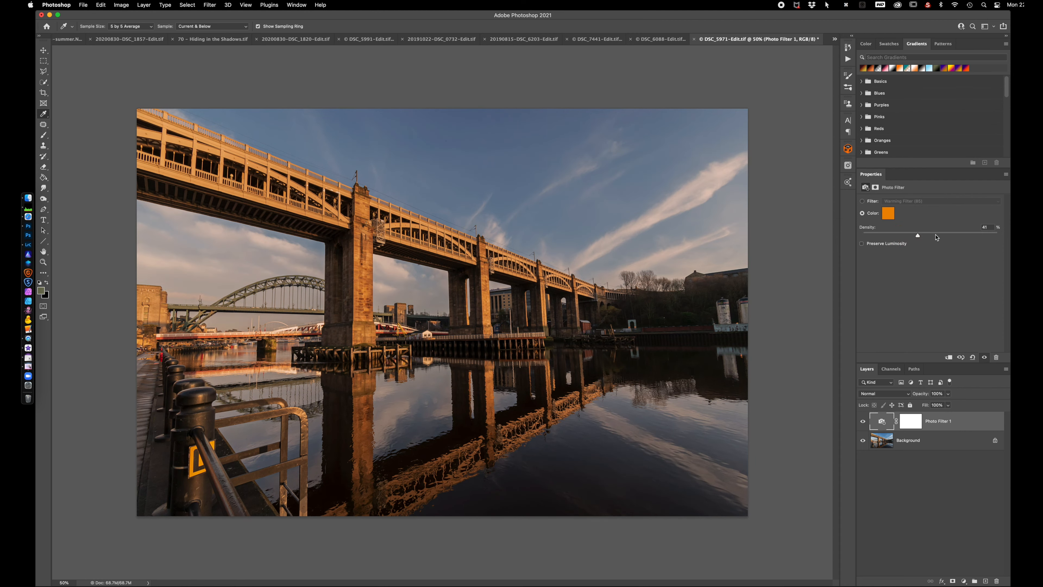
{"action": "left_click", "coordinate": [935, 235]}
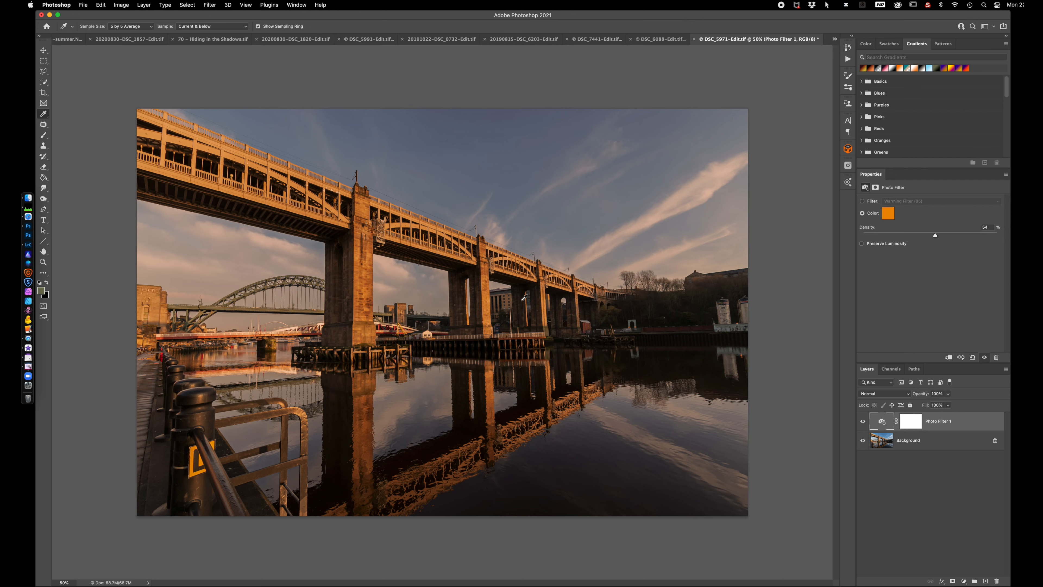
{"action": "left_click", "coordinate": [862, 245]}
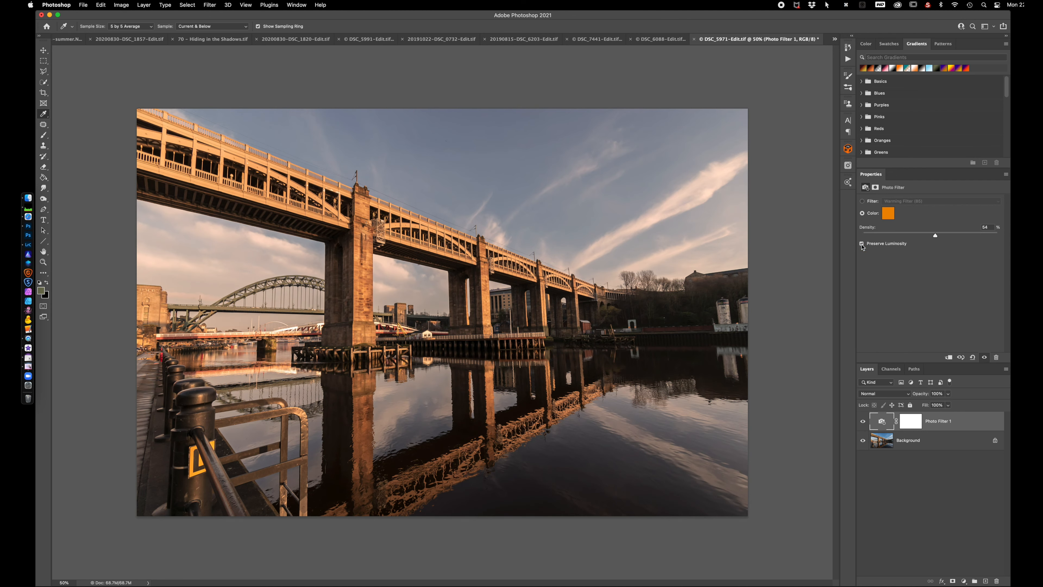
{"action": "left_click", "coordinate": [988, 233]}
{"action": "left_click", "coordinate": [964, 234]}
Return the Photo Filter to its preset filters, choose Violet and lower the Density to 55%
{"action": "left_click", "coordinate": [862, 201]}
{"action": "left_click", "coordinate": [914, 201]}
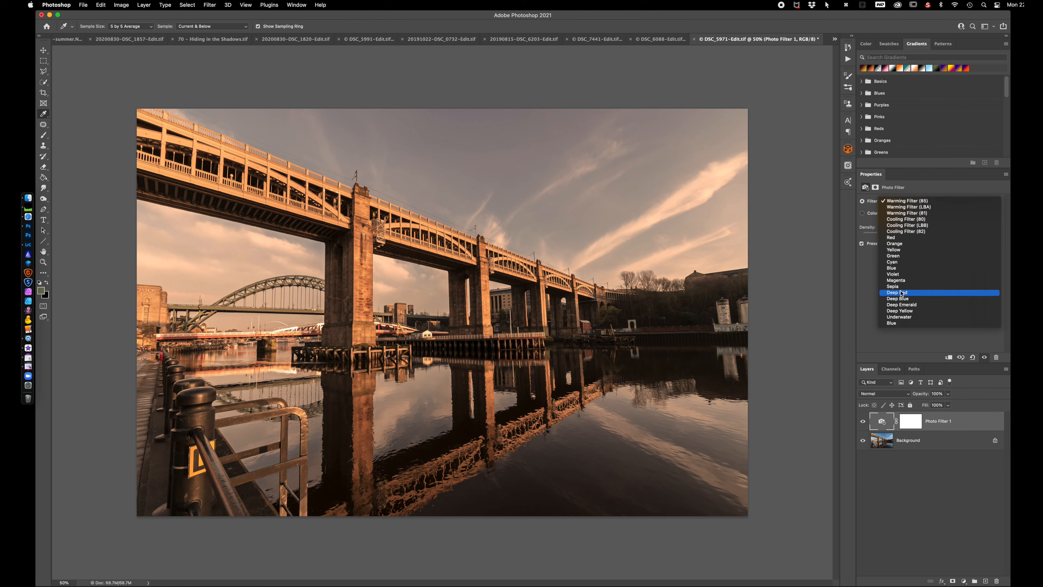
{"action": "left_click", "coordinate": [901, 274]}
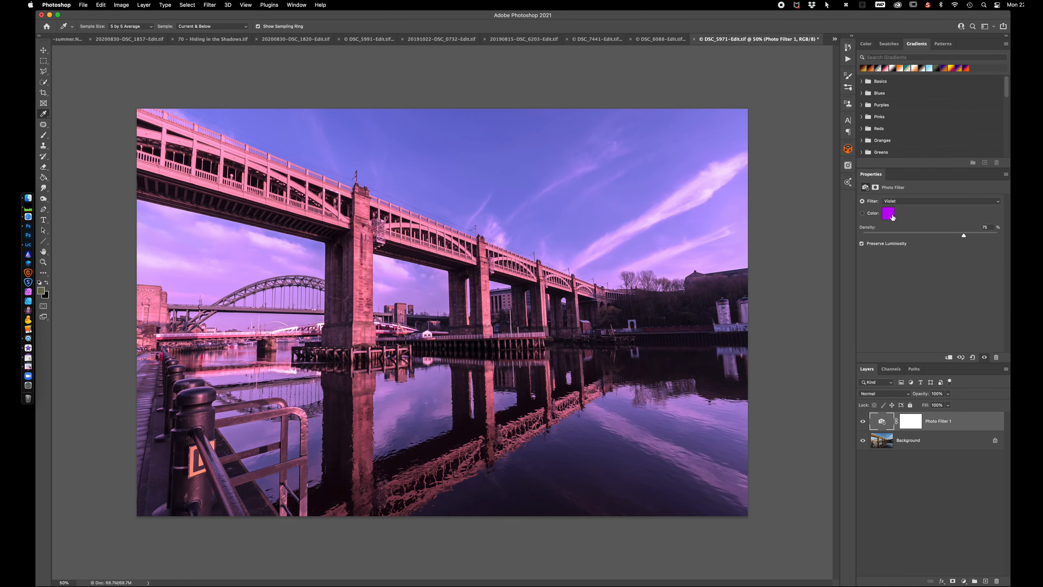
{"action": "left_click", "coordinate": [863, 214]}
{"action": "left_click", "coordinate": [862, 201]}
{"action": "left_click", "coordinate": [862, 213]}
{"action": "left_click_drag", "start_coordinate": [964, 237], "coordinate": [937, 237]}
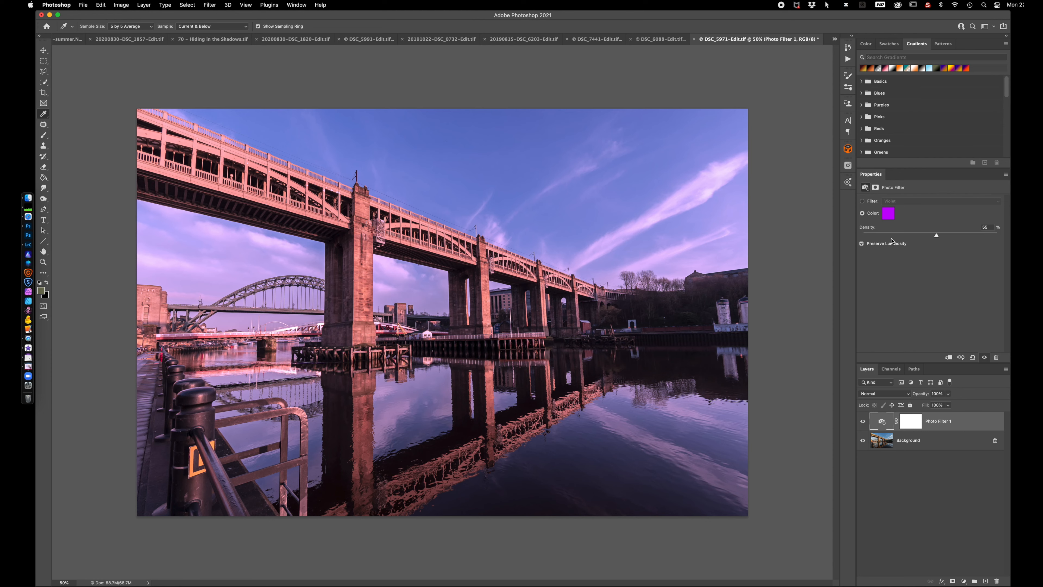
{"action": "left_click", "coordinate": [863, 202]}
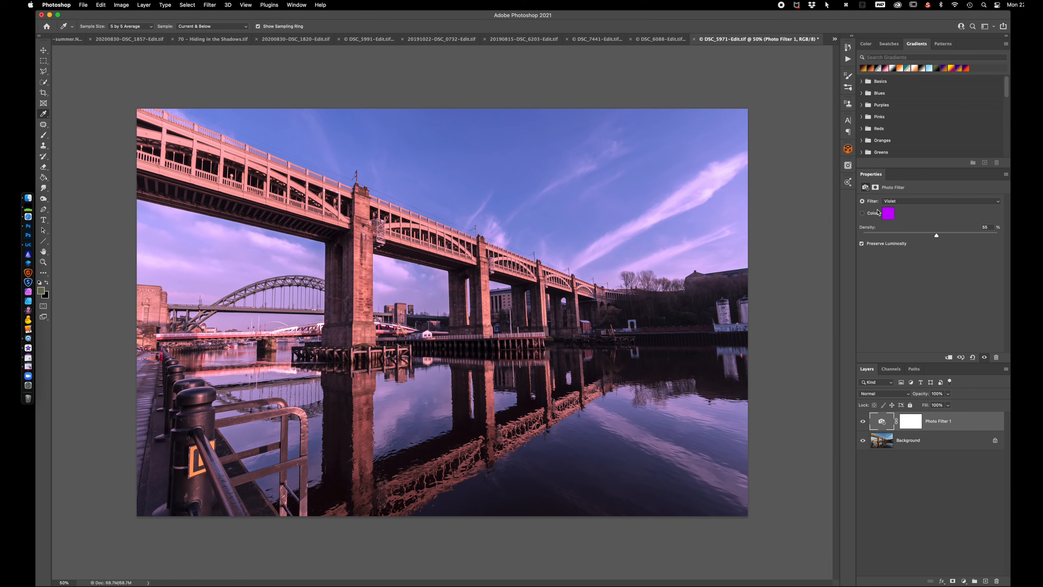
Choose the Green photo filter for the bridge, switch to the Color option and raise the Density to about 97%
{"action": "left_click", "coordinate": [914, 202]}
{"action": "left_click", "coordinate": [910, 183]}
{"action": "left_click", "coordinate": [863, 213]}
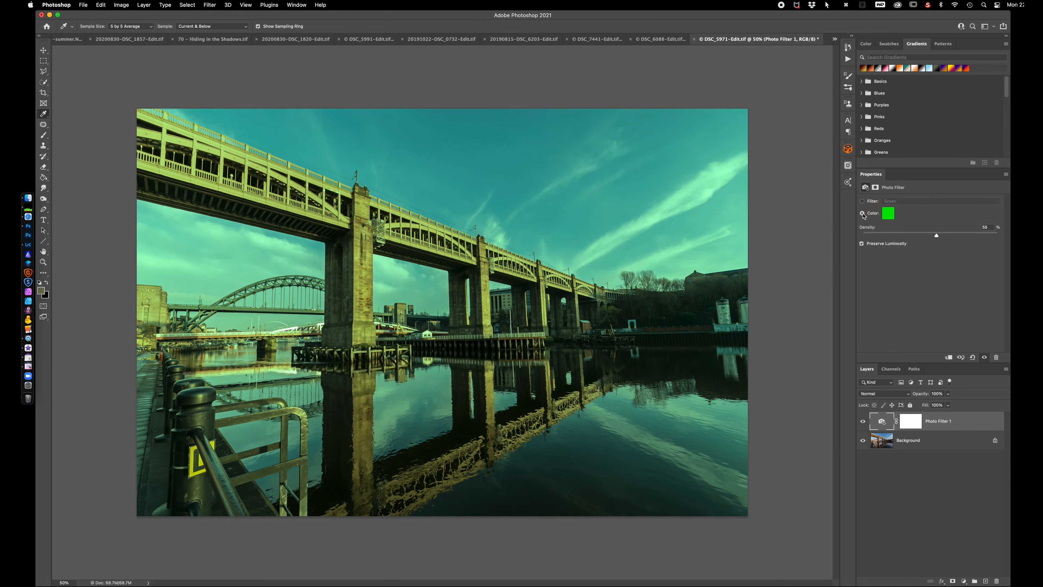
{"action": "left_click_drag", "start_coordinate": [936, 235], "coordinate": [908, 237]}
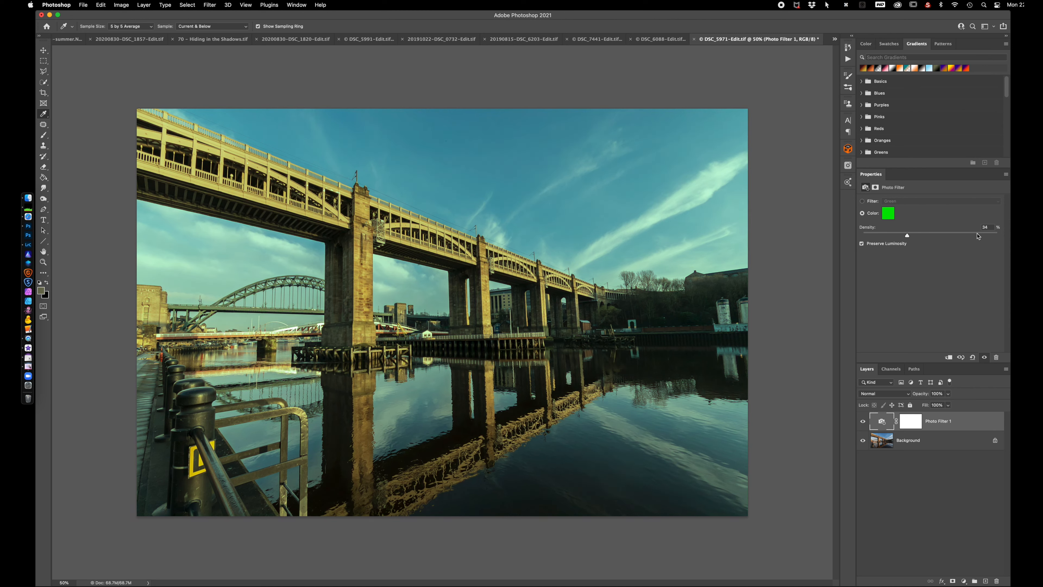
{"action": "left_click", "coordinate": [994, 235]}
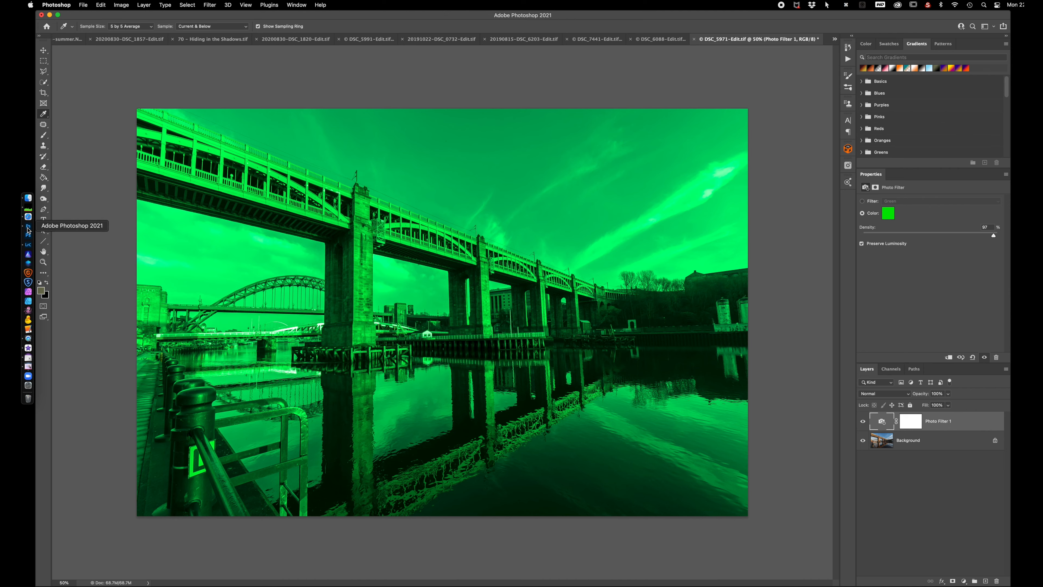
Switch to Lightroom Classic and open the original of harbour panorama 12 for editing in Adobe Photoshop 2021
{"action": "left_click", "coordinate": [28, 245]}
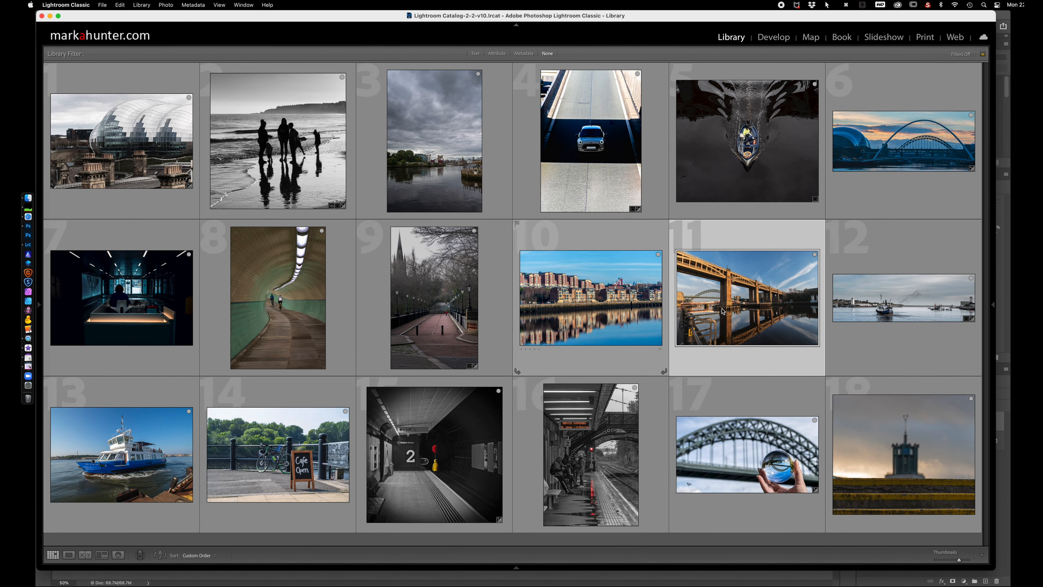
{"action": "left_click", "coordinate": [905, 298]}
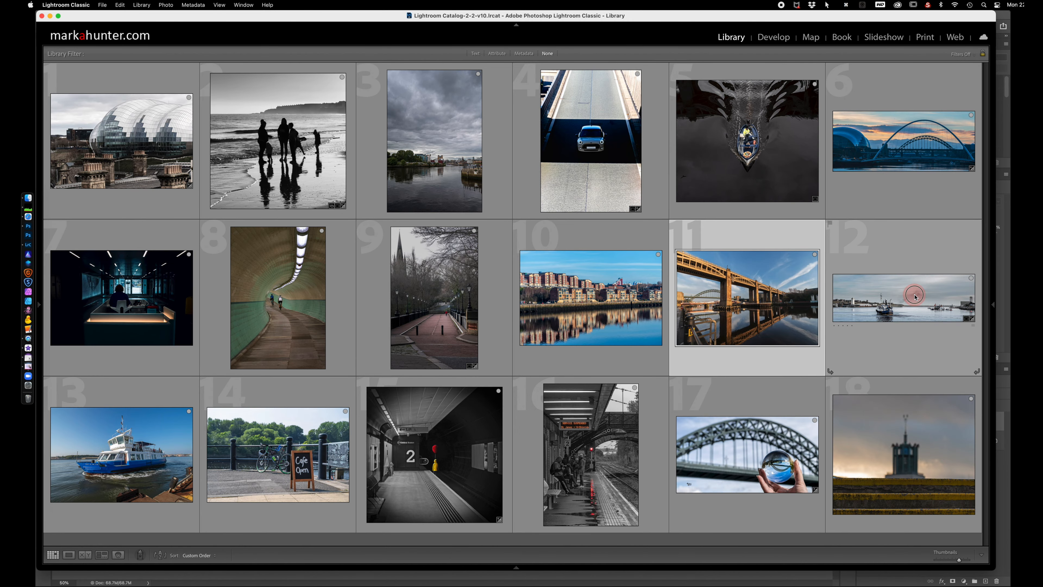
{"action": "right_click", "coordinate": [890, 301]}
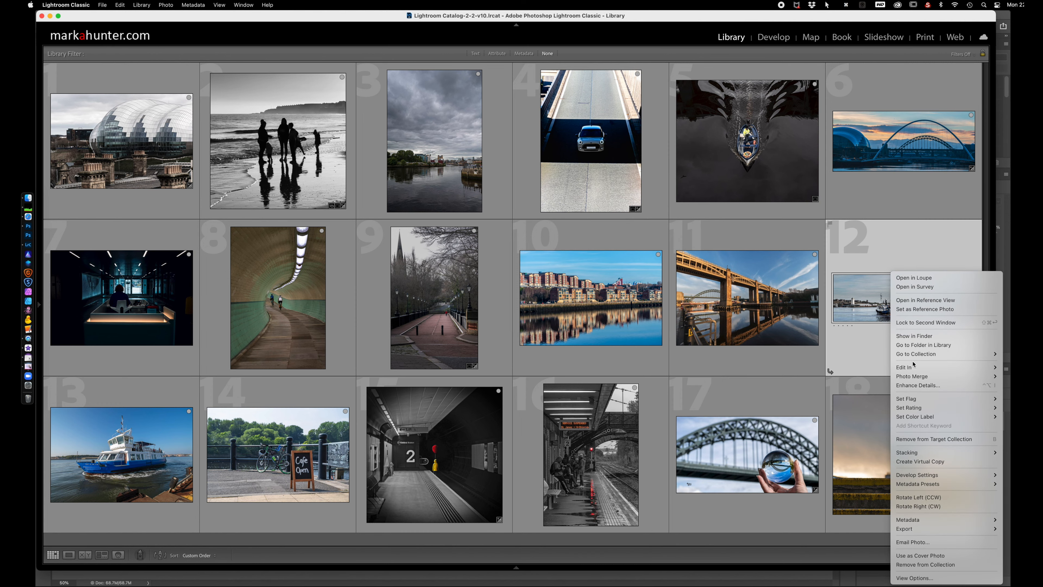
{"action": "mouse_move", "coordinate": [910, 368]}
{"action": "left_click", "coordinate": [876, 367]}
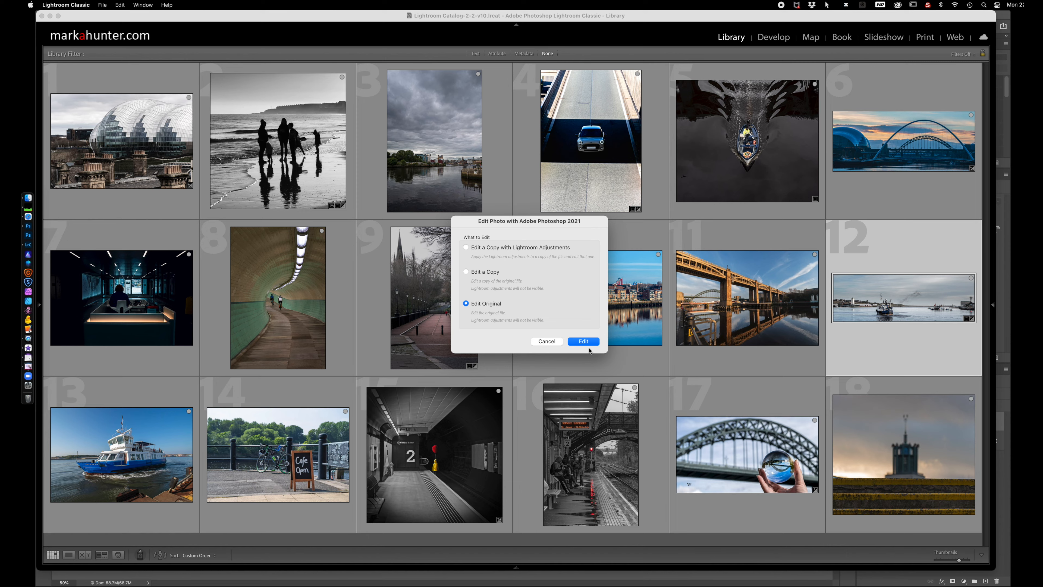
{"action": "left_click", "coordinate": [586, 341]}
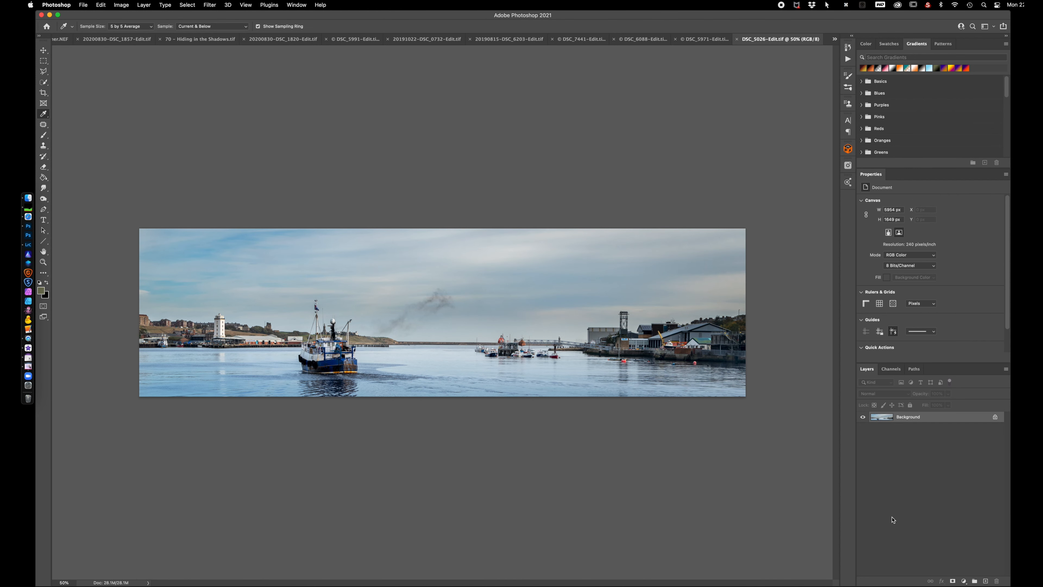
Add a Channel Mixer adjustment layer, and isolate the colour swatches by showing the RGB layer and hiding the Background
{"action": "left_click", "coordinate": [964, 582]}
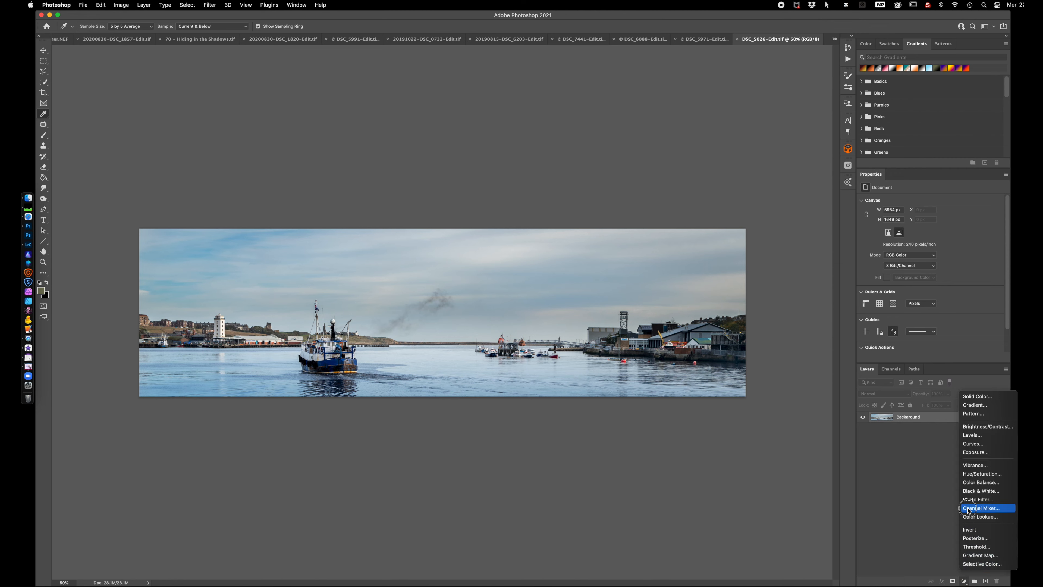
{"action": "left_click", "coordinate": [981, 508]}
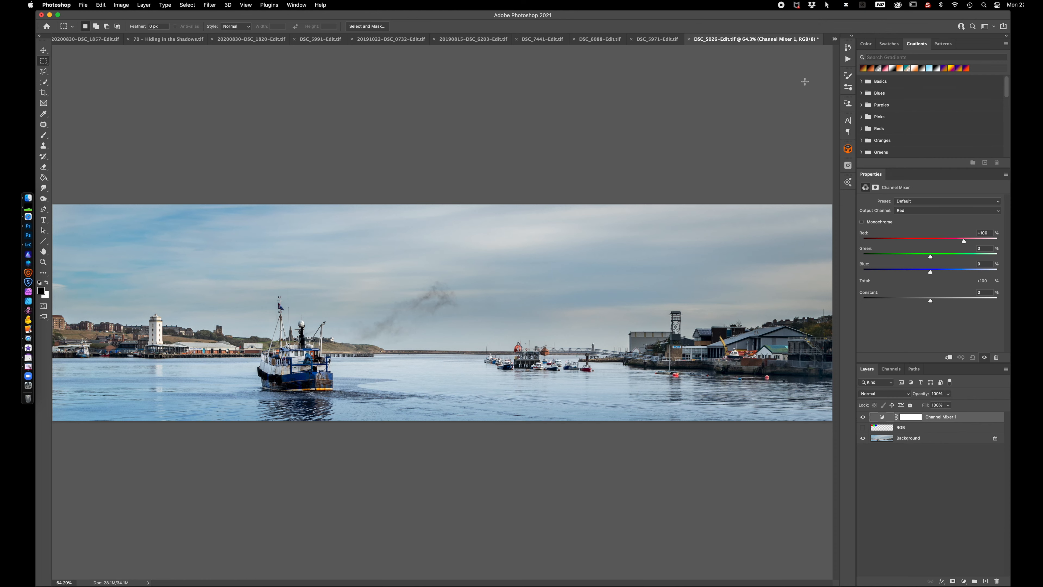
{"action": "left_click", "coordinate": [863, 428]}
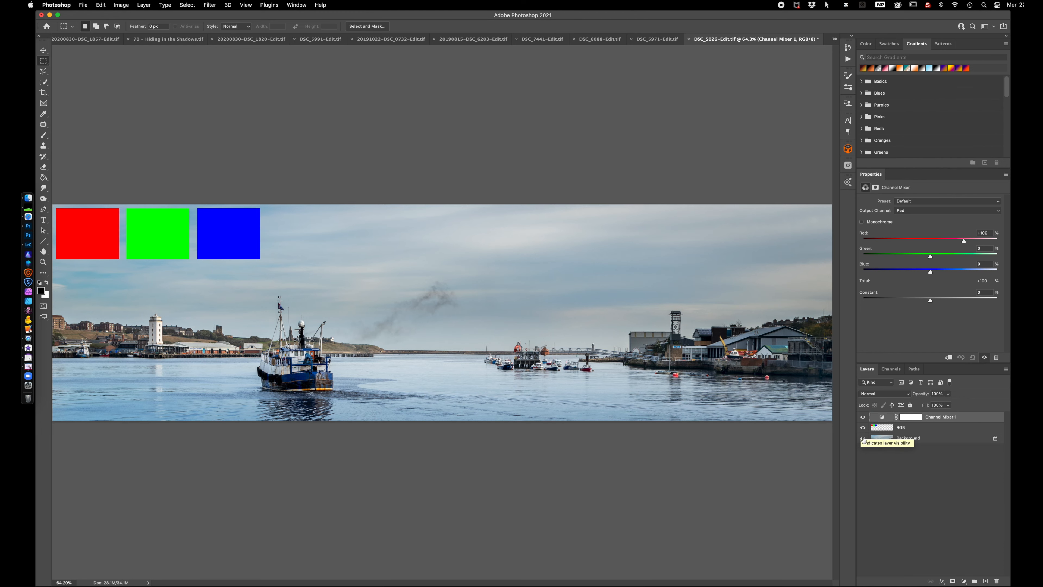
{"action": "left_click", "coordinate": [862, 438]}
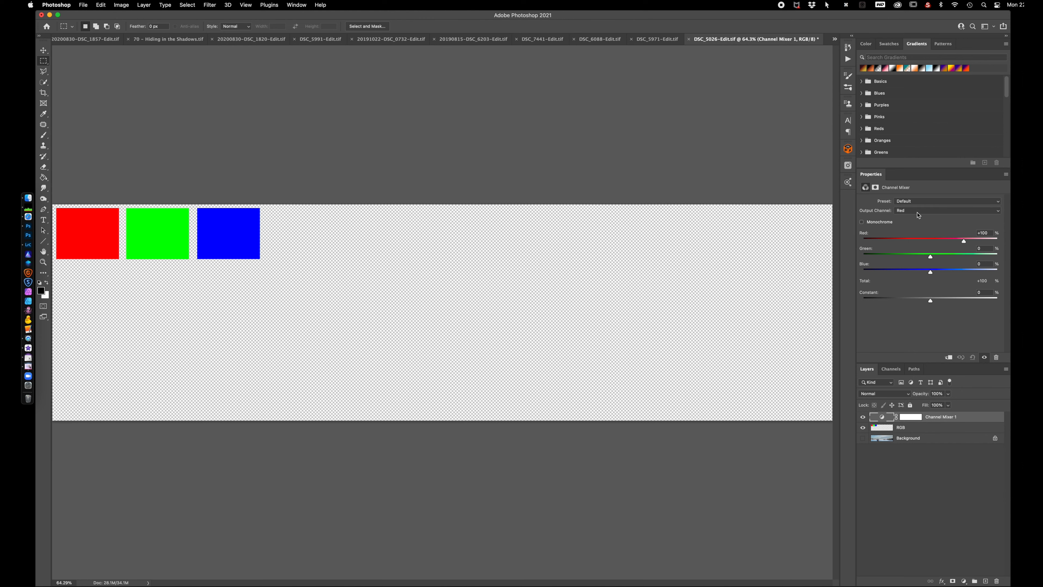
Try lowering the Red, Green and Blue values in turn for the Channel Mixer's Red output, restoring each one after its trial
{"action": "left_click_drag", "start_coordinate": [964, 242], "coordinate": [933, 243]}
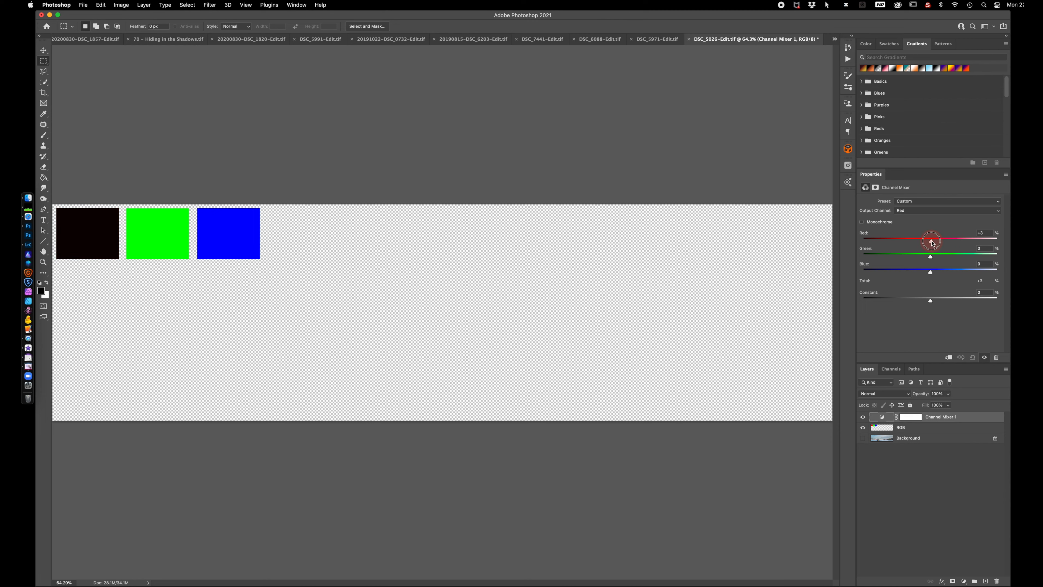
{"action": "left_click", "coordinate": [865, 233]}
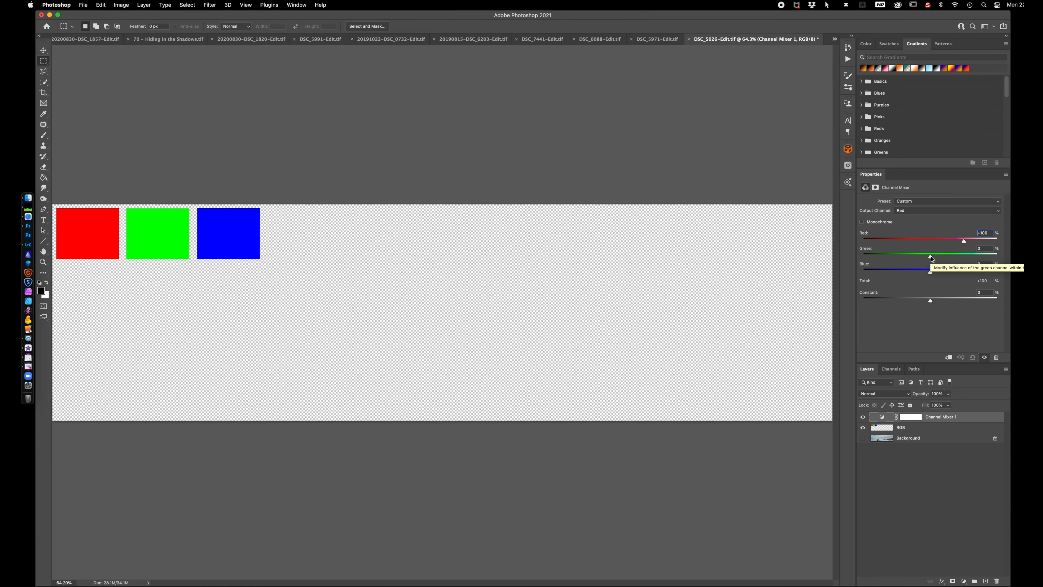
{"action": "left_click_drag", "start_coordinate": [931, 258], "coordinate": [895, 259]}
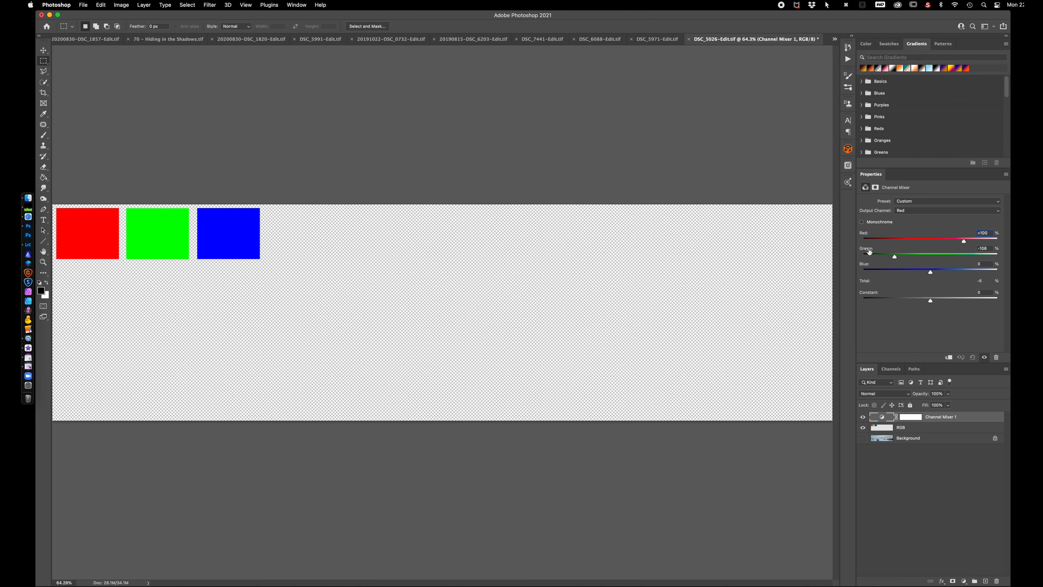
{"action": "double_click", "coordinate": [867, 249]}
{"action": "left_click_drag", "start_coordinate": [931, 274], "coordinate": [884, 274]}
{"action": "double_click", "coordinate": [864, 263]}
For the Green output channel, set Green to +117%, try Red at +111% and restore it, and raise Blue to +53%
{"action": "left_click", "coordinate": [918, 213]}
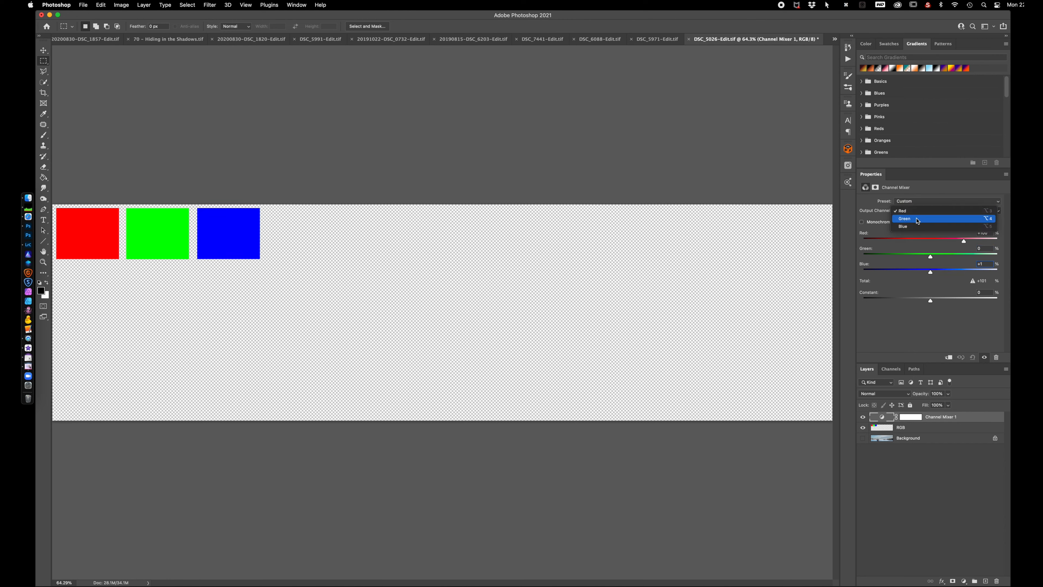
{"action": "left_click", "coordinate": [918, 221]}
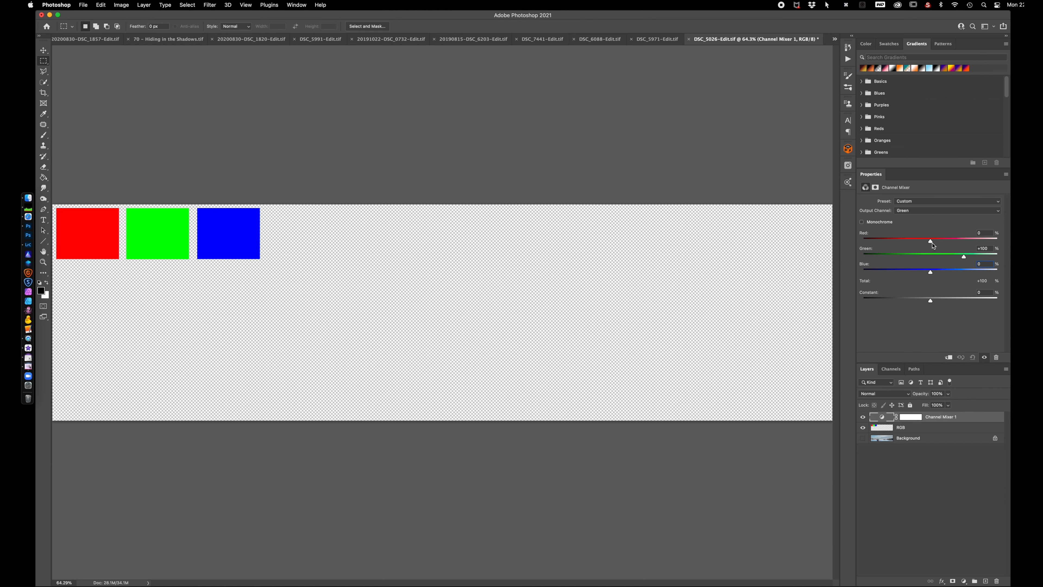
{"action": "mouse_move", "coordinate": [963, 260]}
{"action": "left_mouse_down"}
{"action": "mouse_move", "coordinate": [904, 261]}
{"action": "mouse_move", "coordinate": [985, 259]}
{"action": "mouse_move", "coordinate": [970, 260]}
{"action": "left_mouse_up"}
{"action": "left_click_drag", "start_coordinate": [931, 241], "coordinate": [967, 246]}
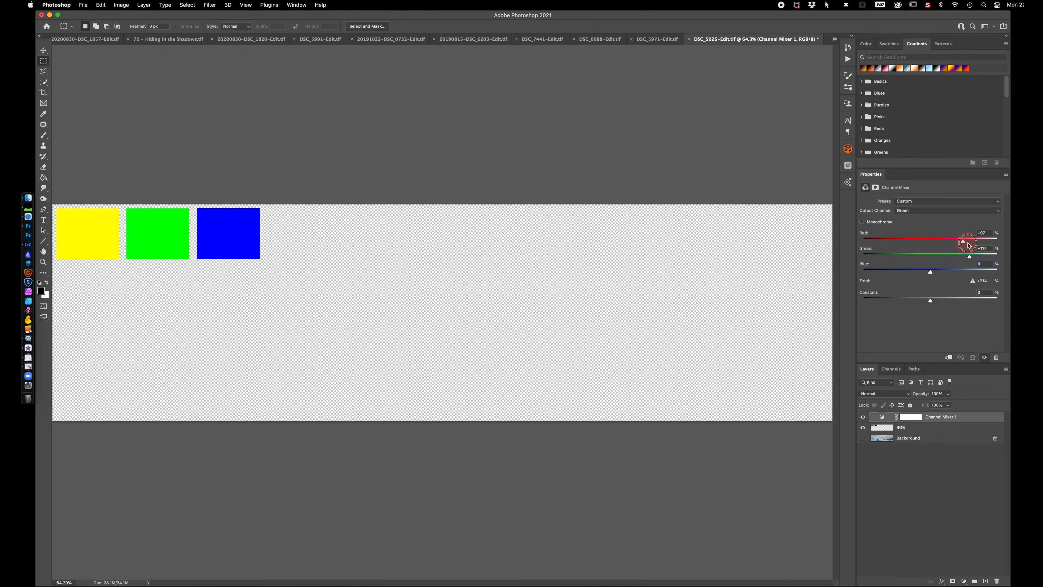
{"action": "double_click", "coordinate": [867, 234]}
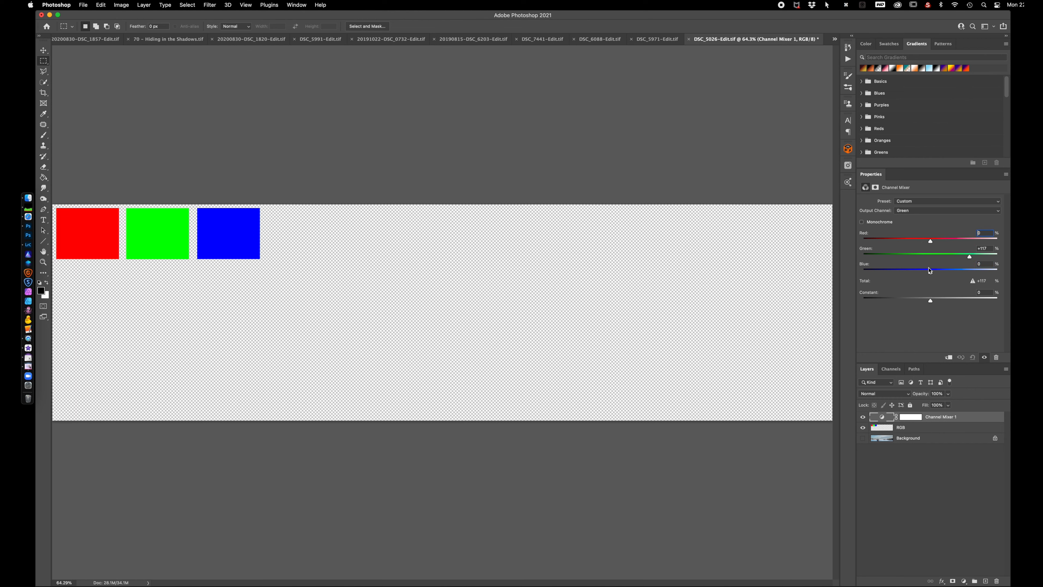
{"action": "mouse_move", "coordinate": [932, 274]}
{"action": "left_mouse_down"}
{"action": "mouse_move", "coordinate": [887, 273]}
{"action": "mouse_move", "coordinate": [965, 274]}
{"action": "mouse_move", "coordinate": [948, 272]}
{"action": "left_mouse_up"}
Try a lower Red value in the Red output channel and reset the Channel Mixer to its defaults
{"action": "left_click", "coordinate": [928, 213]}
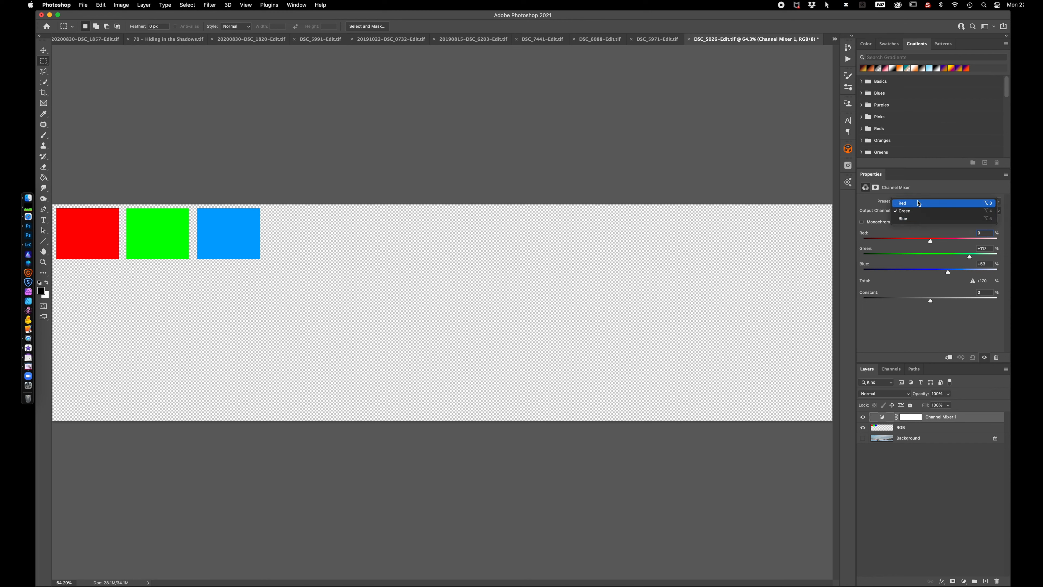
{"action": "left_click", "coordinate": [919, 204]}
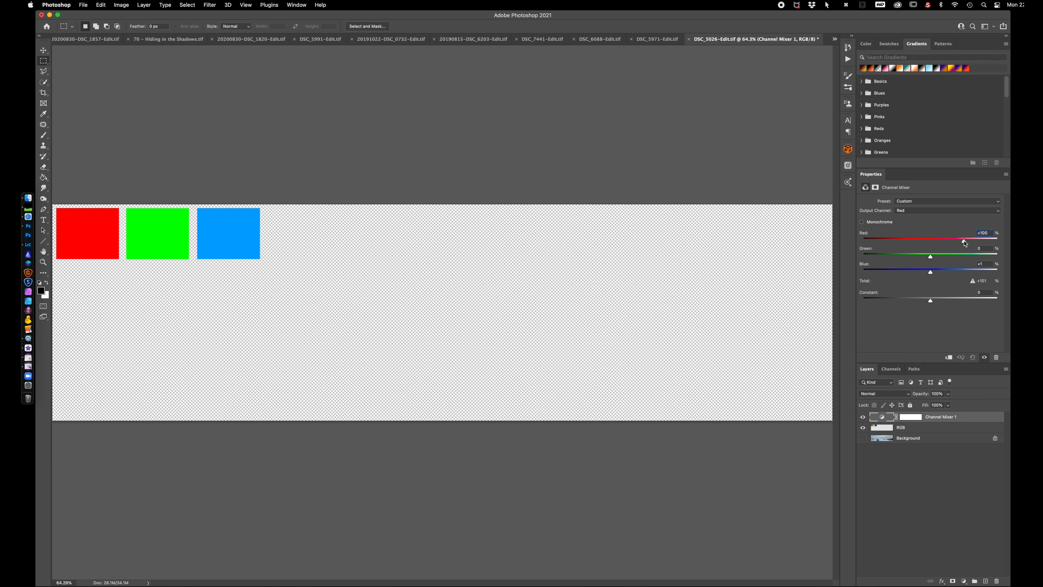
{"action": "mouse_move", "coordinate": [964, 244]}
{"action": "left_mouse_down"}
{"action": "mouse_move", "coordinate": [915, 242]}
{"action": "mouse_move", "coordinate": [964, 242]}
{"action": "mouse_move", "coordinate": [951, 243]}
{"action": "left_mouse_up"}
{"action": "left_click", "coordinate": [973, 357]}
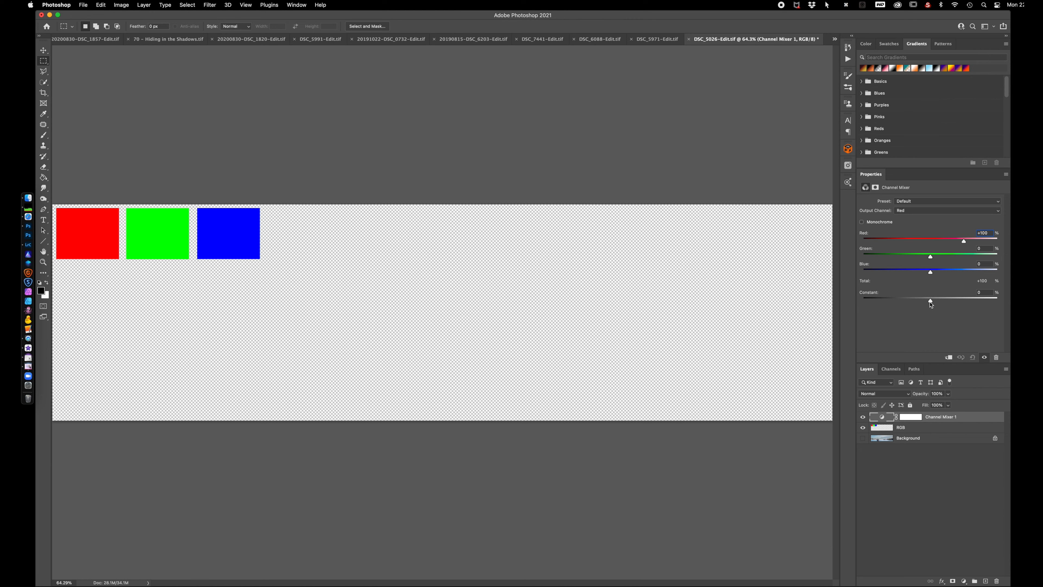
Try a Constant of +4% on the Red output with Background shown and RGB hidden, and reset the Channel Mixer
{"action": "mouse_move", "coordinate": [931, 303]}
{"action": "left_mouse_down"}
{"action": "mouse_move", "coordinate": [883, 303]}
{"action": "mouse_move", "coordinate": [985, 298]}
{"action": "mouse_move", "coordinate": [897, 303]}
{"action": "mouse_move", "coordinate": [974, 303]}
{"action": "mouse_move", "coordinate": [908, 306]}
{"action": "mouse_move", "coordinate": [938, 311]}
{"action": "mouse_move", "coordinate": [933, 304]}
{"action": "left_mouse_up"}
{"action": "left_click", "coordinate": [863, 438]}
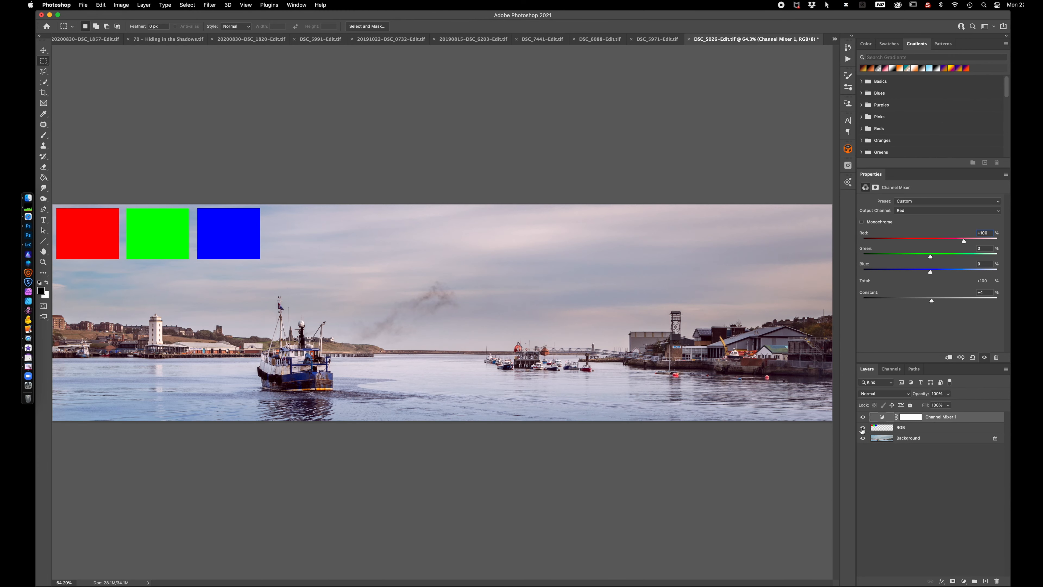
{"action": "left_click", "coordinate": [863, 427]}
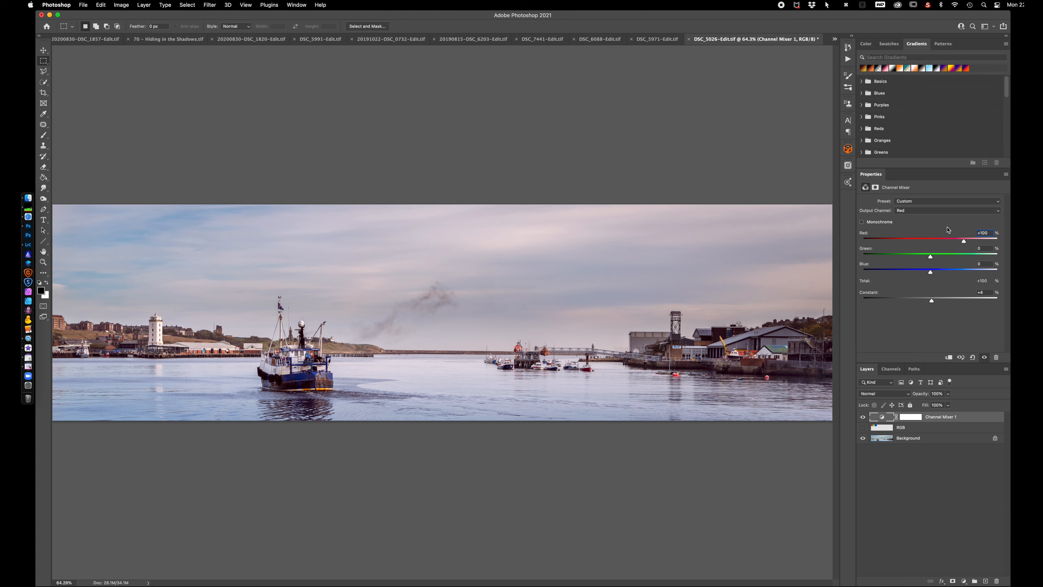
{"action": "left_click", "coordinate": [974, 357]}
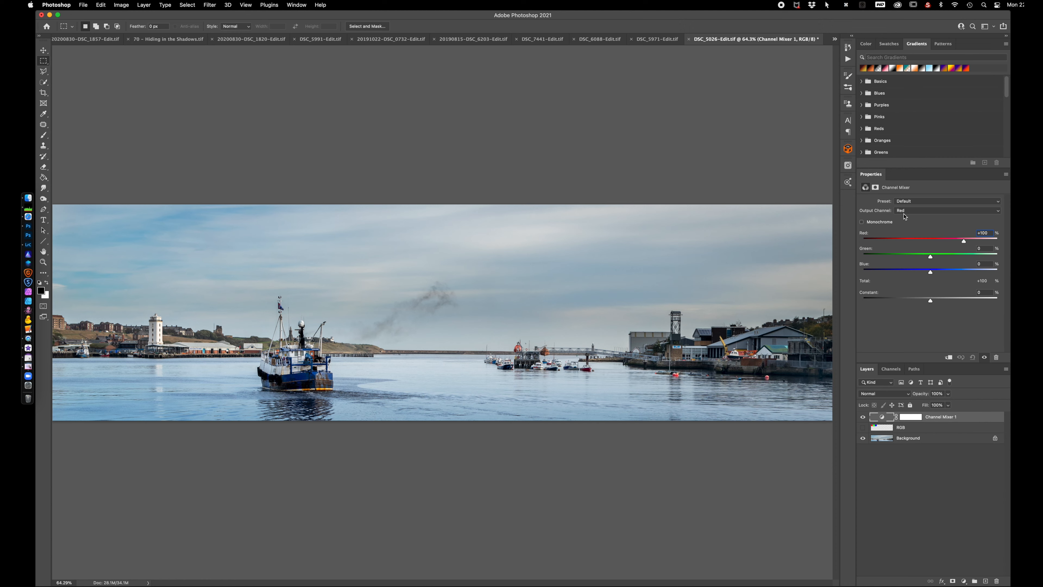
Try the Black & White with Blue Filter preset, apply Black & White with Red Filter (RGB) and lower the Constant to -16%
{"action": "left_click", "coordinate": [922, 204]}
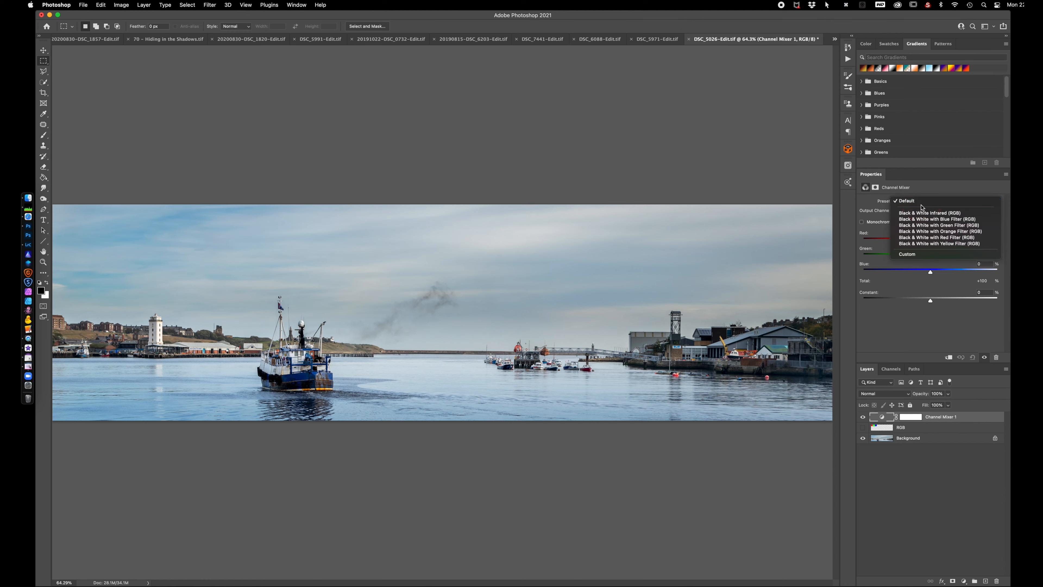
{"action": "left_click", "coordinate": [922, 219]}
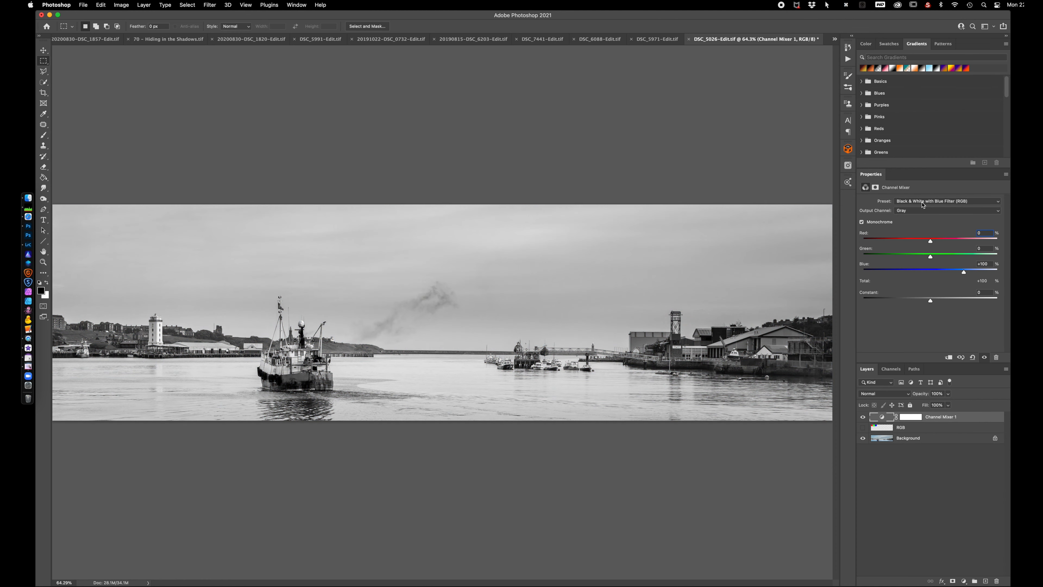
{"action": "left_click", "coordinate": [922, 203]}
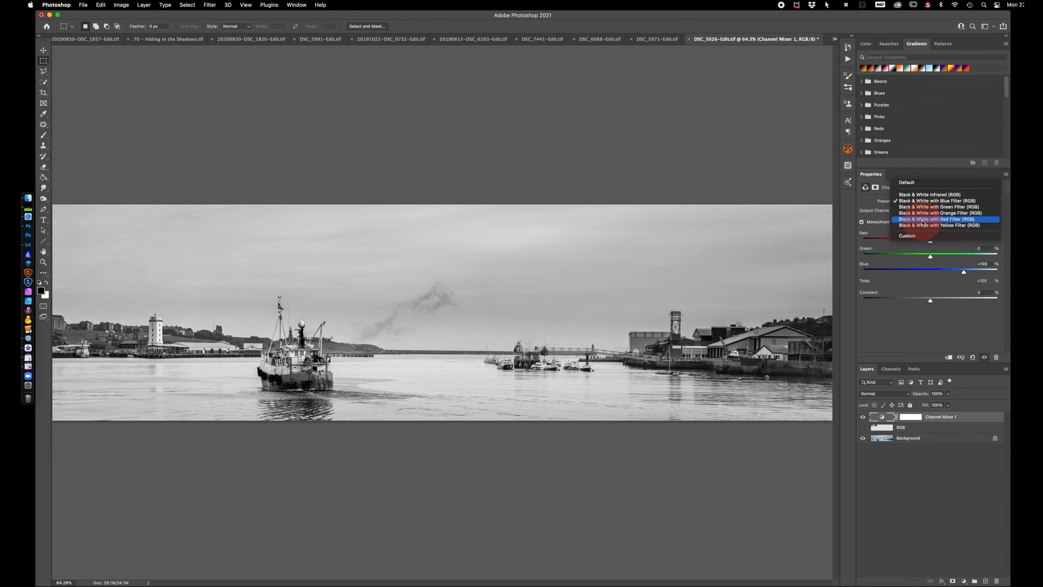
{"action": "left_click", "coordinate": [923, 219]}
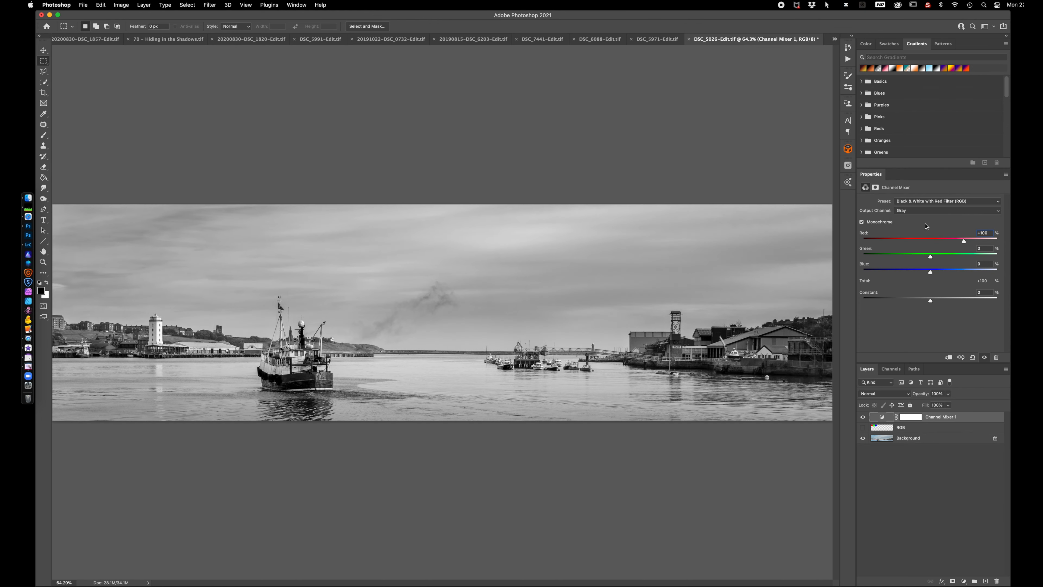
{"action": "left_click_drag", "start_coordinate": [931, 302], "coordinate": [925, 303]}
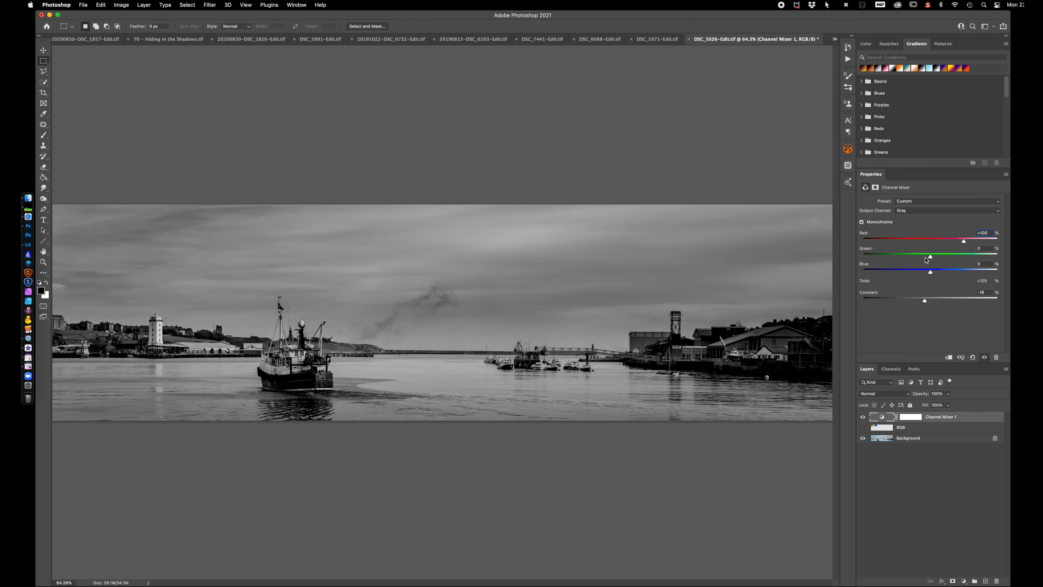
Compare the harbour panorama with and without the Channel Mixer layer
{"action": "left_click", "coordinate": [863, 418]}
{"action": "left_click", "coordinate": [864, 418]}
{"action": "left_click", "coordinate": [863, 418]}
{"action": "left_click", "coordinate": [864, 418]}
Switch to Lightroom Classic and open the blue-and-white ferry photo in Adobe Photoshop 2021 with Edit Original
{"action": "left_click", "coordinate": [28, 245]}
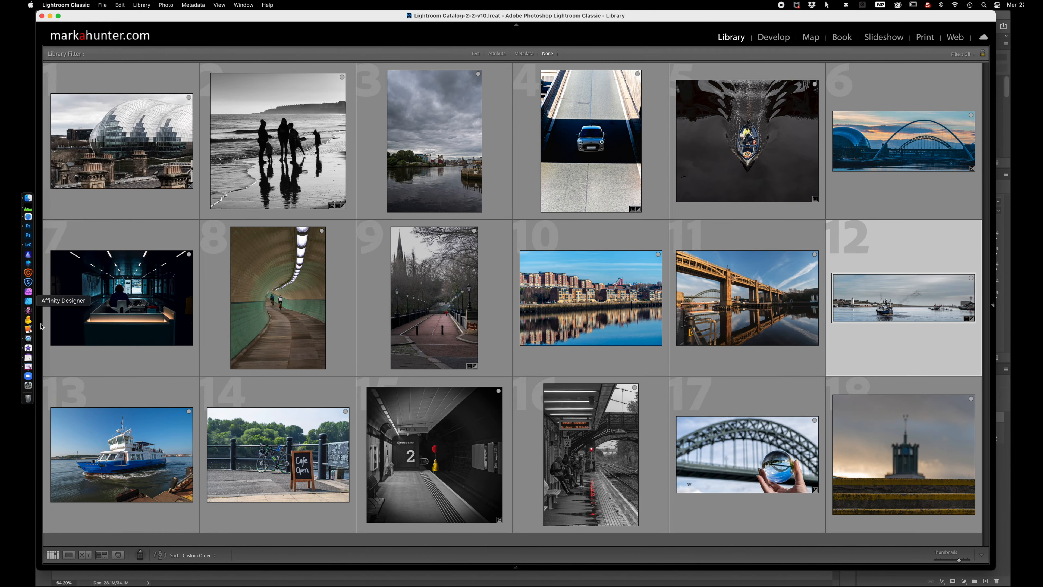
{"action": "left_click", "coordinate": [139, 441]}
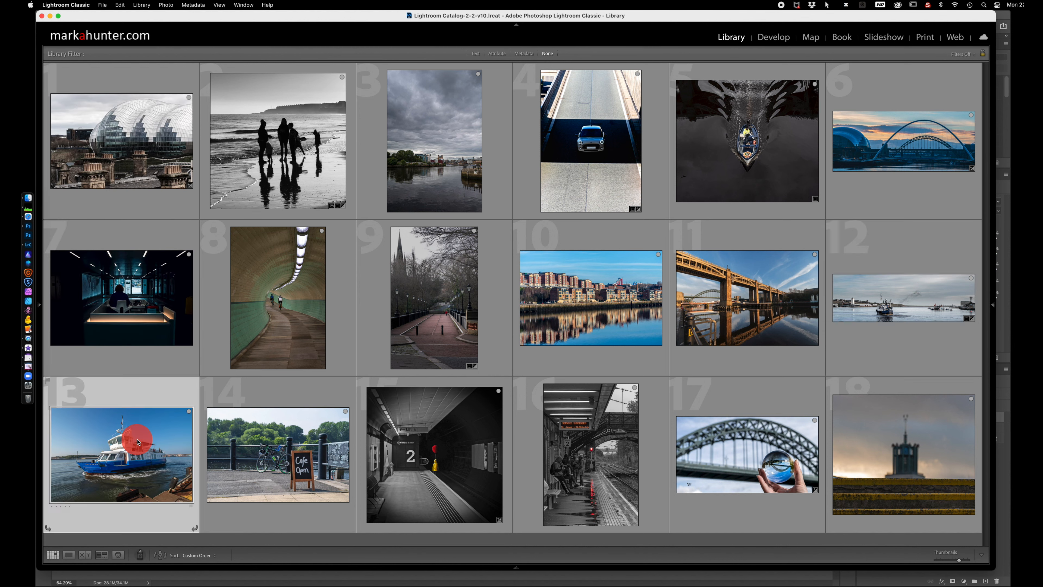
{"action": "right_click", "coordinate": [136, 442]}
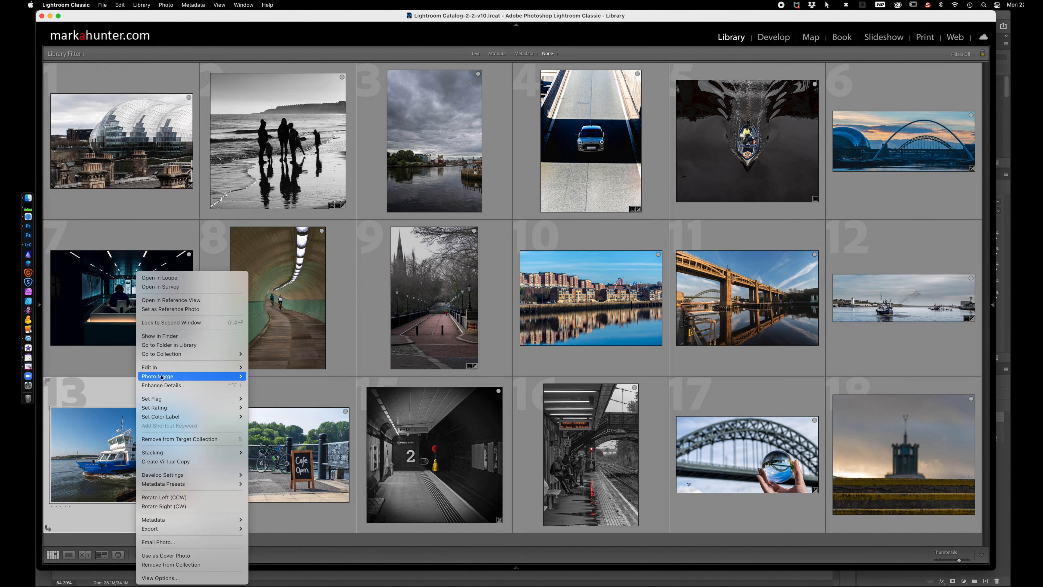
{"action": "mouse_move", "coordinate": [166, 369]}
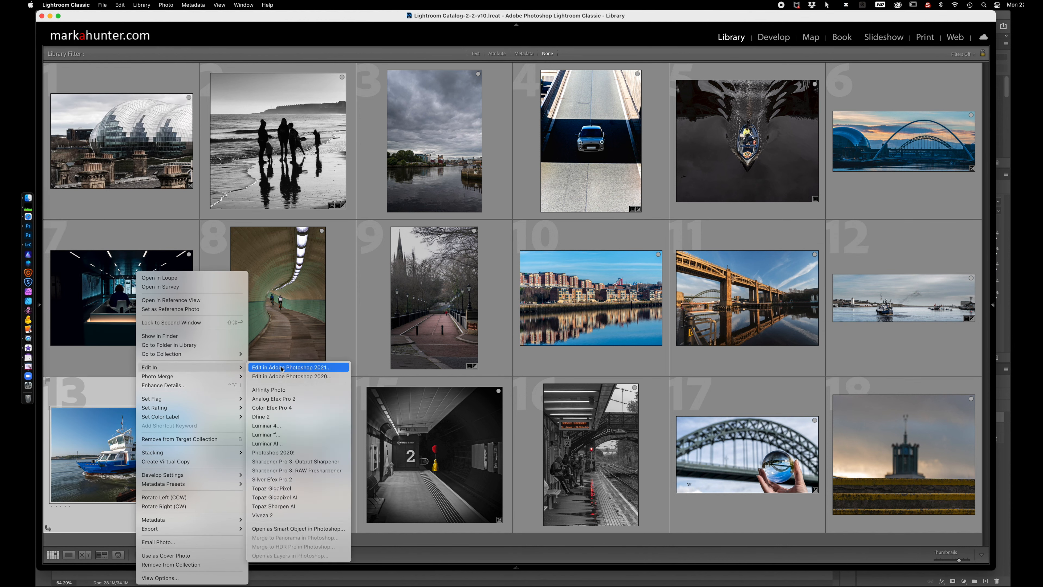
{"action": "left_click", "coordinate": [299, 370]}
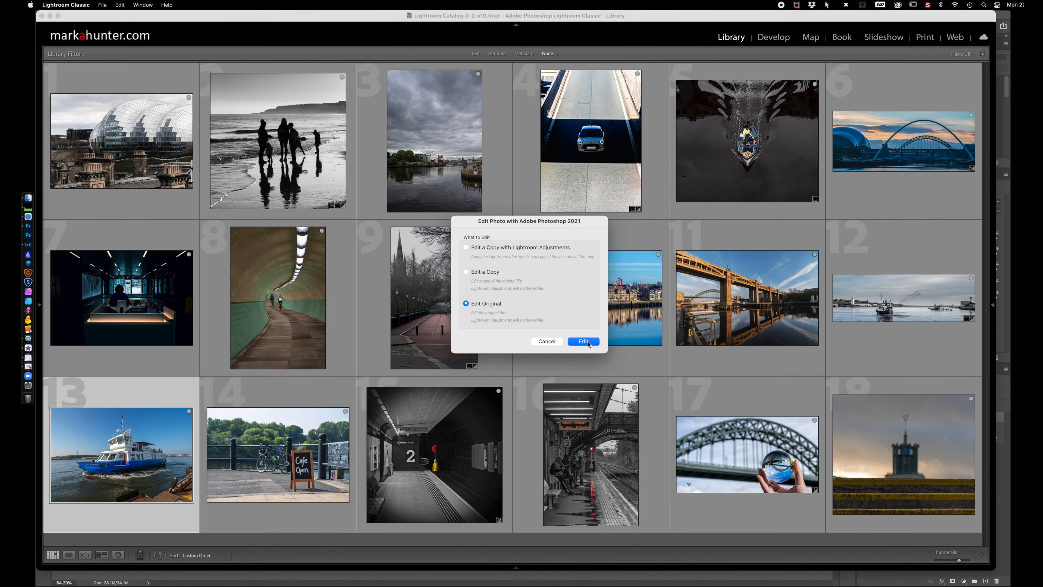
{"action": "left_click", "coordinate": [588, 342]}
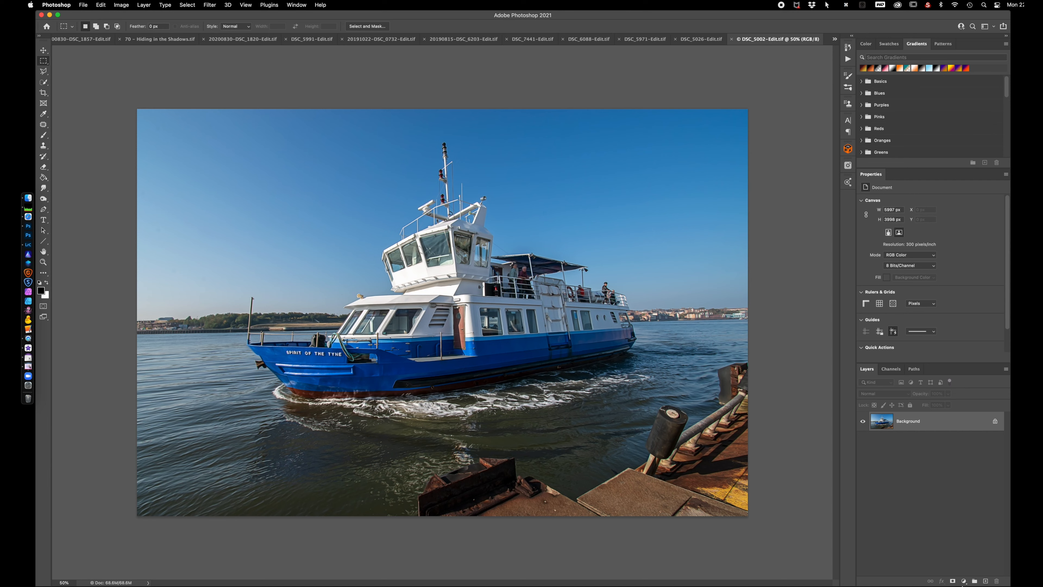
Add a Color Lookup adjustment layer above the ferry photo's Background and select its adjustment rather than its mask
{"action": "left_click", "coordinate": [964, 581]}
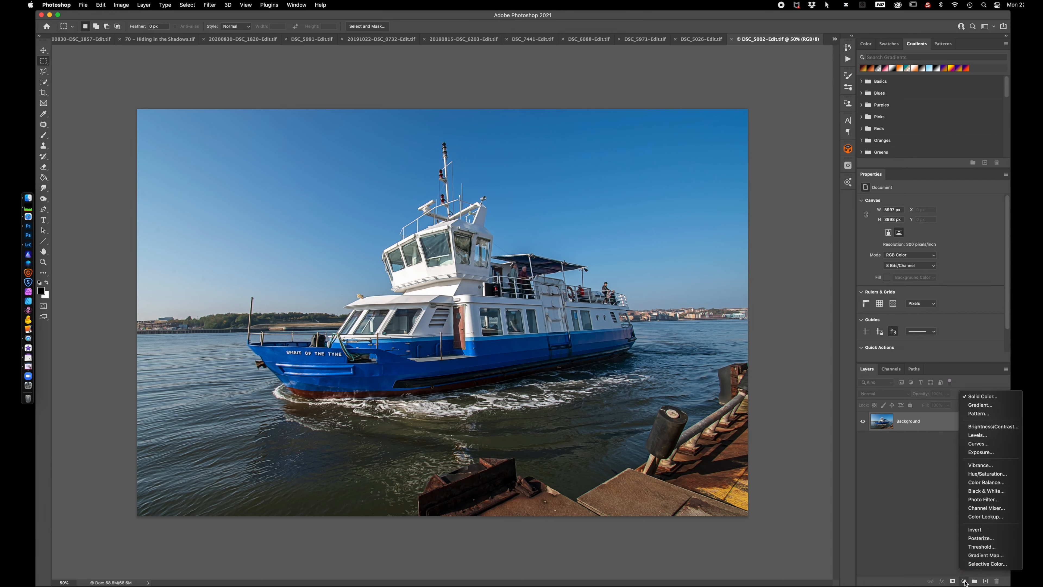
{"action": "left_click", "coordinate": [987, 518]}
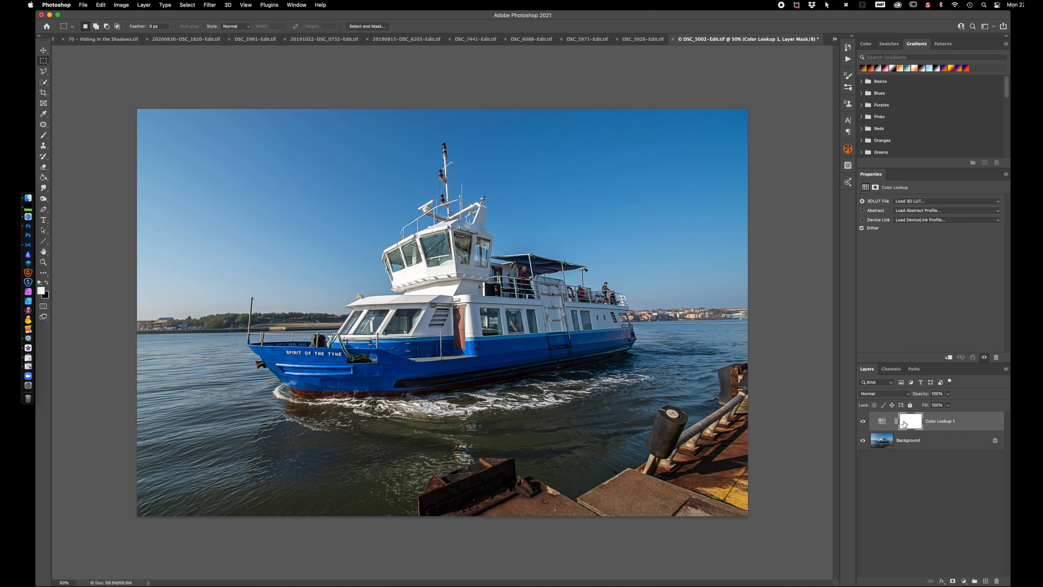
{"action": "left_click", "coordinate": [965, 581]}
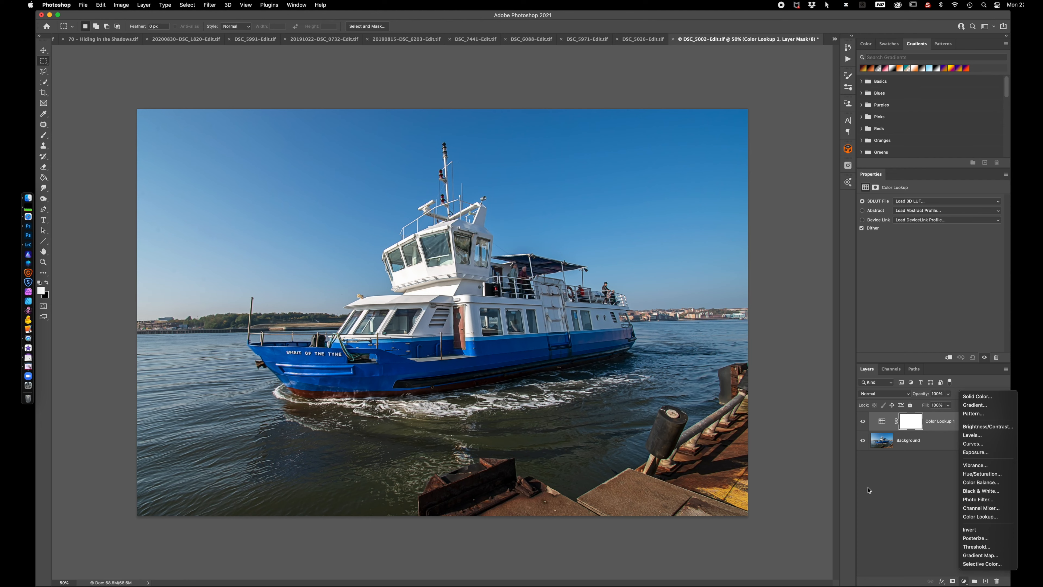
{"action": "left_click", "coordinate": [880, 489]}
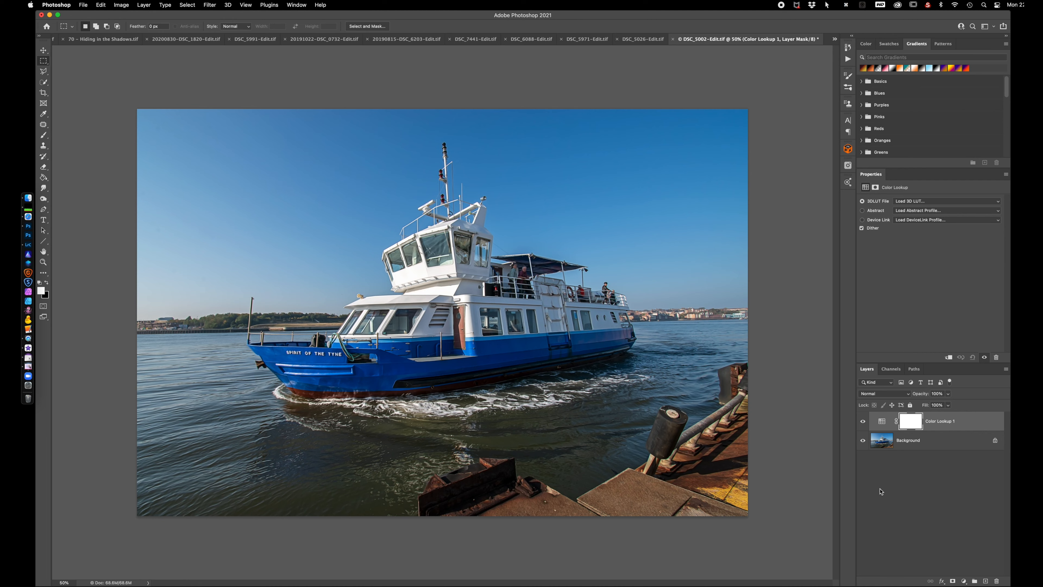
{"action": "left_click", "coordinate": [882, 421]}
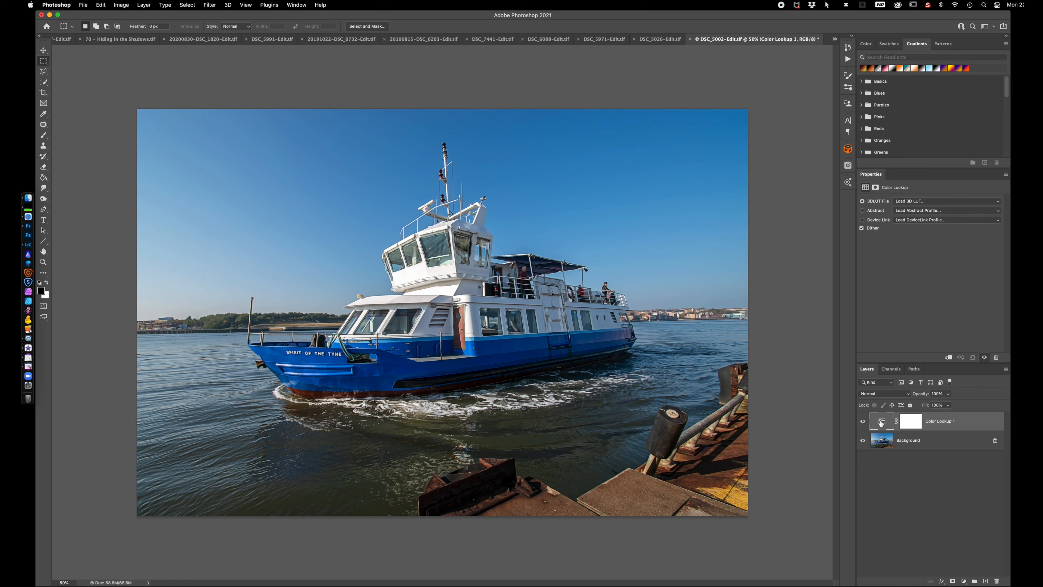
Try the FallColors.look 3D LUT on the Color Lookup layer at 77% opacity
{"action": "left_click", "coordinate": [931, 202]}
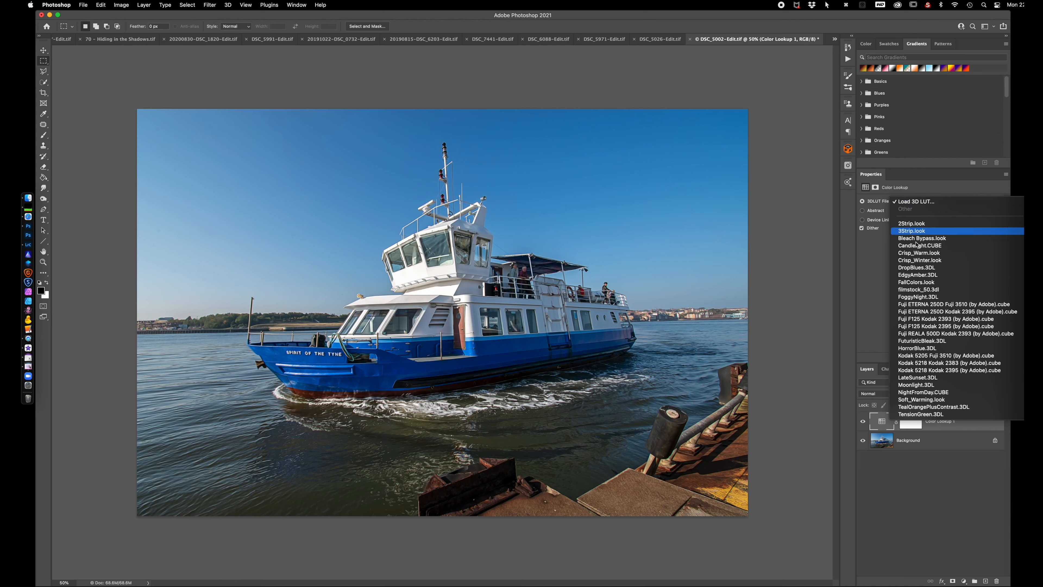
{"action": "left_click", "coordinate": [917, 283]}
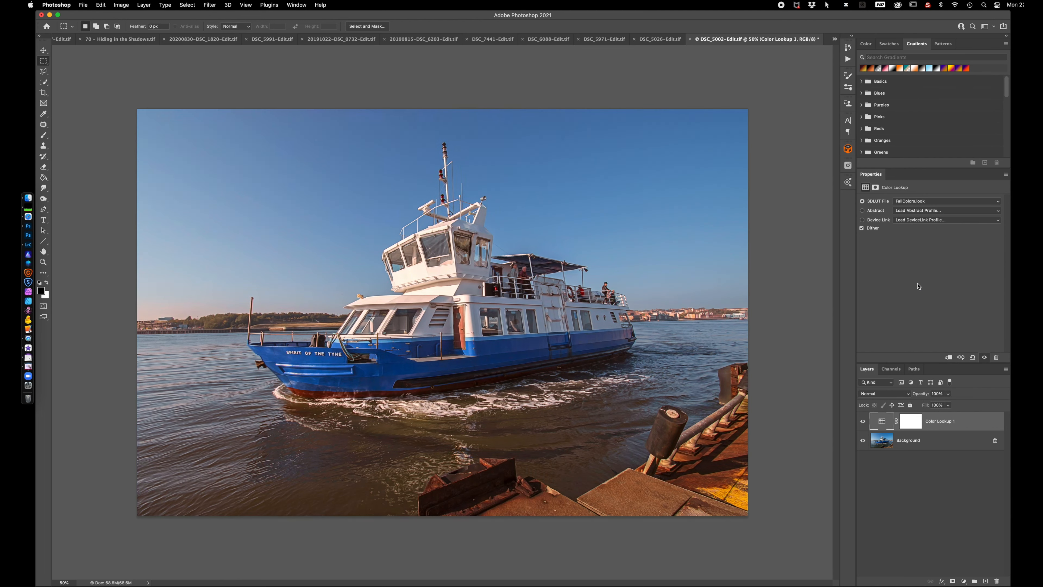
{"action": "left_click_drag", "start_coordinate": [921, 396], "coordinate": [912, 396]}
Apply the Crisp_Warm.look LUT at 85% opacity in Soft Light blend mode and compare the photo with and without the layer
{"action": "left_click", "coordinate": [918, 202]}
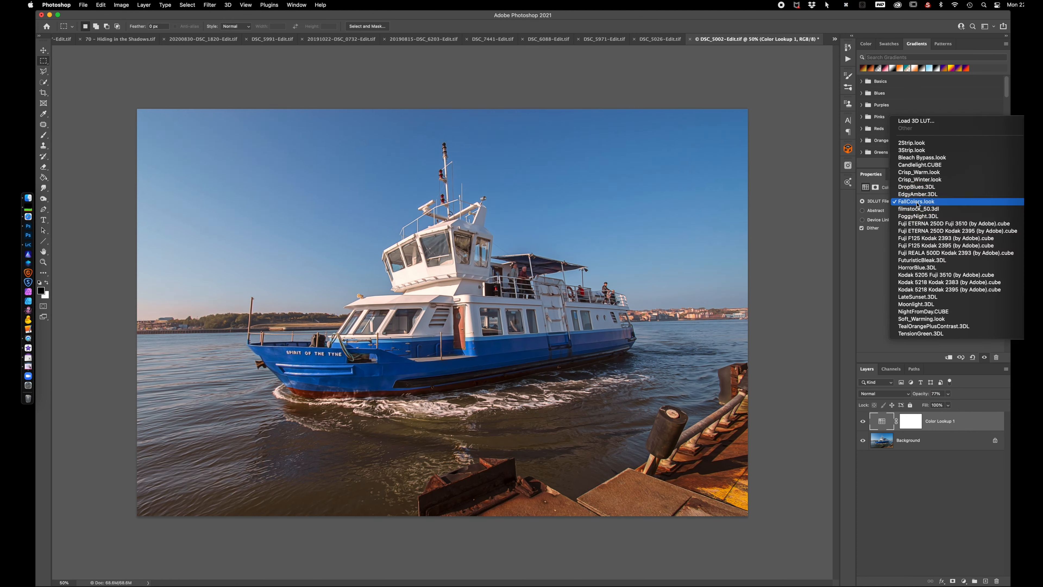
{"action": "left_click", "coordinate": [922, 173]}
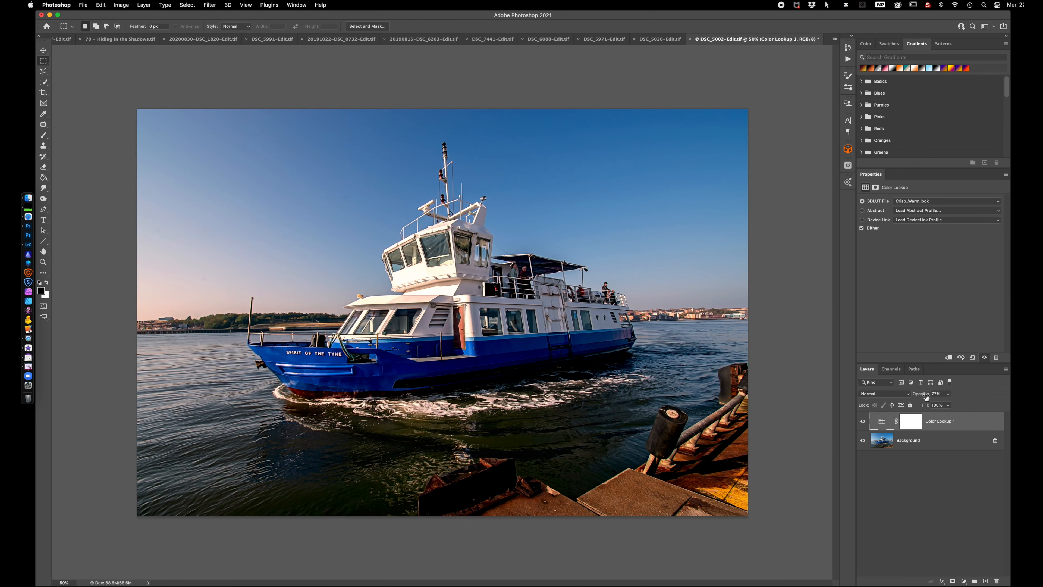
{"action": "mouse_move", "coordinate": [923, 396]}
{"action": "left_mouse_down"}
{"action": "mouse_move", "coordinate": [915, 393]}
{"action": "mouse_move", "coordinate": [929, 394]}
{"action": "left_mouse_up"}
{"action": "left_click", "coordinate": [886, 398]}
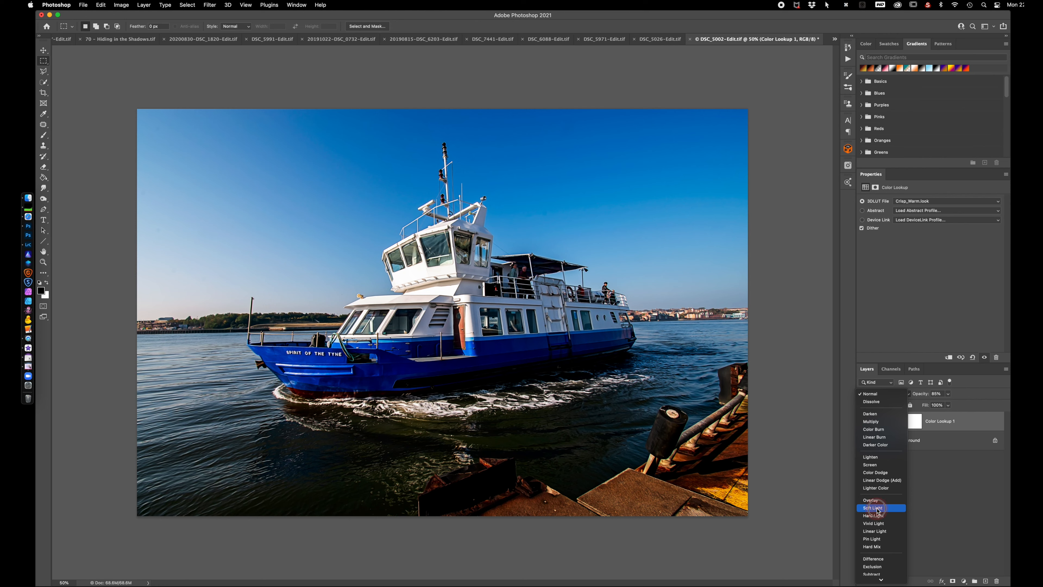
{"action": "left_click", "coordinate": [877, 510]}
{"action": "left_click", "coordinate": [863, 421]}
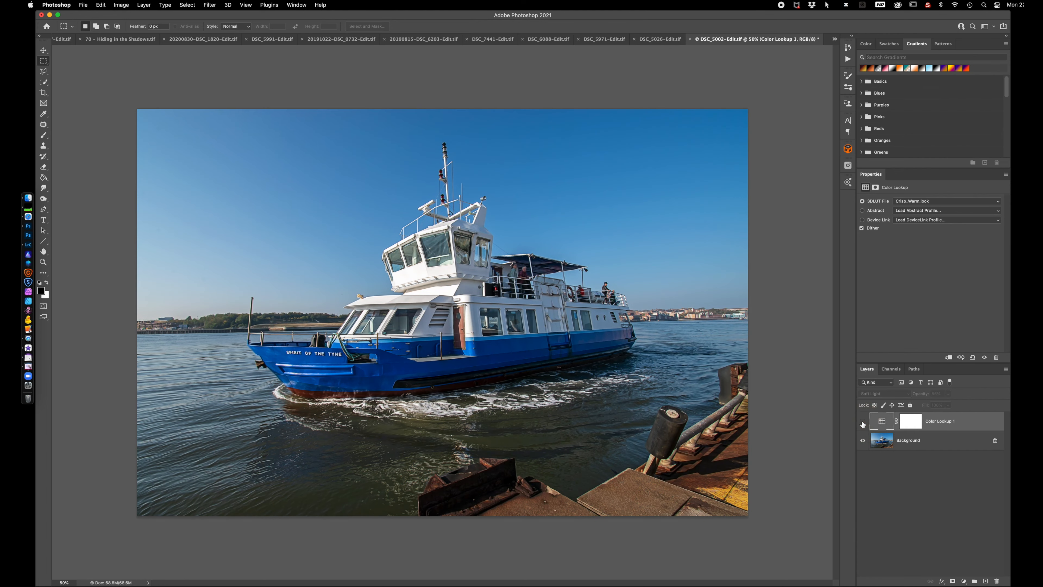
{"action": "left_click", "coordinate": [863, 421]}
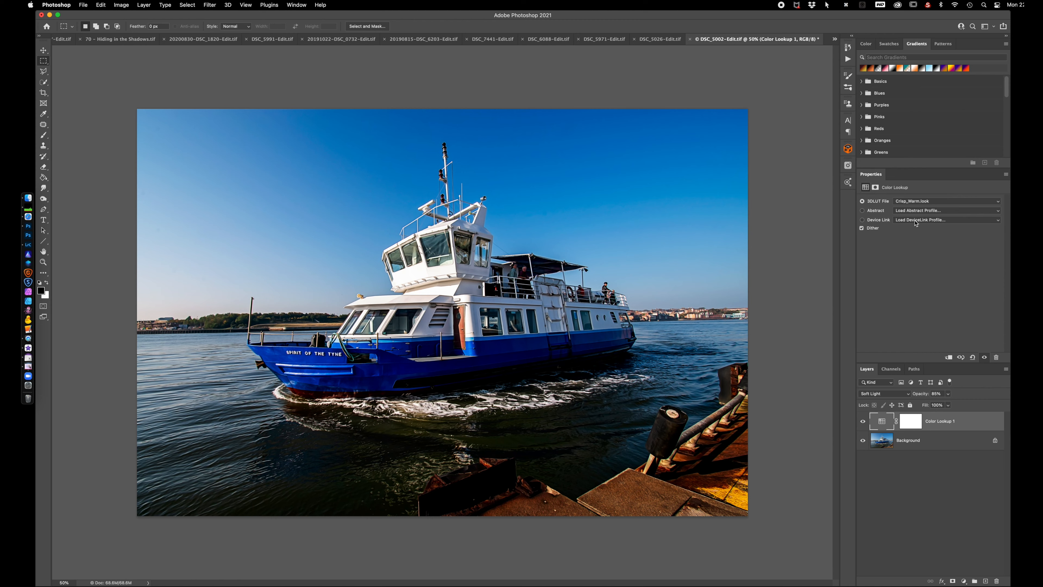
Change the 3D LUT to EdgyAmber.3DL, try the Normal blend mode and return the layer to Soft Light
{"action": "left_click", "coordinate": [932, 202]}
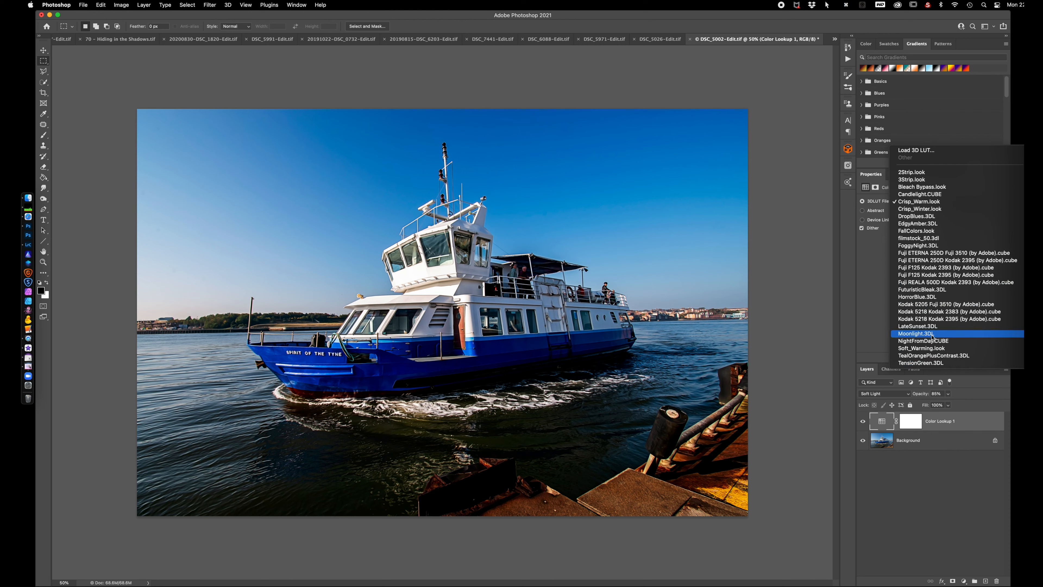
{"action": "left_click", "coordinate": [918, 223]}
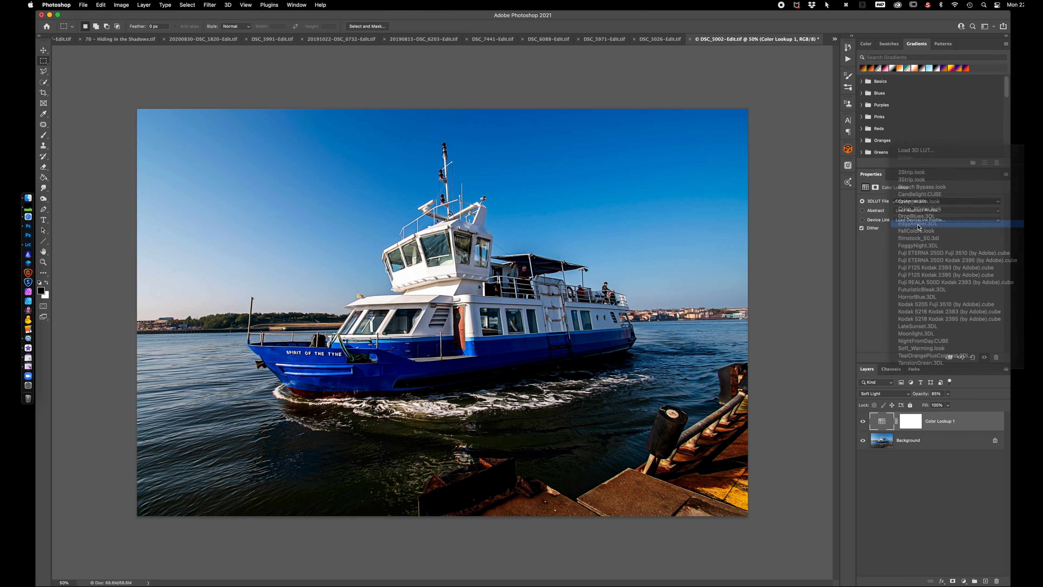
{"action": "left_click", "coordinate": [890, 394]}
{"action": "left_click", "coordinate": [881, 281]}
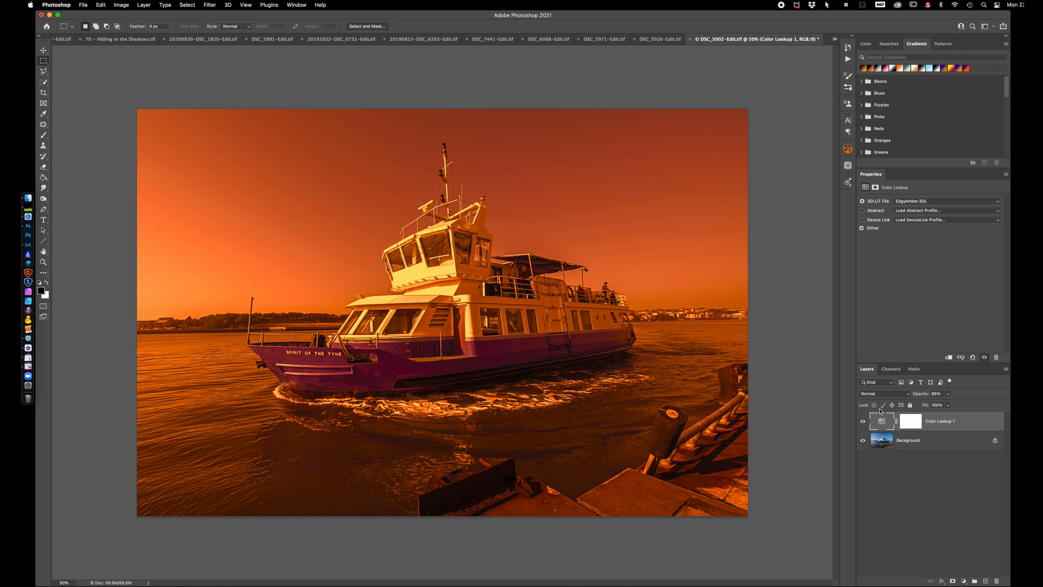
{"action": "left_click", "coordinate": [890, 395]}
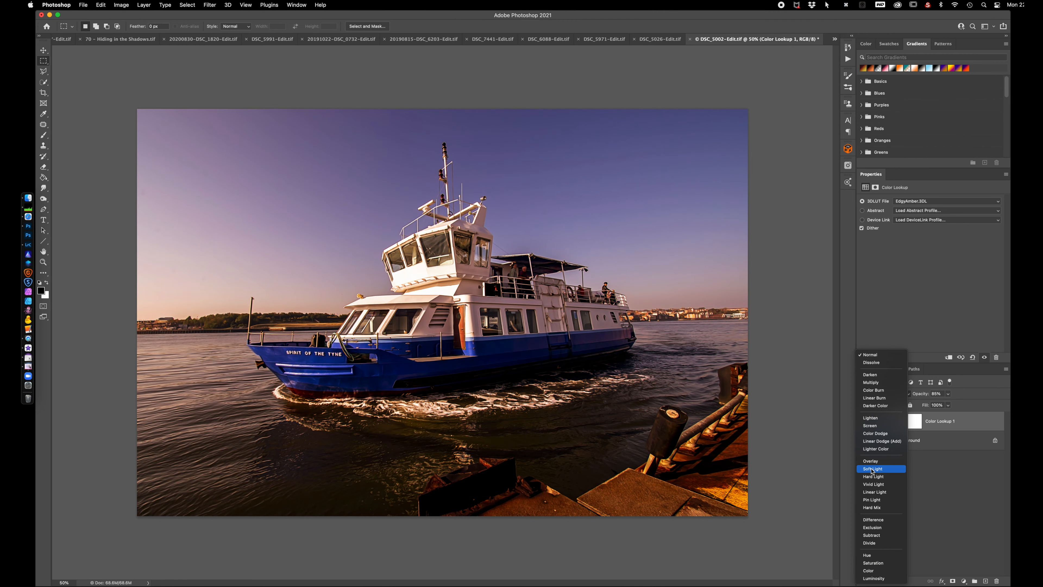
{"action": "left_click", "coordinate": [872, 469]}
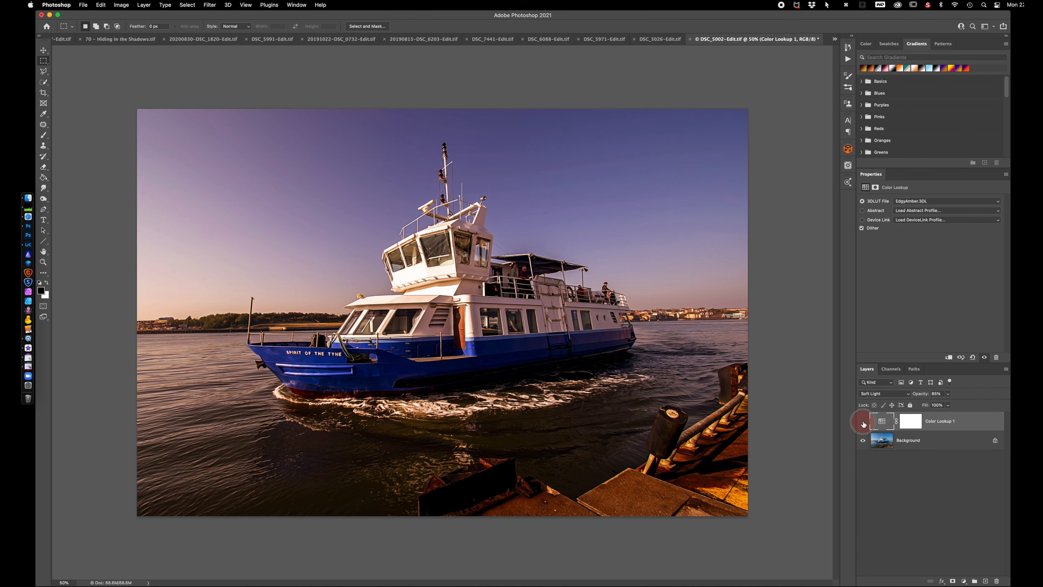
Compare the ferry photo with and without the Color Lookup layer and look through the available 3D LUT files
{"action": "left_click", "coordinate": [862, 425]}
{"action": "left_click", "coordinate": [863, 424]}
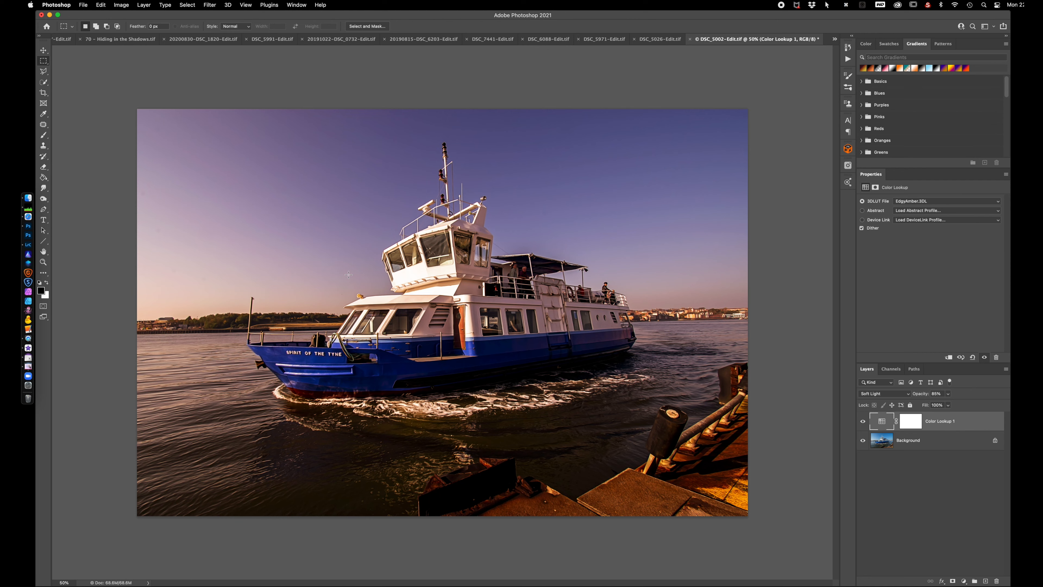
{"action": "left_click", "coordinate": [908, 203]}
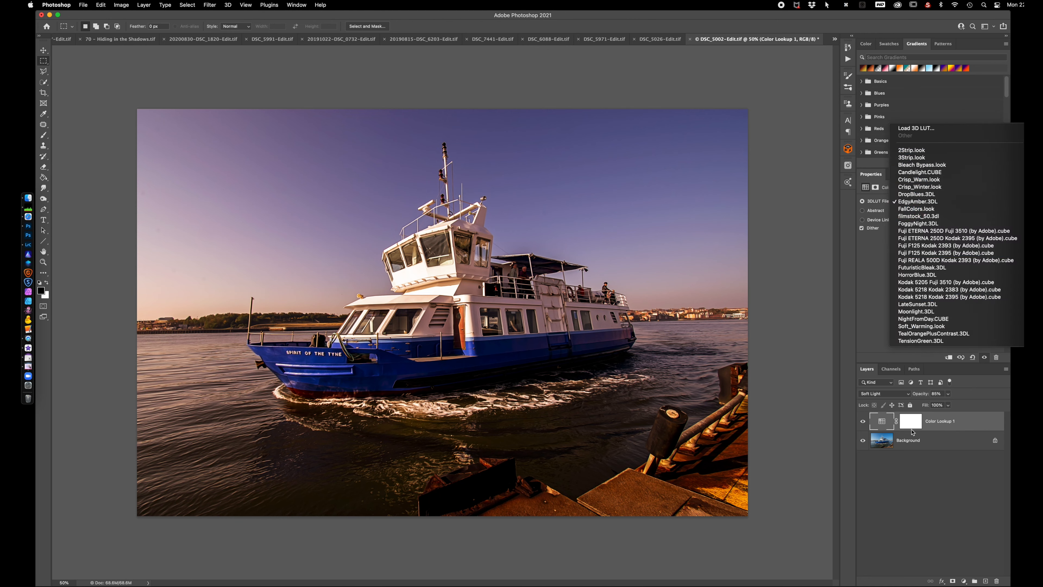
{"action": "left_click", "coordinate": [903, 495]}
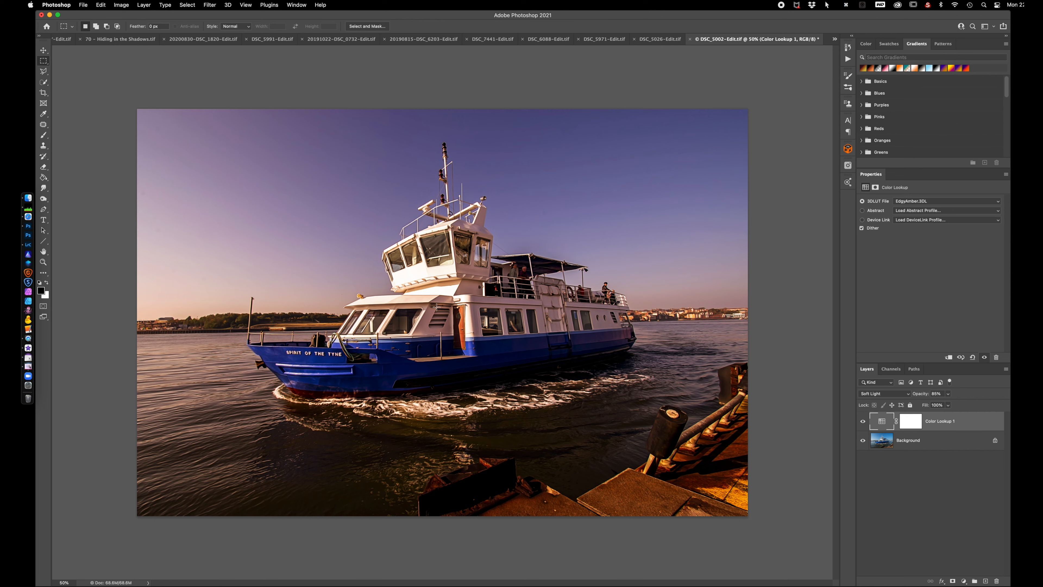
Switch to Lightroom Classic and open the Cafe Open sign photo in Adobe Photoshop 2021 with Edit Original
{"action": "left_click", "coordinate": [28, 245]}
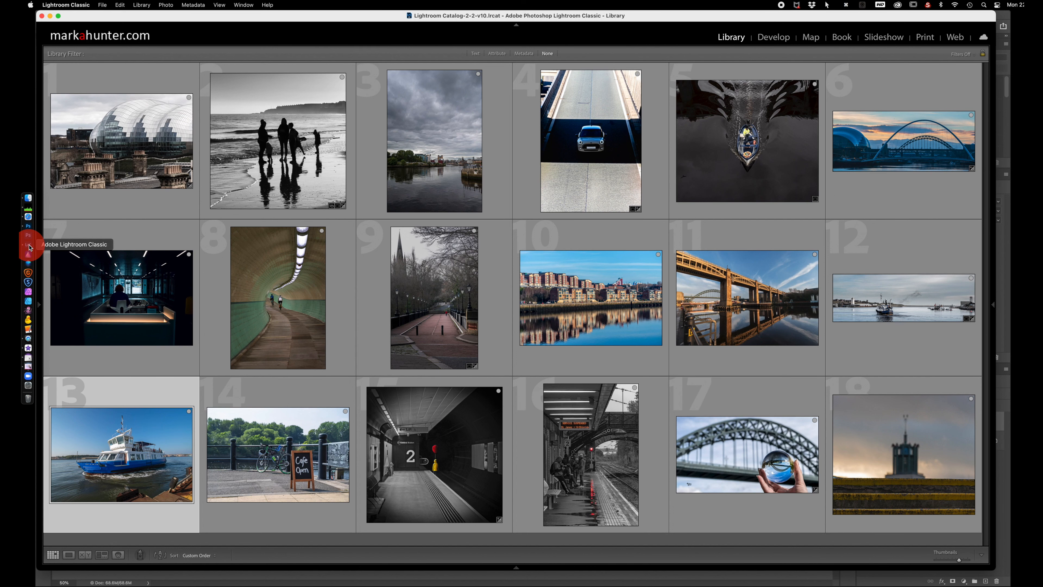
{"action": "left_click", "coordinate": [300, 461]}
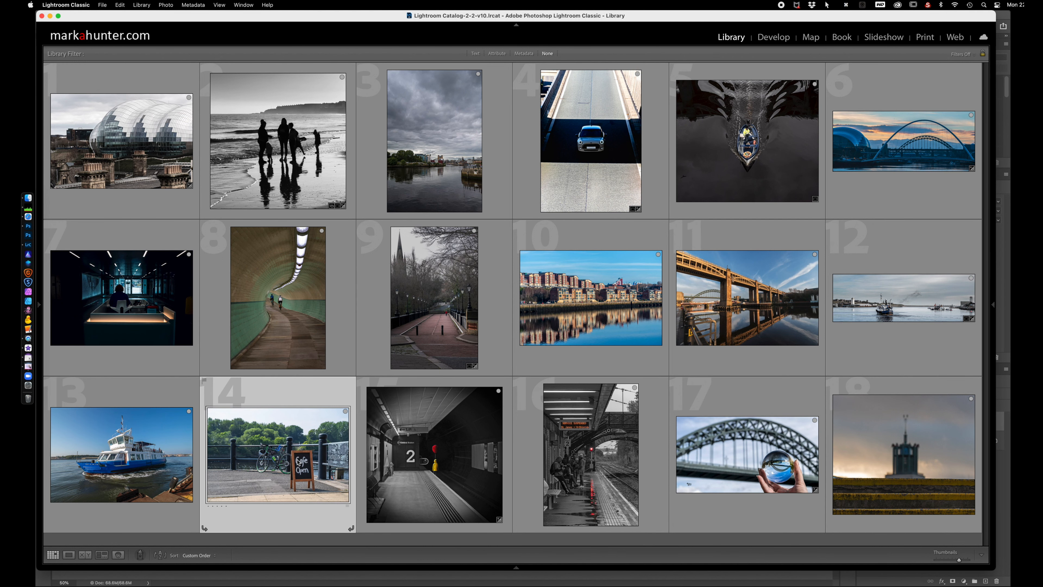
{"action": "right_click", "coordinate": [283, 451]}
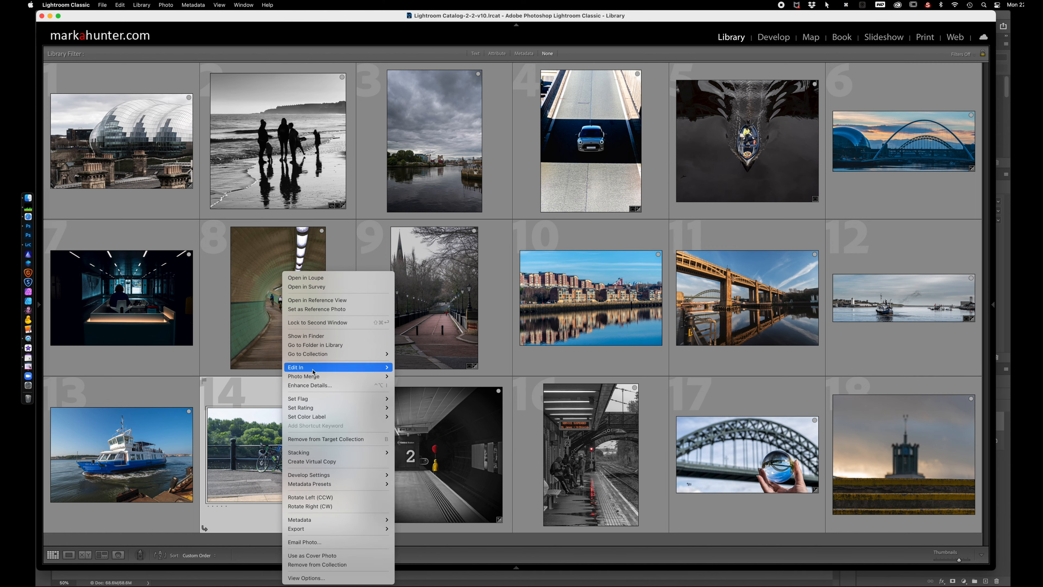
{"action": "mouse_move", "coordinate": [312, 367]}
{"action": "left_click", "coordinate": [430, 367]}
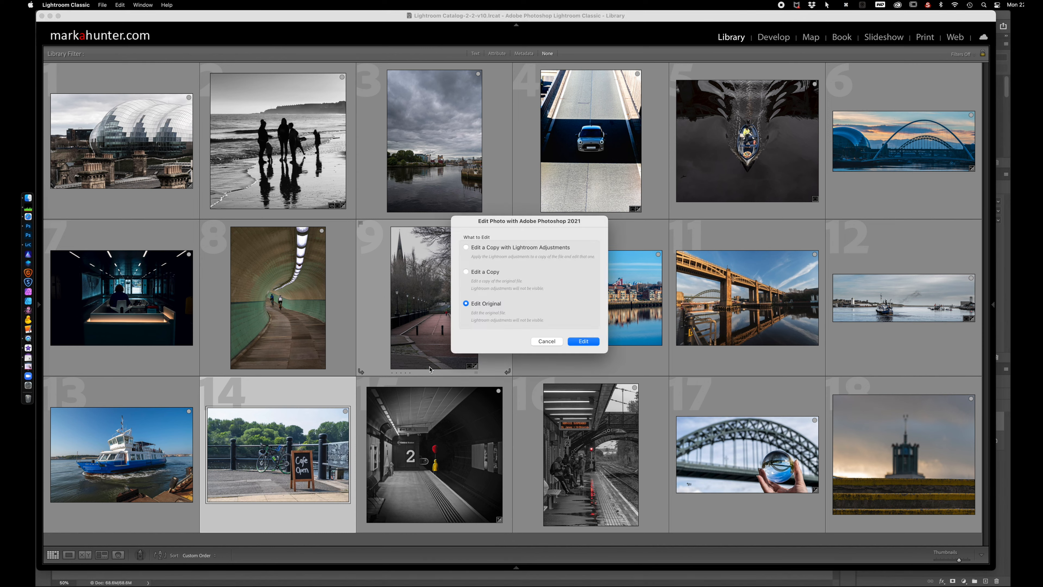
{"action": "left_click", "coordinate": [584, 343]}
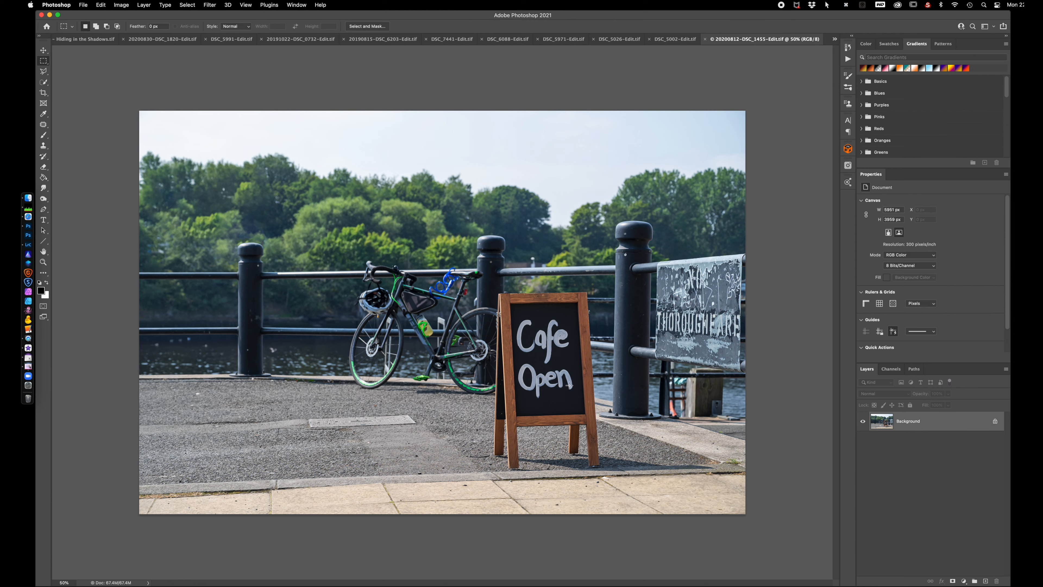
Add an Invert adjustment layer above the Cafe Open photo's Background and hide it
{"action": "left_click", "coordinate": [964, 581]}
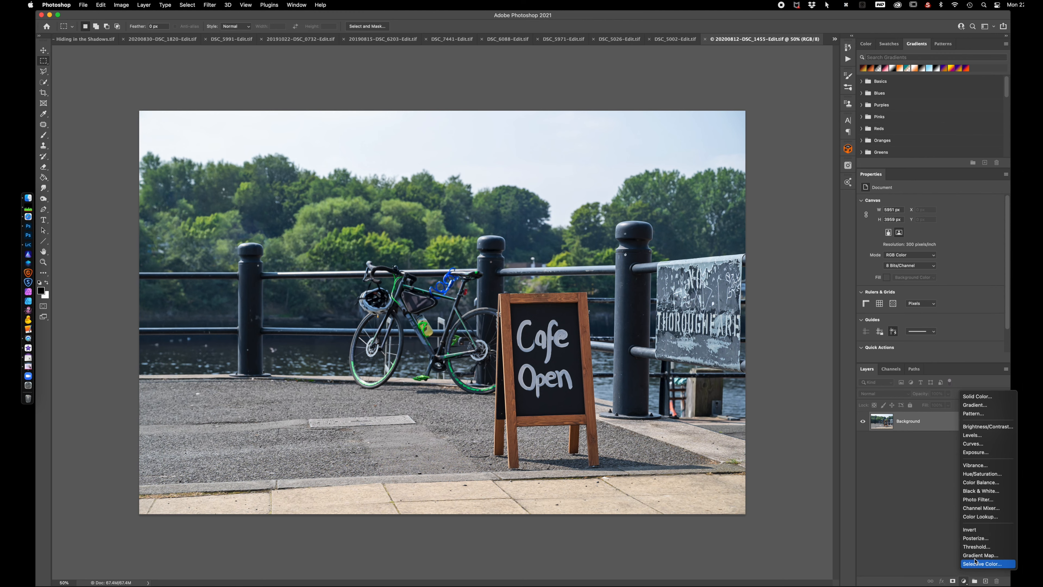
{"action": "left_click", "coordinate": [976, 531]}
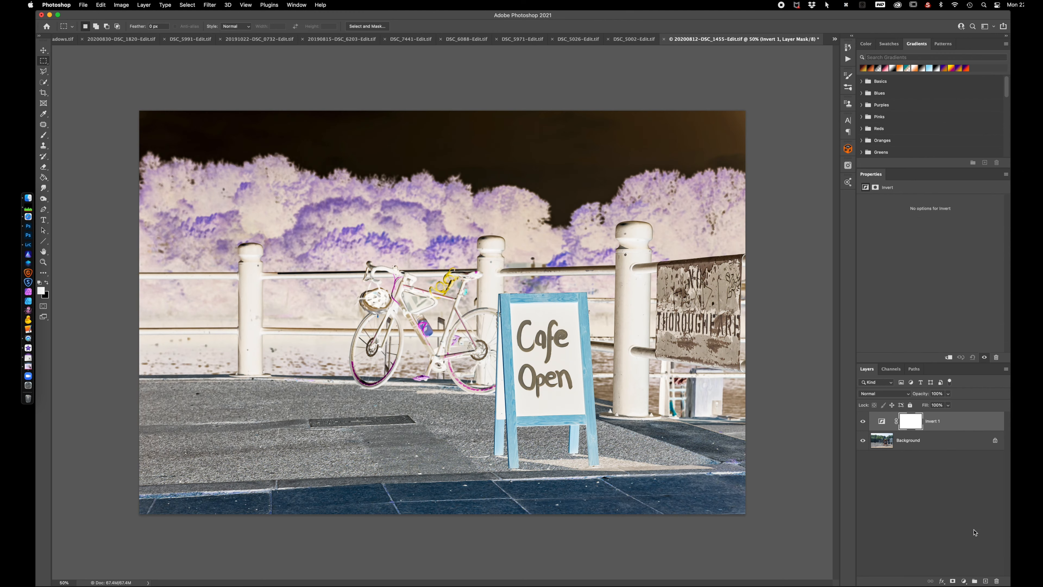
{"action": "left_click", "coordinate": [882, 421]}
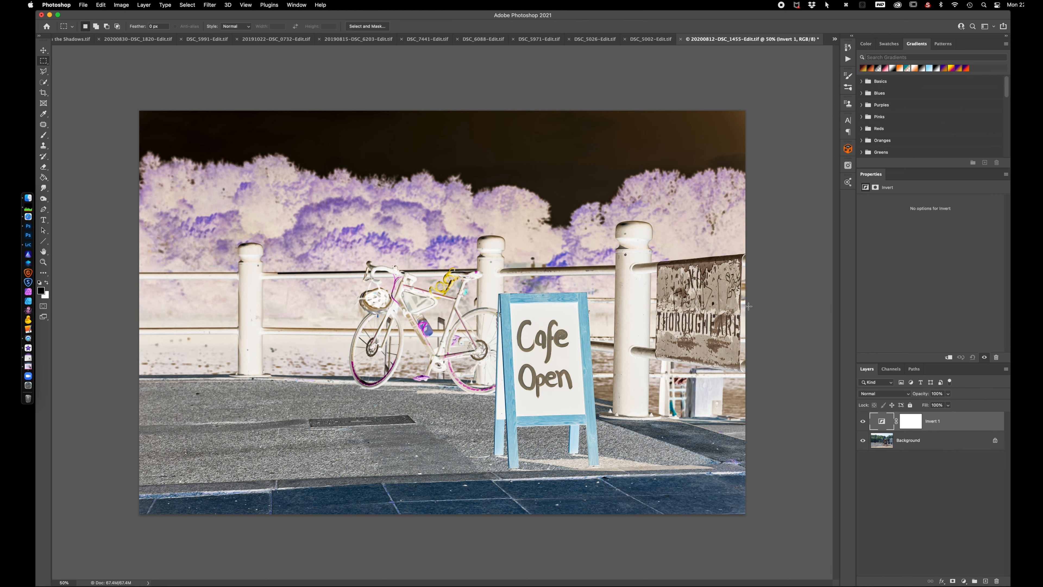
{"action": "left_click", "coordinate": [863, 421]}
Add a Black & White adjustment layer beneath Invert, show the Invert layer, and delete the Black & White layer
{"action": "left_click", "coordinate": [936, 442]}
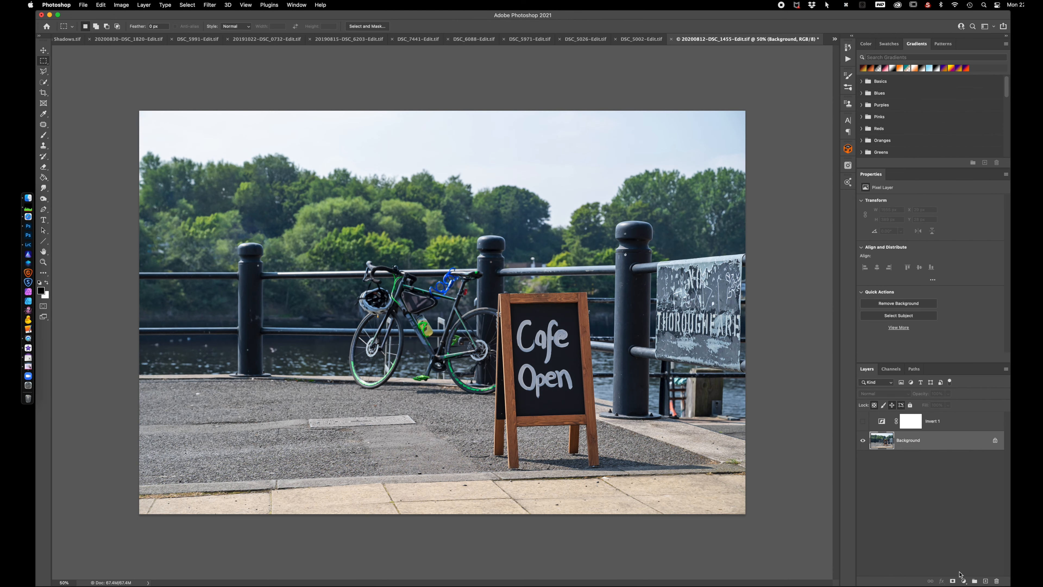
{"action": "left_click", "coordinate": [964, 582]}
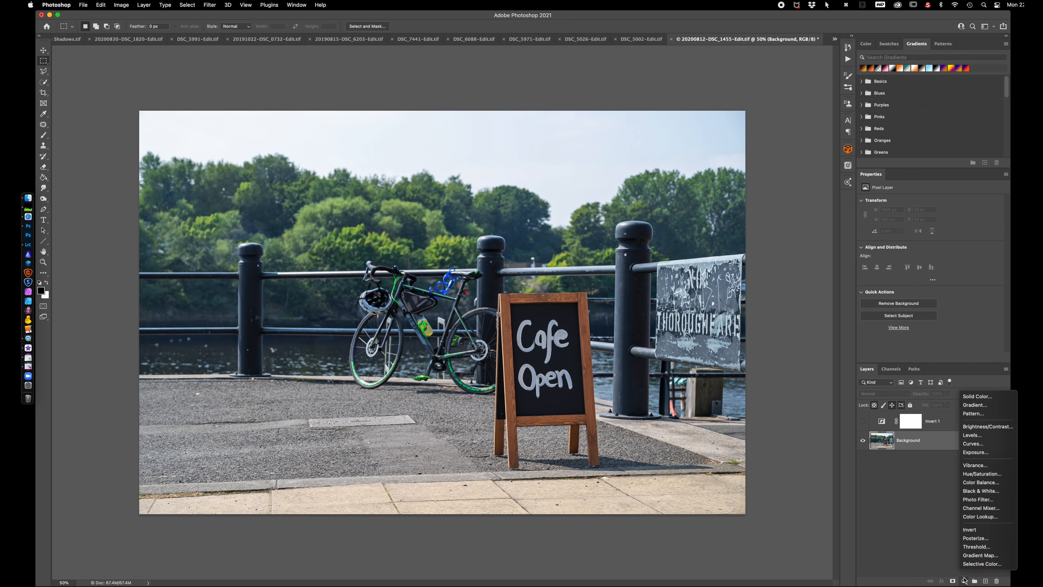
{"action": "left_click", "coordinate": [980, 492]}
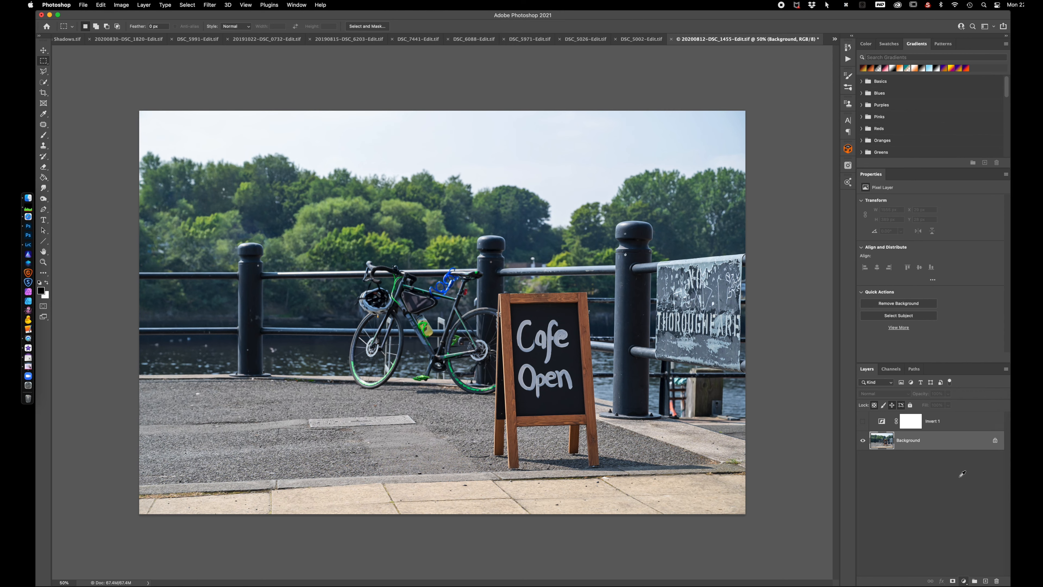
{"action": "left_click", "coordinate": [861, 421]}
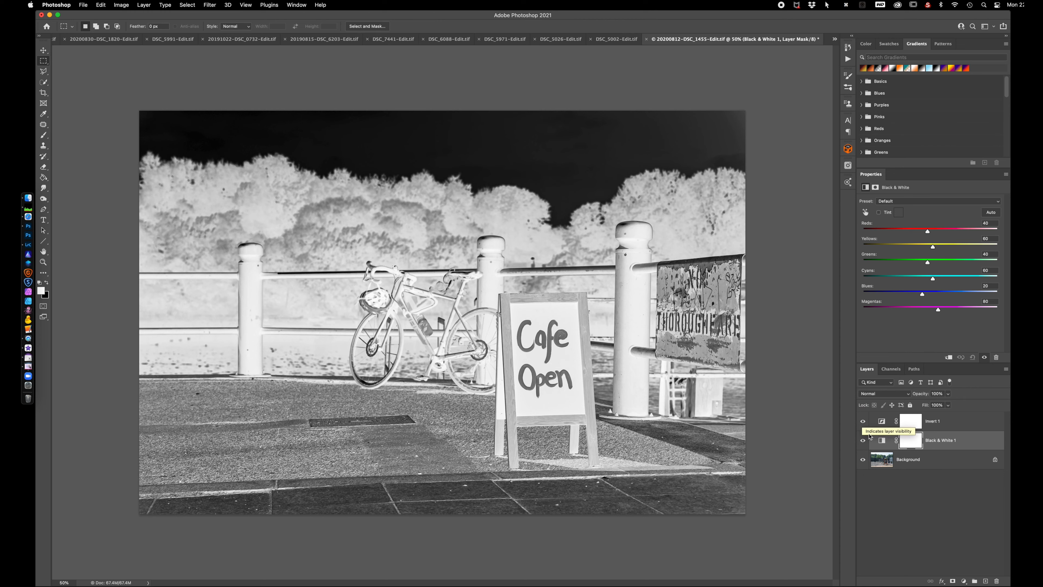
{"action": "left_click", "coordinate": [965, 440]}
{"action": "key", "text": "BackSpace"}
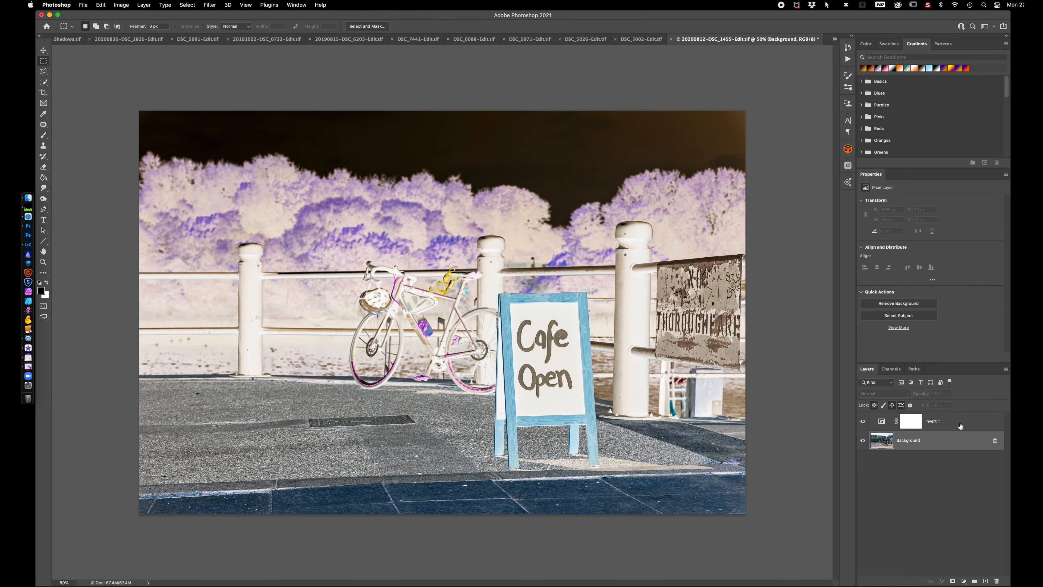
Invert the Invert layer's mask to black and paint white with a Soft Round brush over the Thoroughfare sign and Cafe Open board
{"action": "left_click", "coordinate": [914, 426]}
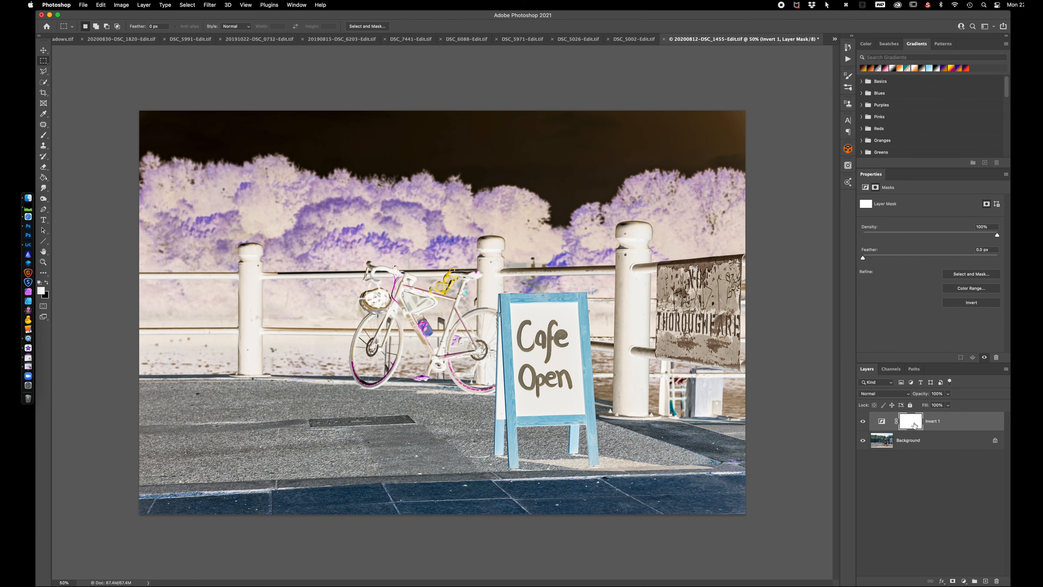
{"action": "key", "text": "super+i"}
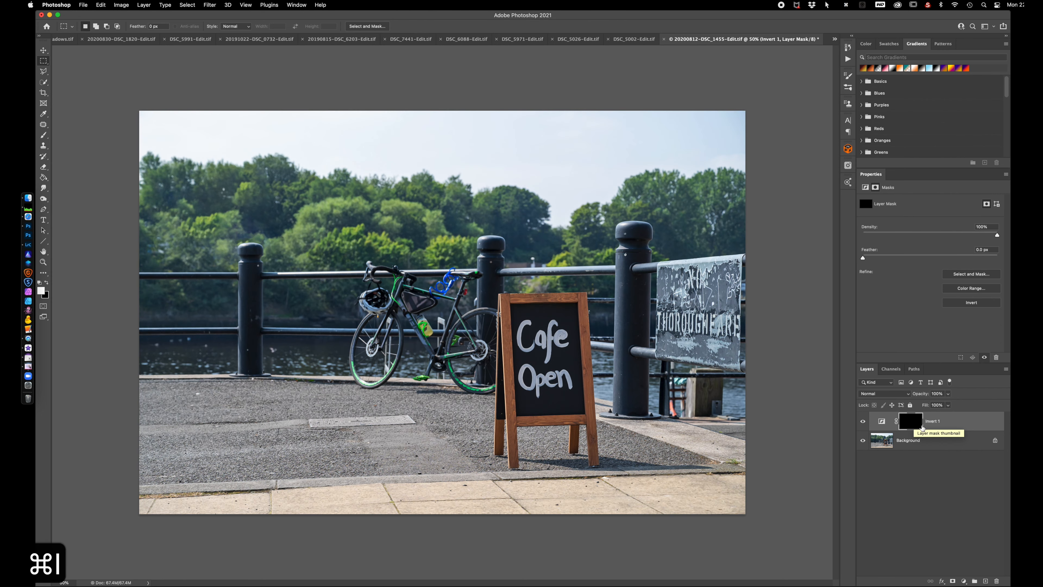
{"action": "key", "text": "b"}
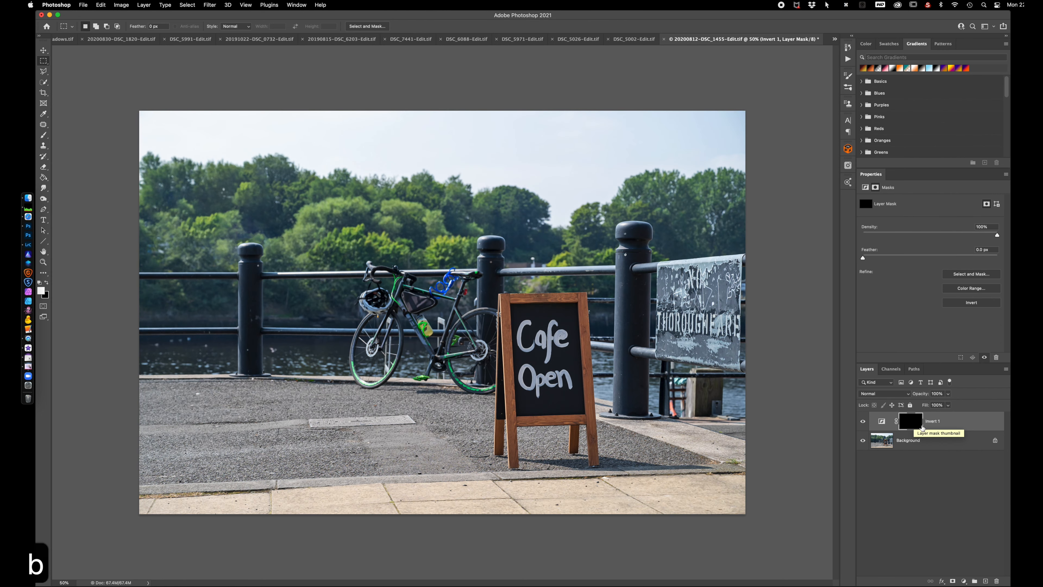
{"action": "key", "text": "d"}
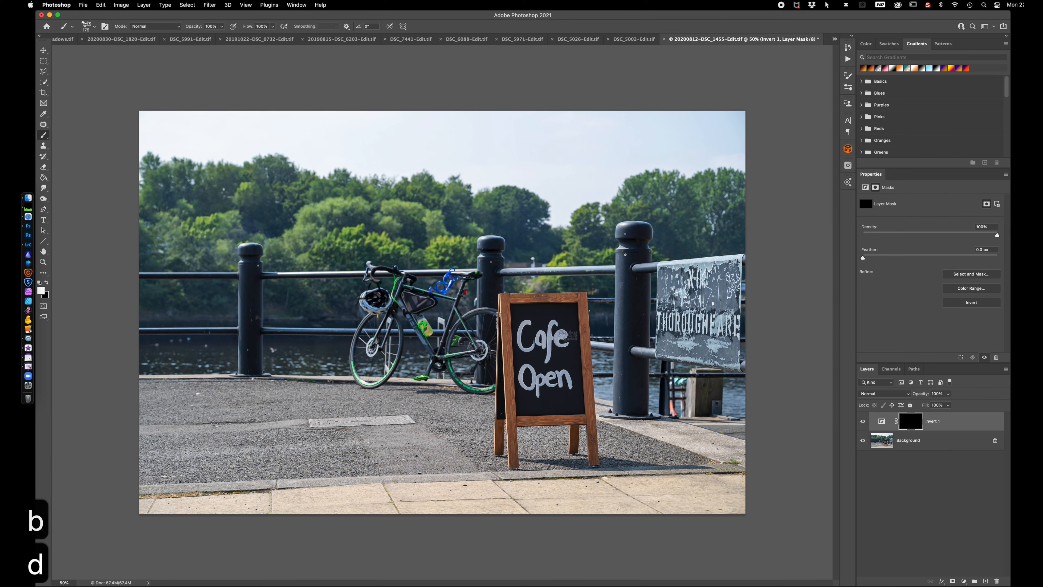
{"action": "left_click", "coordinate": [87, 25]}
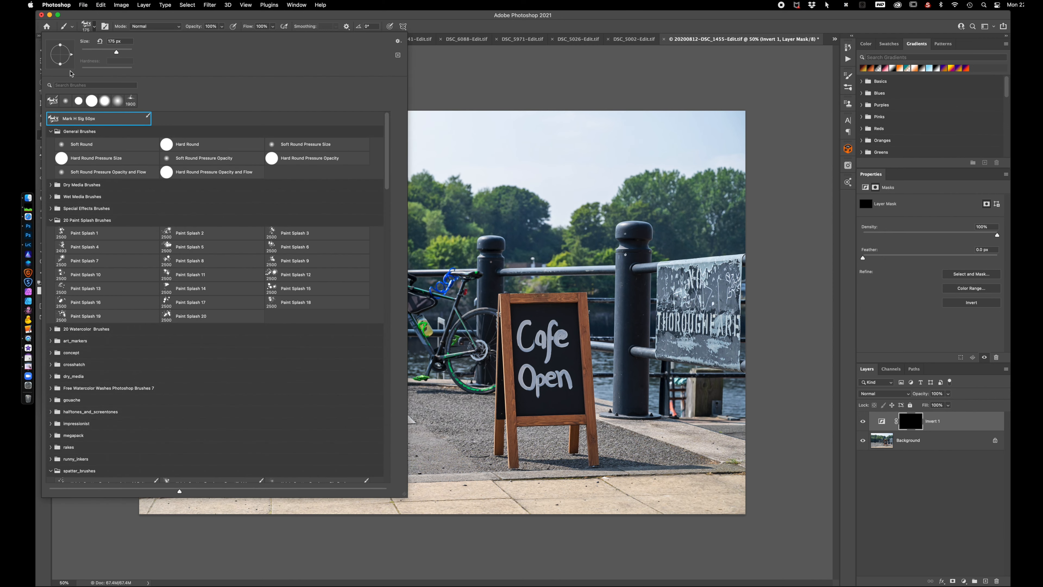
{"action": "left_click", "coordinate": [66, 102]}
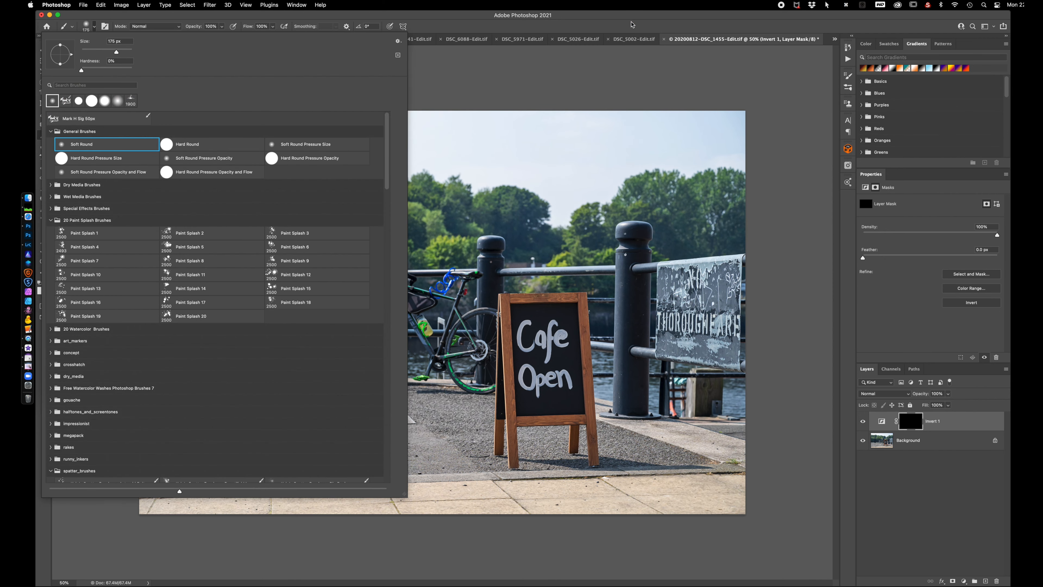
{"action": "key", "text": "Return"}
{"action": "mouse_move", "coordinate": [663, 273]}
{"action": "left_mouse_down"}
{"action": "mouse_move", "coordinate": [731, 268]}
{"action": "mouse_move", "coordinate": [730, 359]}
{"action": "mouse_move", "coordinate": [663, 354]}
{"action": "mouse_move", "coordinate": [667, 287]}
{"action": "mouse_move", "coordinate": [710, 281]}
{"action": "mouse_move", "coordinate": [676, 300]}
{"action": "mouse_move", "coordinate": [705, 301]}
{"action": "mouse_move", "coordinate": [674, 317]}
{"action": "mouse_move", "coordinate": [710, 324]}
{"action": "mouse_move", "coordinate": [685, 333]}
{"action": "mouse_move", "coordinate": [716, 341]}
{"action": "mouse_move", "coordinate": [685, 343]}
{"action": "mouse_move", "coordinate": [722, 343]}
{"action": "mouse_move", "coordinate": [718, 287]}
{"action": "mouse_move", "coordinate": [679, 338]}
{"action": "mouse_move", "coordinate": [734, 351]}
{"action": "mouse_move", "coordinate": [735, 264]}
{"action": "mouse_move", "coordinate": [669, 278]}
{"action": "mouse_move", "coordinate": [671, 345]}
{"action": "mouse_move", "coordinate": [712, 352]}
{"action": "left_mouse_up"}
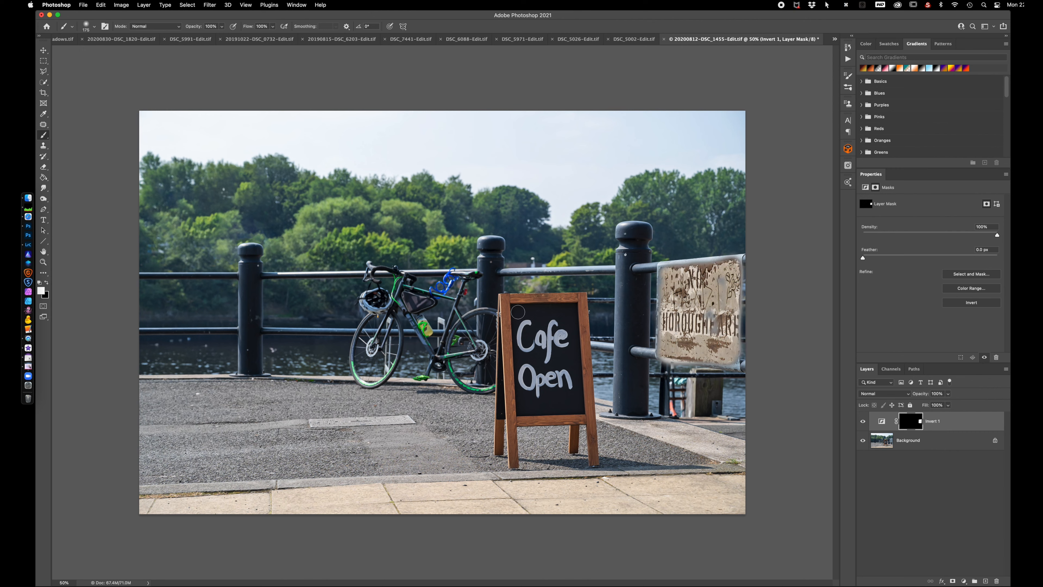
{"action": "mouse_move", "coordinate": [517, 307]}
{"action": "left_mouse_down"}
{"action": "mouse_move", "coordinate": [523, 407]}
{"action": "mouse_move", "coordinate": [577, 405]}
{"action": "mouse_move", "coordinate": [575, 306]}
{"action": "mouse_move", "coordinate": [524, 309]}
{"action": "mouse_move", "coordinate": [562, 321]}
{"action": "mouse_move", "coordinate": [547, 398]}
{"action": "mouse_move", "coordinate": [527, 395]}
{"action": "mouse_move", "coordinate": [569, 397]}
{"action": "mouse_move", "coordinate": [565, 320]}
{"action": "mouse_move", "coordinate": [531, 314]}
{"action": "mouse_move", "coordinate": [530, 356]}
{"action": "mouse_move", "coordinate": [535, 377]}
{"action": "mouse_move", "coordinate": [555, 384]}
{"action": "mouse_move", "coordinate": [545, 327]}
{"action": "mouse_move", "coordinate": [540, 339]}
{"action": "mouse_move", "coordinate": [539, 358]}
{"action": "mouse_move", "coordinate": [559, 379]}
{"action": "mouse_move", "coordinate": [544, 317]}
{"action": "left_mouse_up"}
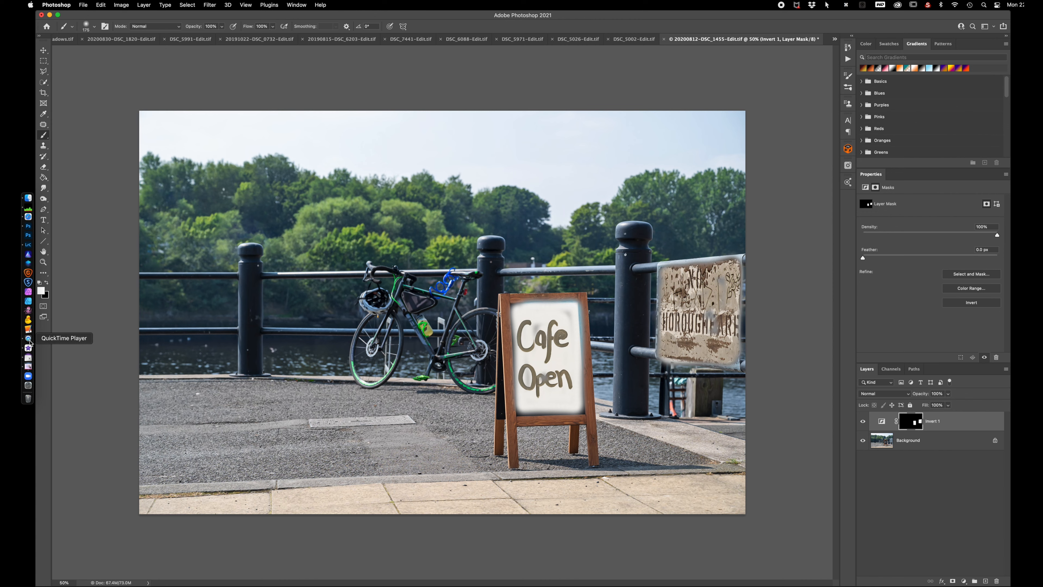
Switch to Lightroom Classic and open the station platform photo with the red balloon in Adobe Photoshop 2021
{"action": "left_click", "coordinate": [29, 246]}
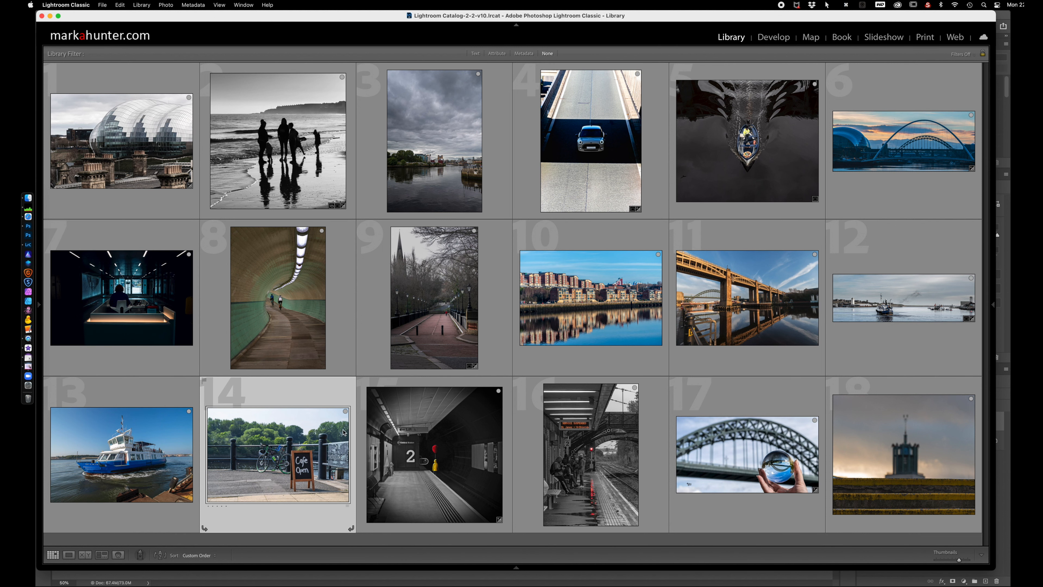
{"action": "left_click", "coordinate": [416, 439]}
{"action": "right_click", "coordinate": [421, 437]}
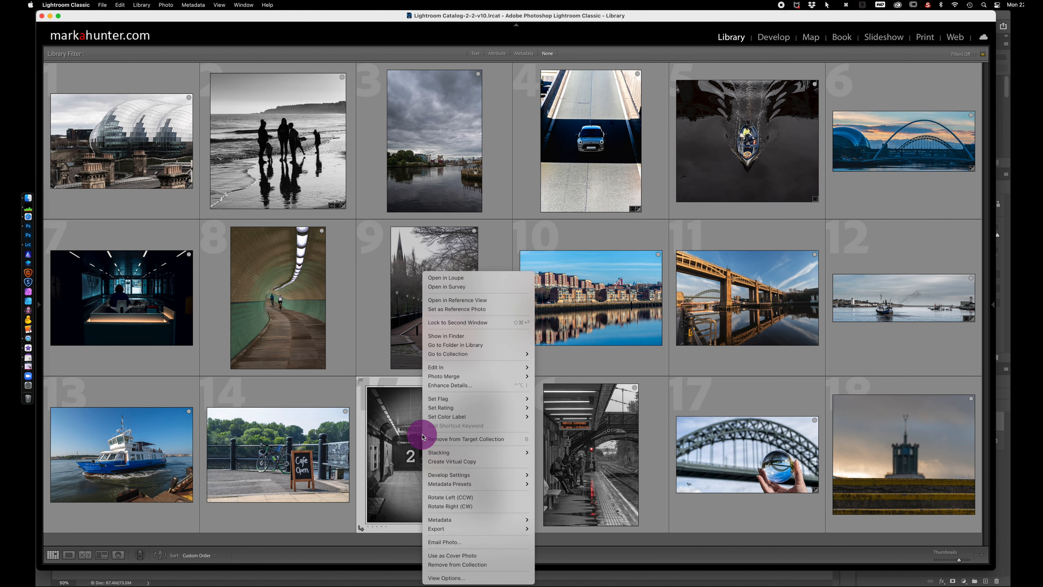
{"action": "mouse_move", "coordinate": [509, 367]}
{"action": "left_click", "coordinate": [565, 368]}
{"action": "left_click", "coordinate": [583, 340]}
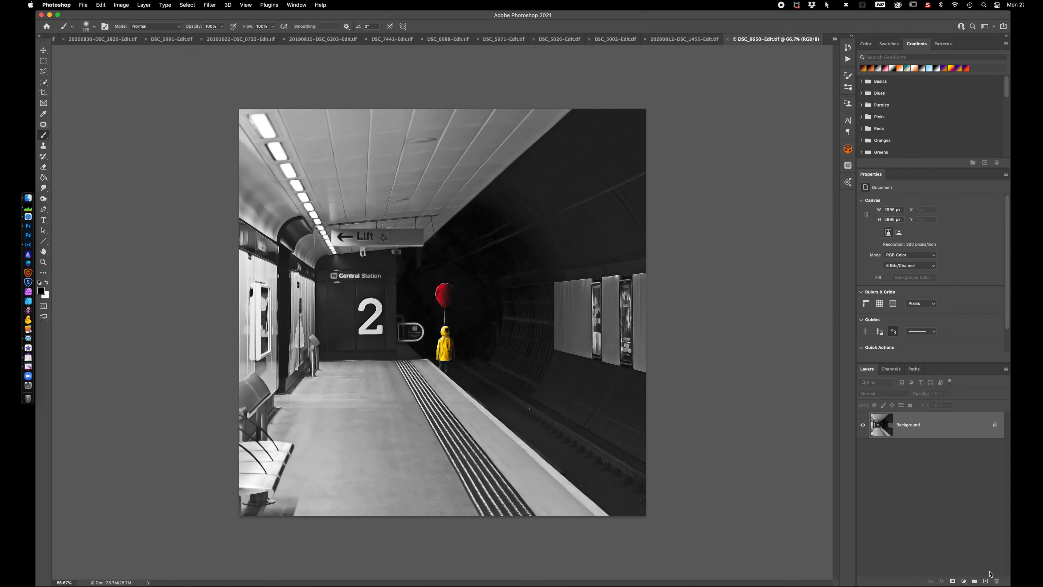
Add a Posterize adjustment layer above the station platform photo's Background and select its adjustment thumbnail
{"action": "left_click", "coordinate": [963, 581]}
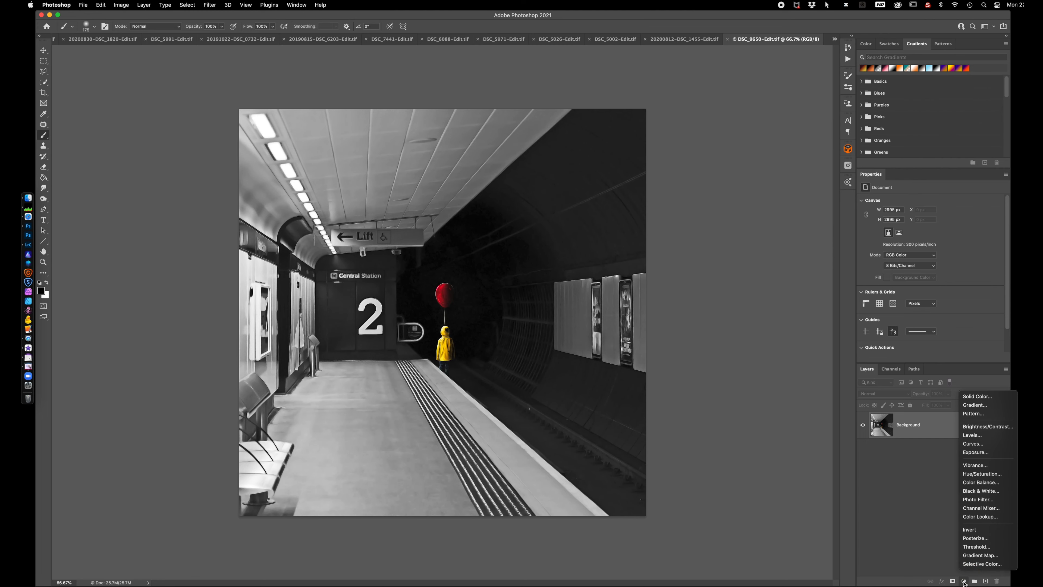
{"action": "left_click", "coordinate": [975, 538]}
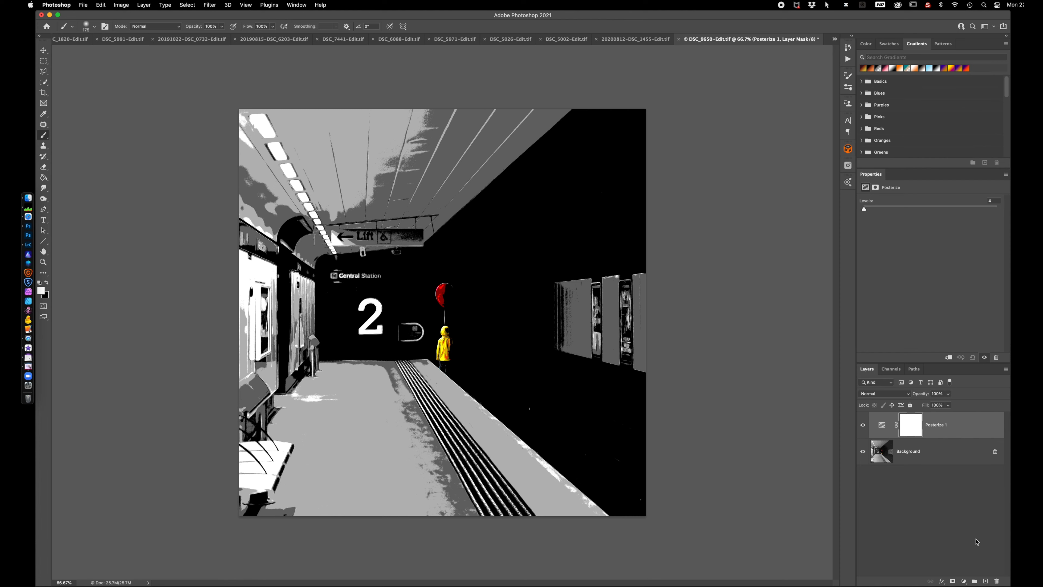
{"action": "left_click", "coordinate": [882, 425]}
Try Posterize Levels from 36 to the maximum and down to 2, return to 4, and compare with the layer hidden
{"action": "mouse_move", "coordinate": [864, 210]}
{"action": "left_mouse_down"}
{"action": "mouse_move", "coordinate": [898, 209]}
{"action": "mouse_move", "coordinate": [882, 211]}
{"action": "left_mouse_up"}
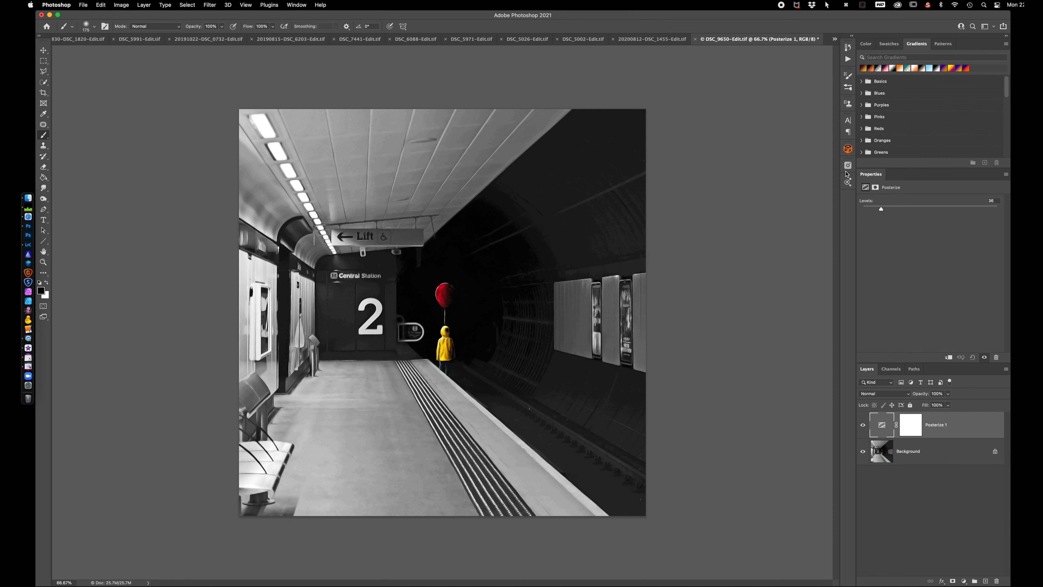
{"action": "left_click", "coordinate": [946, 209]}
{"action": "left_click_drag", "start_coordinate": [979, 210], "coordinate": [1010, 212]}
{"action": "left_click", "coordinate": [998, 208]}
{"action": "left_click_drag", "start_coordinate": [998, 210], "coordinate": [848, 215]}
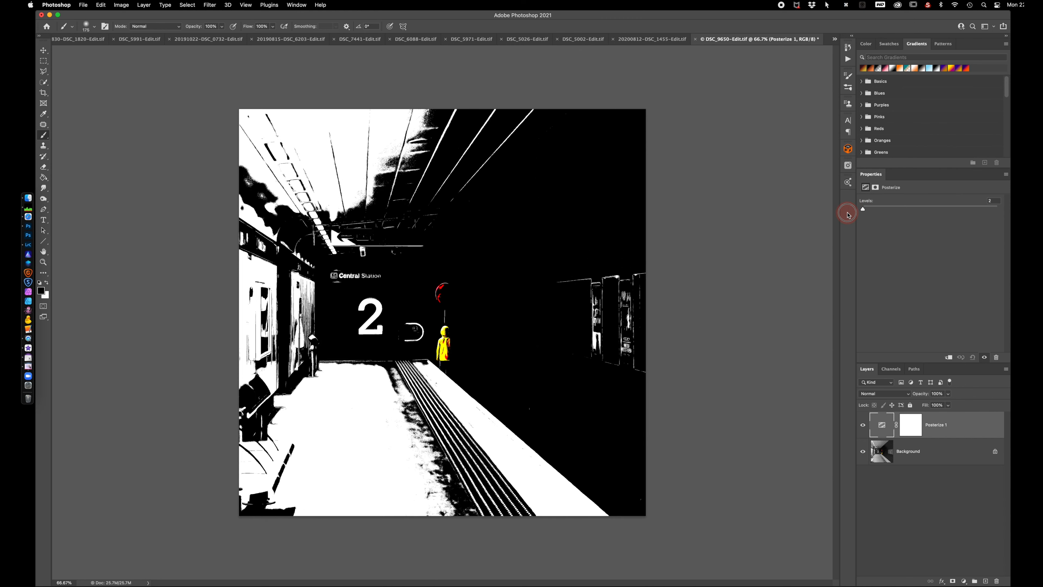
{"action": "left_click_drag", "start_coordinate": [863, 211], "coordinate": [864, 211]}
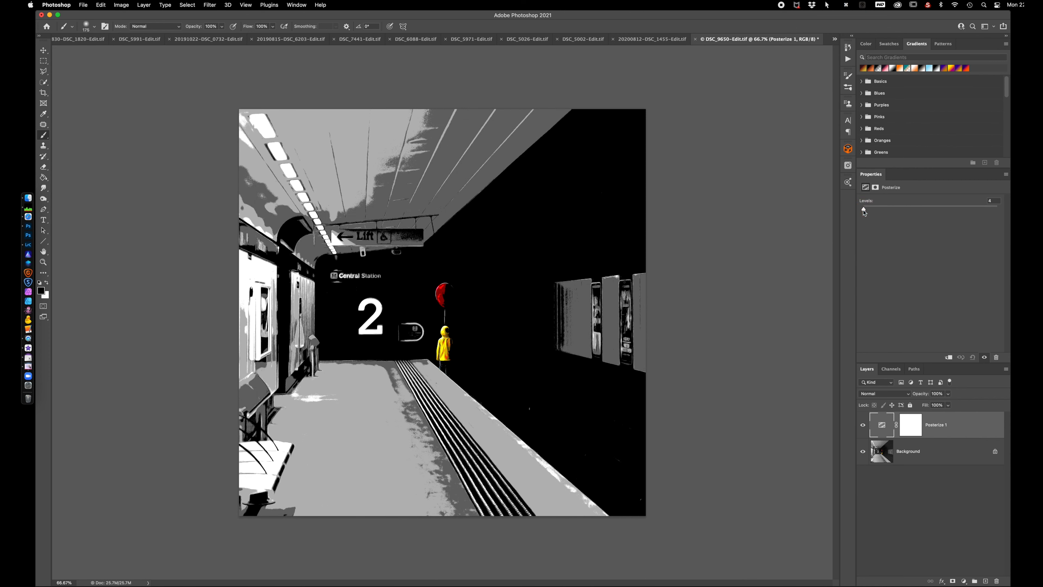
{"action": "left_click", "coordinate": [863, 426]}
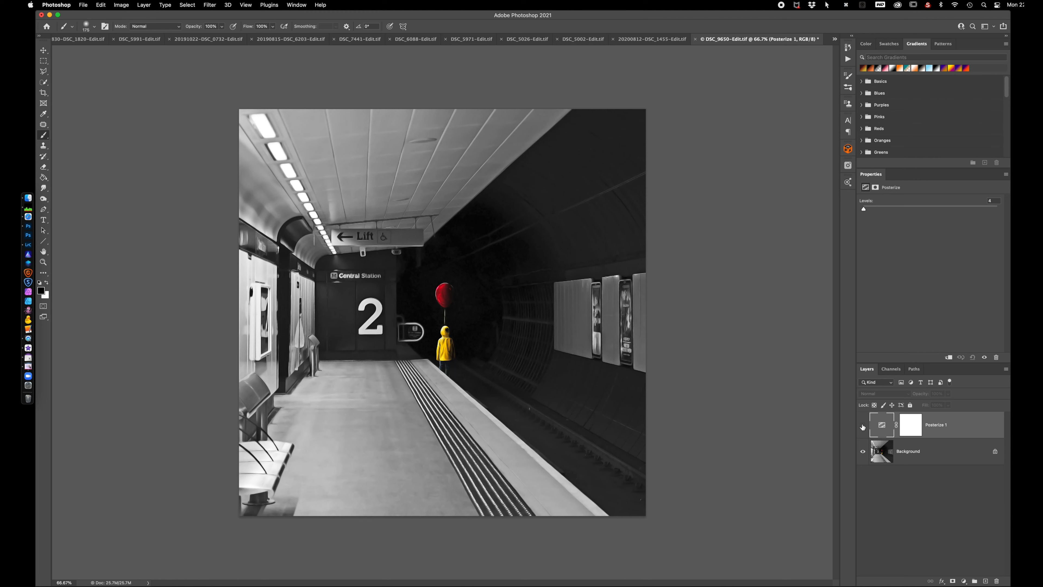
{"action": "left_click", "coordinate": [863, 426]}
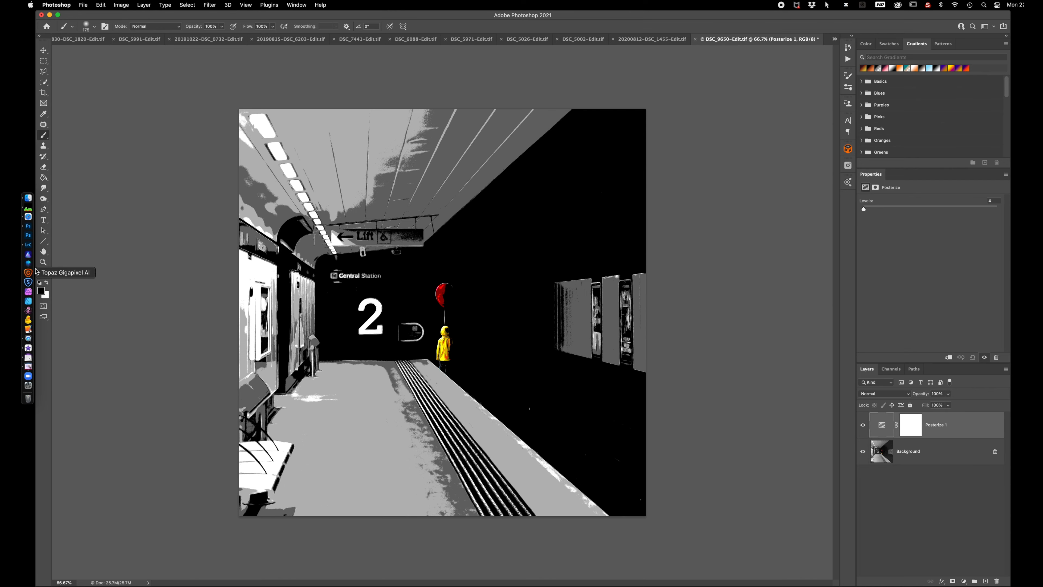
Switch to Lightroom Classic and open the Service Suspended platform photo in Adobe Photoshop 2021 with Edit Original
{"action": "left_click", "coordinate": [29, 246]}
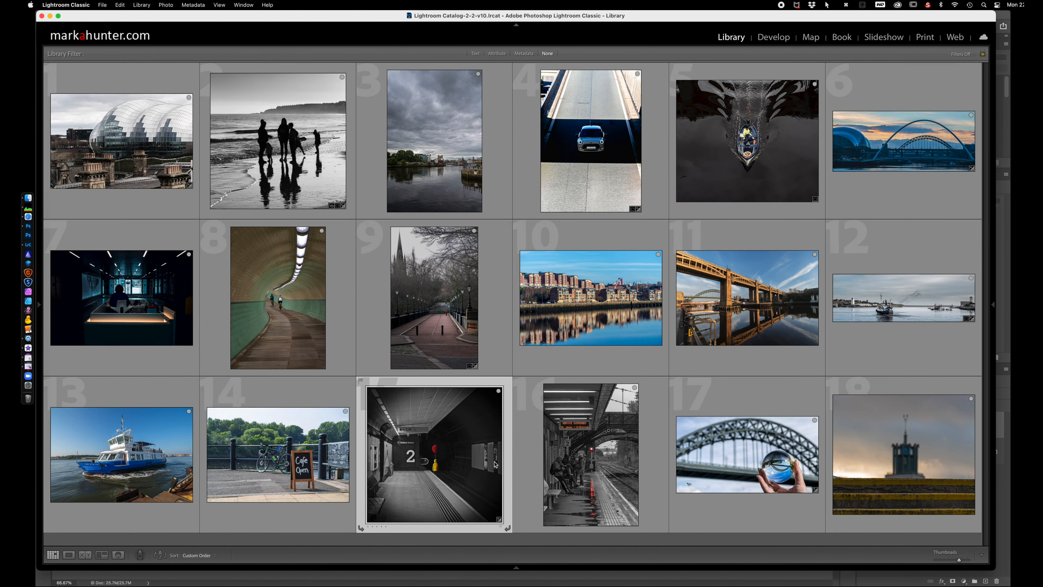
{"action": "left_click", "coordinate": [589, 448]}
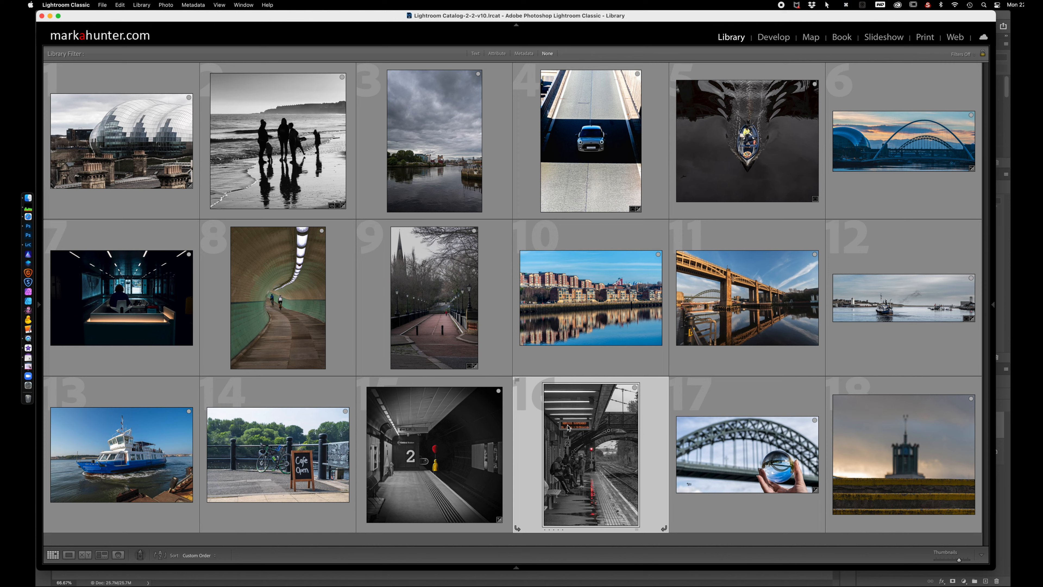
{"action": "right_click", "coordinate": [568, 420]}
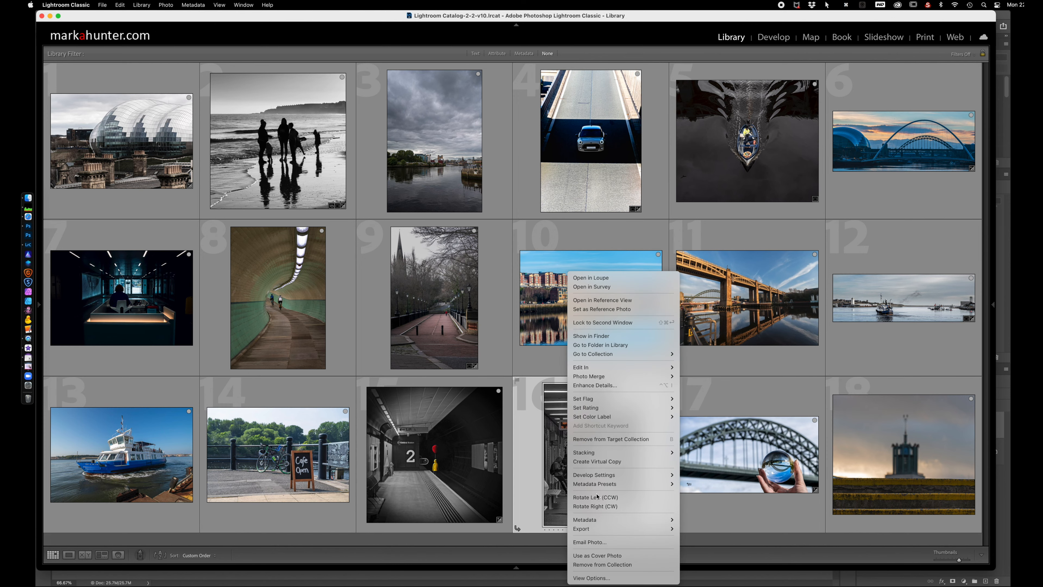
{"action": "mouse_move", "coordinate": [597, 534]}
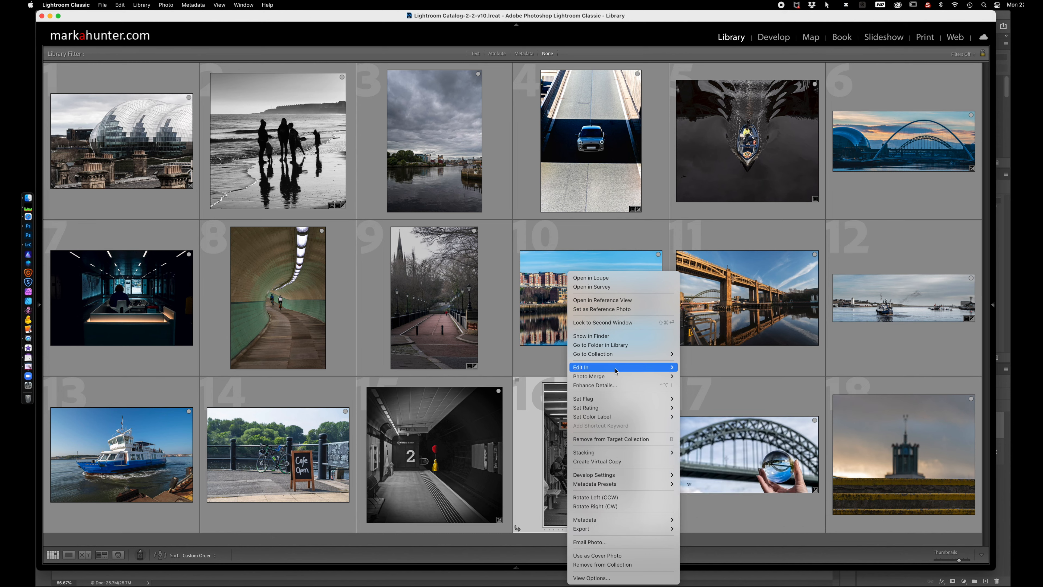
{"action": "mouse_move", "coordinate": [613, 371]}
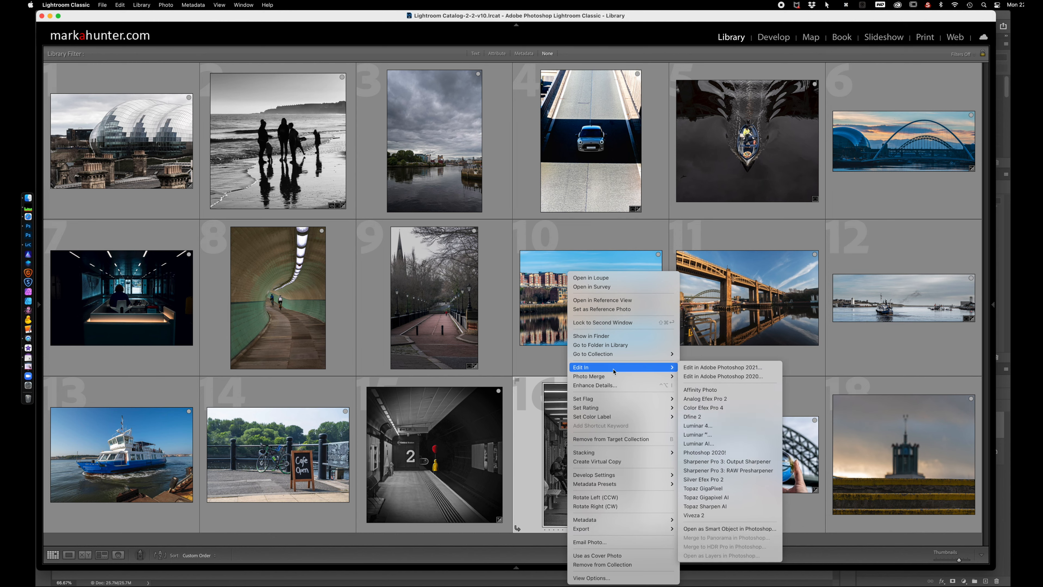
{"action": "left_click", "coordinate": [726, 368]}
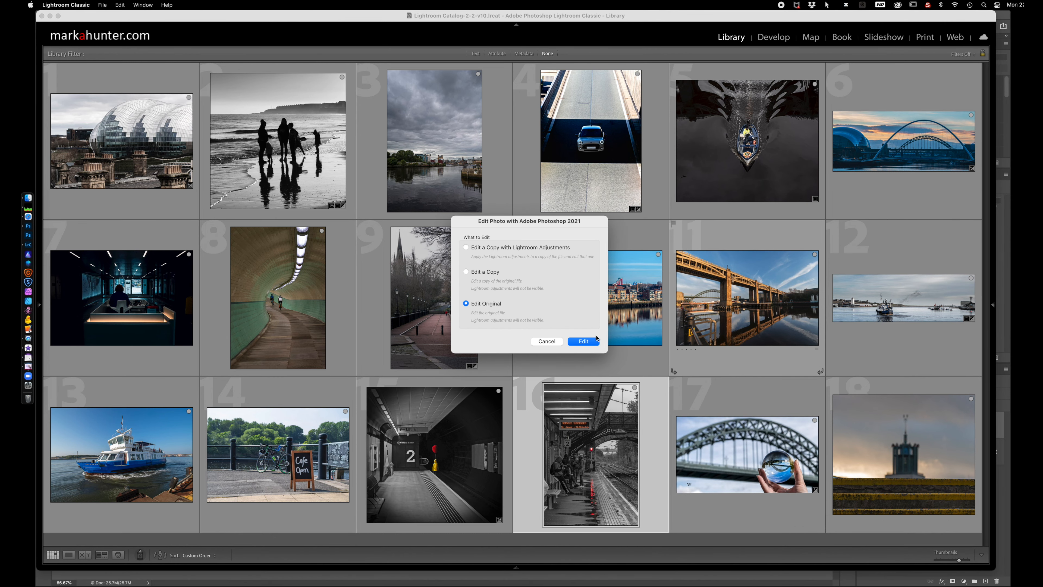
{"action": "left_click", "coordinate": [595, 340]}
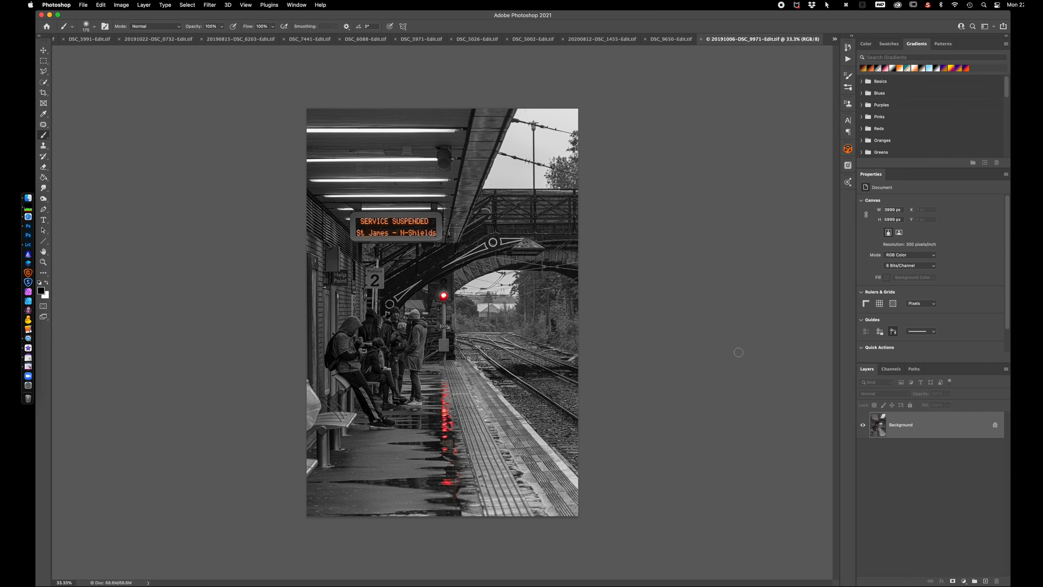
Add a Threshold adjustment layer to the Service Suspended photo and set its Threshold Level to 50
{"action": "key", "text": "super+0"}
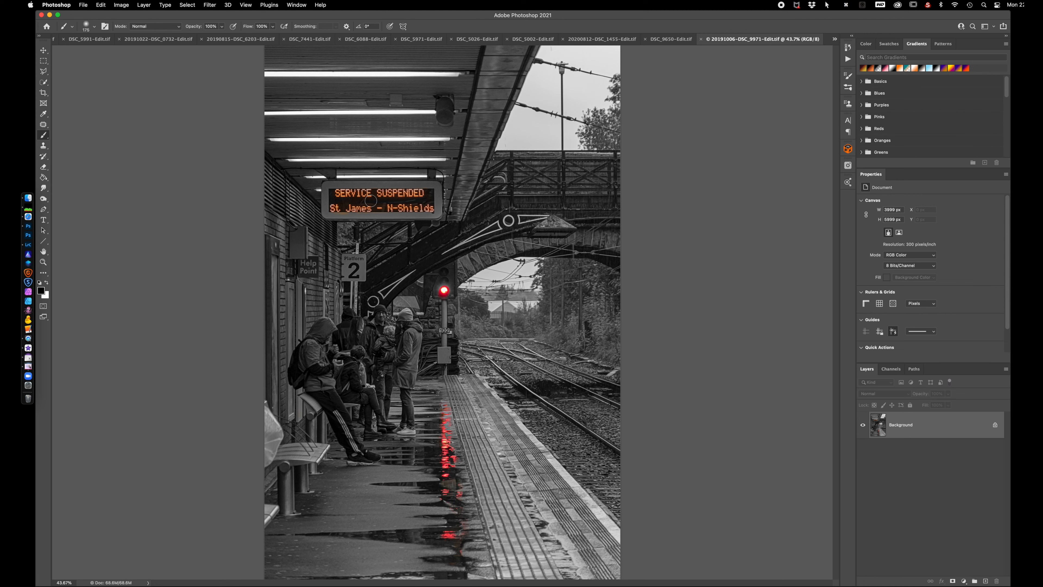
{"action": "left_click", "coordinate": [963, 582]}
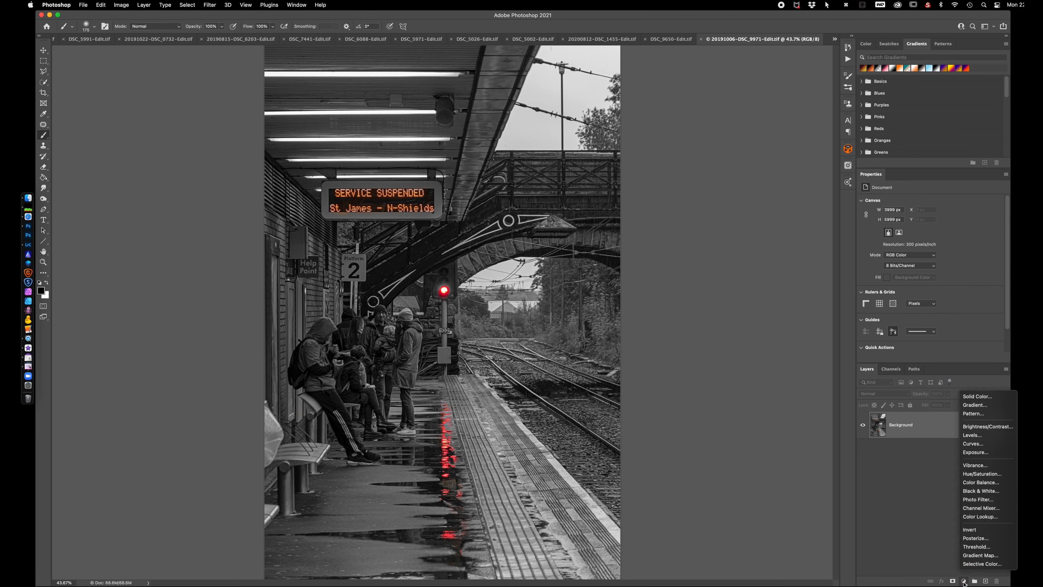
{"action": "left_click", "coordinate": [976, 547]}
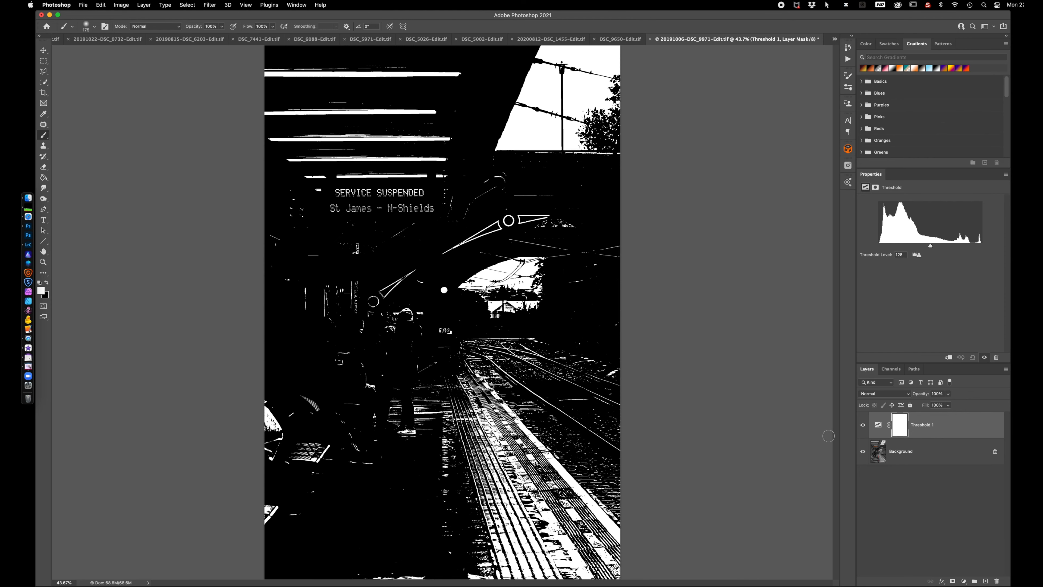
{"action": "left_click", "coordinate": [878, 424]}
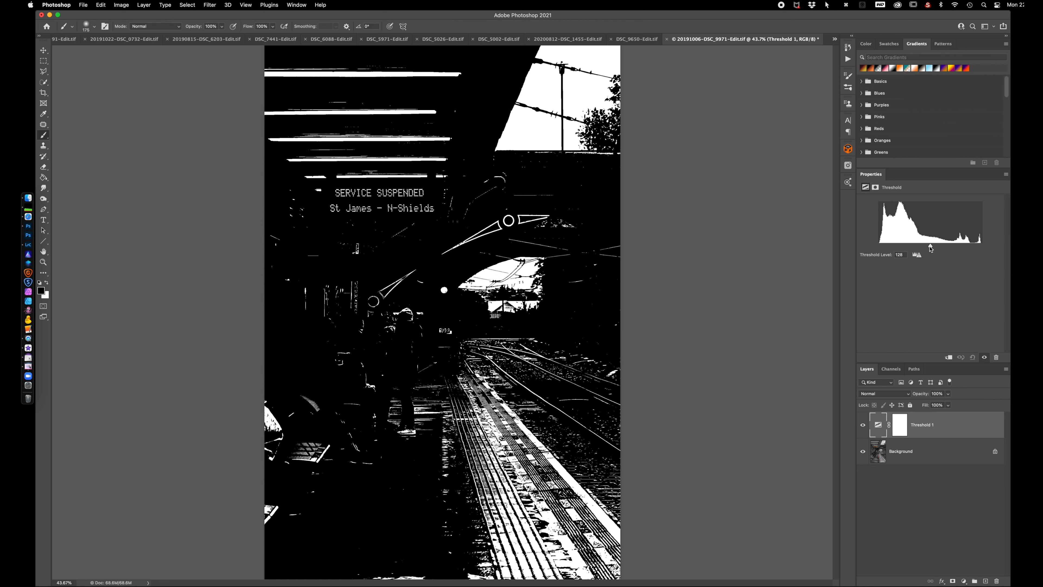
{"action": "left_click", "coordinate": [930, 245]}
{"action": "left_click_drag", "start_coordinate": [930, 245], "coordinate": [899, 247]}
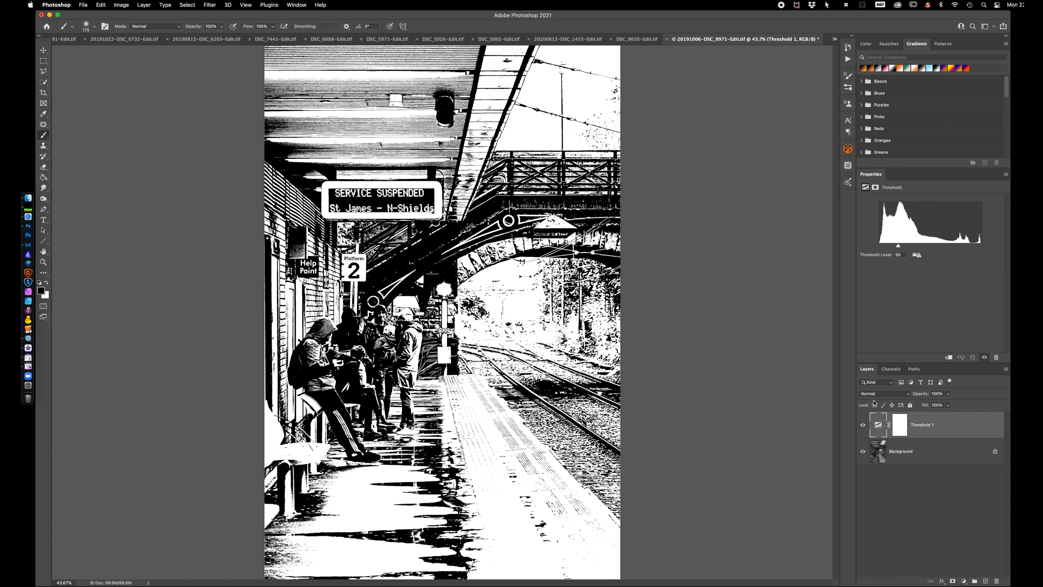
Switch to Lightroom Classic and open the arched bridge photo with the hand-held glass ball in Adobe Photoshop 2021 for editing
{"action": "left_click", "coordinate": [29, 245]}
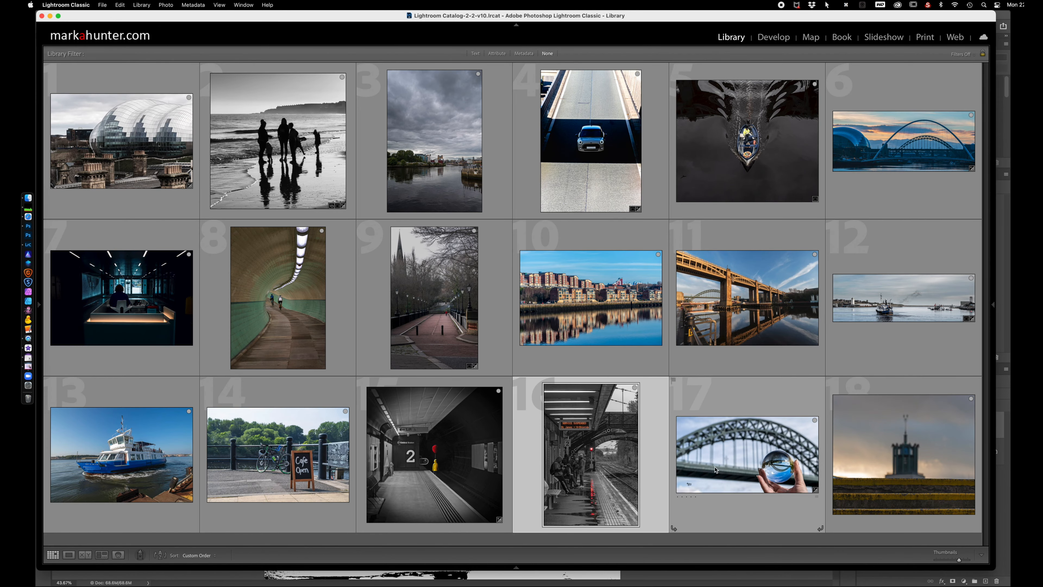
{"action": "left_click", "coordinate": [728, 457]}
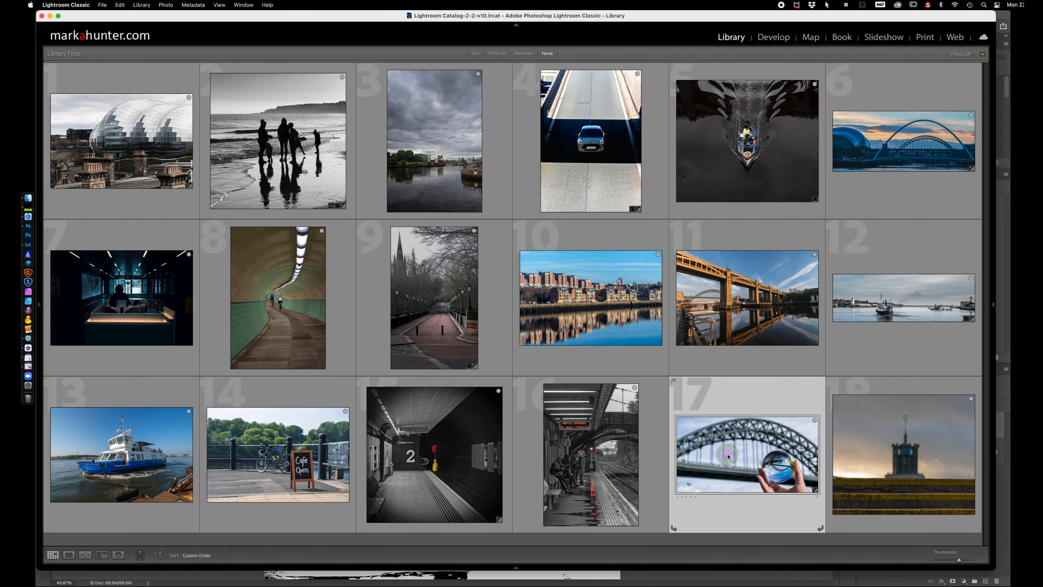
{"action": "right_click", "coordinate": [727, 457]}
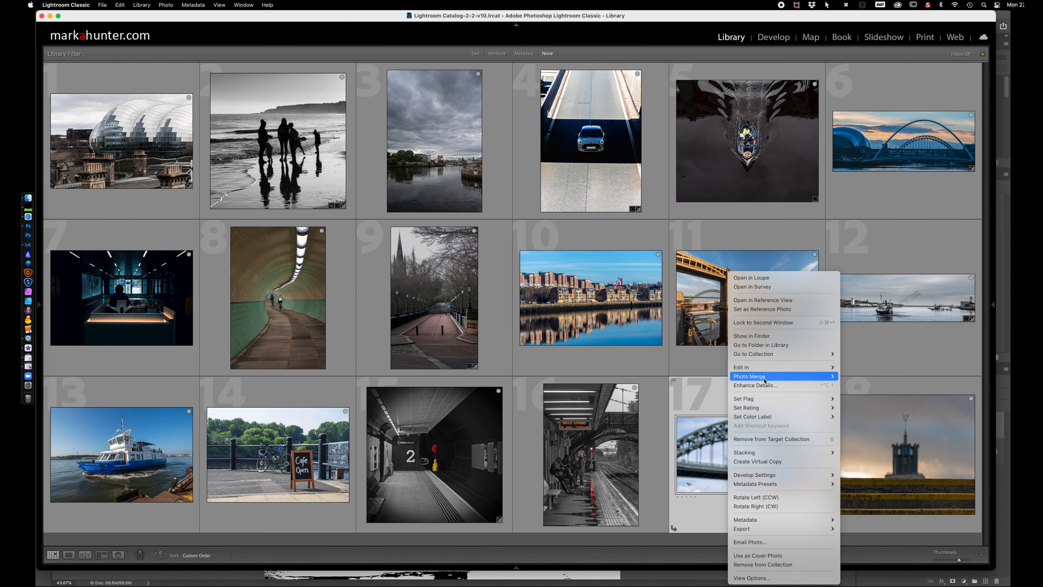
{"action": "mouse_move", "coordinate": [758, 370]}
{"action": "left_click", "coordinate": [866, 367]}
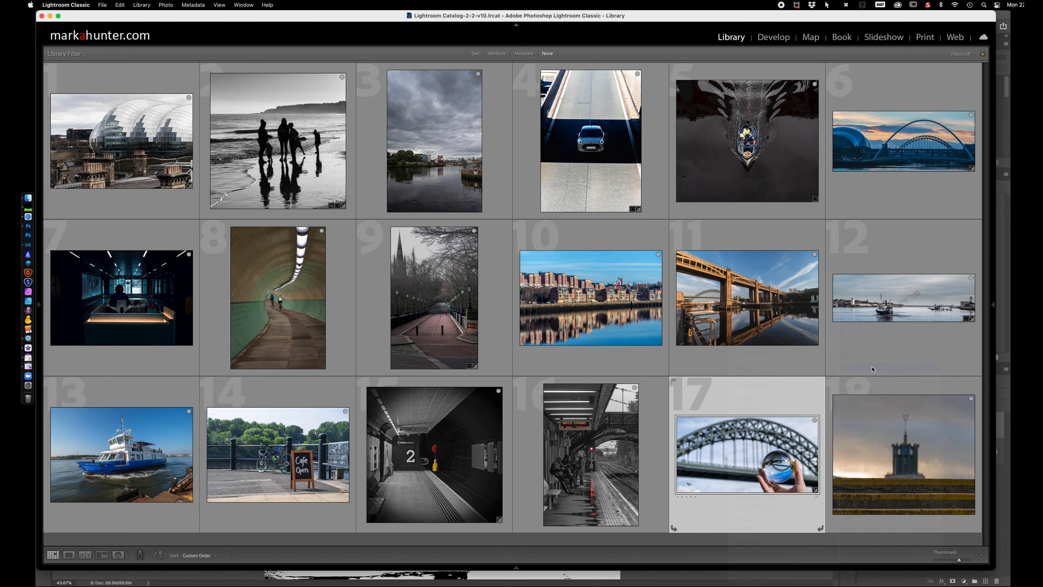
{"action": "left_click", "coordinate": [587, 342]}
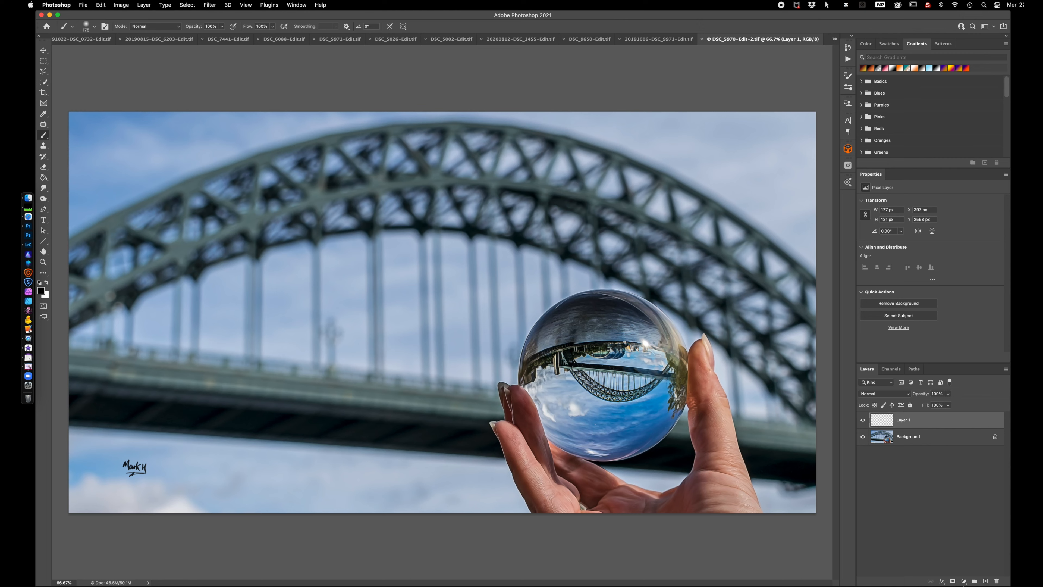
Add a Gradient Map adjustment layer above Layer 1 of the bridge and glass ball photo
{"action": "left_click", "coordinate": [964, 581]}
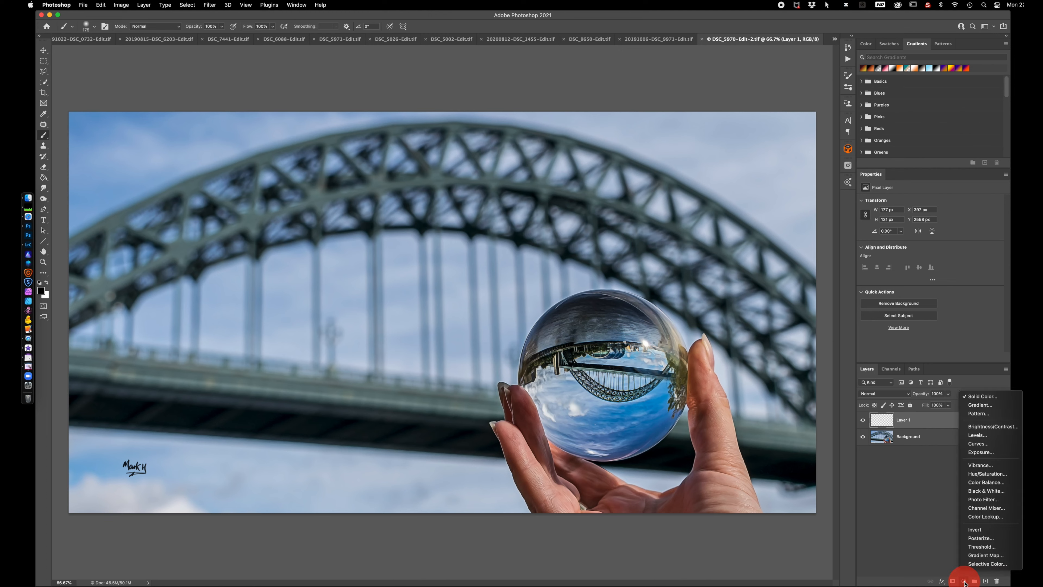
{"action": "left_click", "coordinate": [980, 556]}
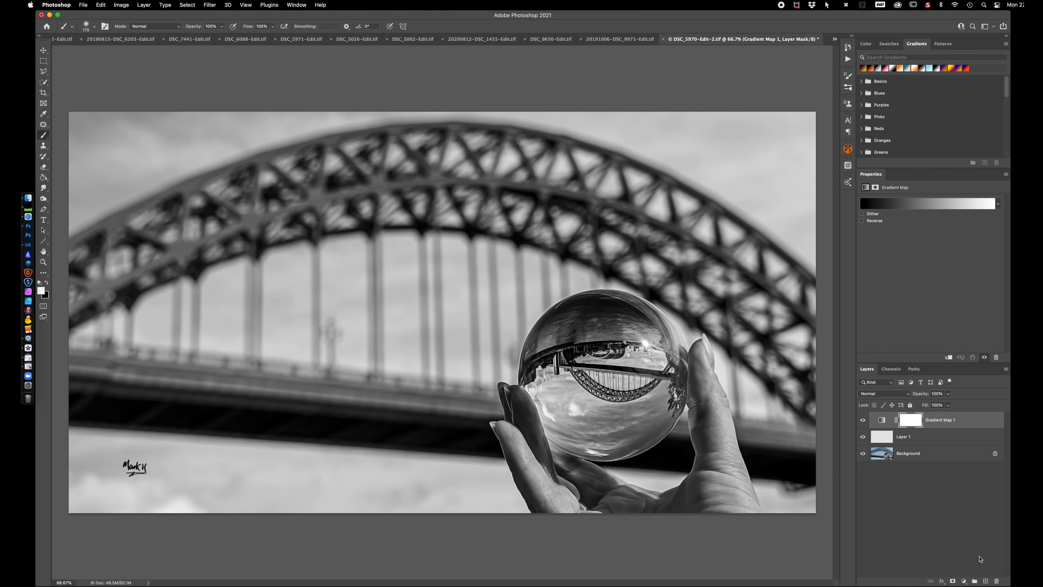
{"action": "left_click", "coordinate": [964, 581]}
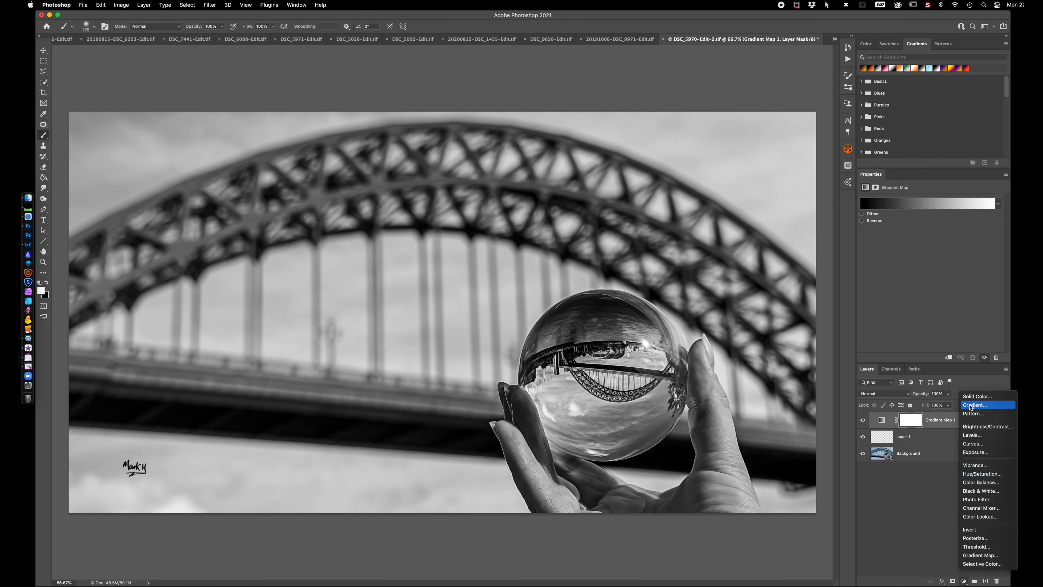
{"action": "left_click", "coordinate": [909, 515]}
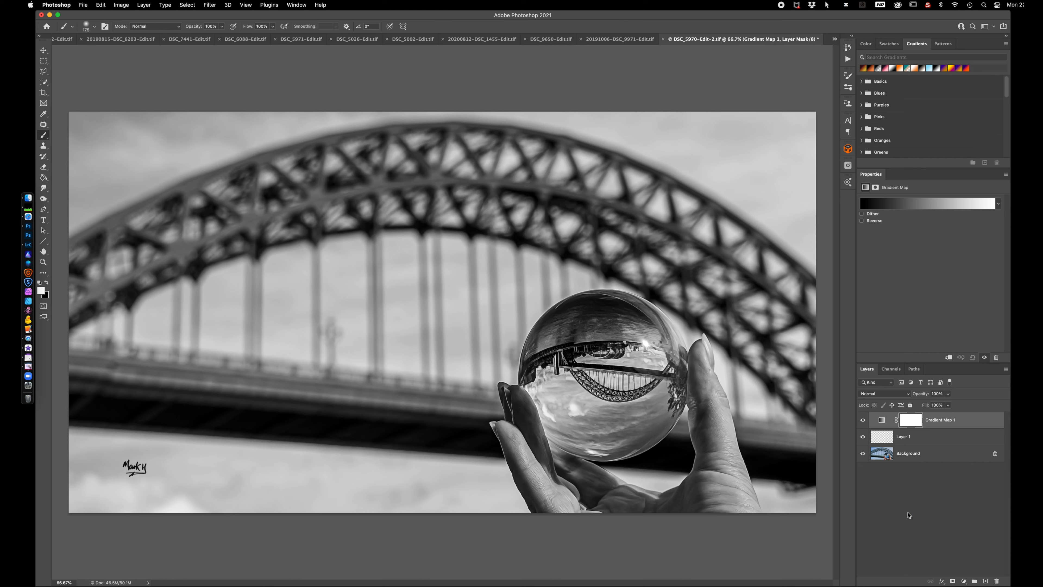
Select the Gradient Map layer's adjustment thumbnail and open its black-to-white gradient in the Gradient Editor
{"action": "left_click", "coordinate": [882, 420]}
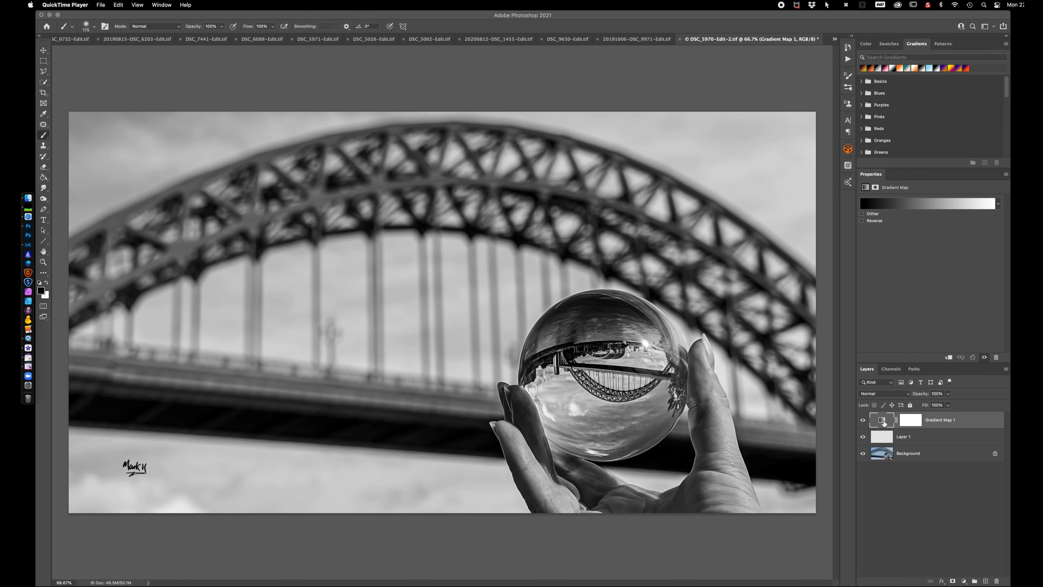
{"action": "left_click", "coordinate": [883, 422]}
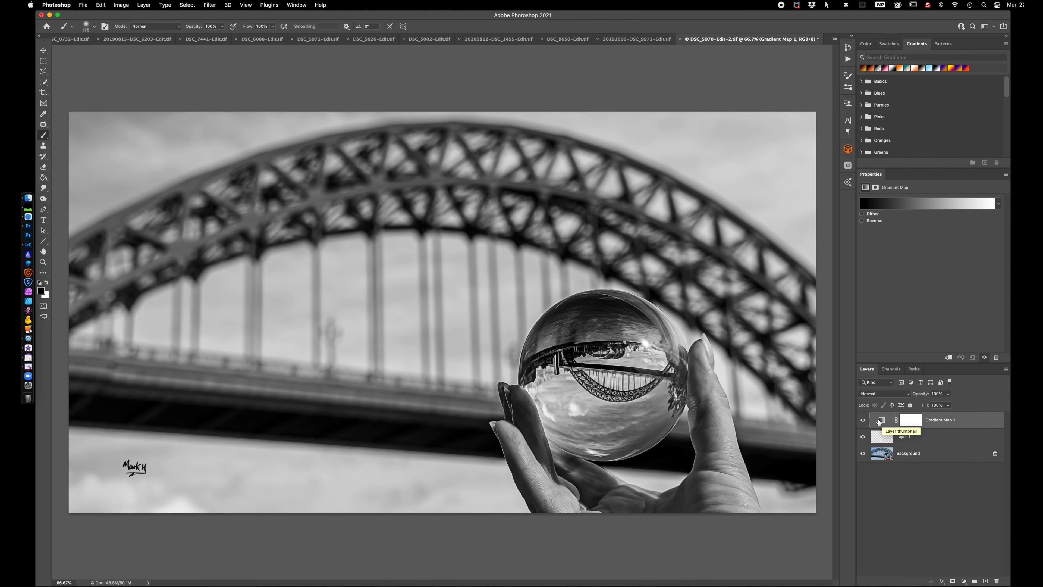
{"action": "left_click", "coordinate": [902, 208]}
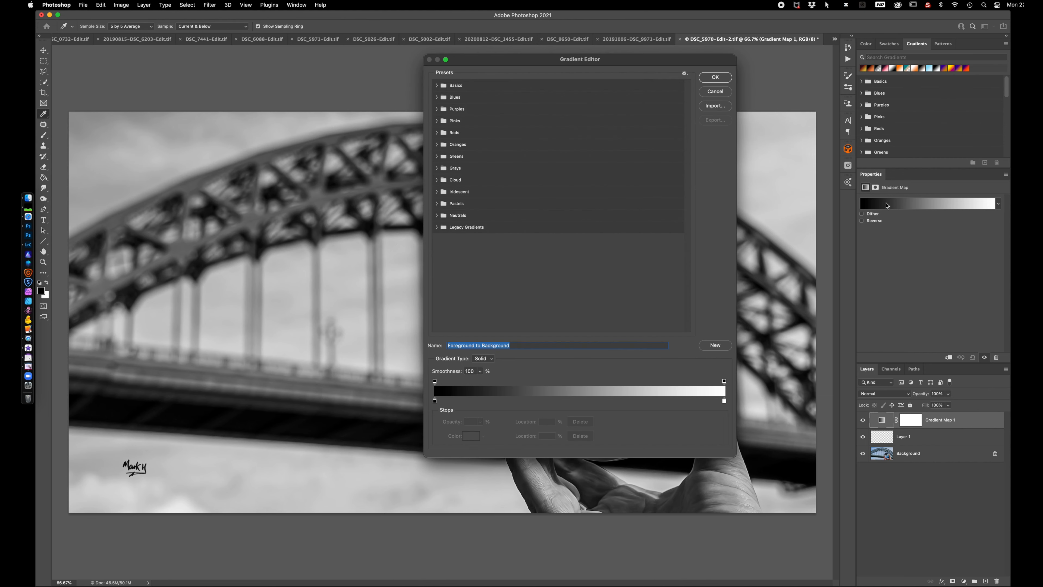
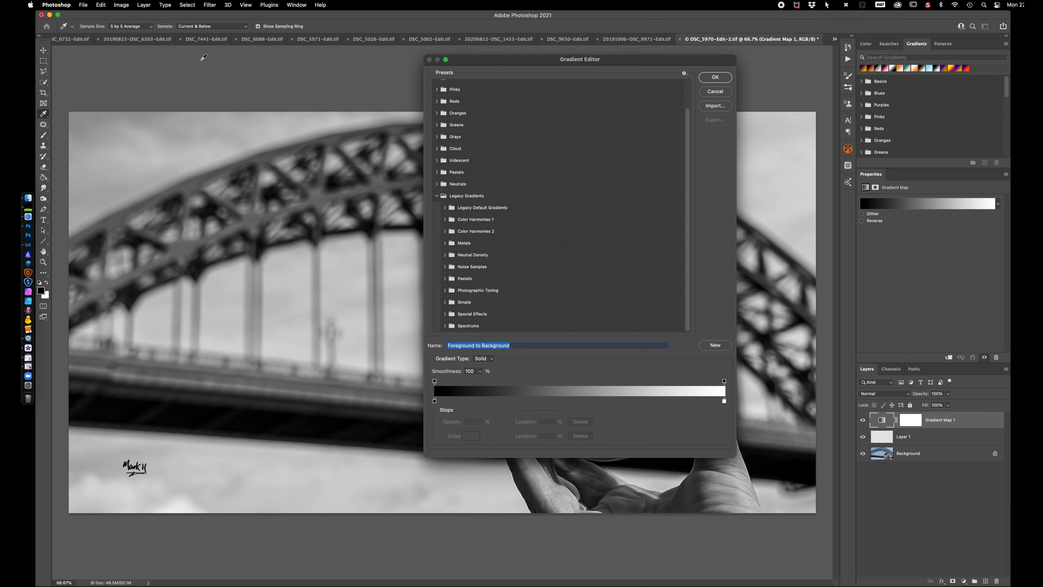
Change the gradient's white end stop to pale yellow #fcfaba, keeping the black start stop's colour
{"action": "left_click", "coordinate": [435, 401]}
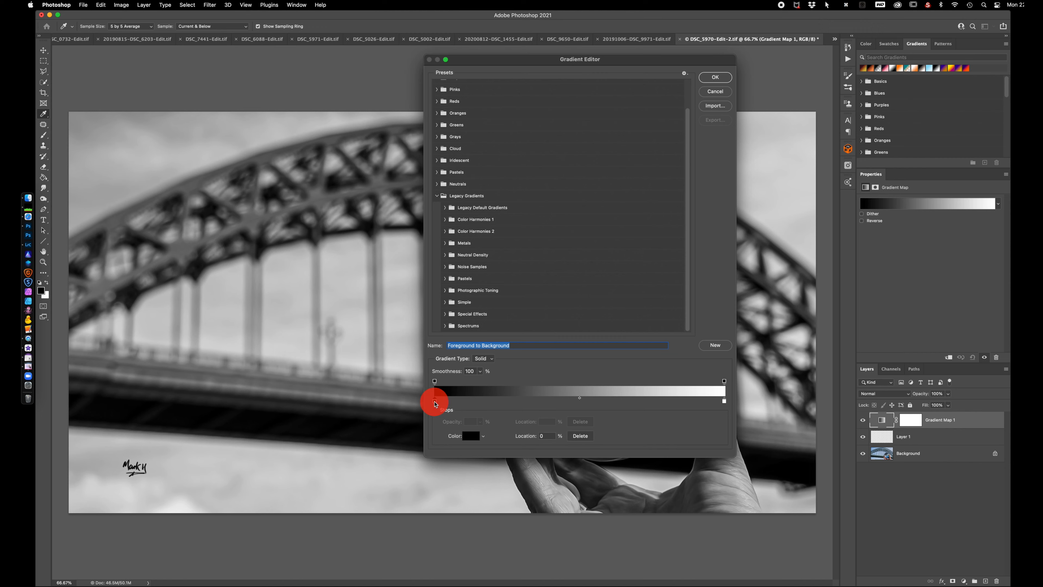
{"action": "left_click", "coordinate": [470, 436]}
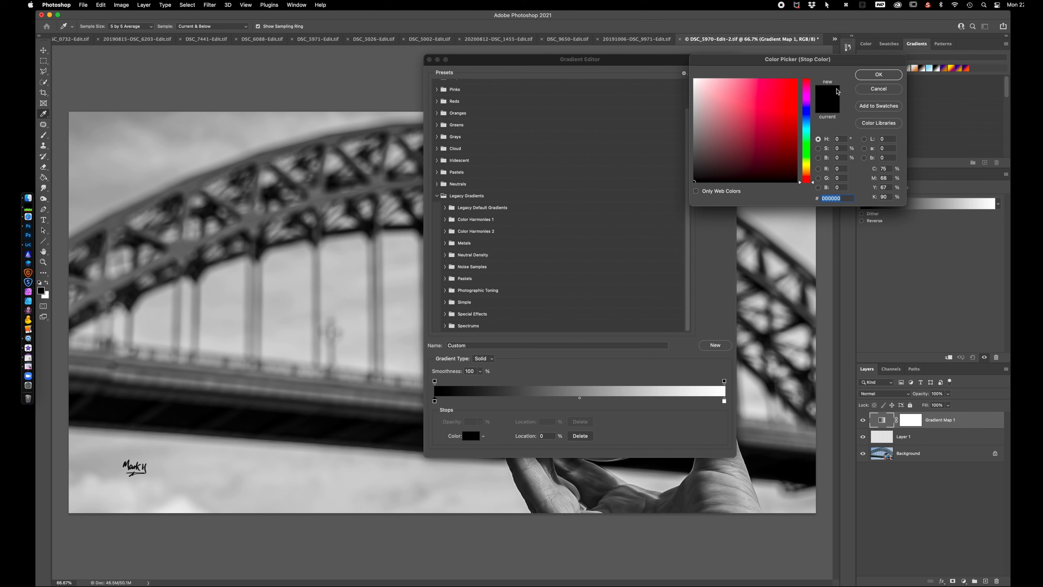
{"action": "left_click", "coordinate": [879, 75]}
{"action": "left_click", "coordinate": [724, 401]}
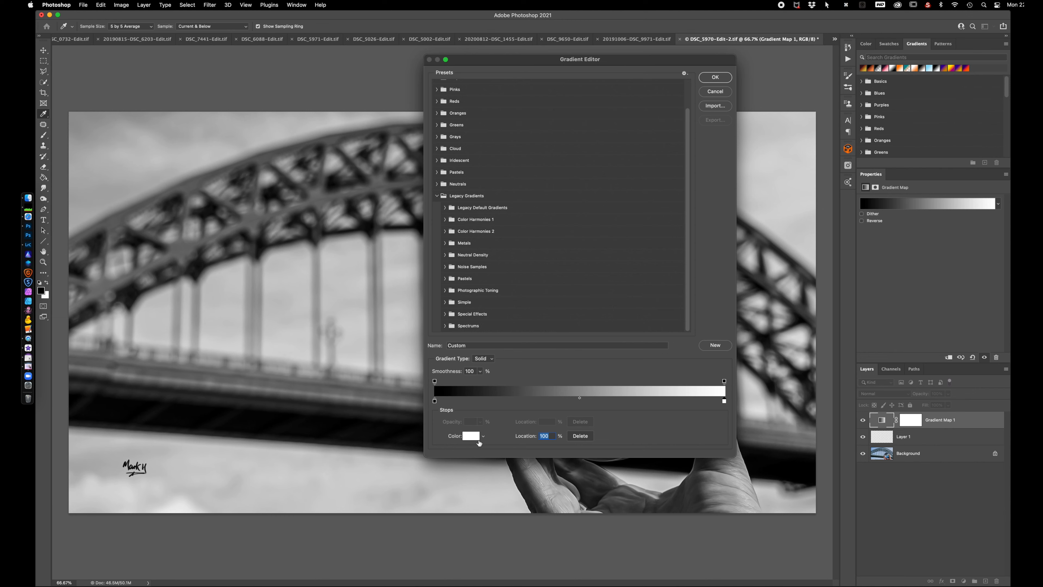
{"action": "left_click", "coordinate": [471, 436]}
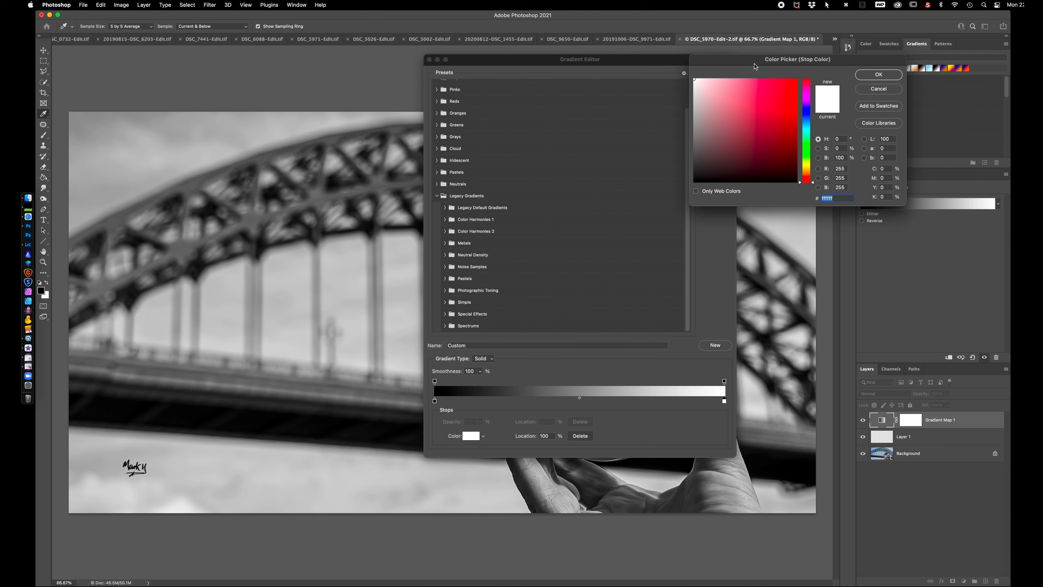
{"action": "left_click", "coordinate": [807, 166]}
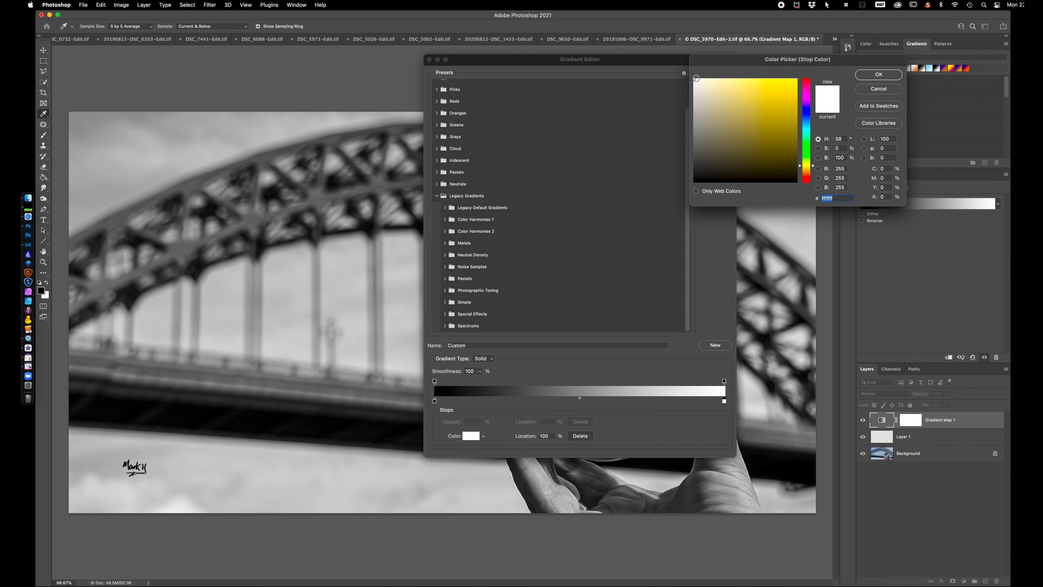
{"action": "left_click", "coordinate": [710, 79]}
{"action": "left_click_drag", "start_coordinate": [710, 79], "coordinate": [719, 79]}
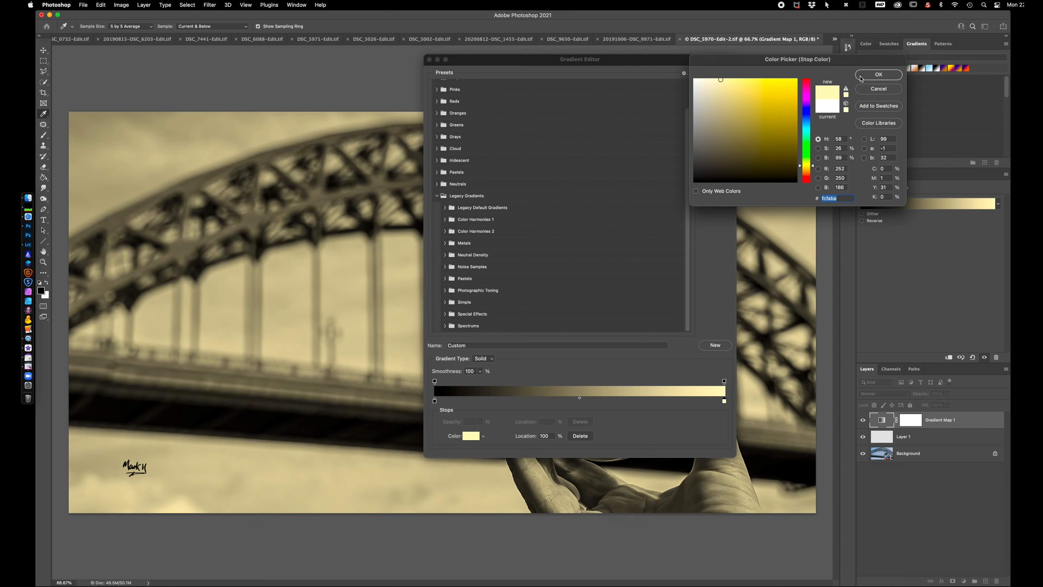
{"action": "left_click", "coordinate": [879, 75]}
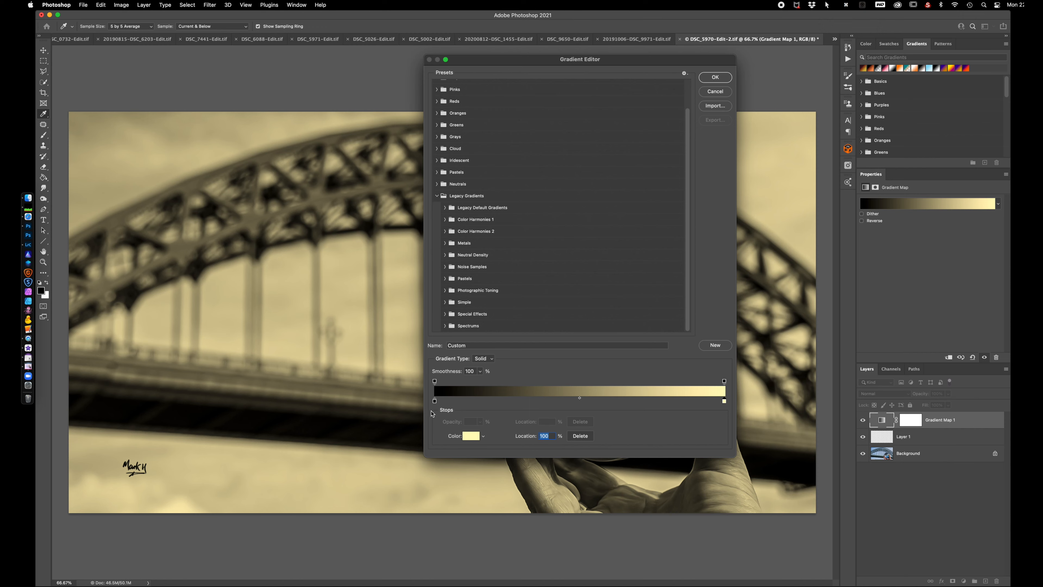
Change the gradient's black start stop to dark blue #0a0a32 and apply the edited gradient to the Gradient Map
{"action": "left_click", "coordinate": [434, 401]}
{"action": "left_click", "coordinate": [471, 435]}
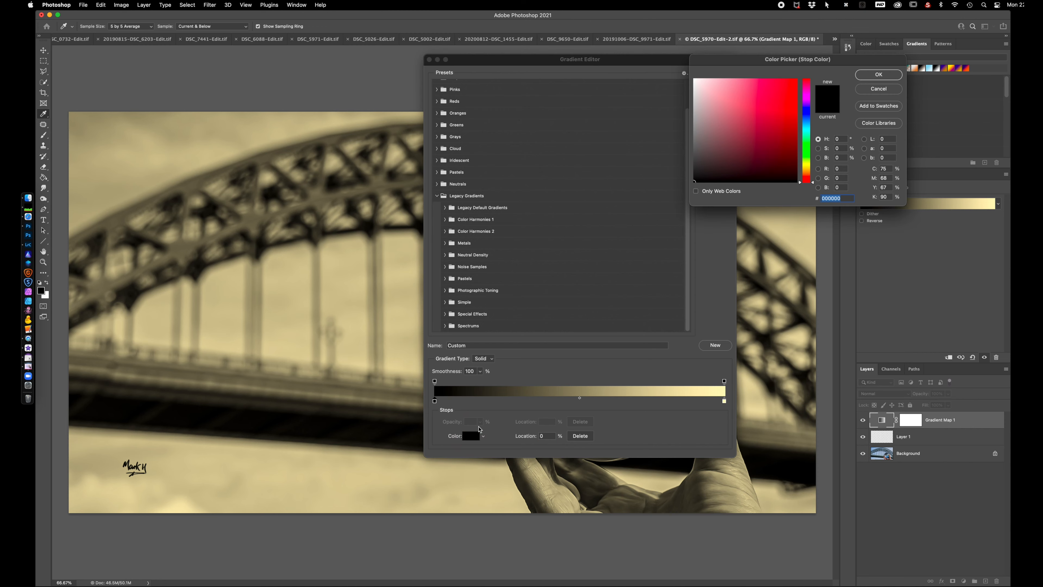
{"action": "left_click", "coordinate": [808, 115]}
{"action": "left_click_drag", "start_coordinate": [695, 180], "coordinate": [777, 161]}
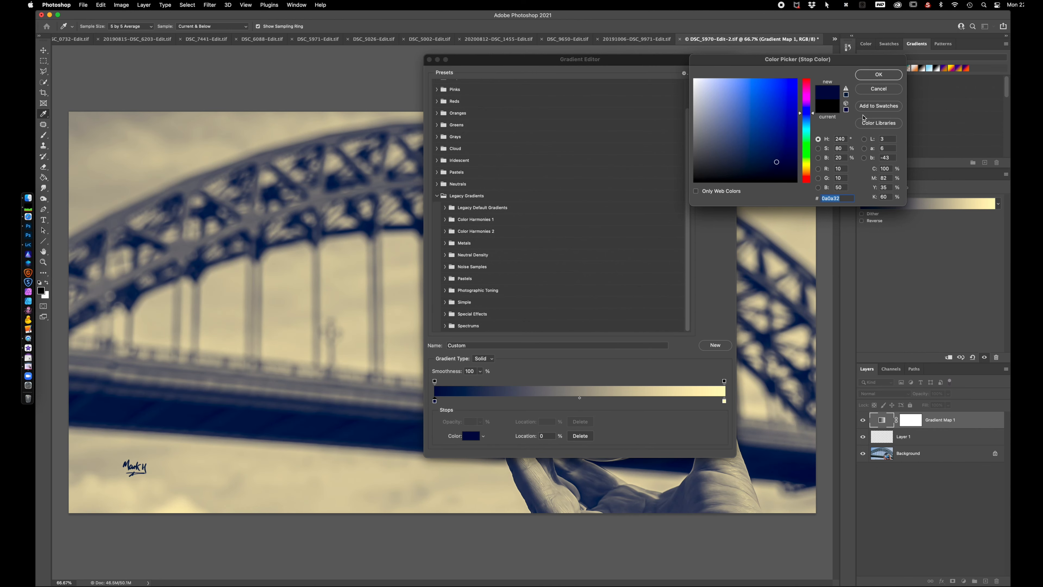
{"action": "left_click", "coordinate": [879, 75]}
{"action": "left_click", "coordinate": [716, 77]}
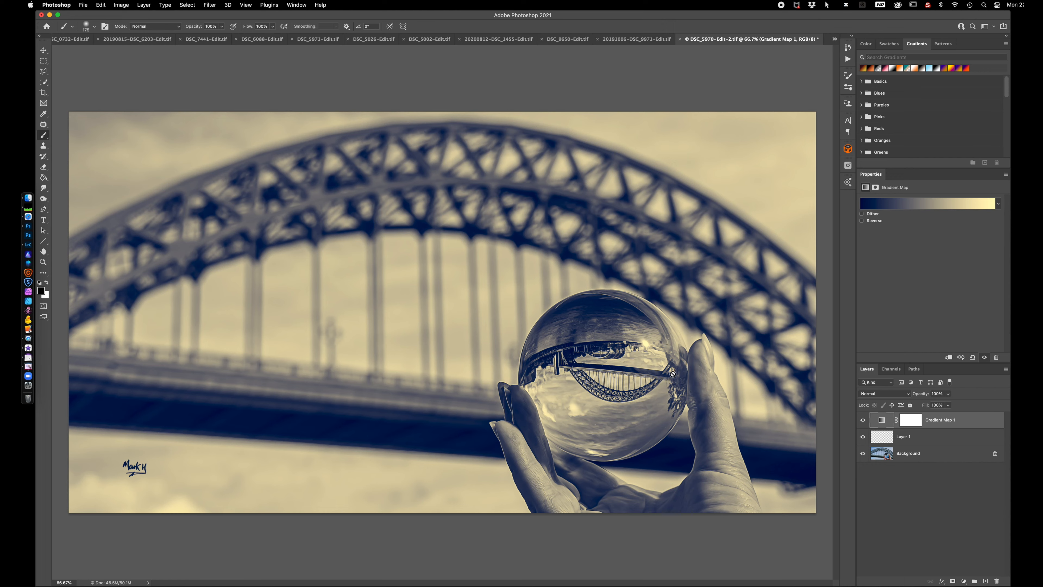
Reopen the Gradient Map's gradient and add a dusty pink #b08787 colour stop at 47%
{"action": "left_click", "coordinate": [918, 204]}
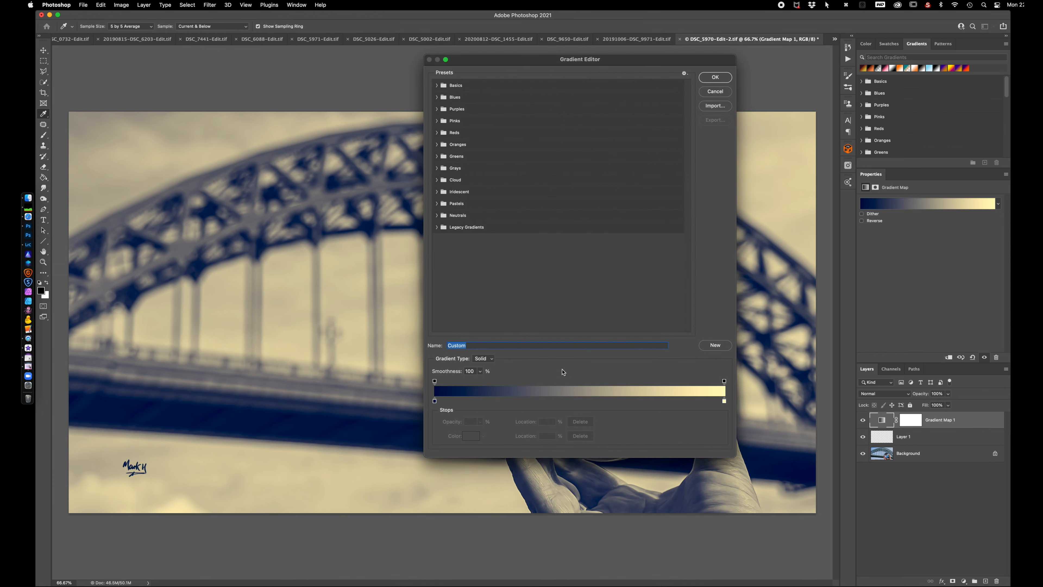
{"action": "left_click", "coordinate": [570, 402]}
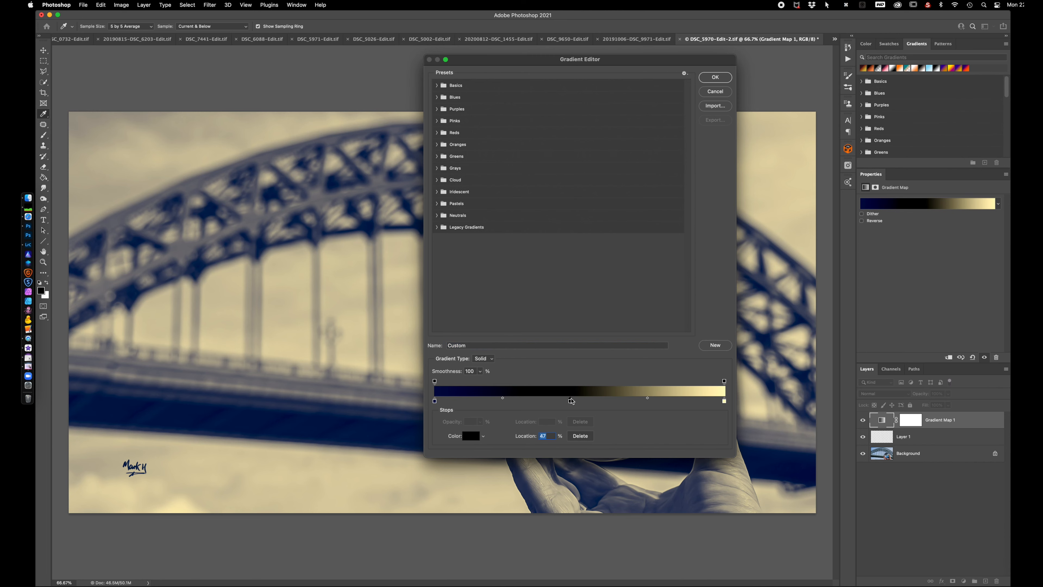
{"action": "double_click", "coordinate": [571, 401]}
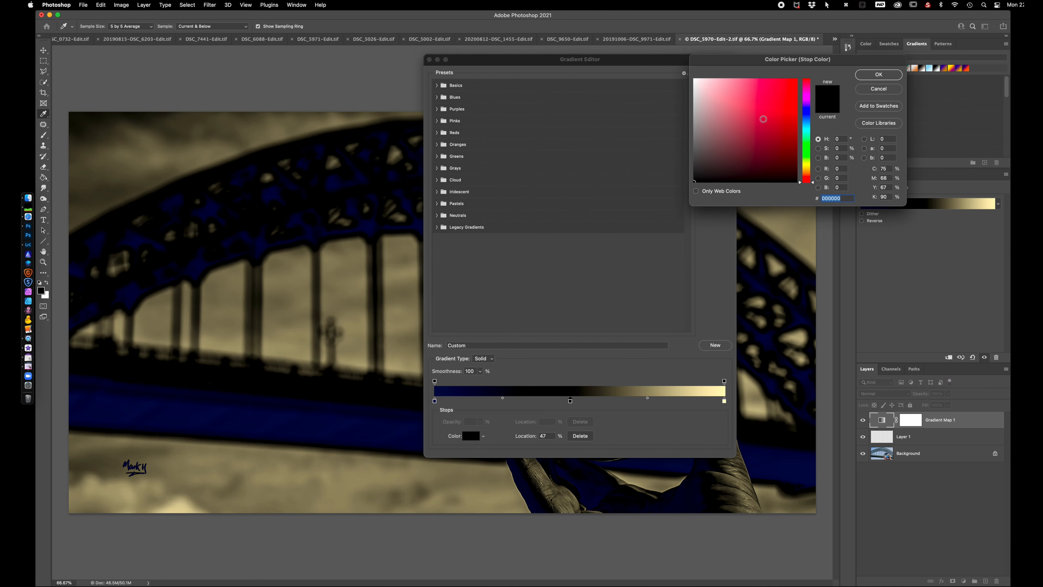
{"action": "left_click", "coordinate": [731, 127]}
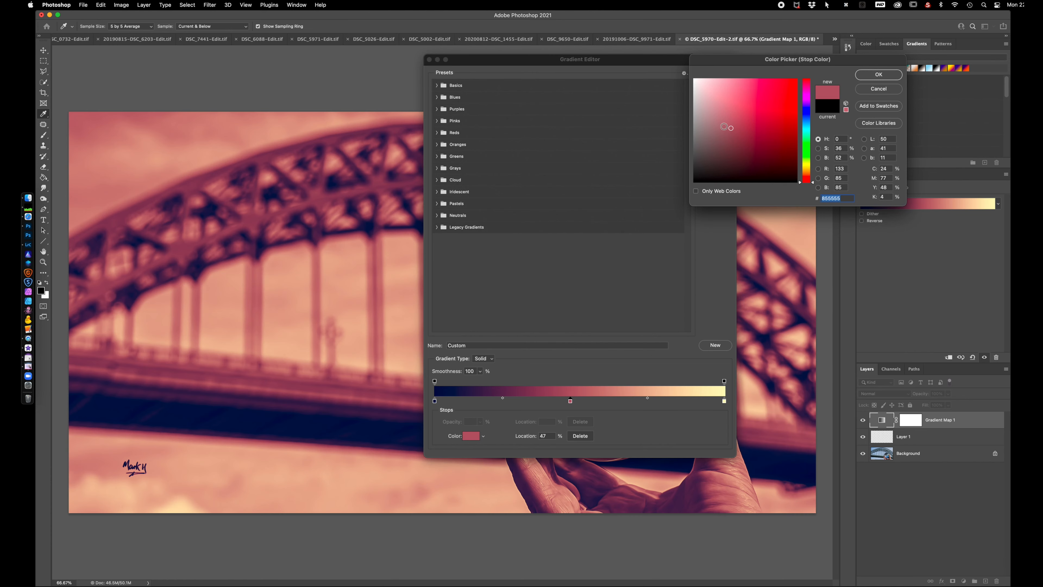
{"action": "left_click", "coordinate": [721, 120]}
{"action": "left_click", "coordinate": [718, 111]}
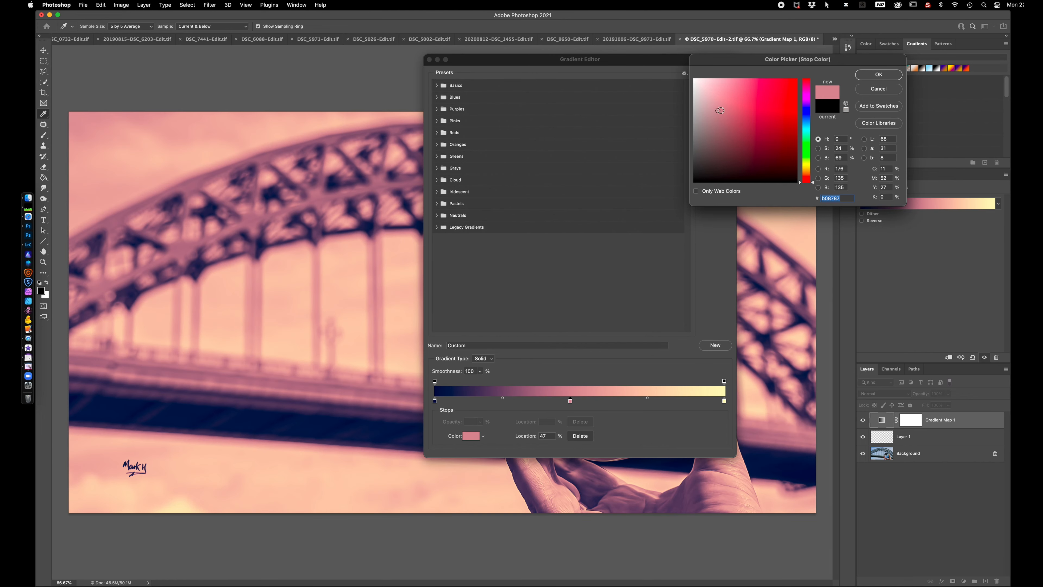
{"action": "left_click", "coordinate": [878, 75]}
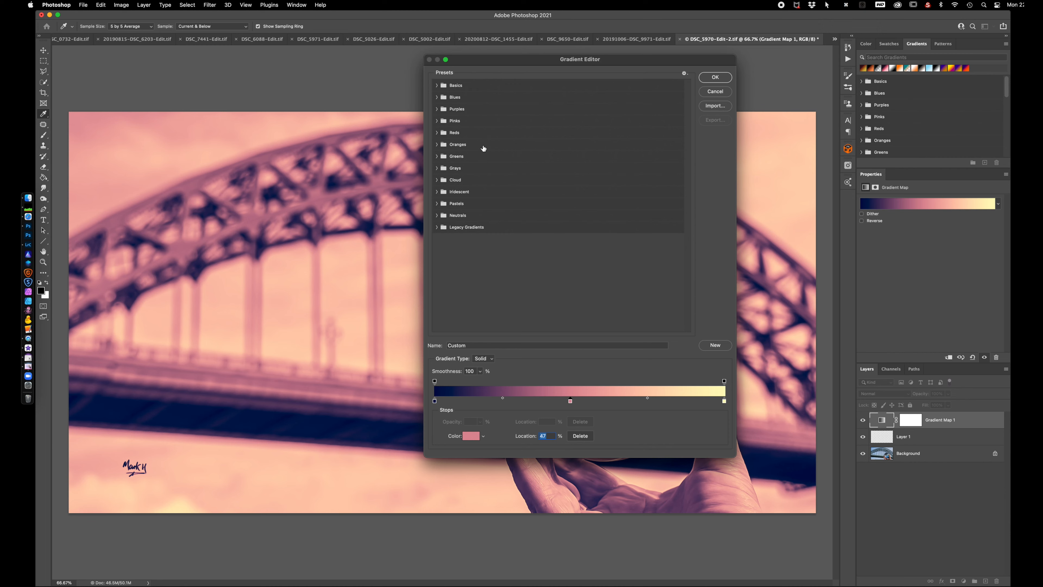
Try a Color Harmonies 1 preset and the Orange, Yellow, Red preset of Color Harmonies 2 from the Legacy Gradients
{"action": "left_click", "coordinate": [436, 227]}
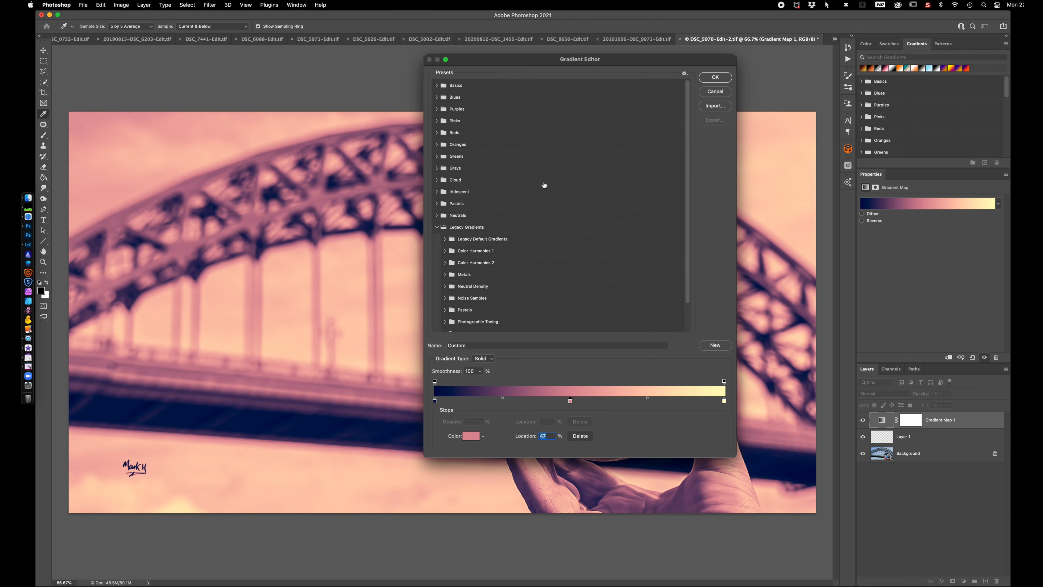
{"action": "scroll", "coordinate": [545, 185], "scroll_direction": "down", "scroll_amount": 2}
{"action": "left_click", "coordinate": [445, 219]}
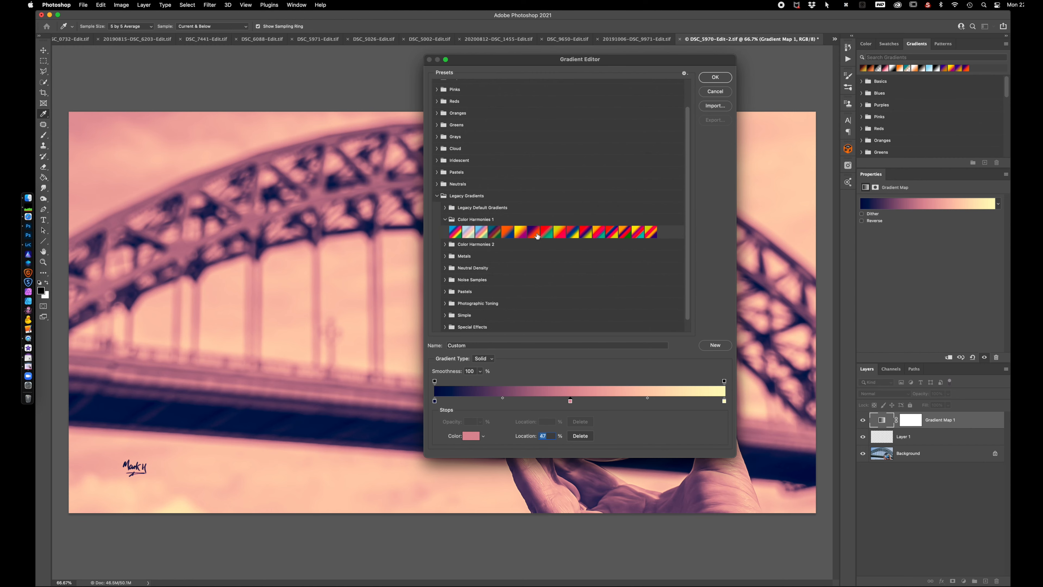
{"action": "left_click", "coordinate": [536, 233]}
{"action": "left_click", "coordinate": [444, 244]}
{"action": "left_click", "coordinate": [547, 256]}
Try several Photographic Toning presets on the photo, including Gold-Blue, Copper-Sepia and Cobalt-Iron 3
{"action": "scroll", "coordinate": [475, 266], "scroll_direction": "down", "scroll_amount": 2}
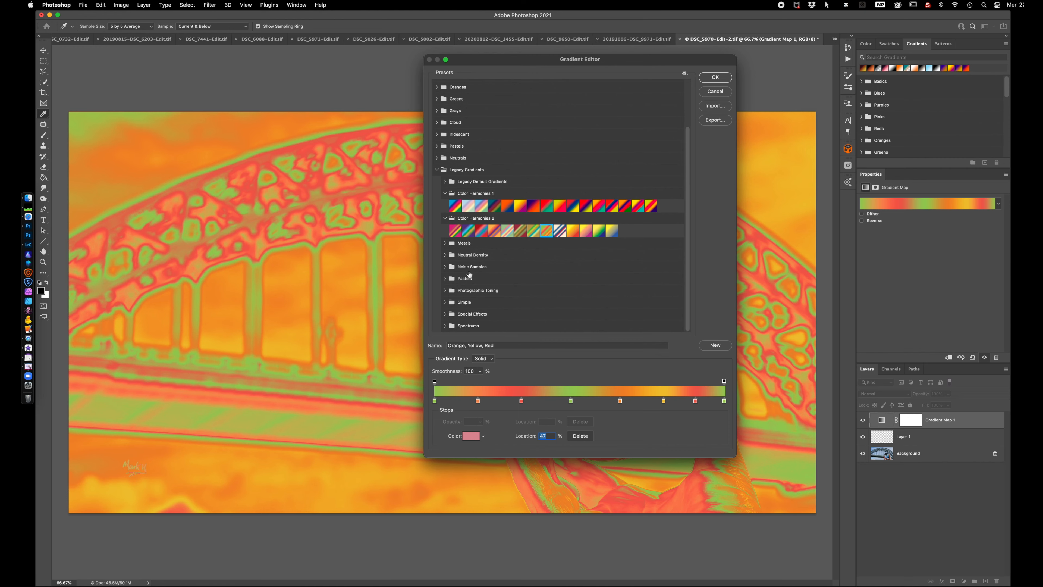
{"action": "left_click", "coordinate": [446, 290]}
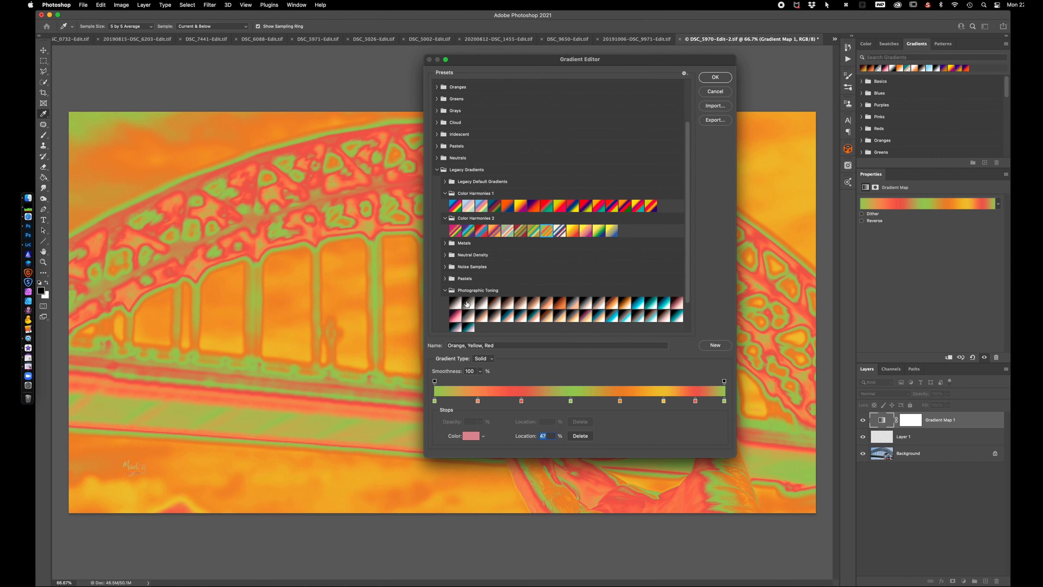
{"action": "left_click", "coordinate": [467, 302]}
{"action": "left_click", "coordinate": [602, 318]}
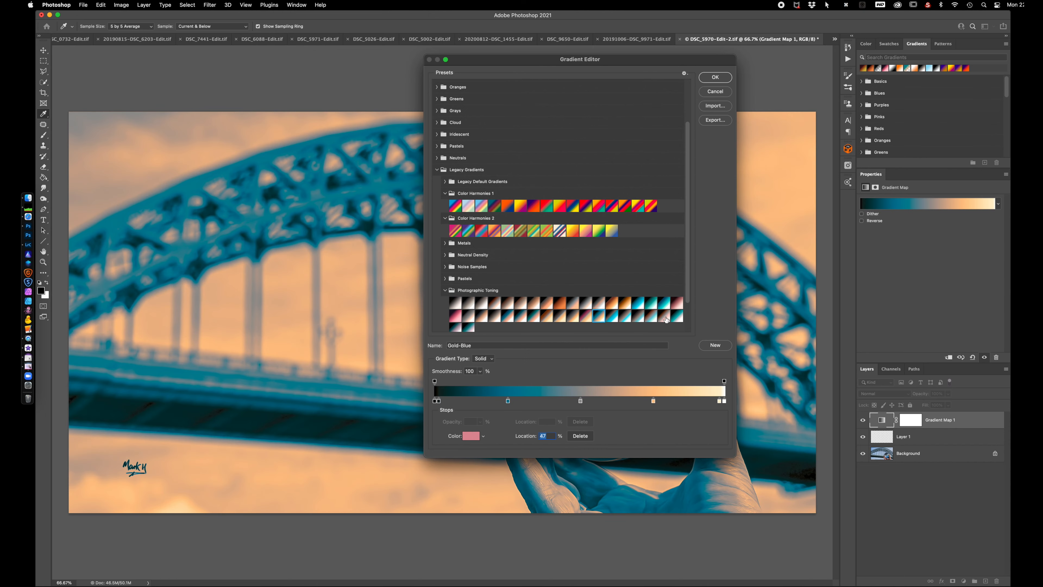
{"action": "left_click", "coordinate": [665, 317]}
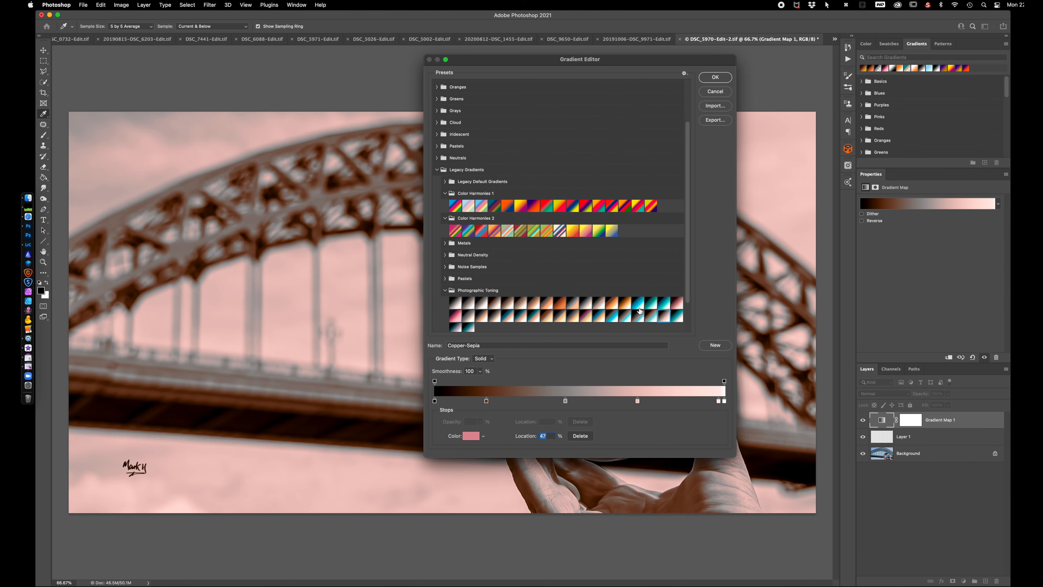
{"action": "left_click", "coordinate": [468, 327]}
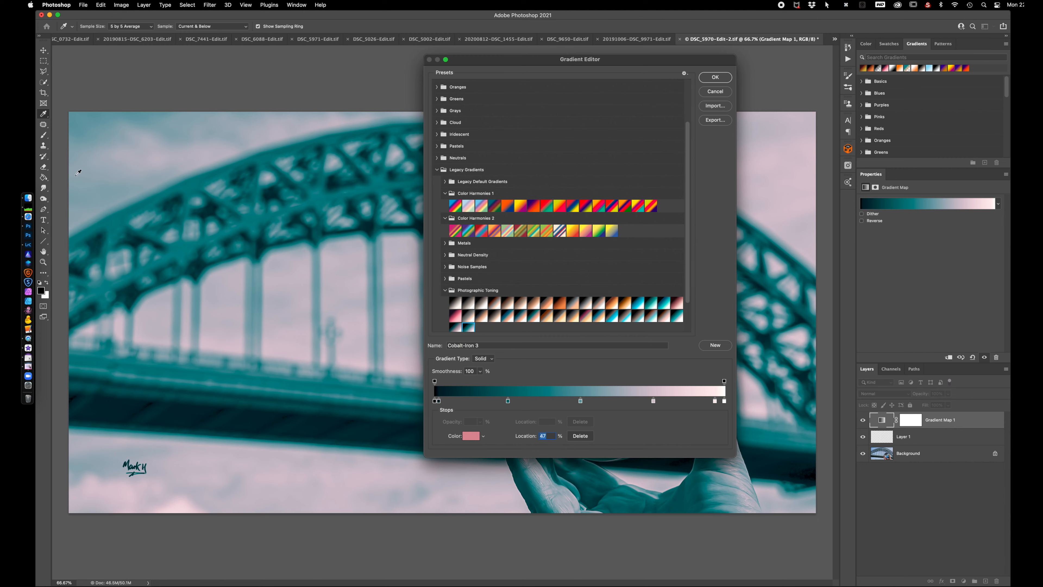
Try the Blue_02 and Blue_17 presets from the Blues group and Red_01 from the Reds group
{"action": "scroll", "coordinate": [455, 110], "scroll_direction": "up", "scroll_amount": 3}
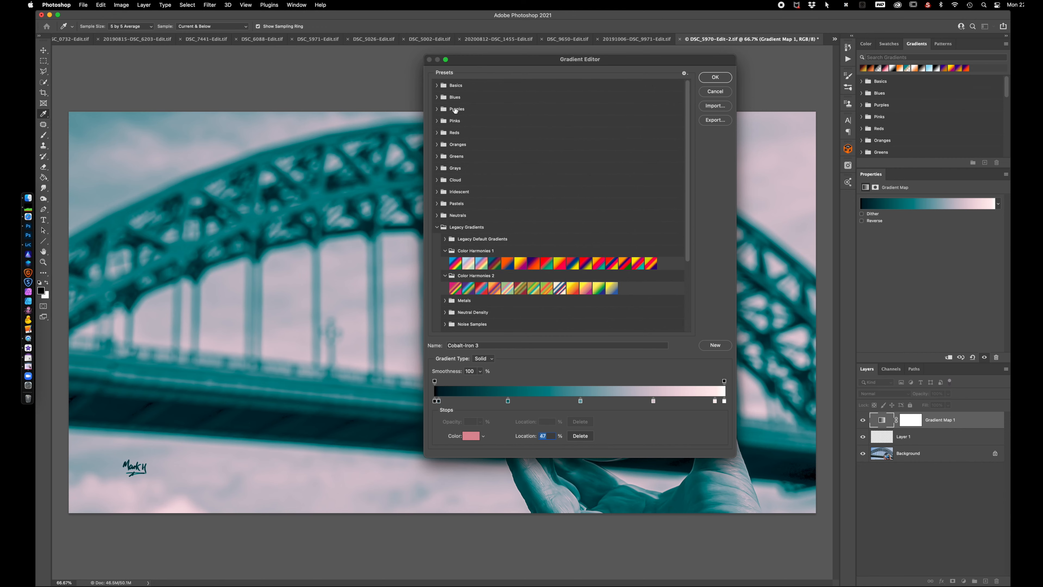
{"action": "left_click", "coordinate": [436, 97]}
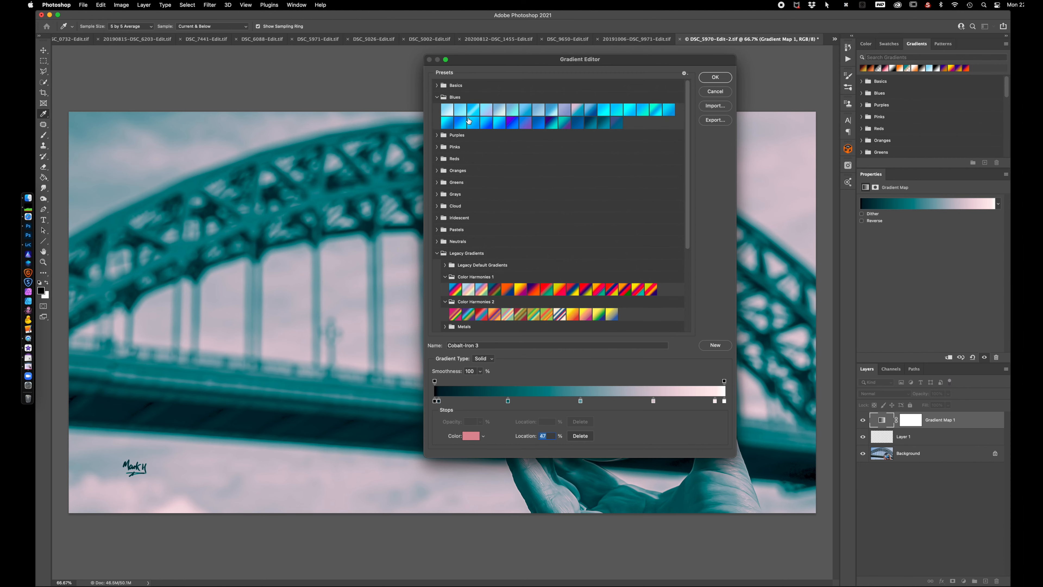
{"action": "left_click", "coordinate": [460, 109]}
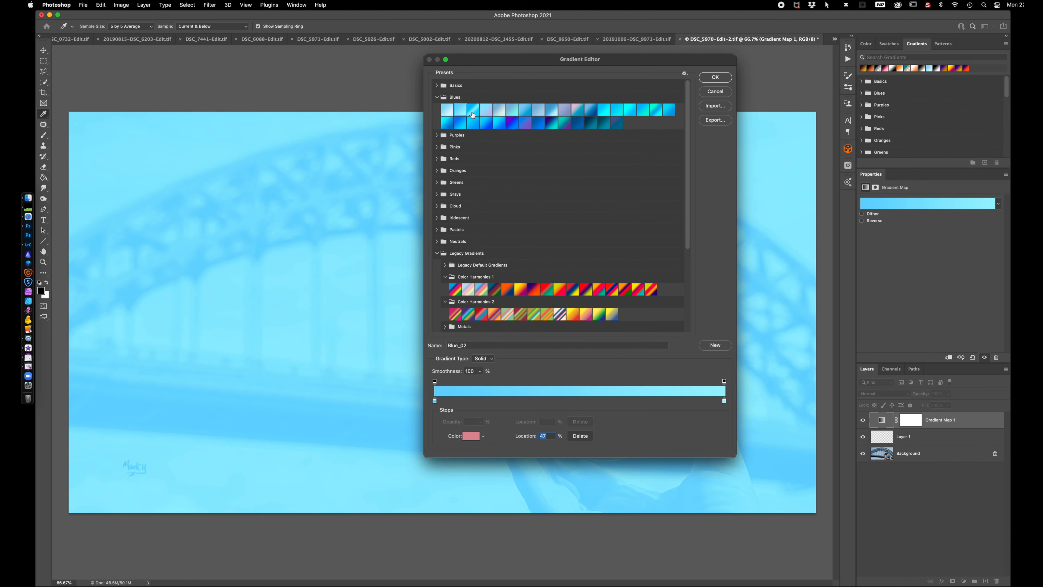
{"action": "left_click", "coordinate": [657, 110]}
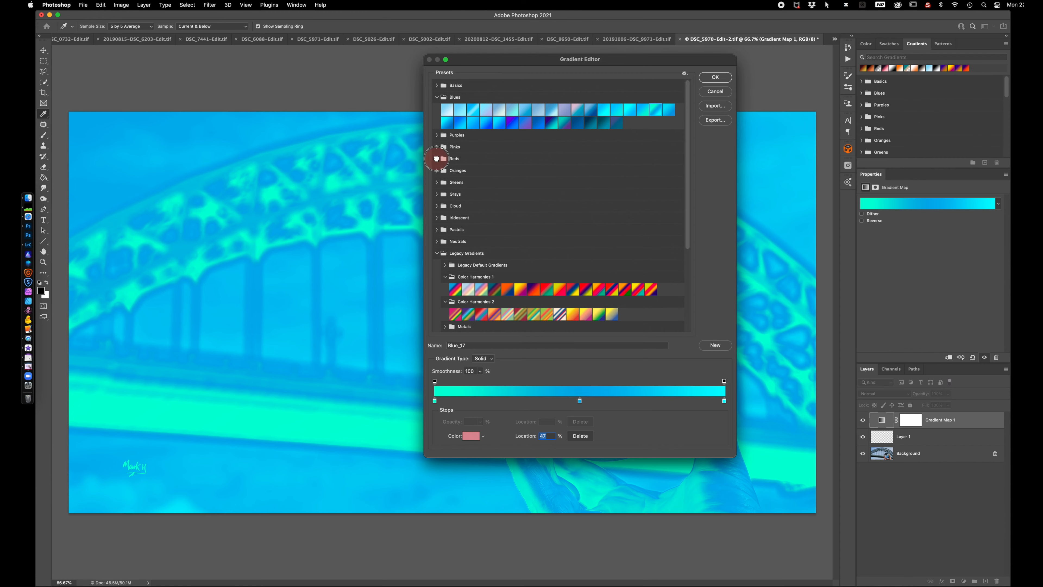
{"action": "left_click", "coordinate": [438, 159]}
{"action": "left_click", "coordinate": [447, 171]}
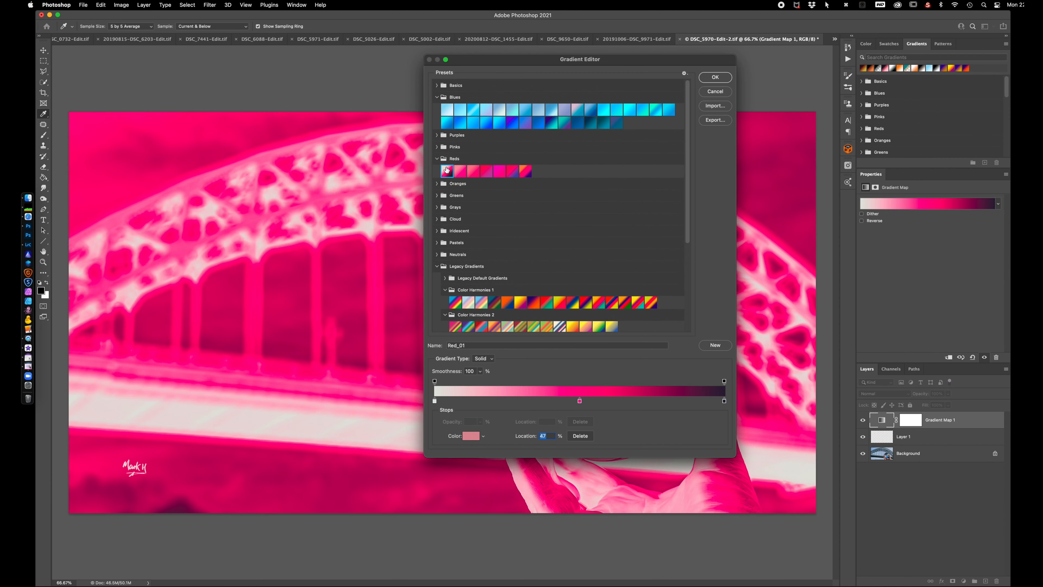
{"action": "left_click", "coordinate": [437, 159]}
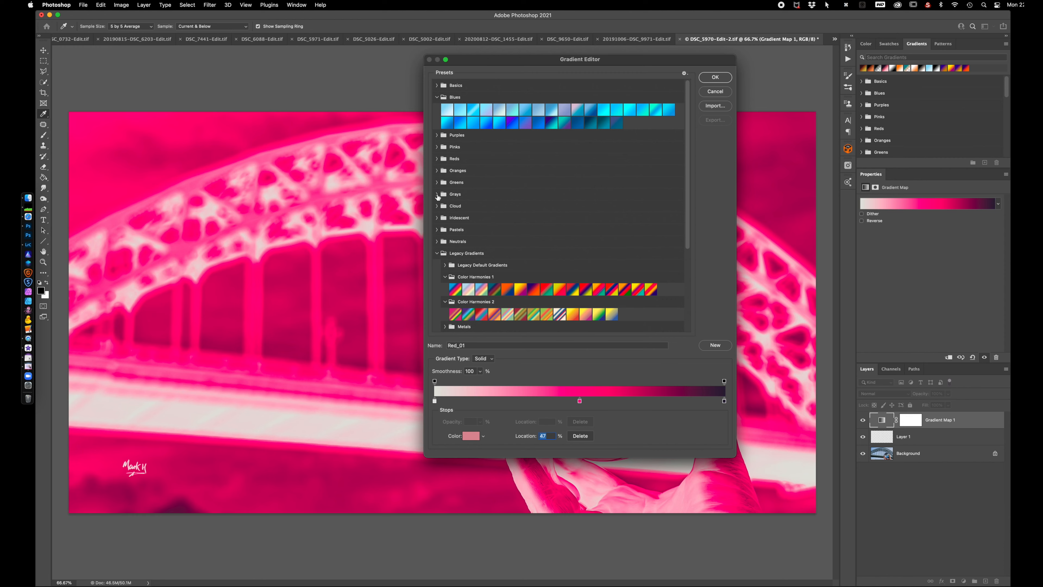
Apply the Gray_09 preset from the Grays group to the Gradient Map and accept the gradient
{"action": "left_click", "coordinate": [438, 194]}
{"action": "left_click", "coordinate": [551, 206]}
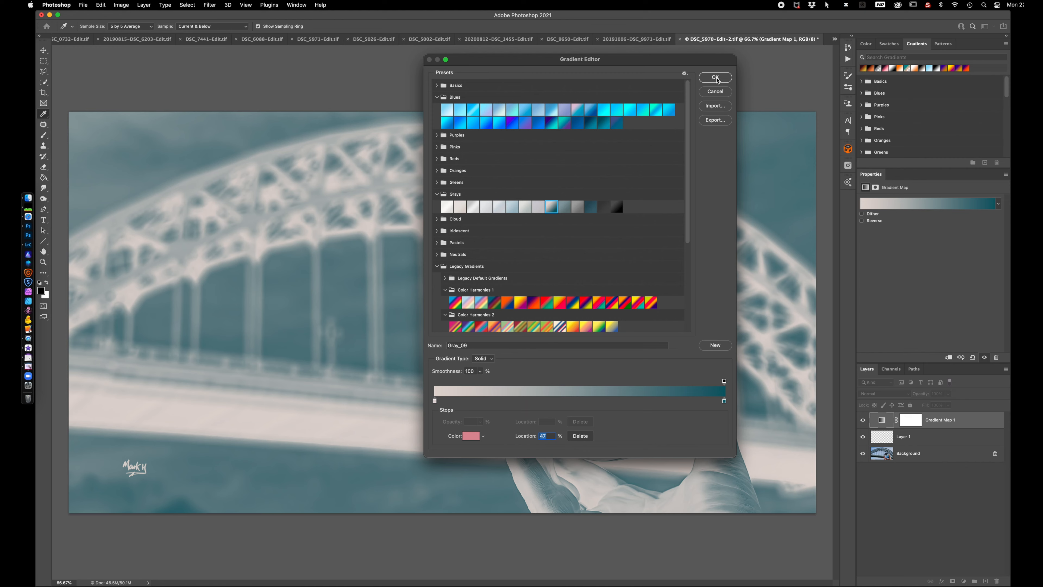
{"action": "left_click", "coordinate": [716, 78]}
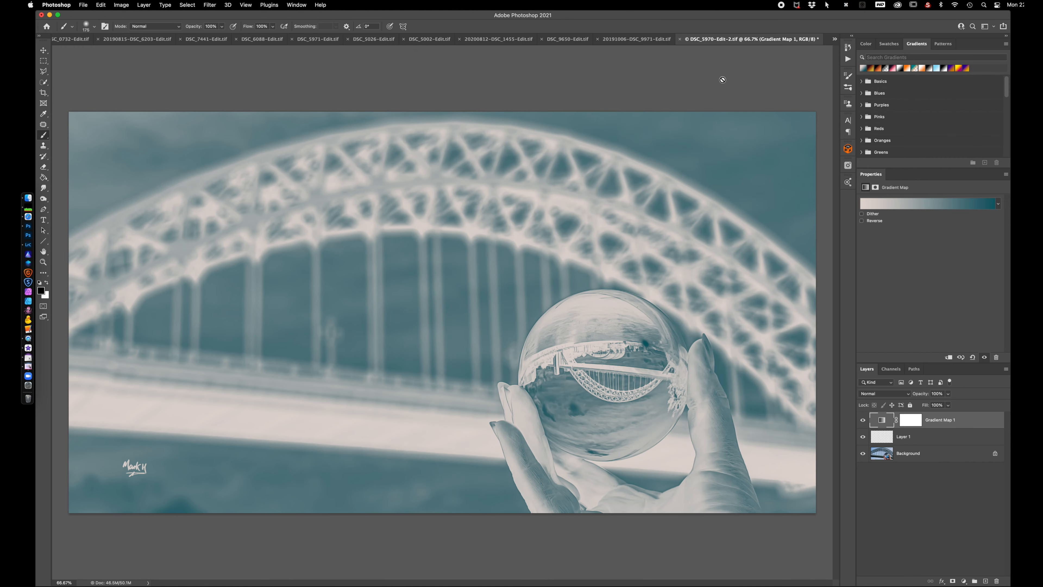
Switch to Lightroom Classic and open the original tower photo with the yellow-edged steps in Adobe Photoshop 2021 for editing
{"action": "left_click", "coordinate": [28, 244]}
{"action": "left_click", "coordinate": [866, 442]}
{"action": "right_click", "coordinate": [902, 432]}
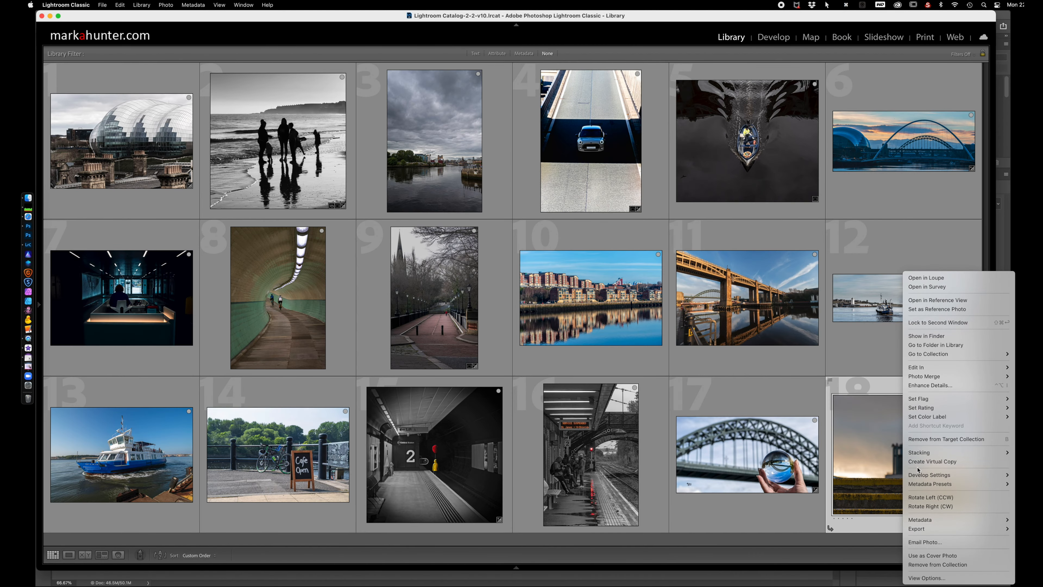
{"action": "mouse_move", "coordinate": [918, 368]}
{"action": "left_click", "coordinate": [869, 369]}
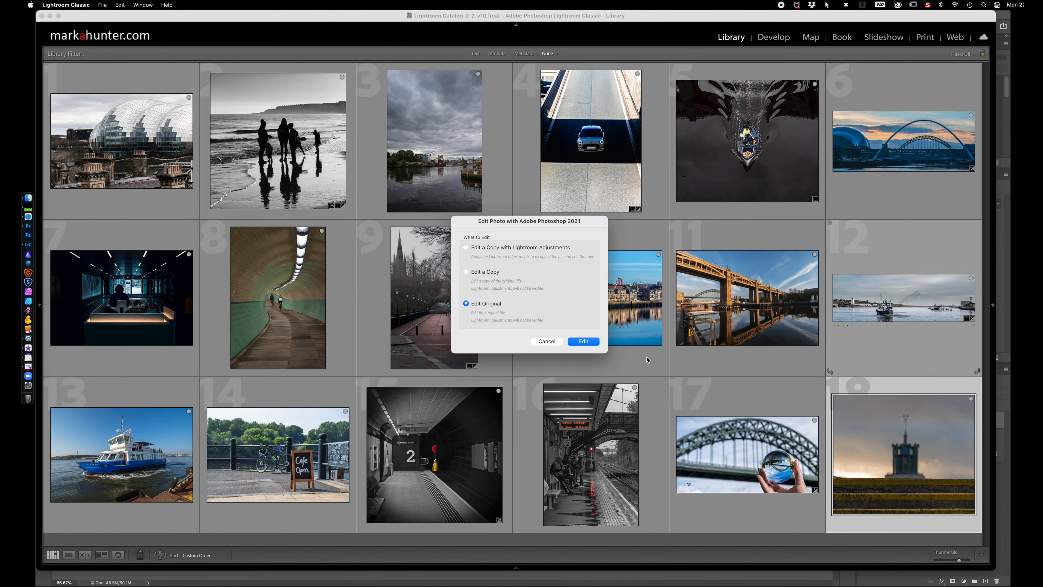
{"action": "left_click", "coordinate": [584, 341]}
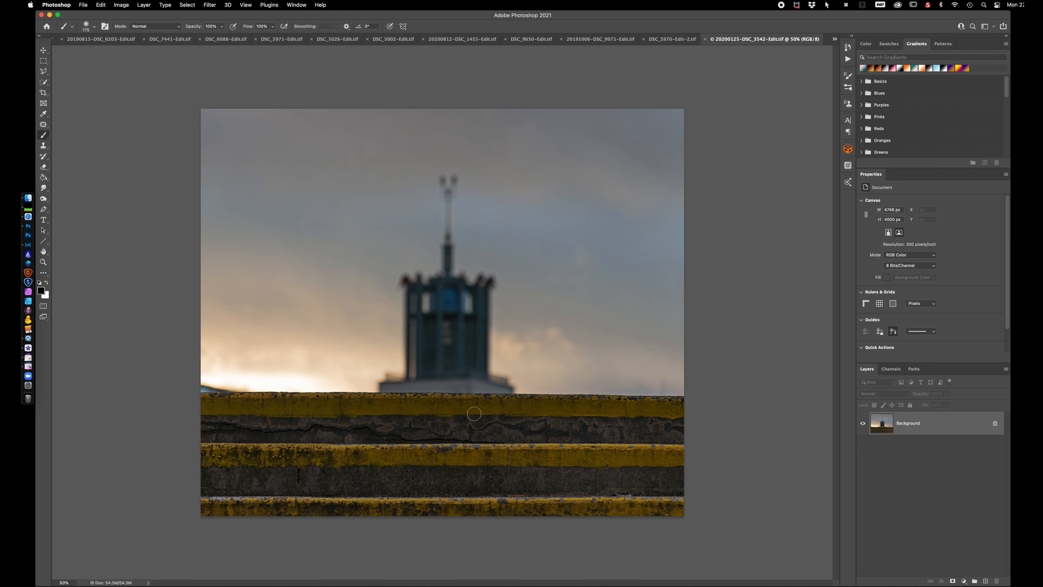
Add a Selective Color adjustment layer above the tower photo and target its Yellows
{"action": "left_click", "coordinate": [964, 582]}
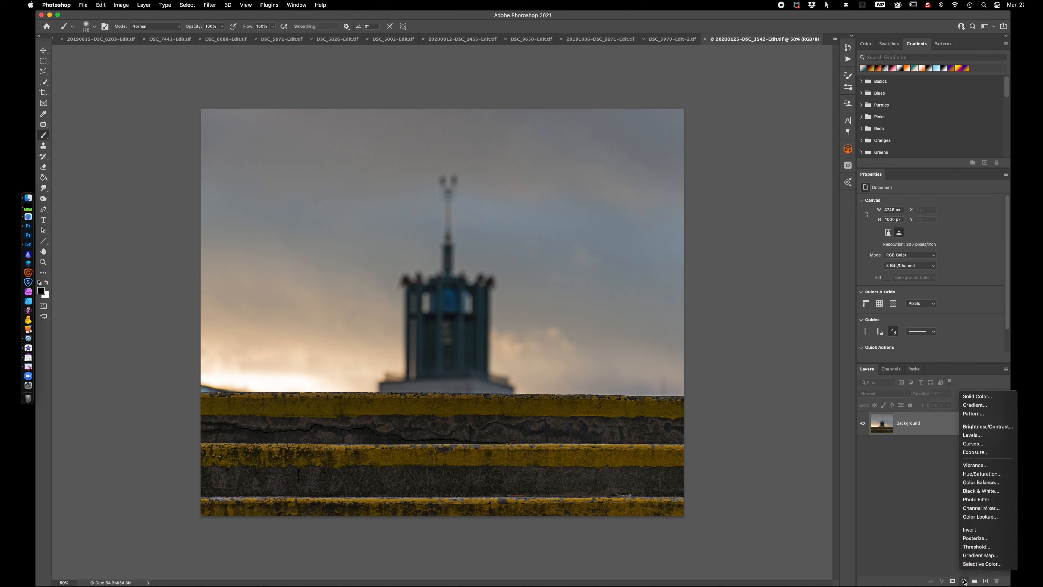
{"action": "left_click", "coordinate": [976, 565]}
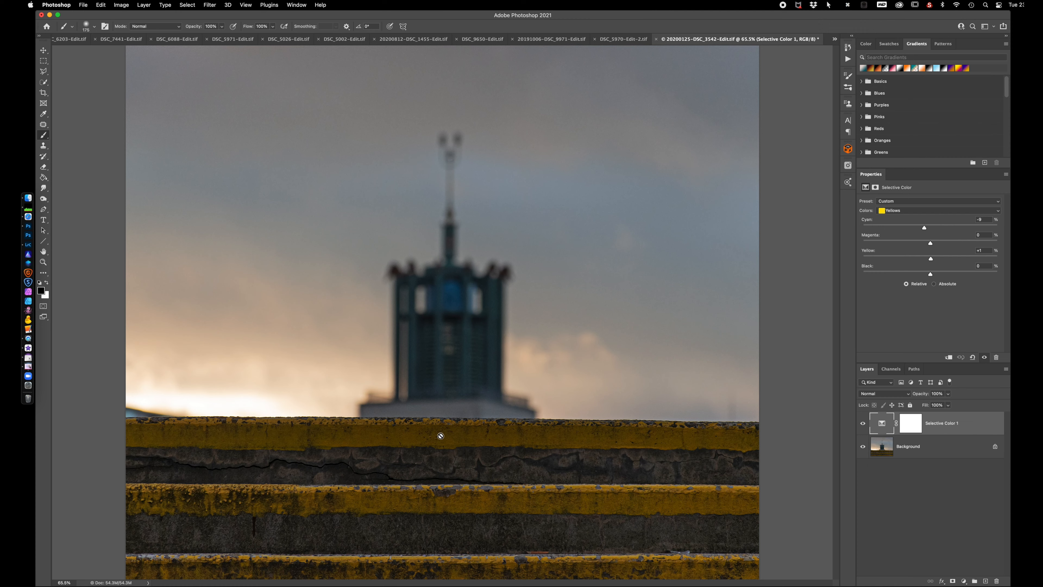
{"action": "left_click", "coordinate": [922, 211]}
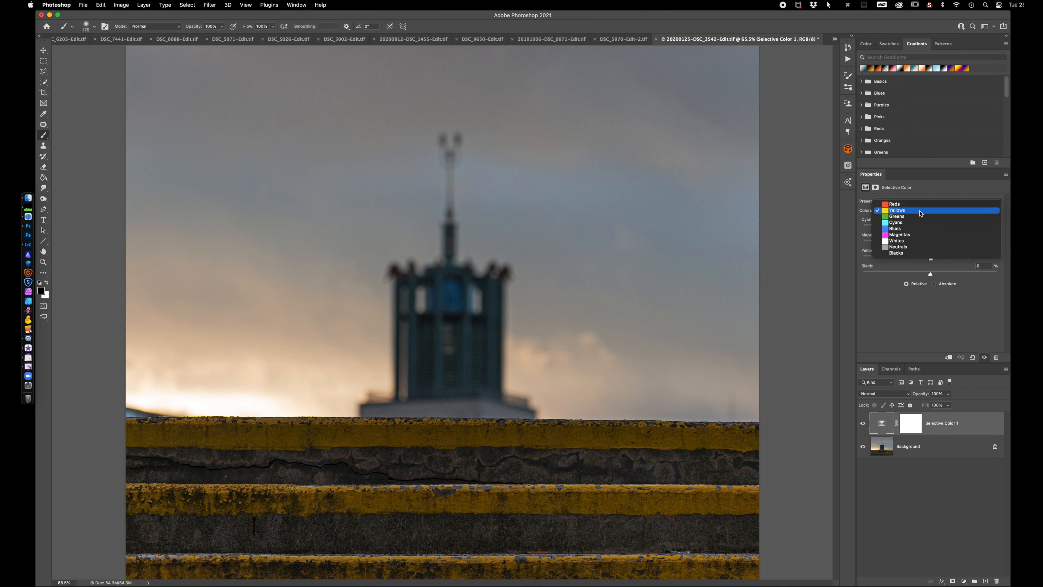
{"action": "left_click", "coordinate": [920, 212]}
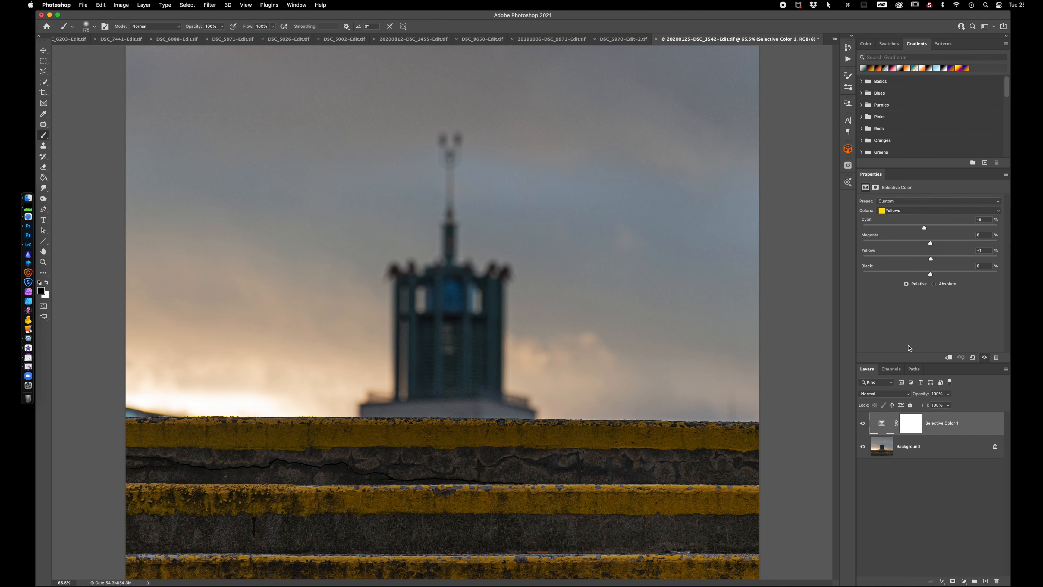
Try less Yellow in the Yellows range, then raise its Yellow strongly and Magenta moderately to turn the step edges more orange
{"action": "left_click_drag", "start_coordinate": [931, 259], "coordinate": [895, 260]}
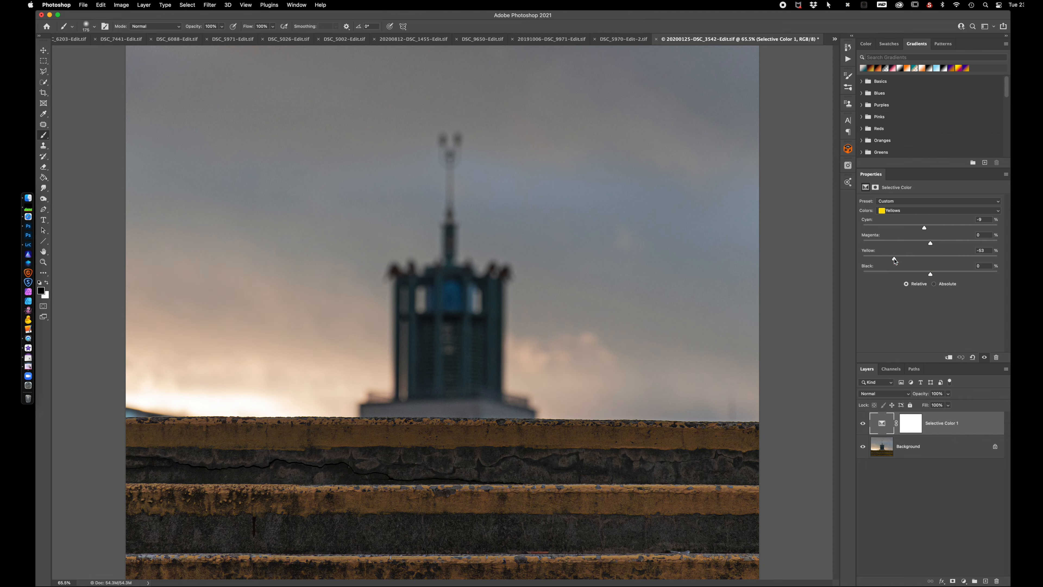
{"action": "left_click", "coordinate": [966, 259]}
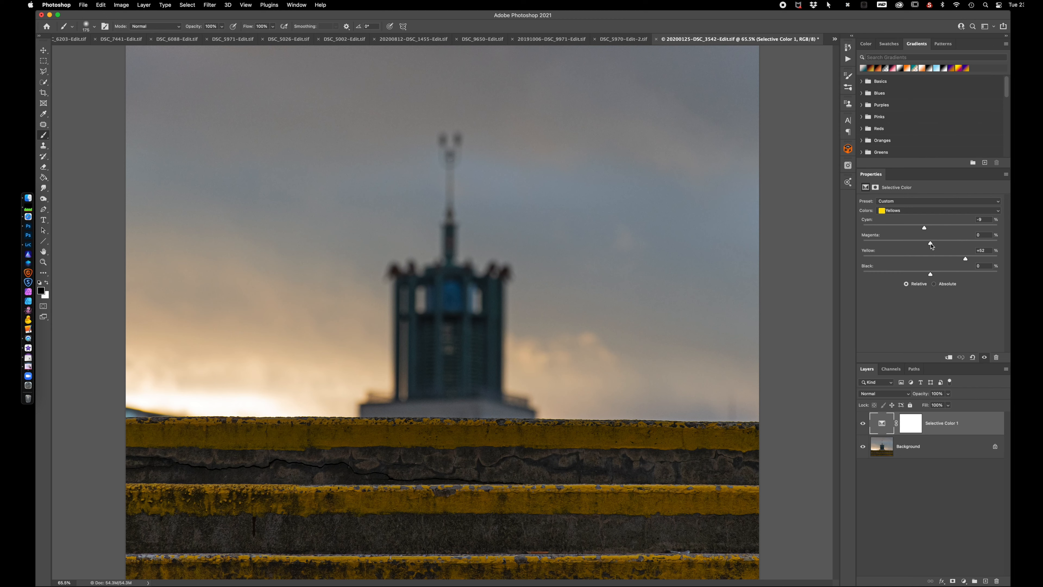
{"action": "mouse_move", "coordinate": [931, 244]}
{"action": "left_mouse_down"}
{"action": "mouse_move", "coordinate": [908, 245]}
{"action": "mouse_move", "coordinate": [947, 246]}
{"action": "left_mouse_up"}
Target the Blues, try lower and higher Yellow and Magenta amounts, and finish with Magenta at +2% and Yellow at +1%
{"action": "left_click", "coordinate": [924, 212]}
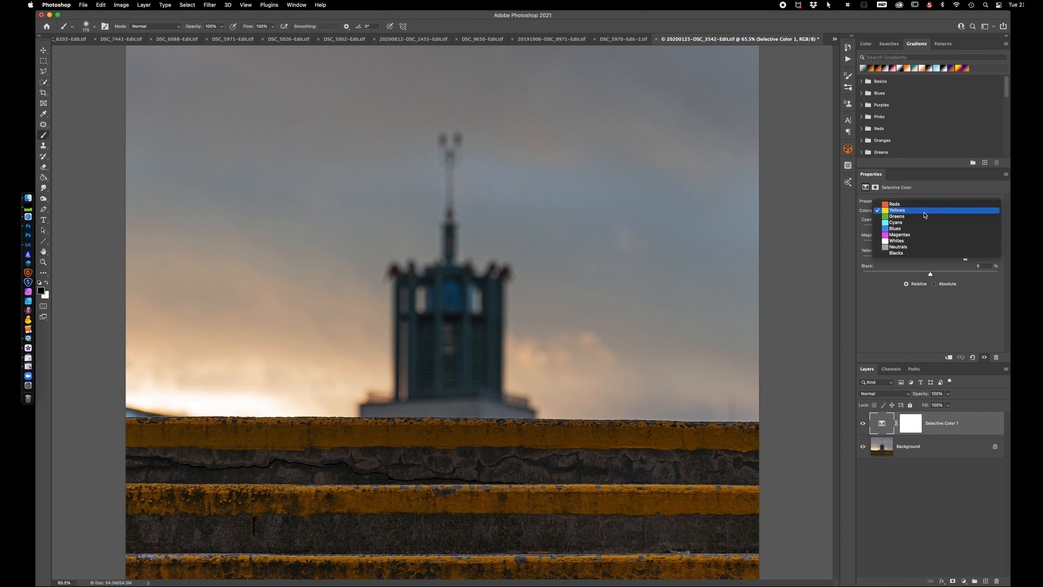
{"action": "left_click", "coordinate": [903, 228]}
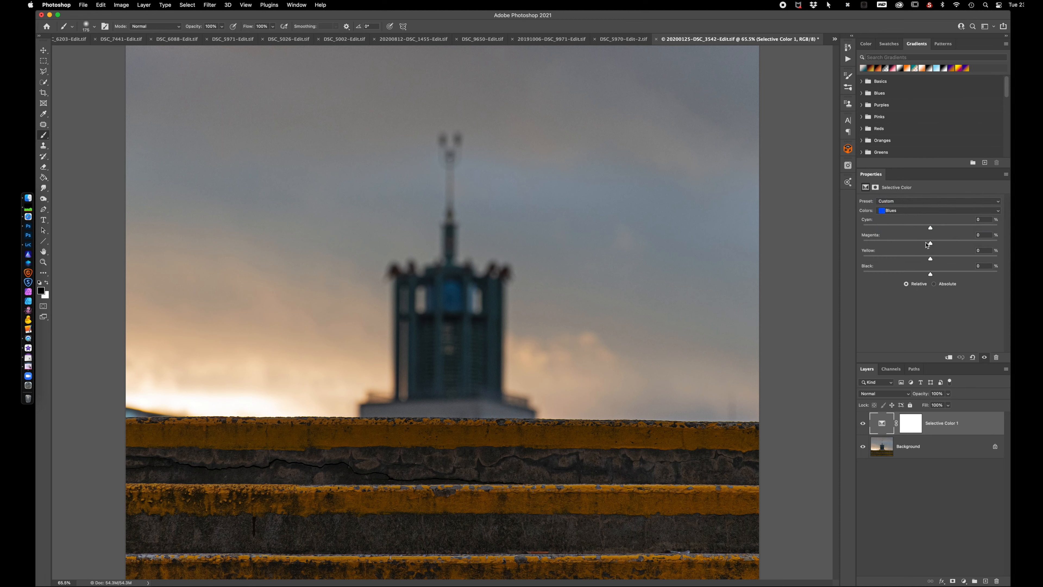
{"action": "left_click_drag", "start_coordinate": [930, 260], "coordinate": [897, 258]}
{"action": "left_click", "coordinate": [962, 259]}
{"action": "left_click", "coordinate": [871, 253]}
{"action": "left_click_drag", "start_coordinate": [871, 253], "coordinate": [894, 246]}
{"action": "left_click", "coordinate": [929, 241]}
{"action": "left_click", "coordinate": [971, 244]}
{"action": "left_click", "coordinate": [932, 243]}
Open the list of available fill and adjustment layer types
{"action": "left_click", "coordinate": [963, 582]}
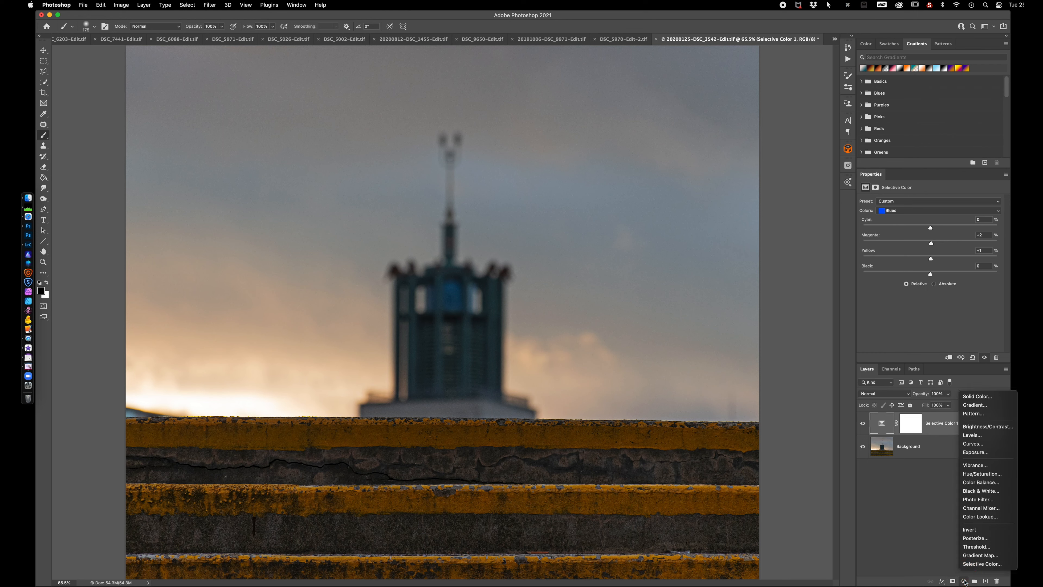